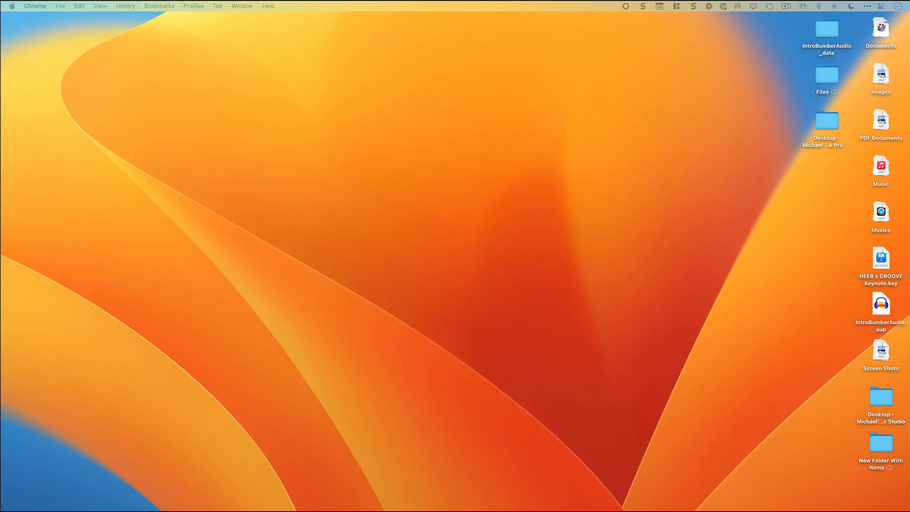
# Step: Enlarge the browser window to fill the screen and go from the open project to the Projects overview
pyautogui.moveTo(0, 1); pyautogui.dragTo(460, 13)
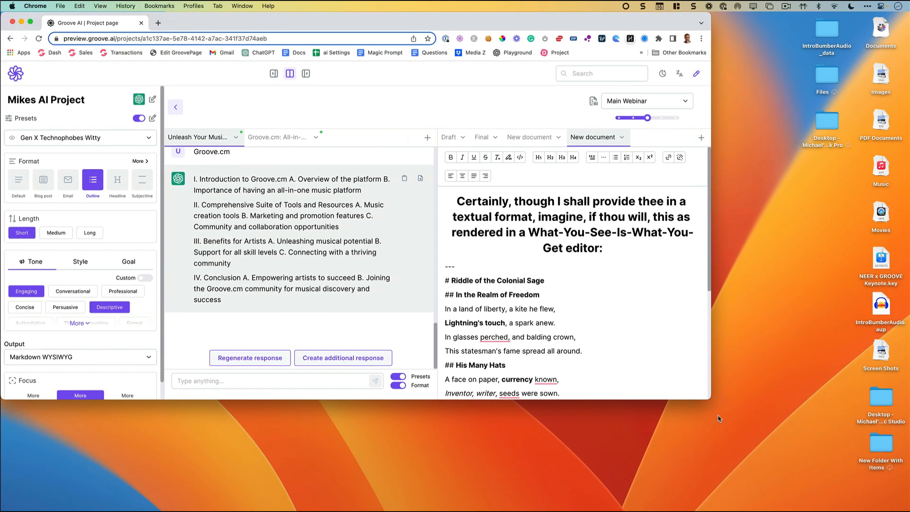
pyautogui.moveTo(710, 398); pyautogui.dragTo(908, 511)
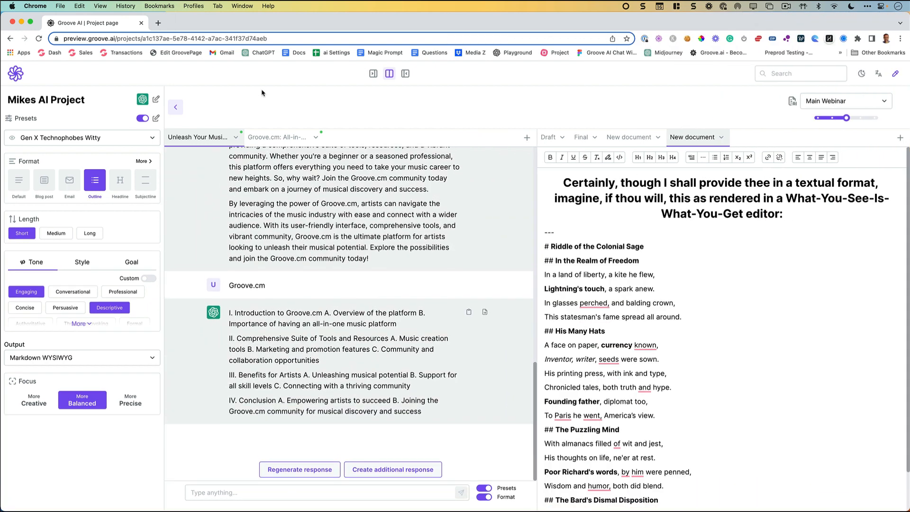
pyautogui.click(16, 74)
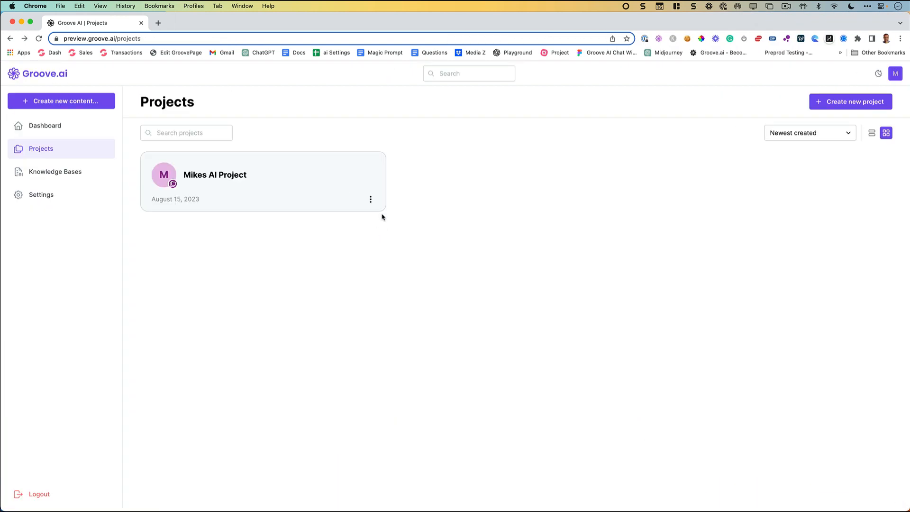
# Step: Empty the cache and hard-reload the Projects page with the developer tools open, and close the tools
pyautogui.rightClick(308, 243)
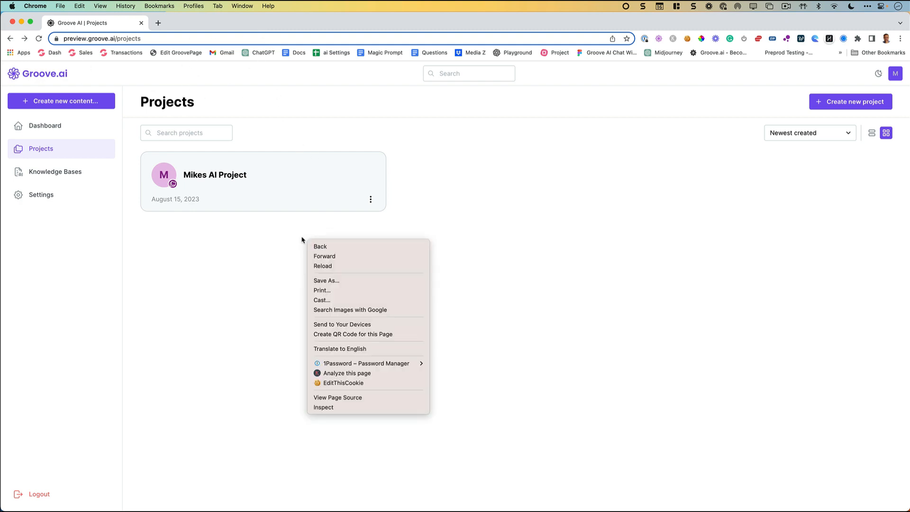
pyautogui.click(332, 409)
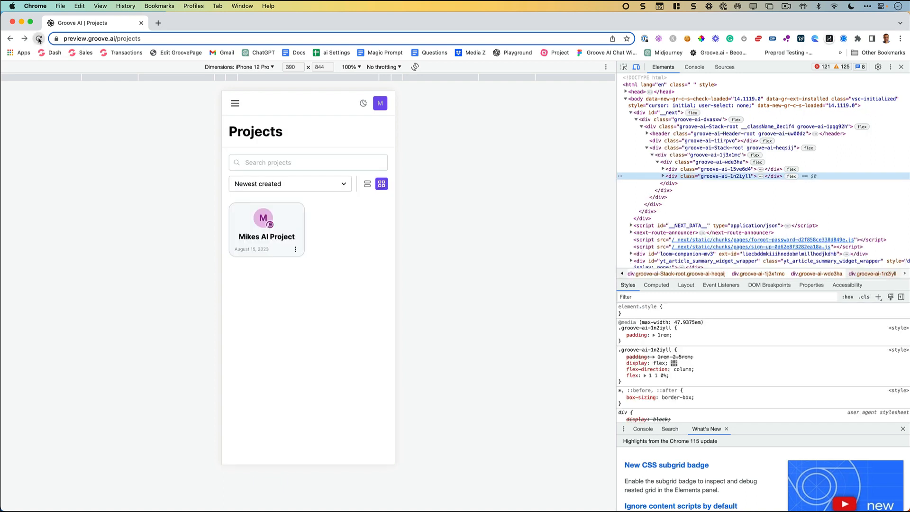
pyautogui.click(38, 39)
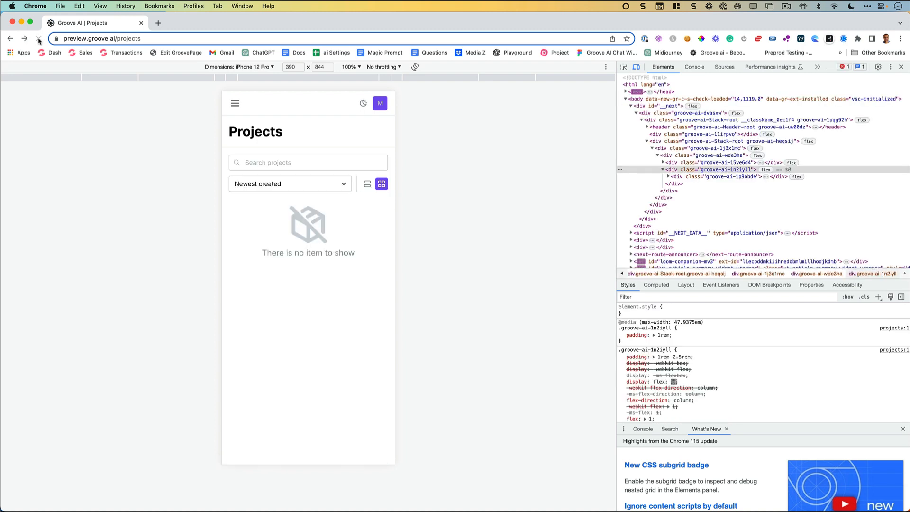
pyautogui.rightClick(39, 39)
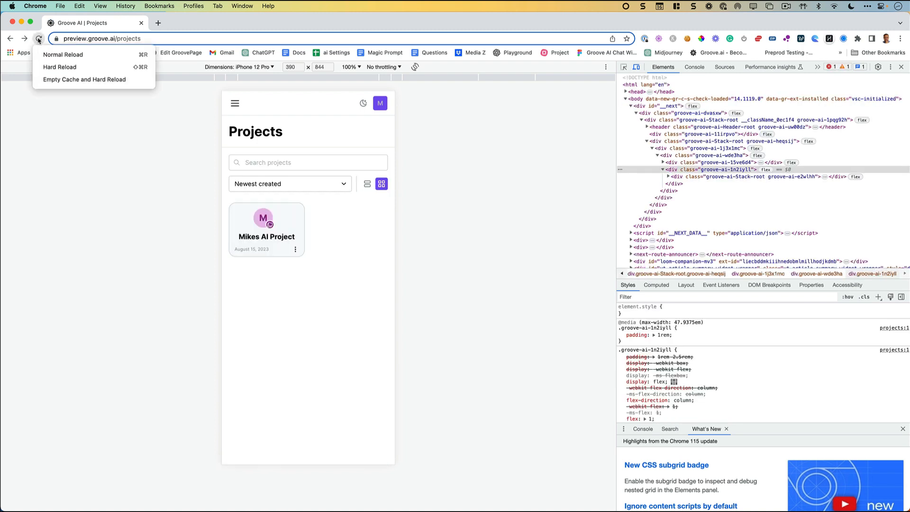
pyautogui.click(56, 80)
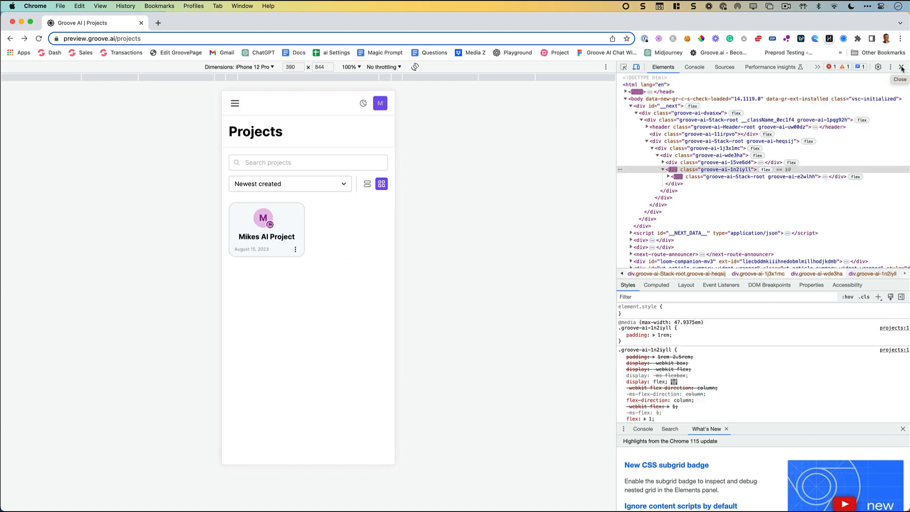
pyautogui.click(901, 69)
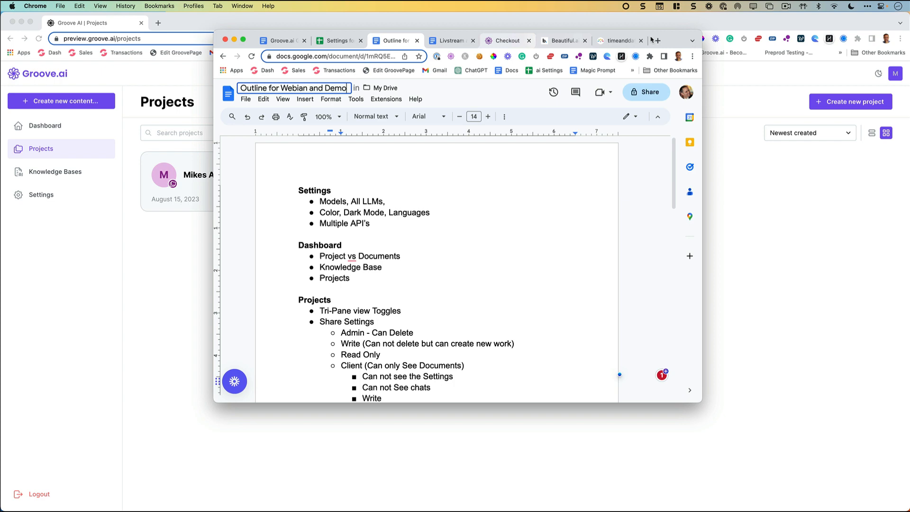
# Step: Put the outline document window away and examine the AI service settings, including the GPT-3.5 and GPT-4 model options and the saved service
pyautogui.moveTo(670, 39); pyautogui.dragTo(673, 45)
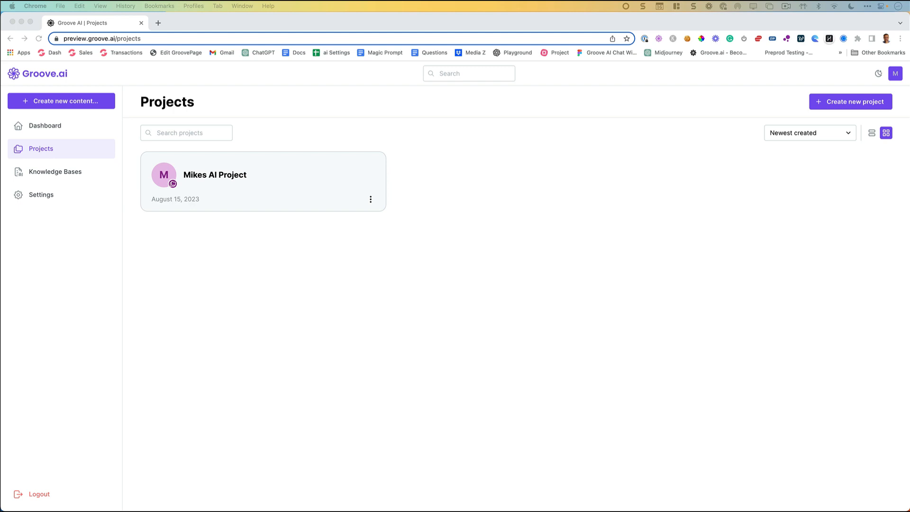
pyautogui.click(41, 198)
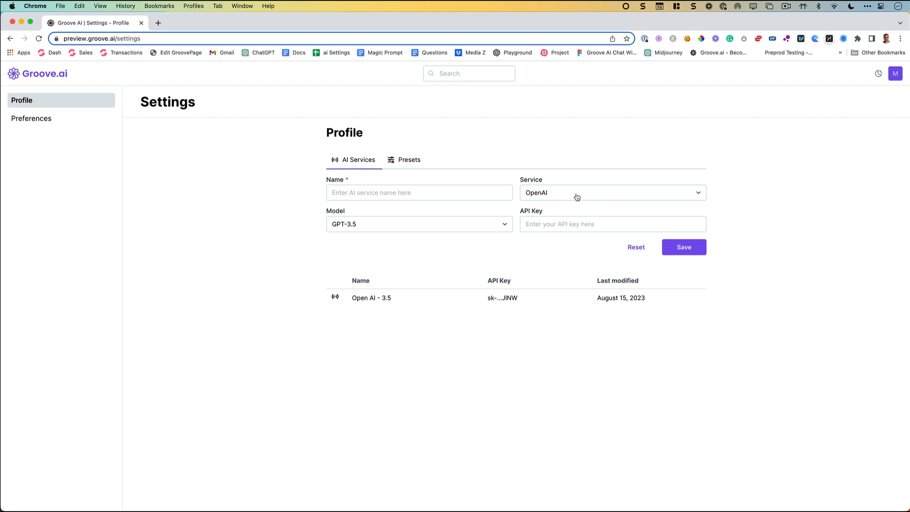
pyautogui.click(405, 228)
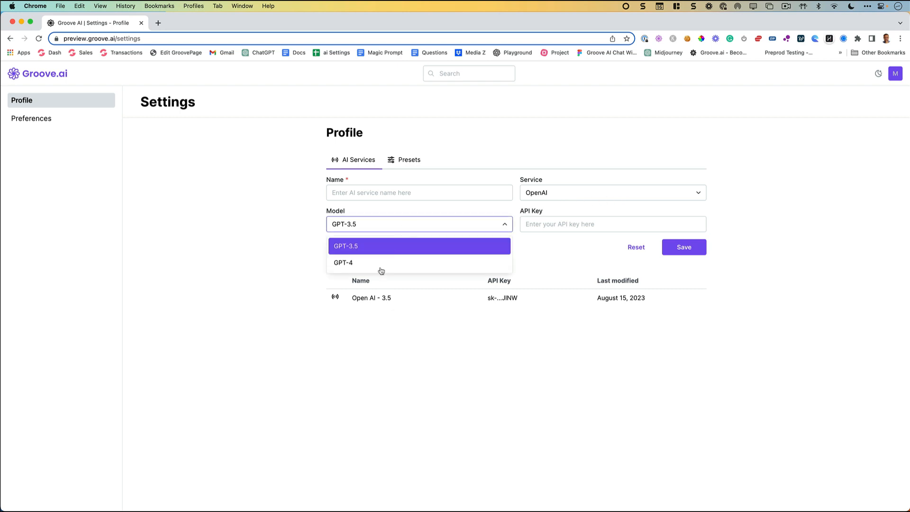
pyautogui.click(377, 267)
pyautogui.click(396, 223)
pyautogui.click(387, 247)
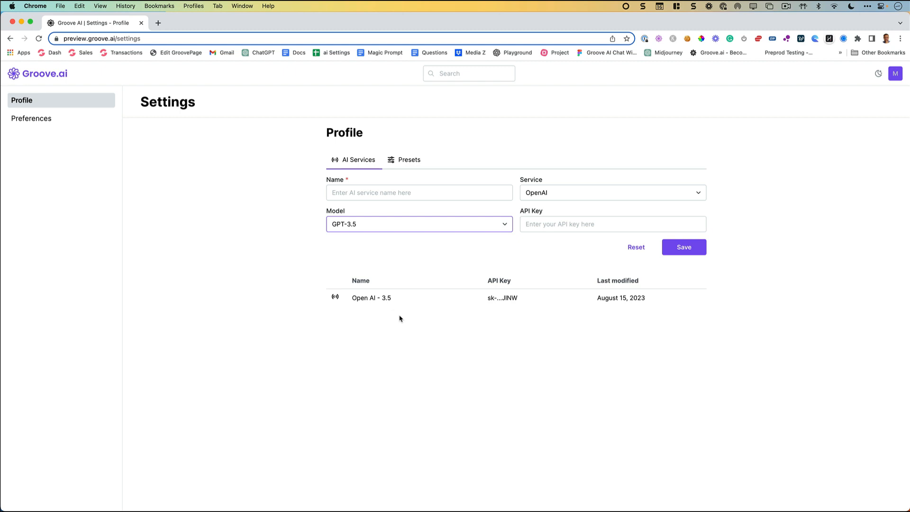
pyautogui.moveTo(398, 297); pyautogui.dragTo(368, 297)
pyautogui.click(396, 297)
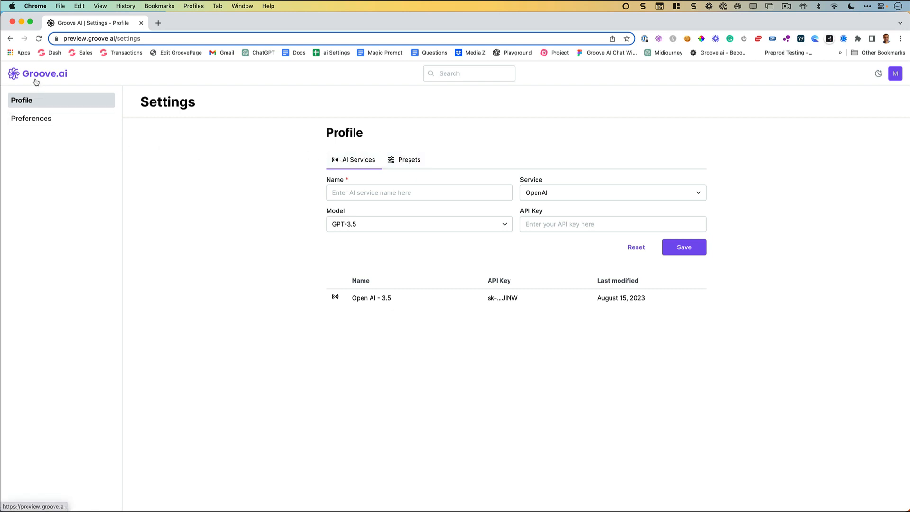
# Step: Set the interface language to German in the preferences
pyautogui.click(22, 119)
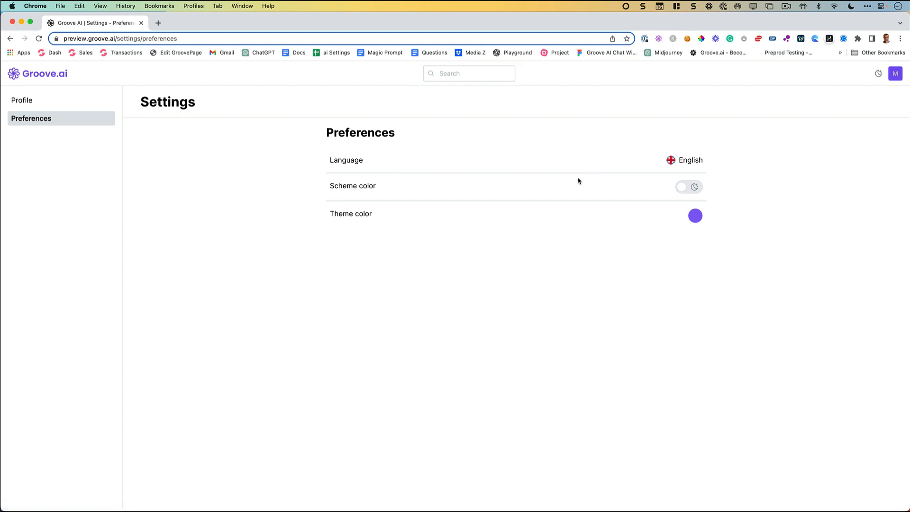
pyautogui.click(687, 161)
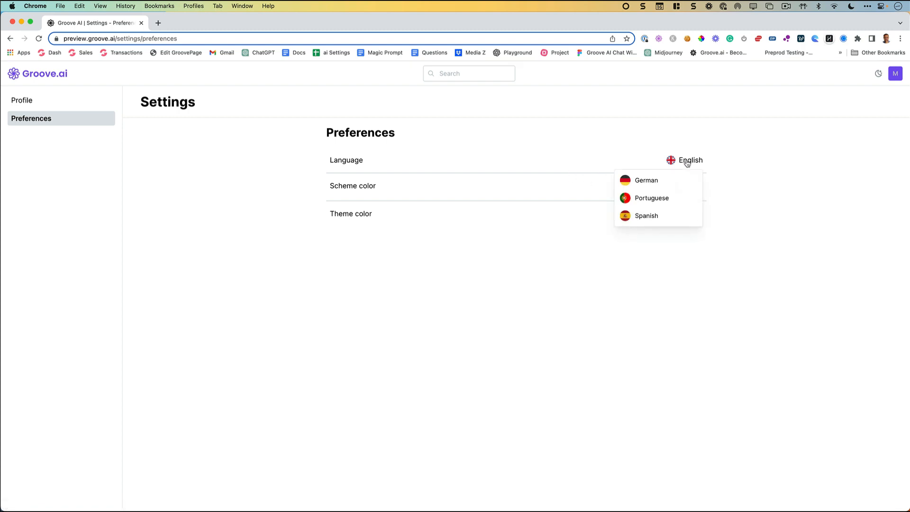
pyautogui.click(662, 188)
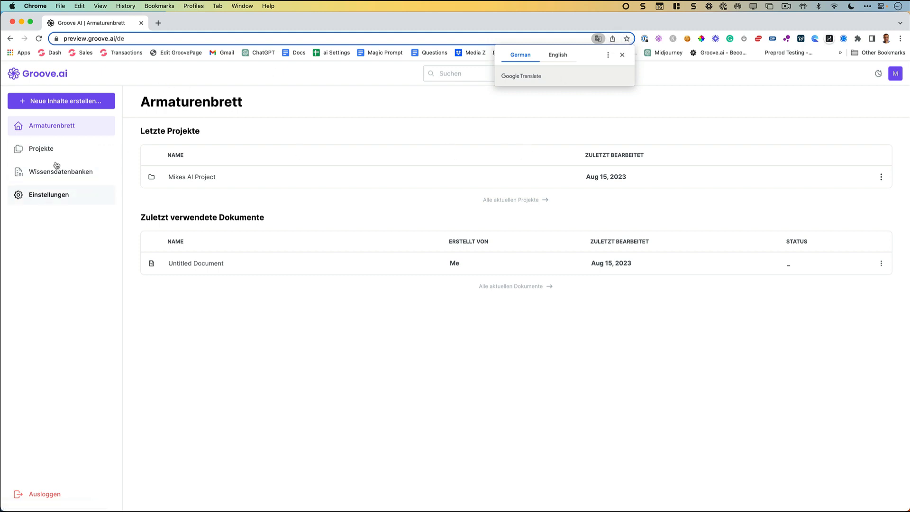
# Step: Review the AI services and presets pages of the profile settings in the German interface
pyautogui.click(63, 194)
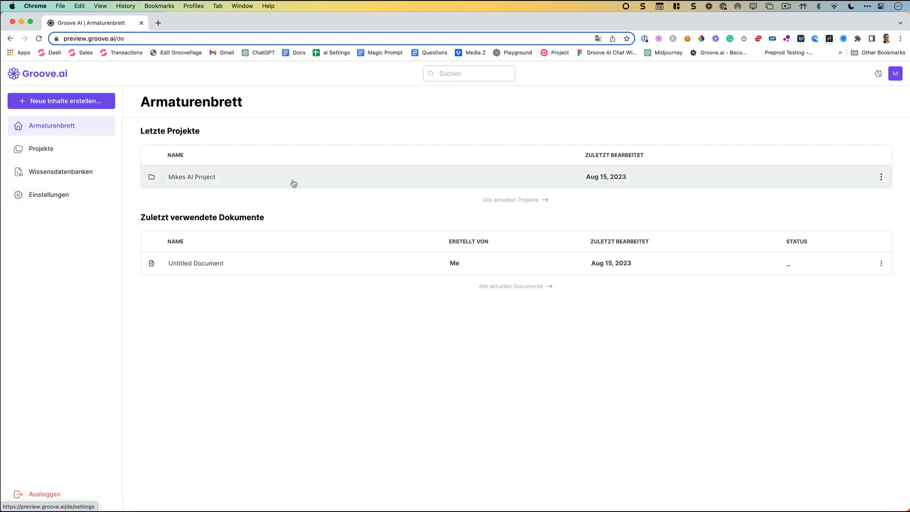
pyautogui.click(57, 196)
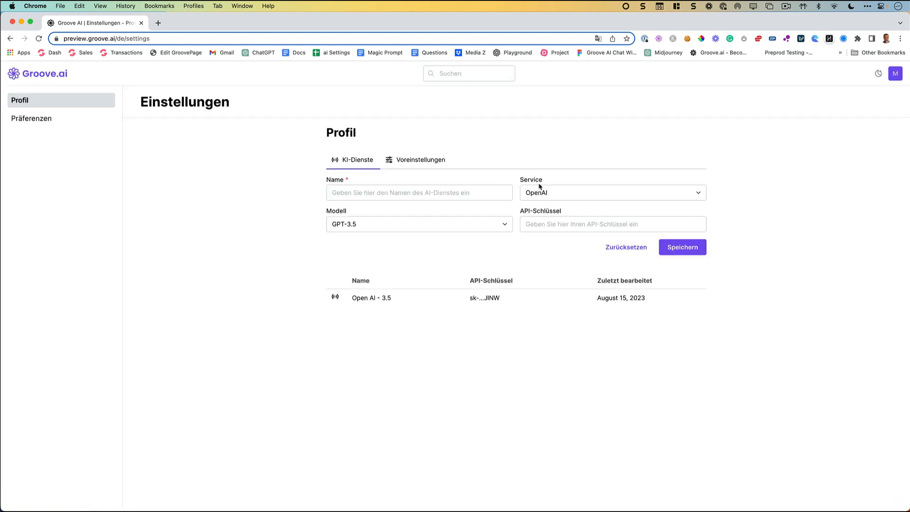
pyautogui.click(423, 162)
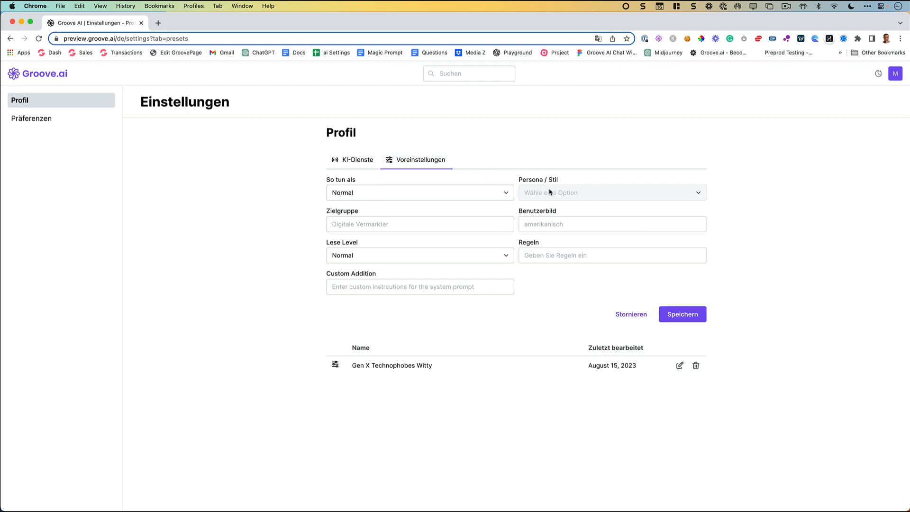
pyautogui.click(367, 166)
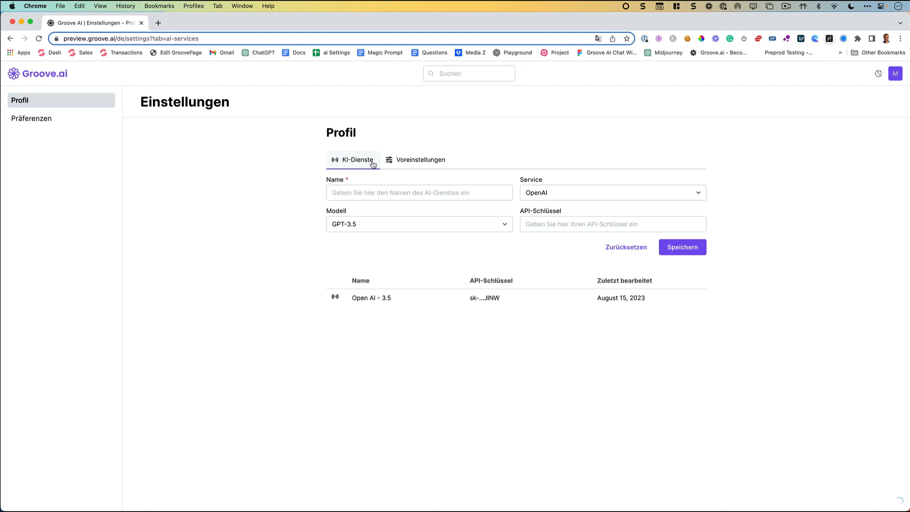
# Step: Set the interface language back to English in the preferences
pyautogui.click(40, 118)
pyautogui.click(685, 161)
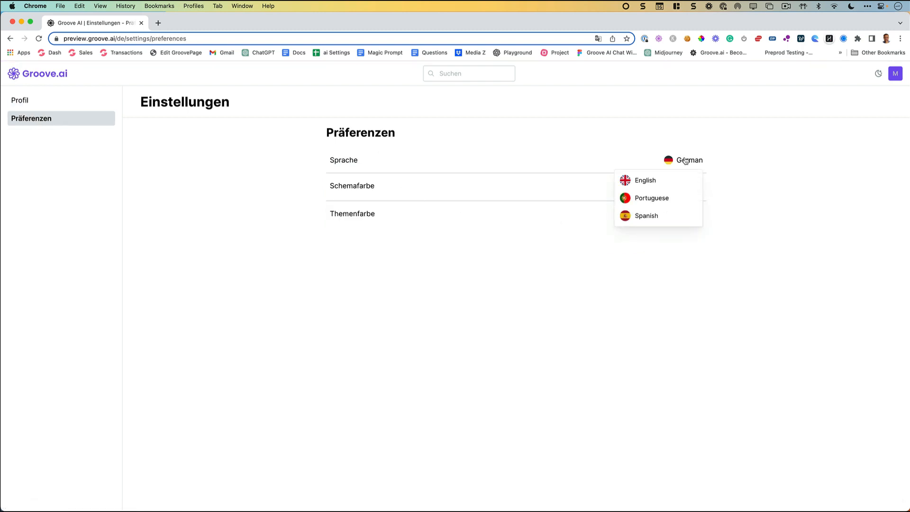
pyautogui.click(650, 180)
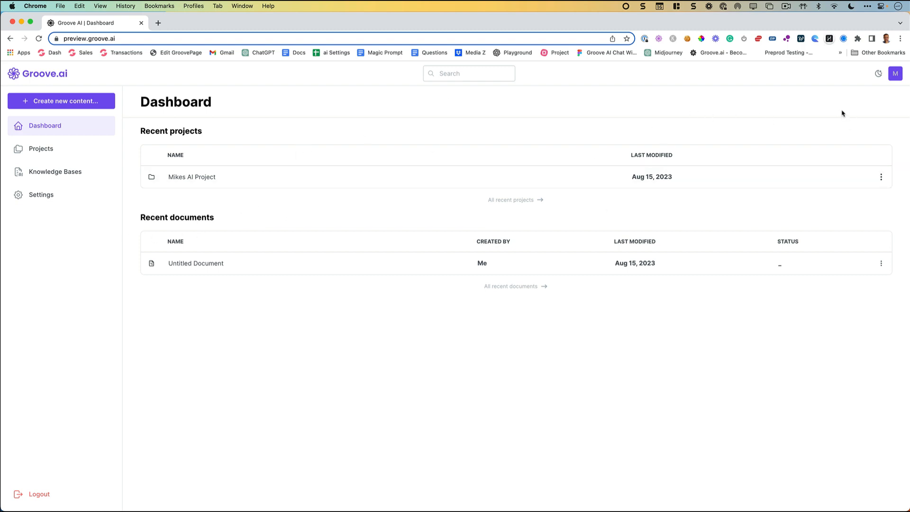
# Step: Switch the dashboard to dark mode and back to light mode
pyautogui.click(878, 75)
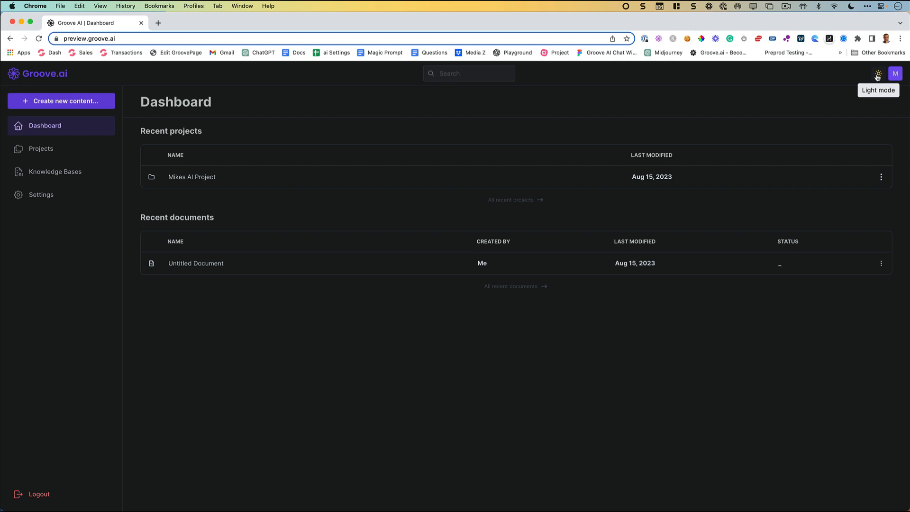
pyautogui.click(878, 76)
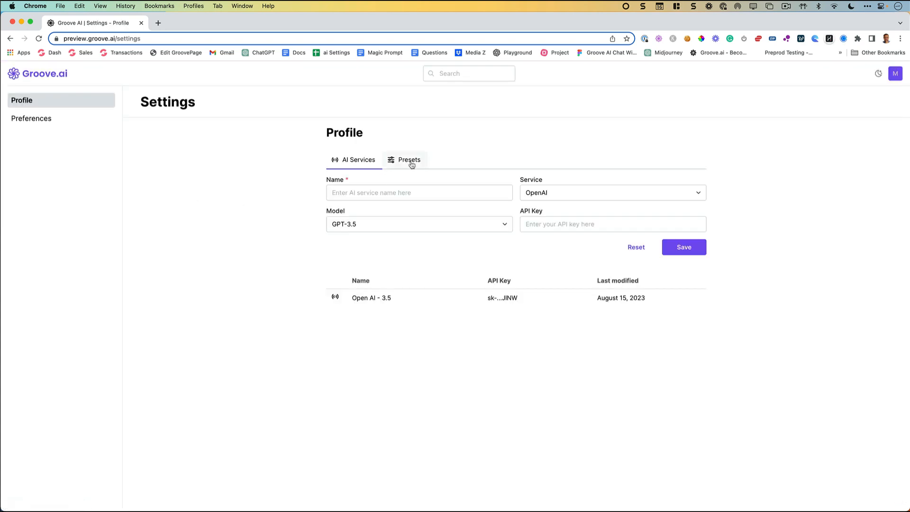
# Step: Try red as the theme color in the preferences and restore the purple theme color
pyautogui.click(81, 119)
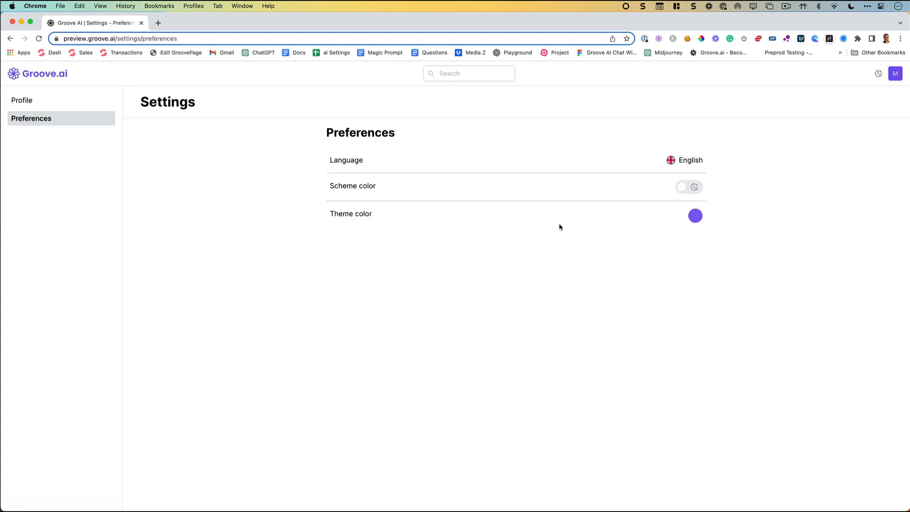
pyautogui.click(695, 216)
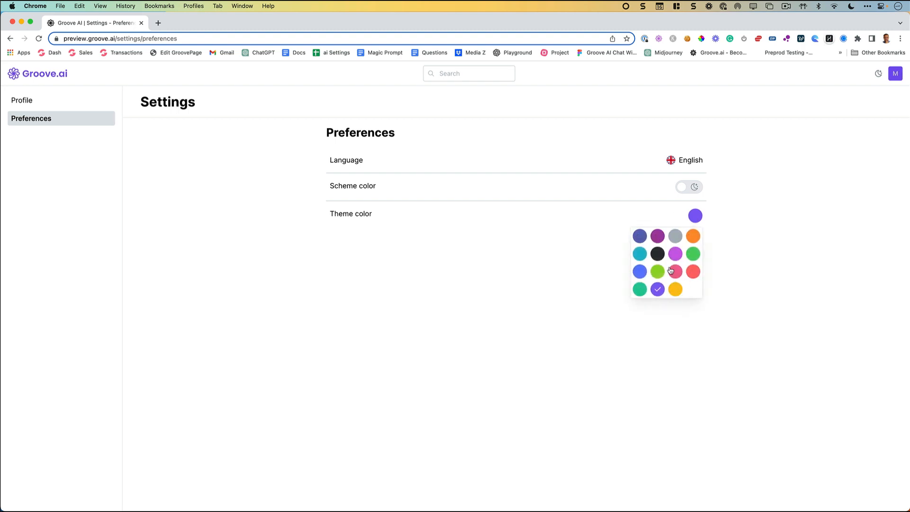
pyautogui.click(693, 272)
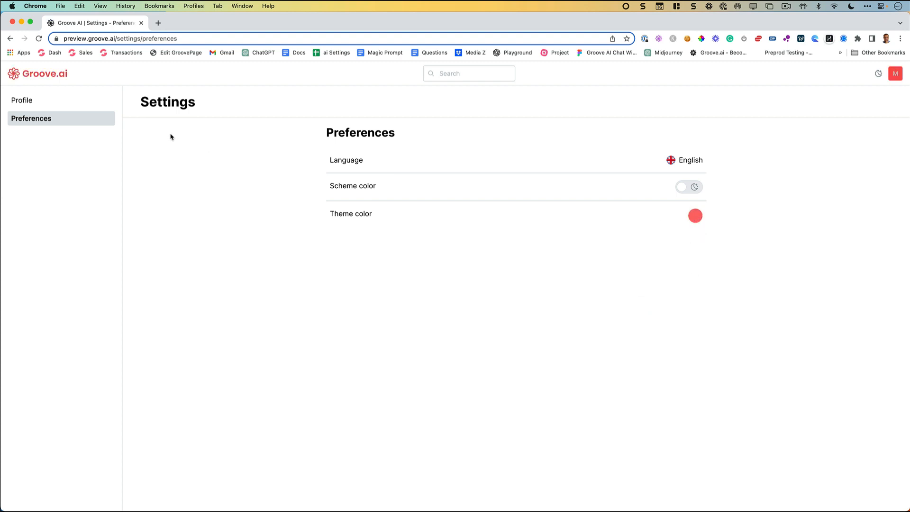
pyautogui.click(694, 217)
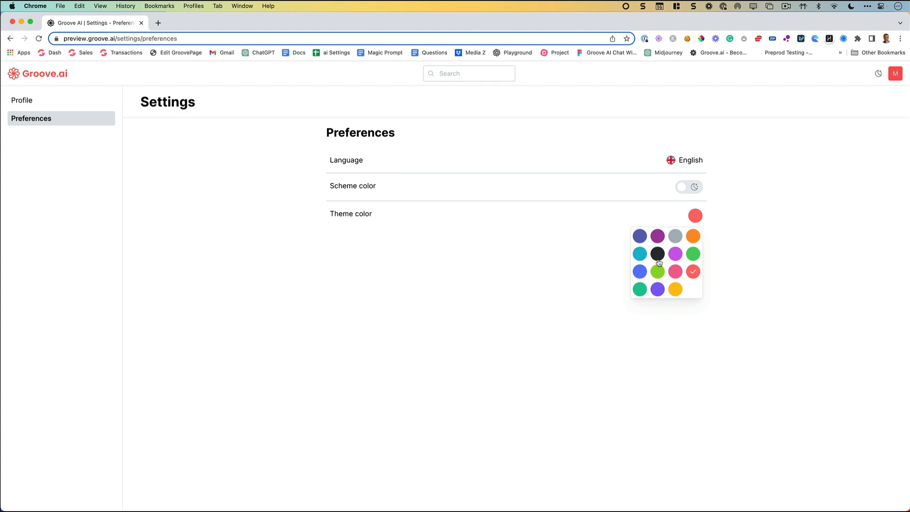
pyautogui.click(658, 289)
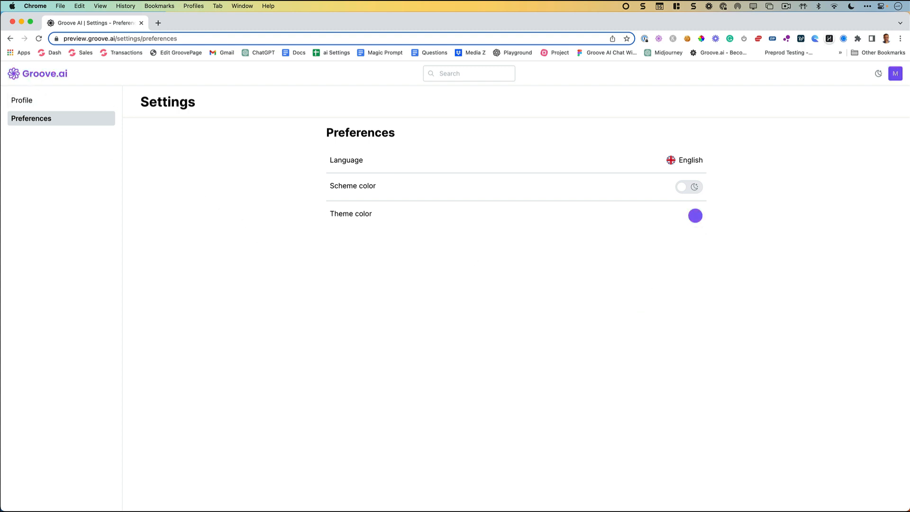
# Step: Create a new knowledge base named Funnels and open it
pyautogui.click(31, 73)
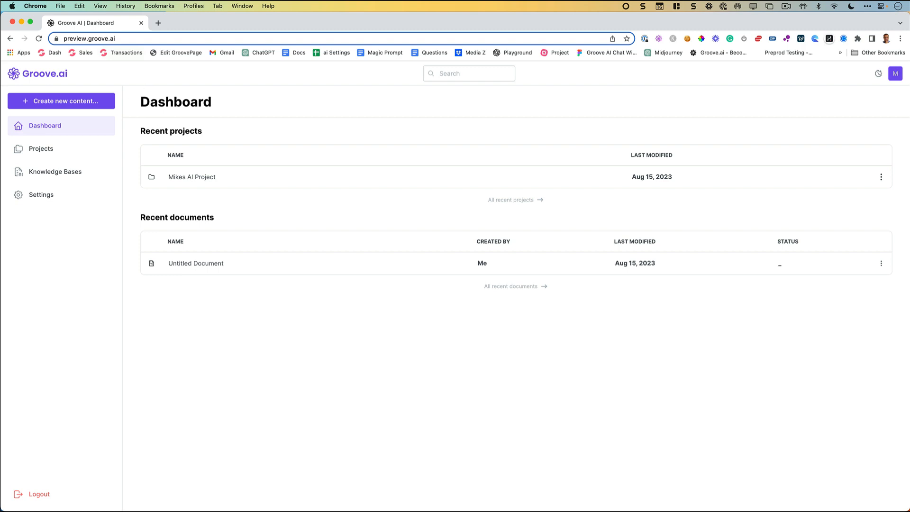
pyautogui.click(41, 175)
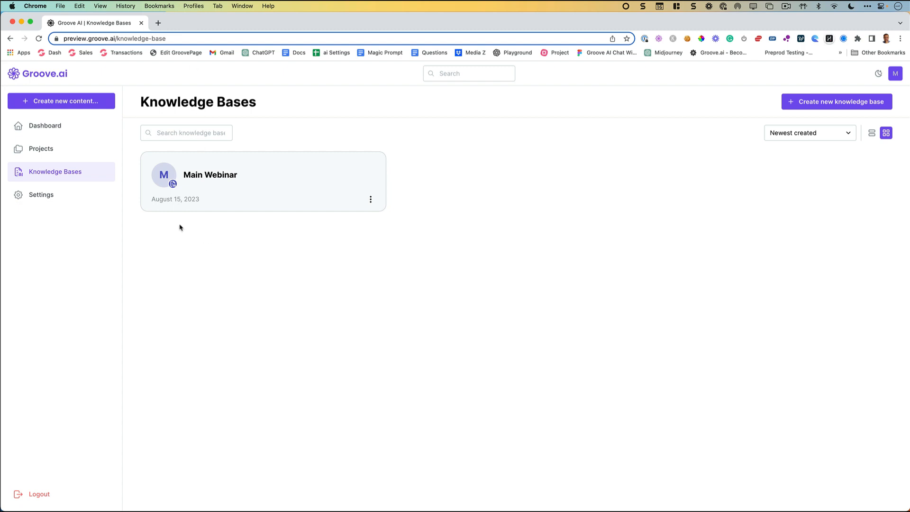
pyautogui.click(823, 99)
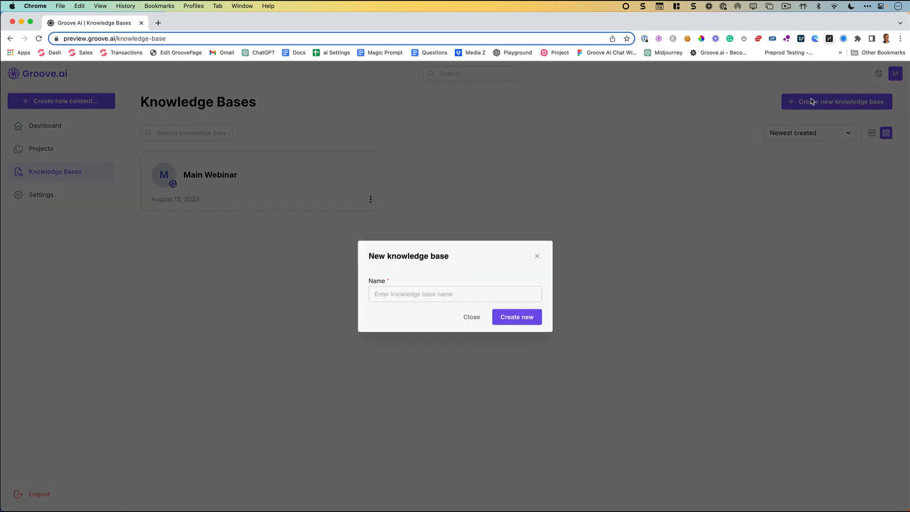
pyautogui.click(396, 293)
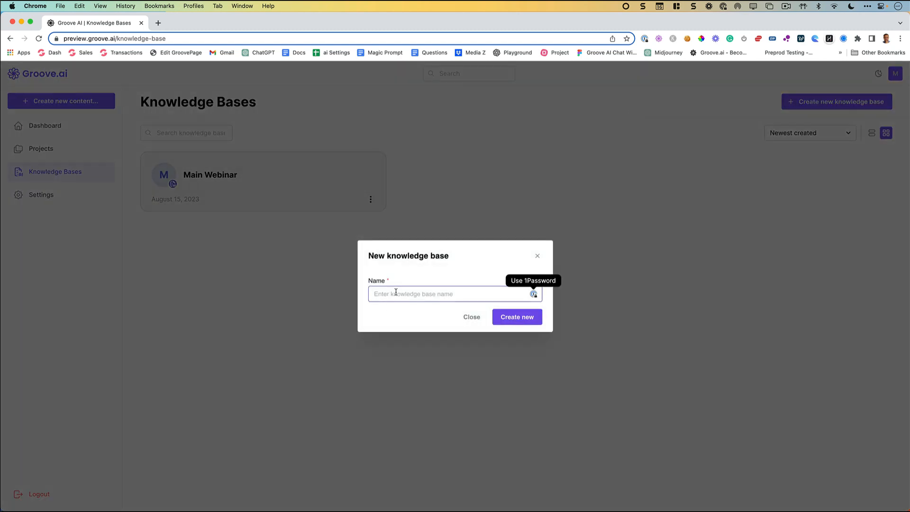
pyautogui.write('Funnels')
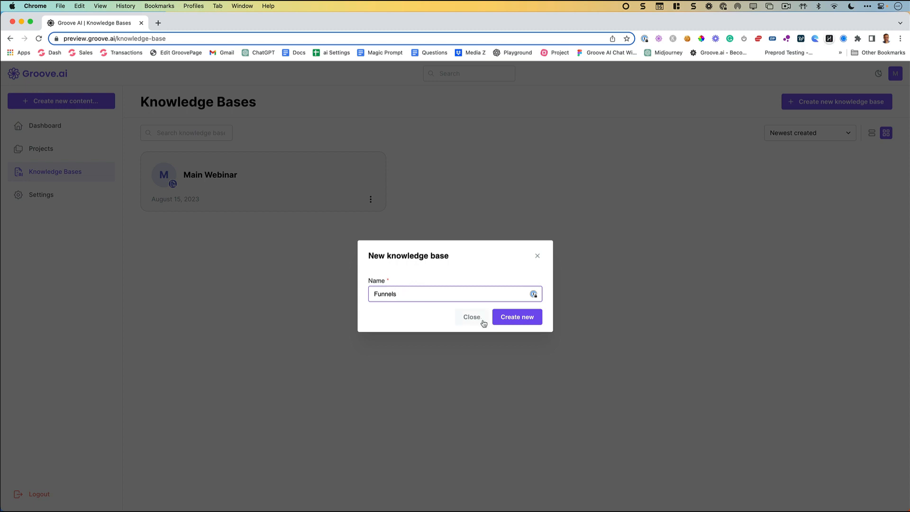
pyautogui.click(525, 317)
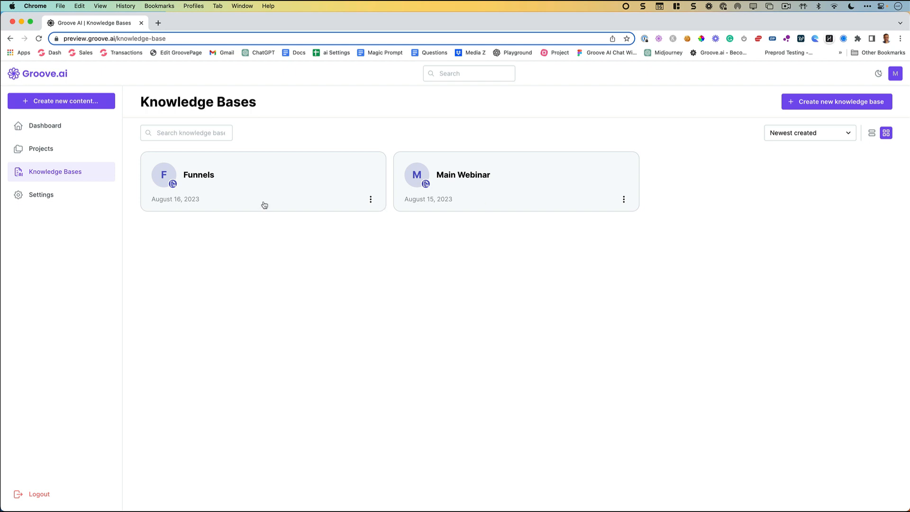
pyautogui.click(275, 176)
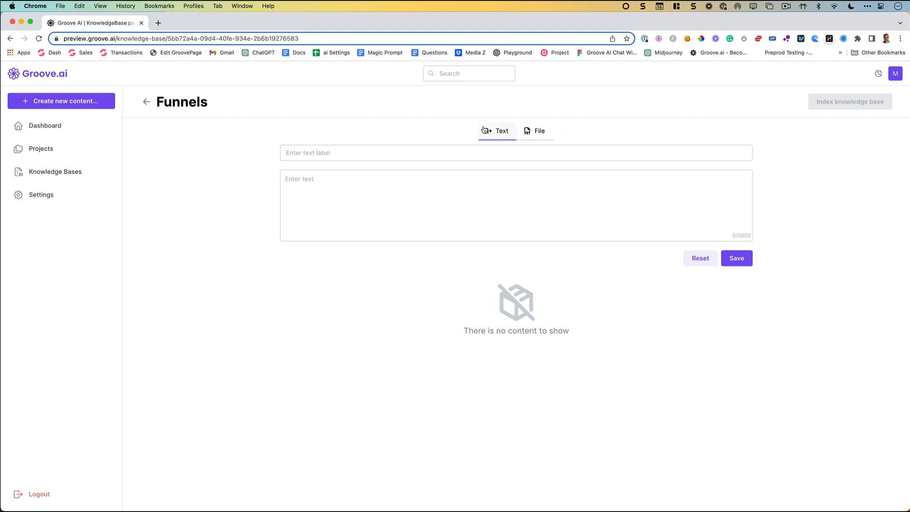
# Step: Open the Settings for Groove.ai spreadsheet in a new browser tab and set its zoom to 150%
pyautogui.click(158, 23)
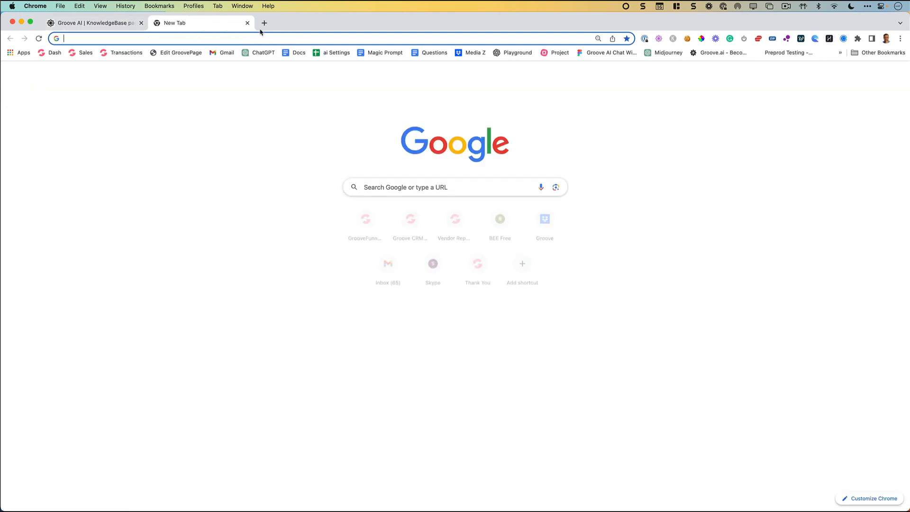
pyautogui.click(338, 53)
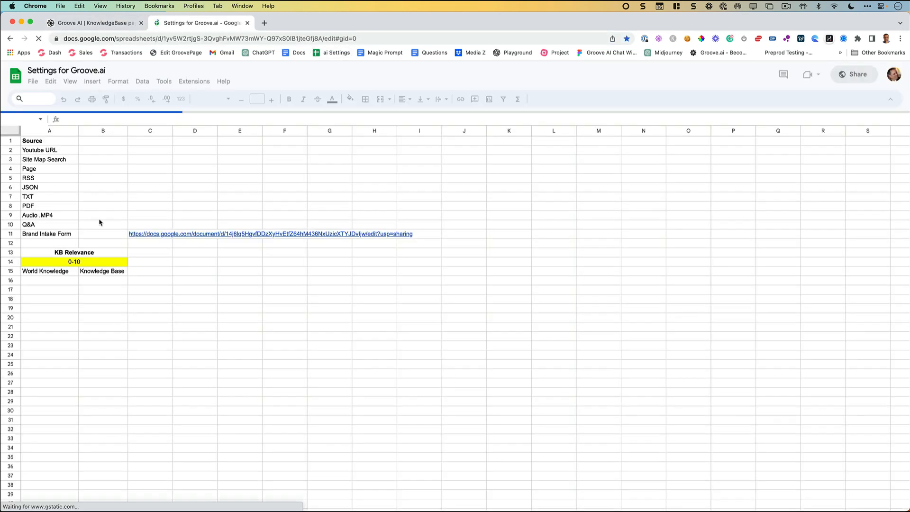
pyautogui.click(129, 99)
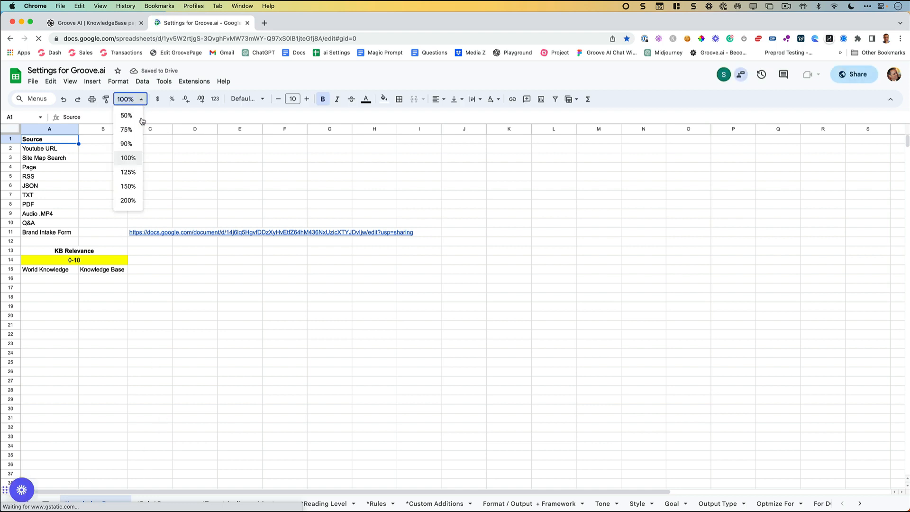
pyautogui.click(129, 186)
# Step: Go through the knowledge base source types in column A, from Youtube URL down to Q&A
pyautogui.click(92, 165)
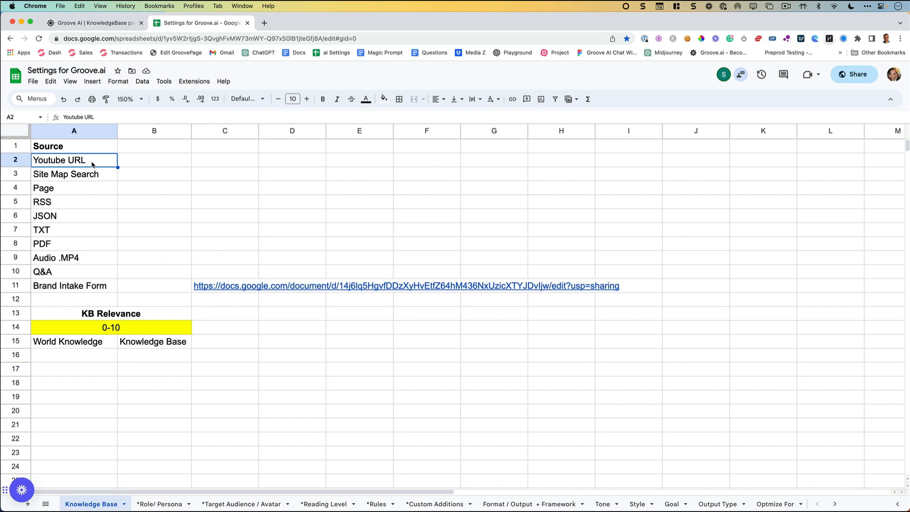
pyautogui.click(90, 180)
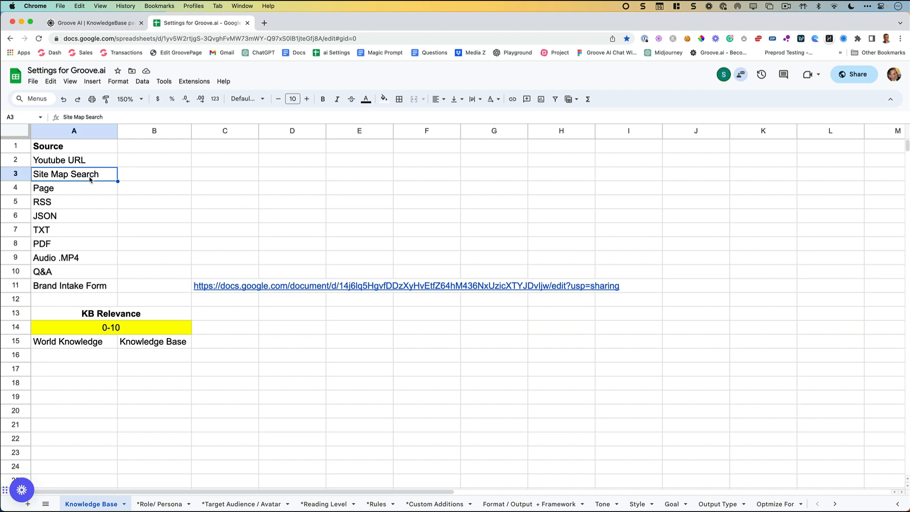
pyautogui.click(78, 190)
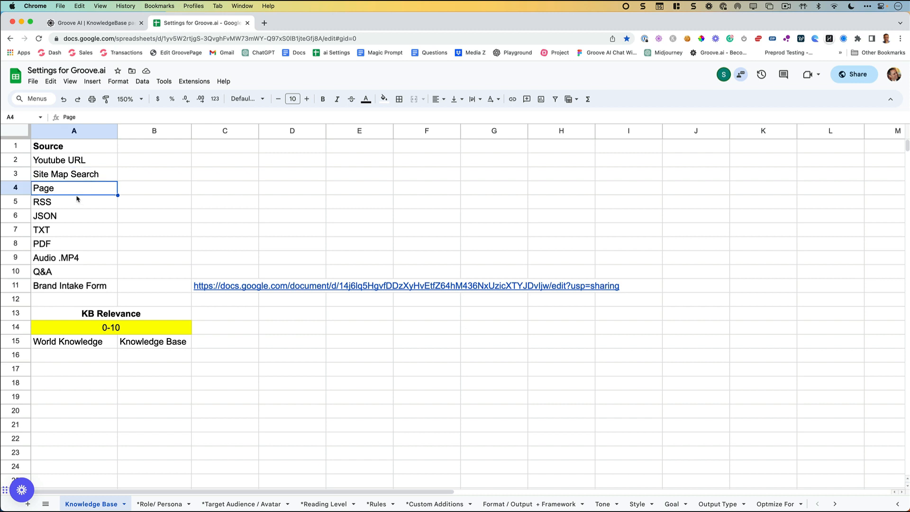
pyautogui.click(72, 205)
pyautogui.click(74, 215)
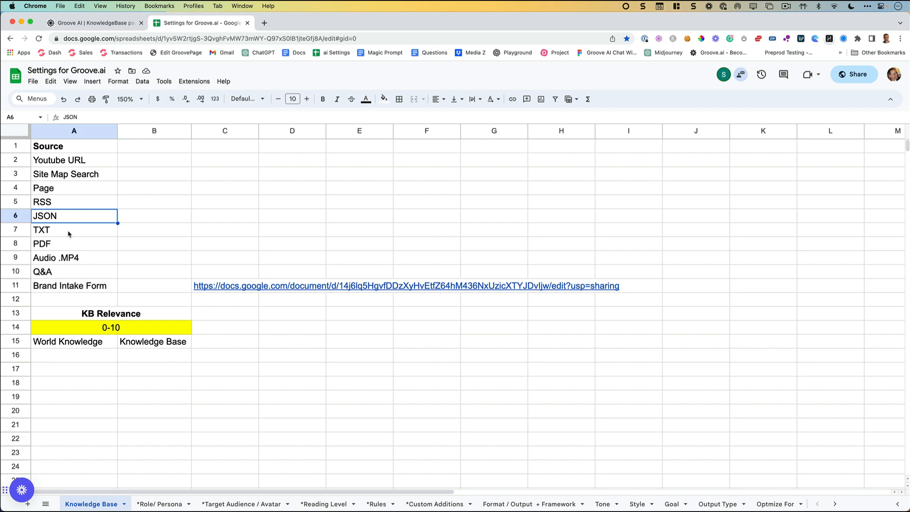
pyautogui.click(69, 234)
pyautogui.click(66, 244)
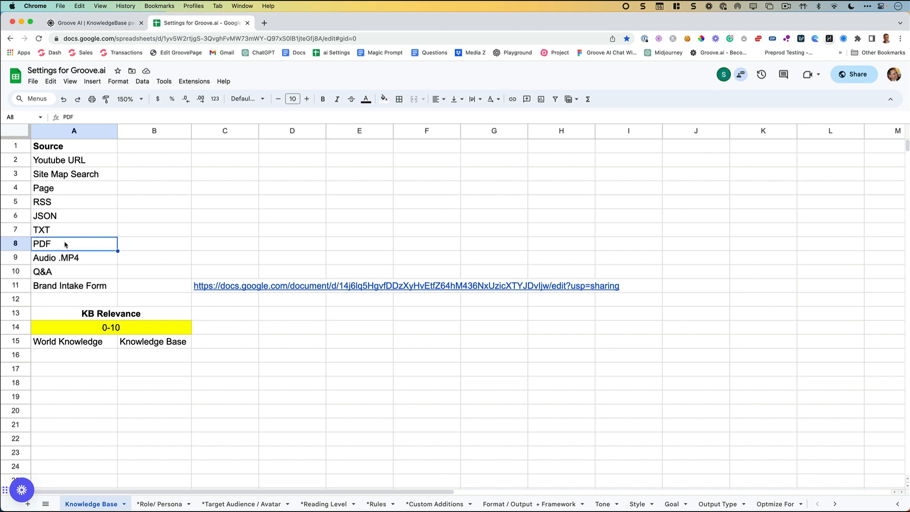
pyautogui.click(63, 260)
pyautogui.click(65, 275)
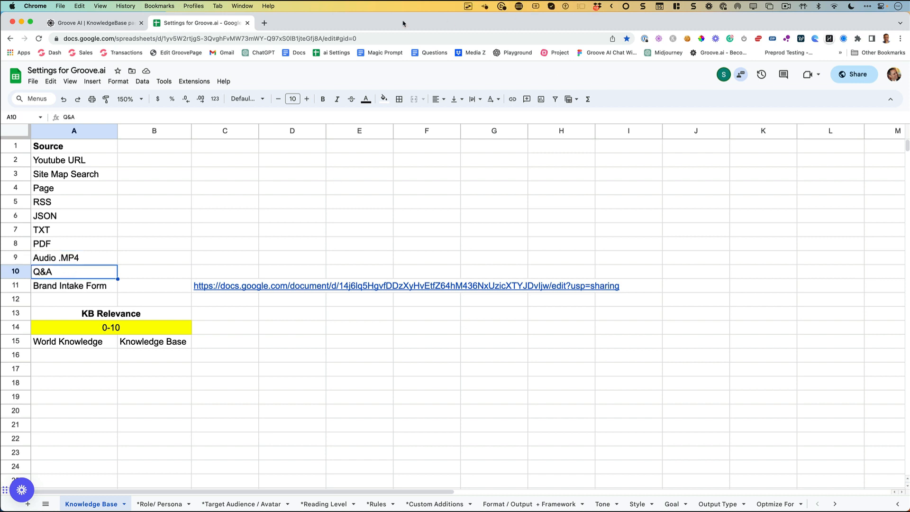
# Step: Examine the questionnaire in the bookmarked AI seeding Questions document in a new tab, and close that tab
pyautogui.click(266, 23)
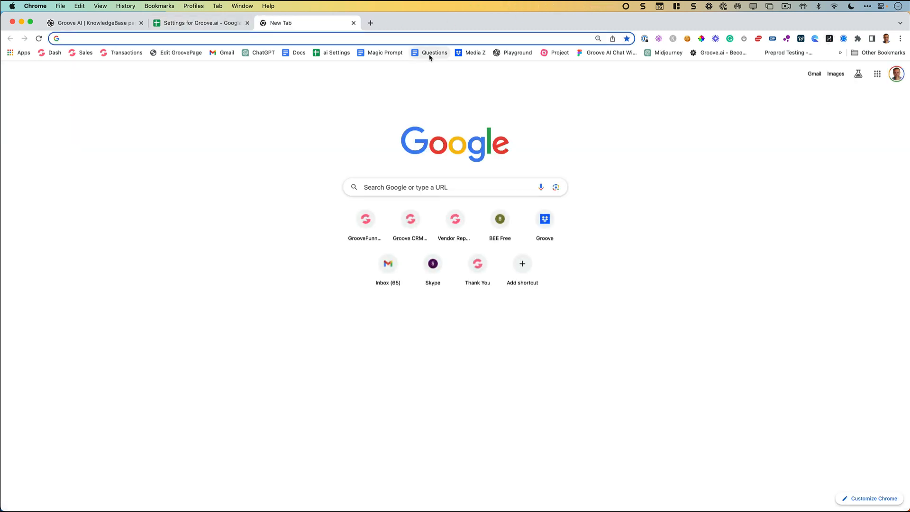
pyautogui.click(430, 56)
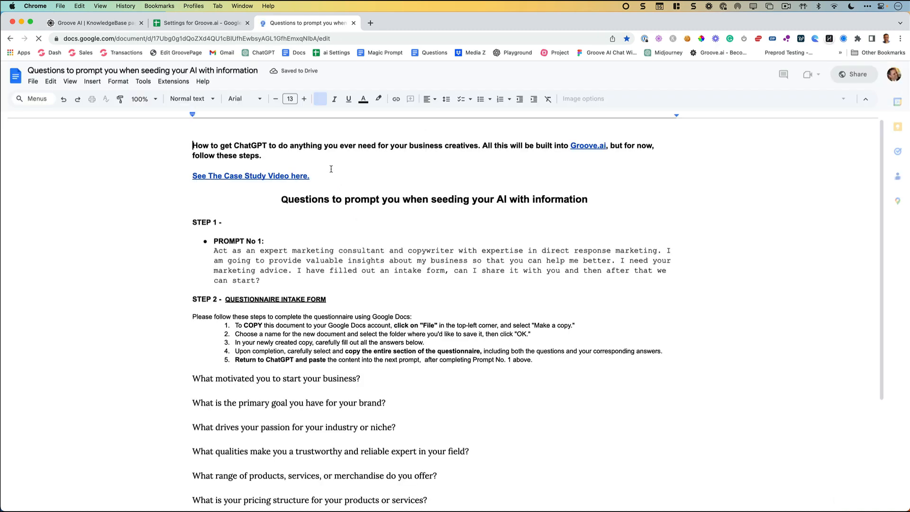
pyautogui.scroll(-4, 331, 171)
pyautogui.moveTo(192, 147); pyautogui.dragTo(398, 245)
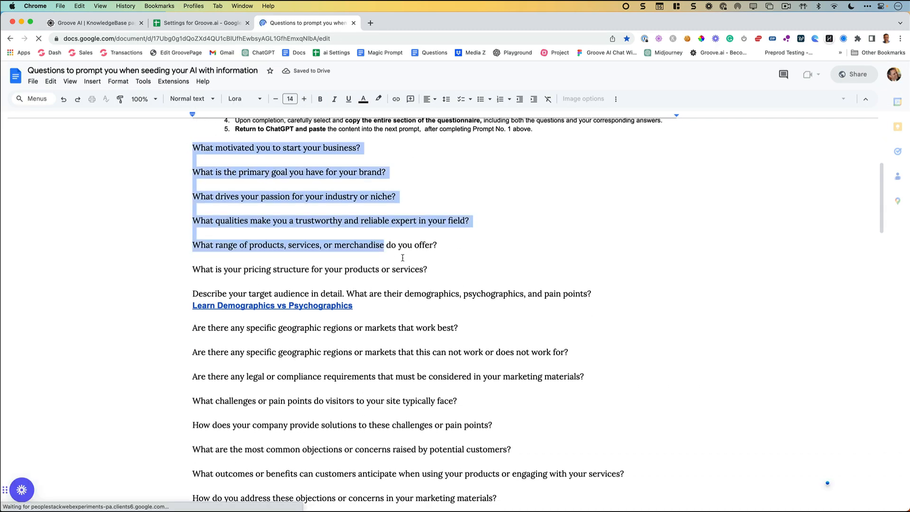
pyautogui.scroll(-4, 405, 257)
pyautogui.scroll(-2, 405, 257)
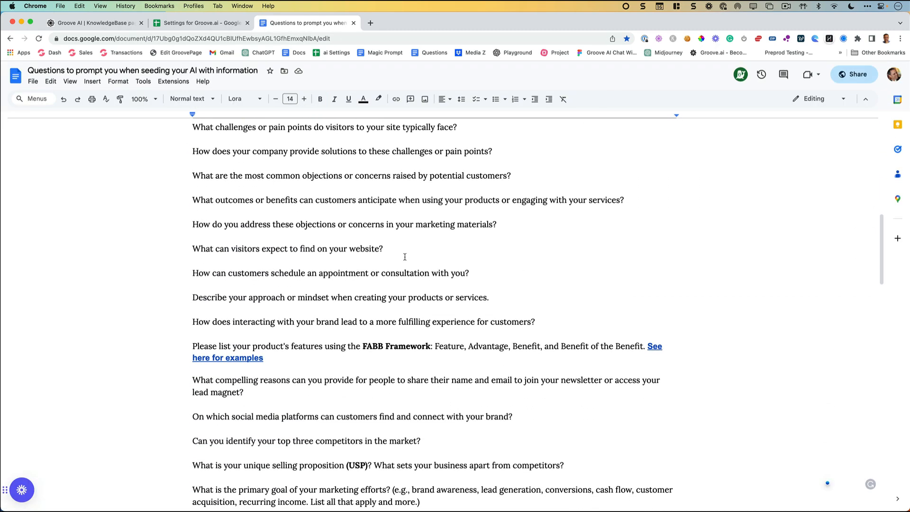
pyautogui.click(353, 23)
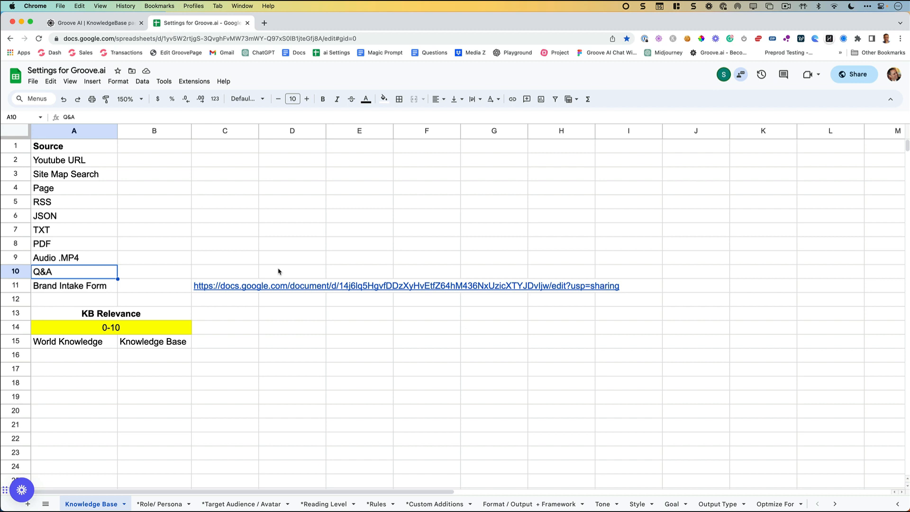
# Step: Review the Brand Intake Form source and the World Knowledge and Knowledge Base ends of the KB Relevance scale
pyautogui.click(75, 287)
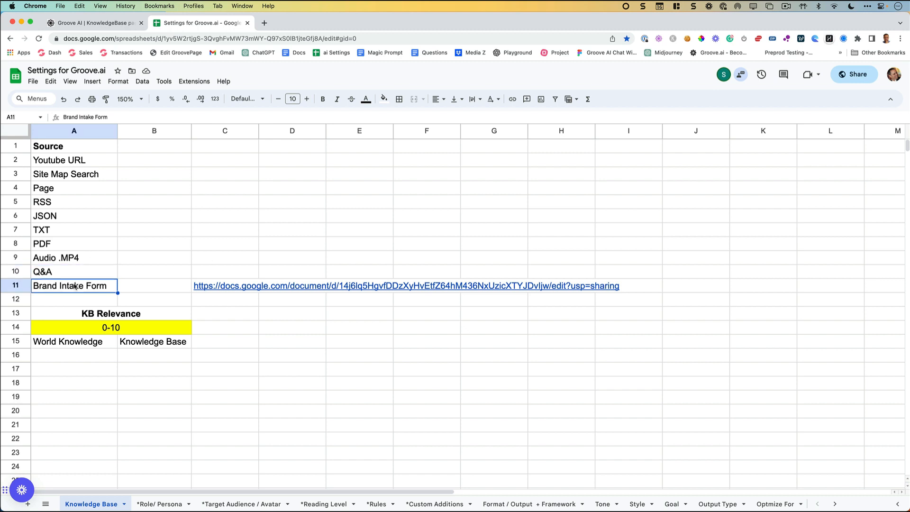
pyautogui.click(88, 344)
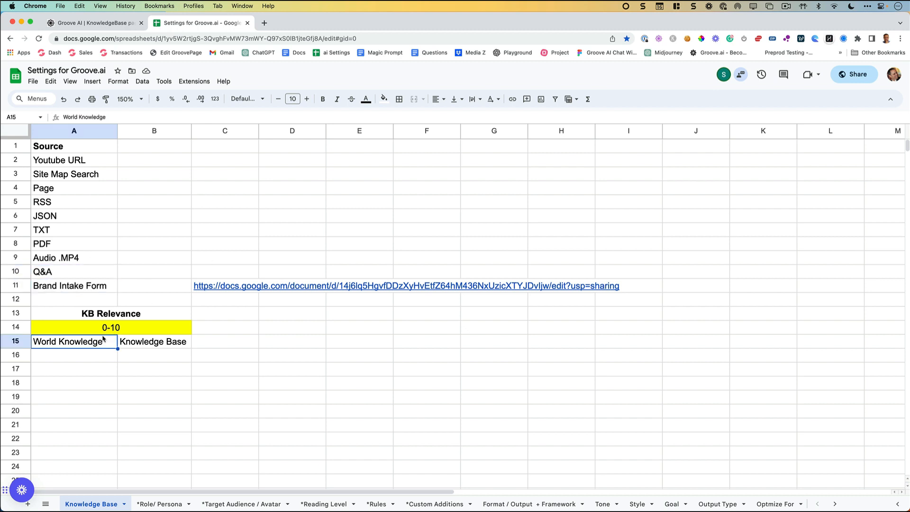
pyautogui.click(137, 348)
pyautogui.click(98, 345)
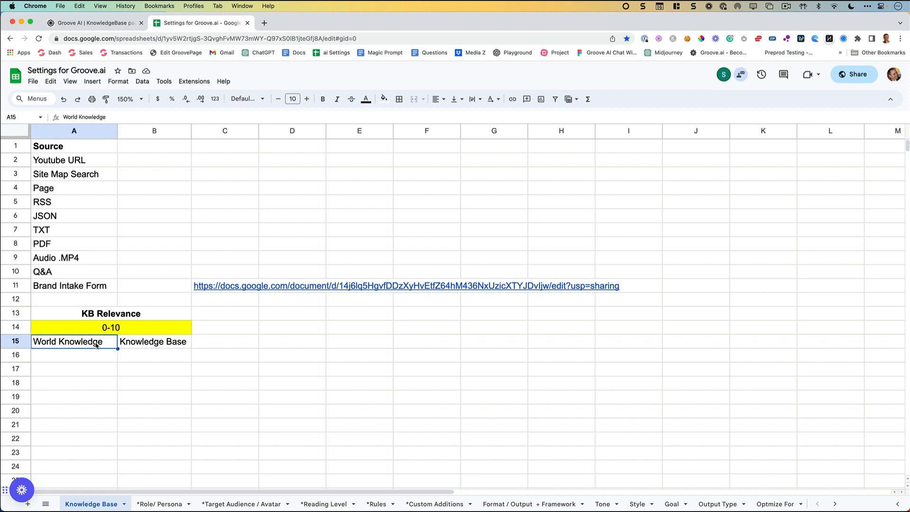
# Step: Return to the Funnels knowledge base and examine its text entry fields and file upload, leaving without choosing a file
pyautogui.click(112, 24)
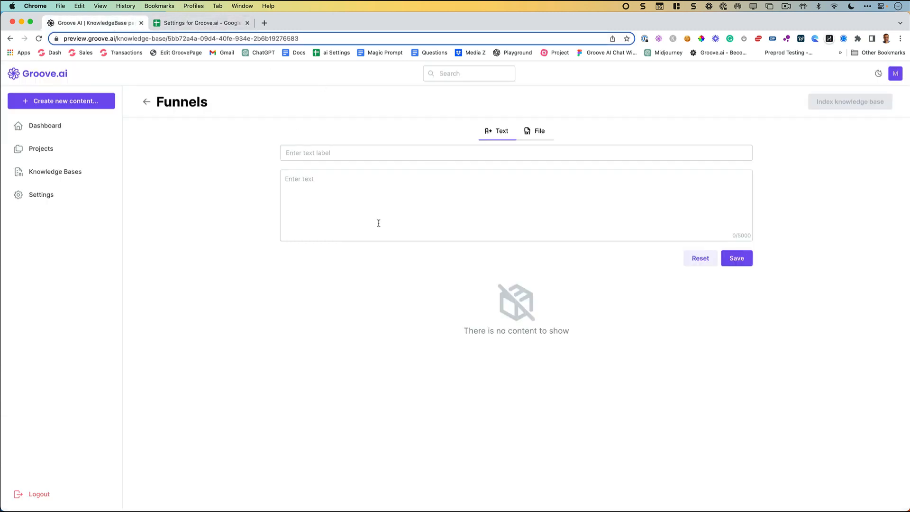
pyautogui.click(403, 209)
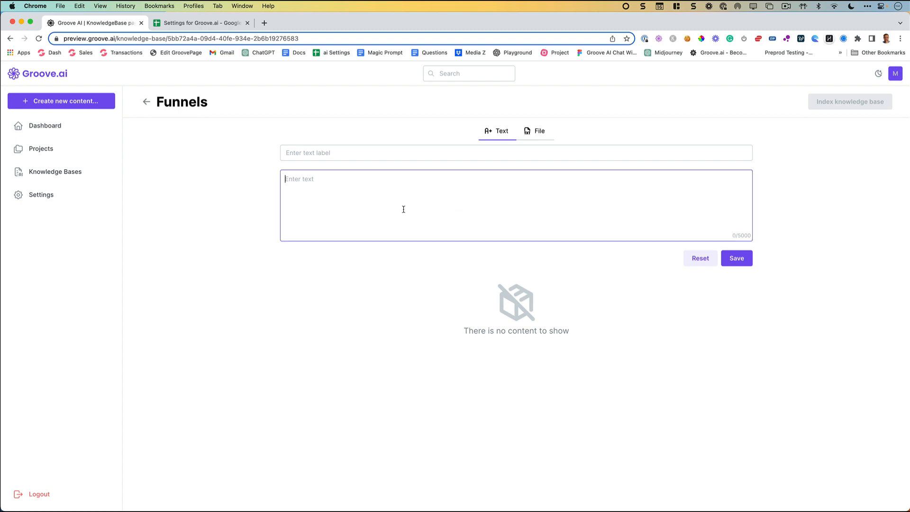
pyautogui.click(357, 150)
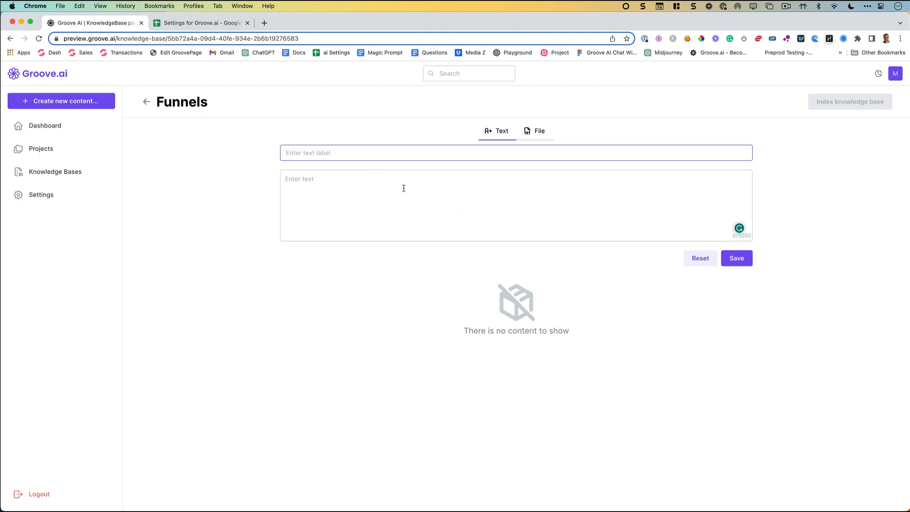
pyautogui.click(533, 131)
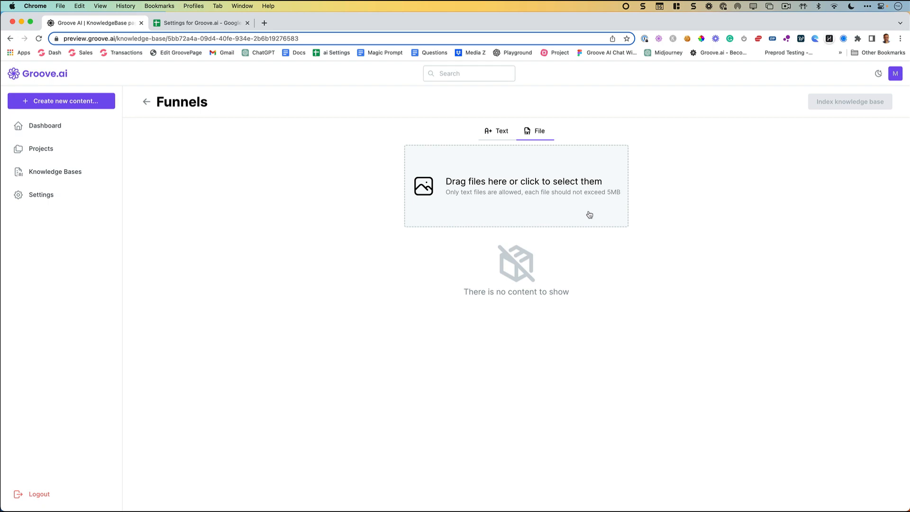
pyautogui.click(552, 202)
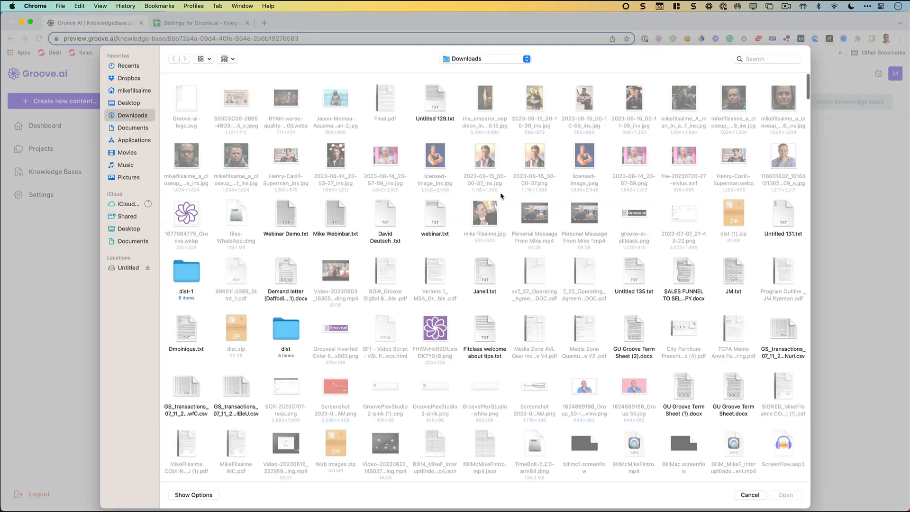
pyautogui.click(747, 496)
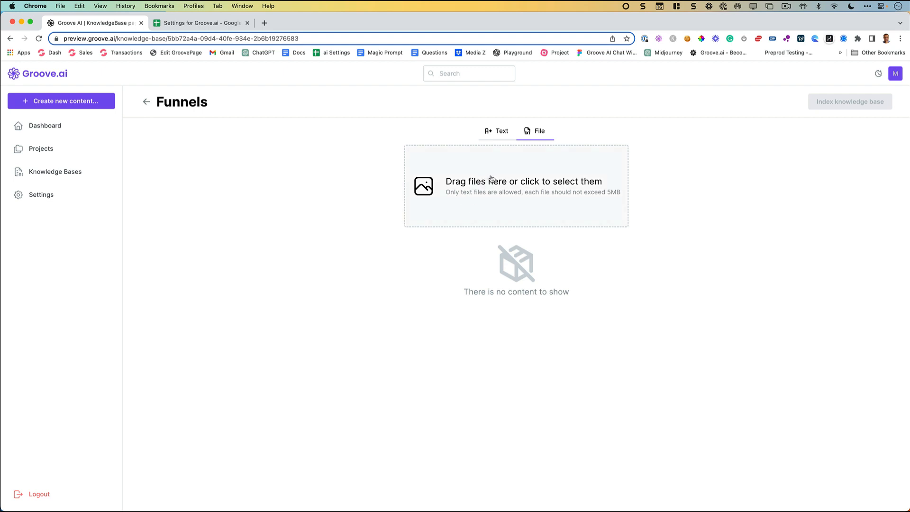
# Step: Open the YouTube Transcript site, youtubetranscript.com, in a new browser tab
pyautogui.click(264, 23)
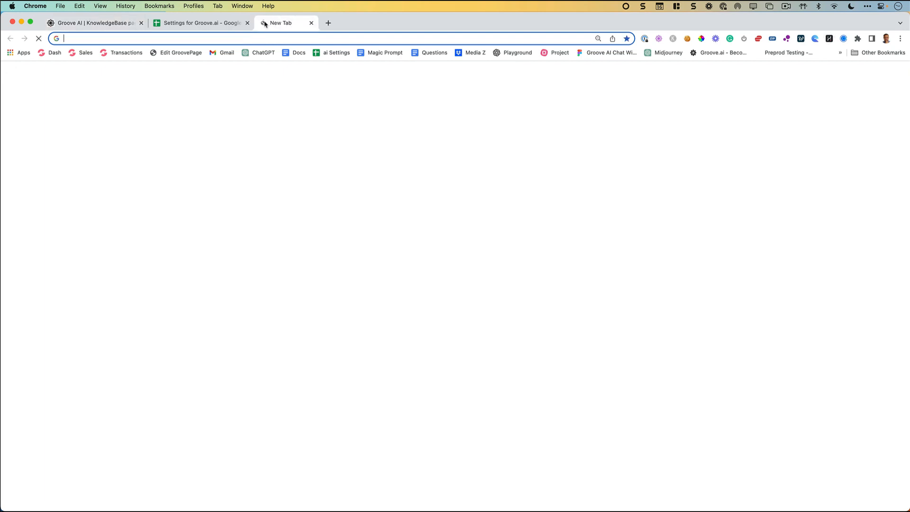
pyautogui.write('you')
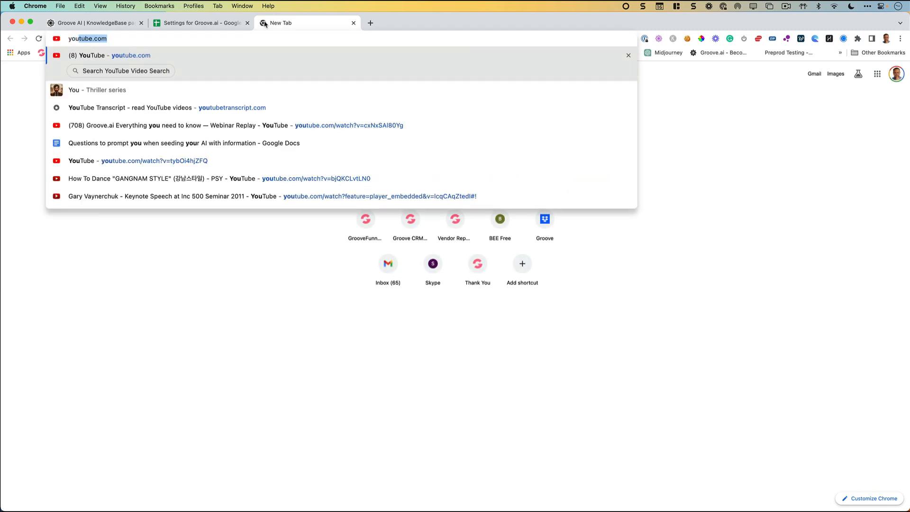
pyautogui.press('Down')
pyautogui.press('Down')
pyautogui.press('Return')
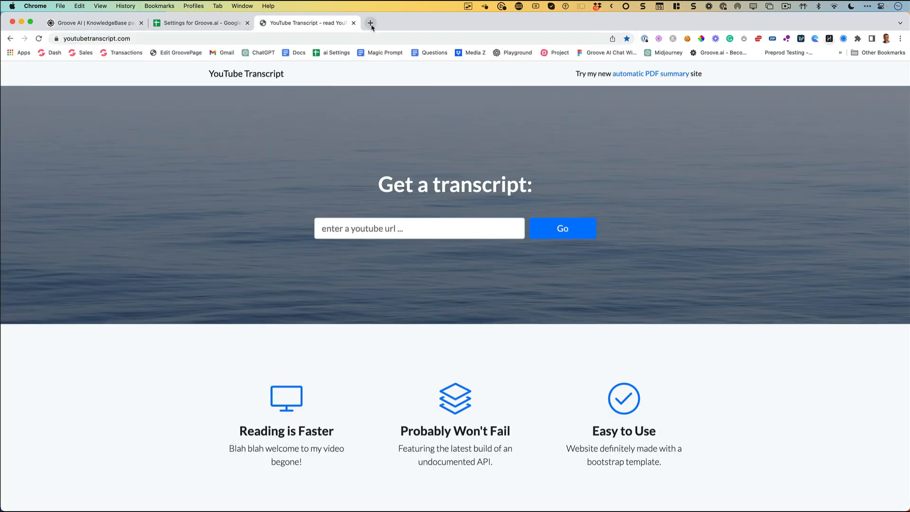
# Step: Open YouTube in another new tab, search for "groove.cm official" and open the Groove.cm channel
pyautogui.click(370, 22)
pyautogui.click(393, 34)
pyautogui.write('you')
pyautogui.press('Return')
pyautogui.click(378, 74)
pyautogui.write('gro')
pyautogui.press('Down')
pyautogui.press('Return')
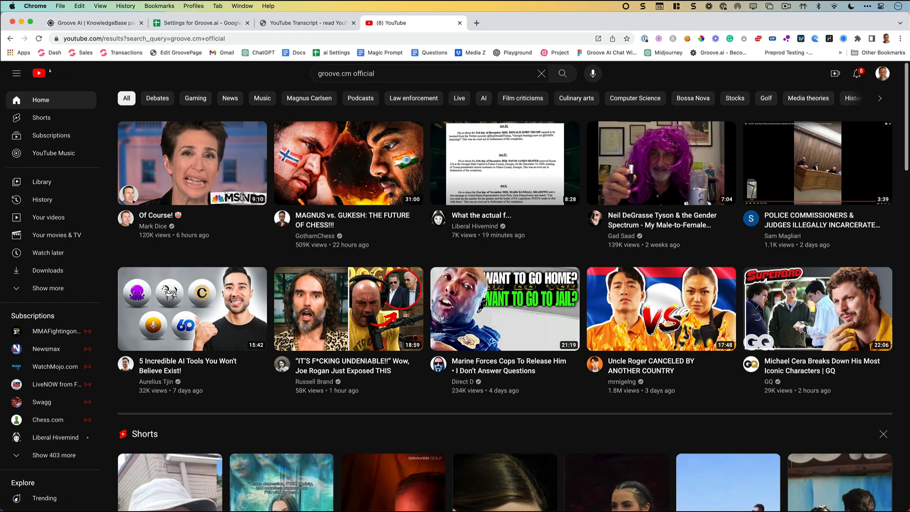
pyautogui.click(448, 126)
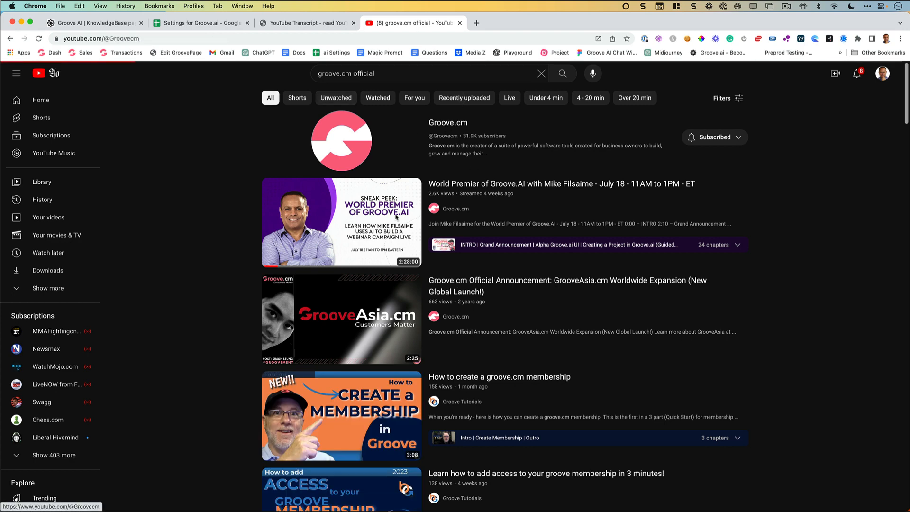
# Step: Browse the Groove.cm channel's live streams and open the World Premier of Groove.AI video
pyautogui.click(386, 301)
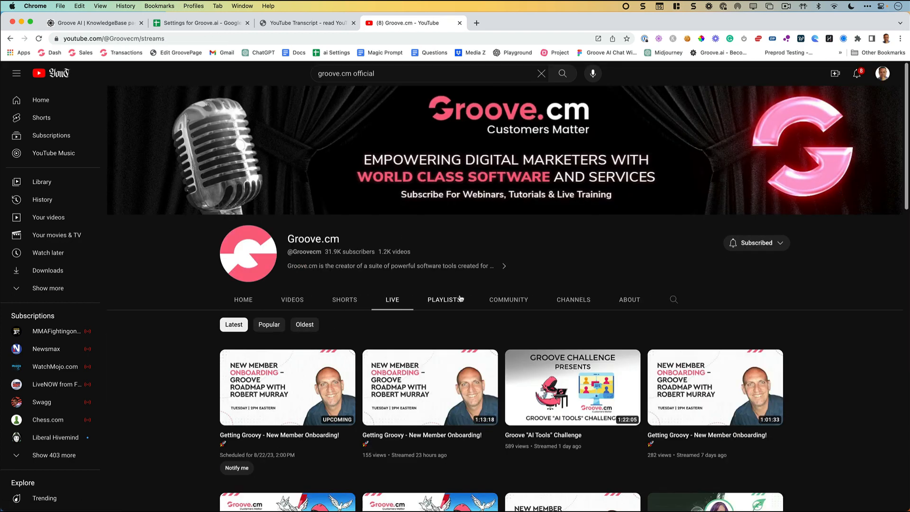
pyautogui.scroll(-5, 687, 288)
pyautogui.scroll(-3, 687, 289)
pyautogui.click(712, 334)
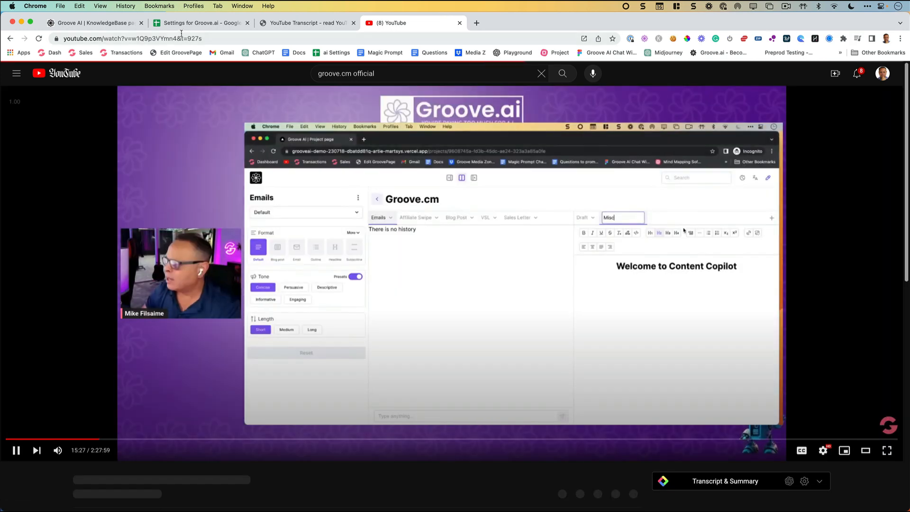
# Step: Copy the World Premier of Groove.AI video's URL and close the YouTube browser tab
pyautogui.click(208, 38)
pyautogui.press('super+c')
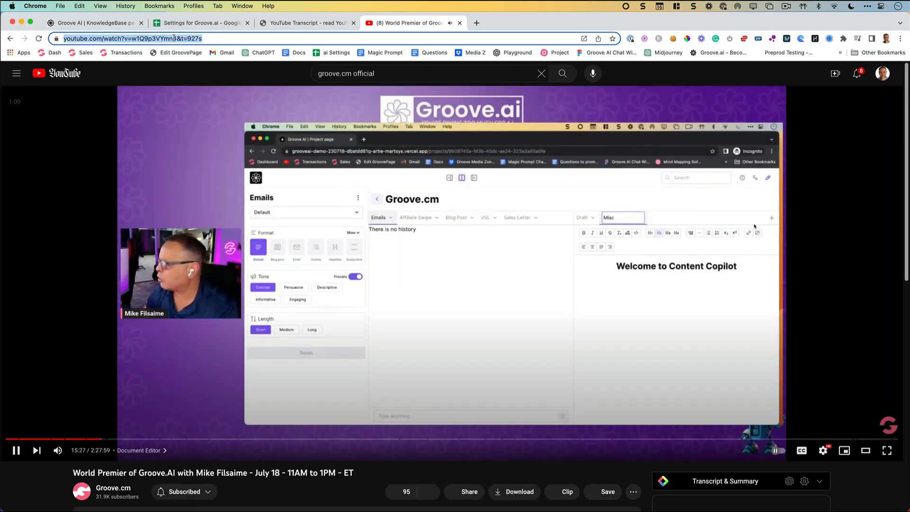
pyautogui.press('BackSpace')
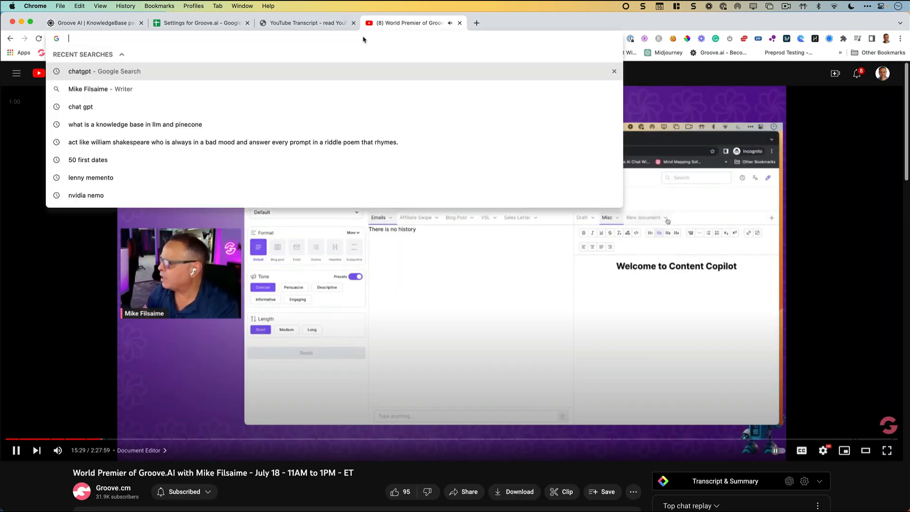
pyautogui.click(459, 23)
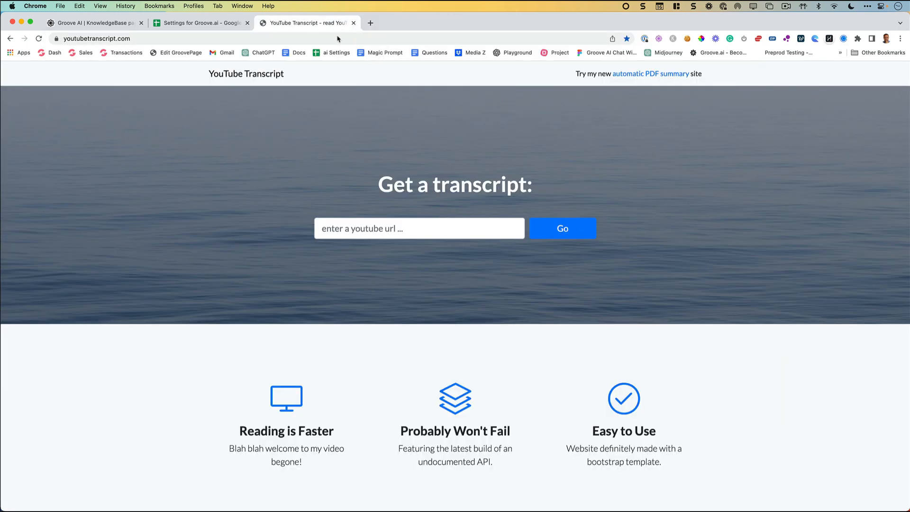
# Step: Request the transcript on YouTube Transcript using the copied video URL with the "&t=927s" timestamp removed
pyautogui.click(384, 230)
pyautogui.press('super+v')
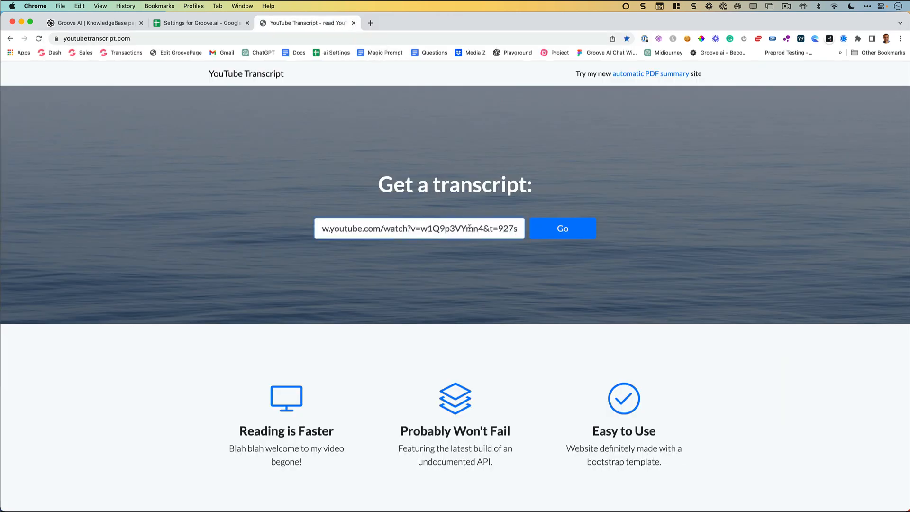
pyautogui.moveTo(482, 229); pyautogui.dragTo(521, 230)
pyautogui.press('BackSpace')
pyautogui.click(539, 232)
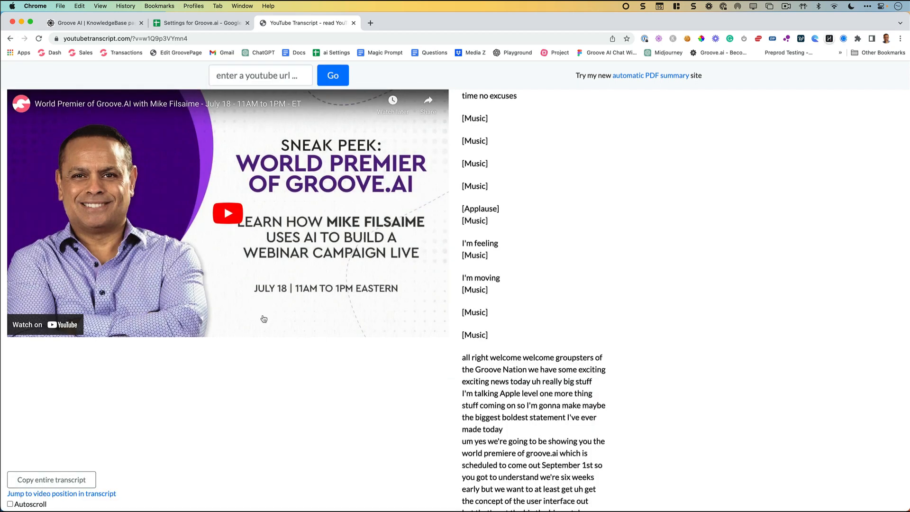
# Step: Copy the entire video transcript and close the YouTube Transcript browser tab
pyautogui.scroll(-5, 385, 345)
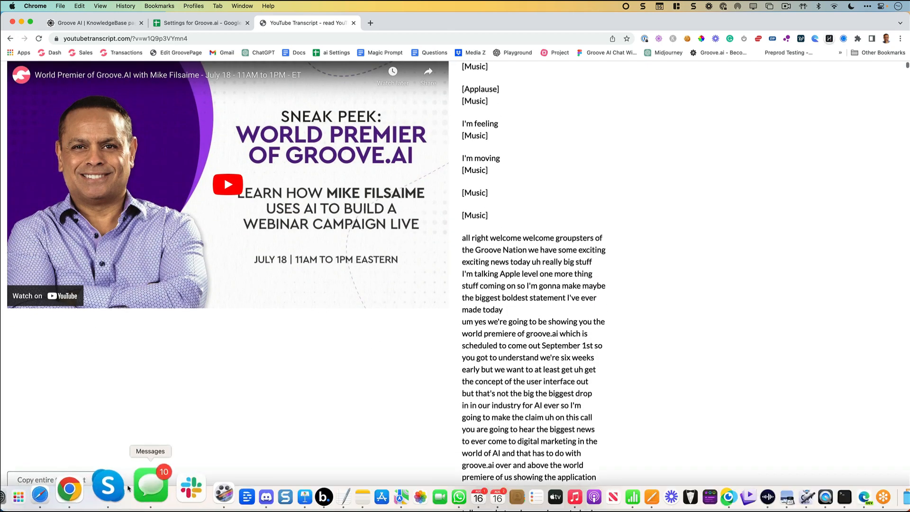
pyautogui.click(51, 480)
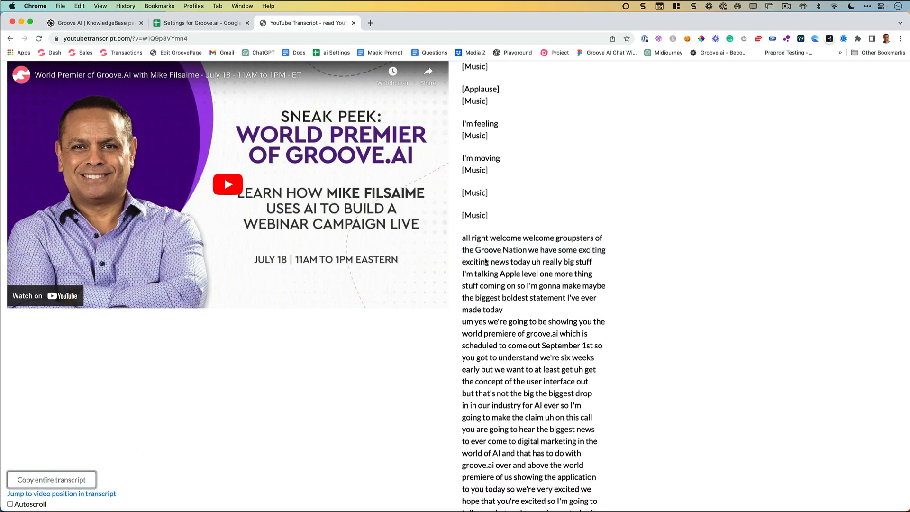
pyautogui.click(354, 23)
# Step: Switch to TextEdit, paste the transcript into a new document and save it in Downloads as Funnels Webinar.txt
pyautogui.press('super+space')
pyautogui.write('text')
pyautogui.press('Return')
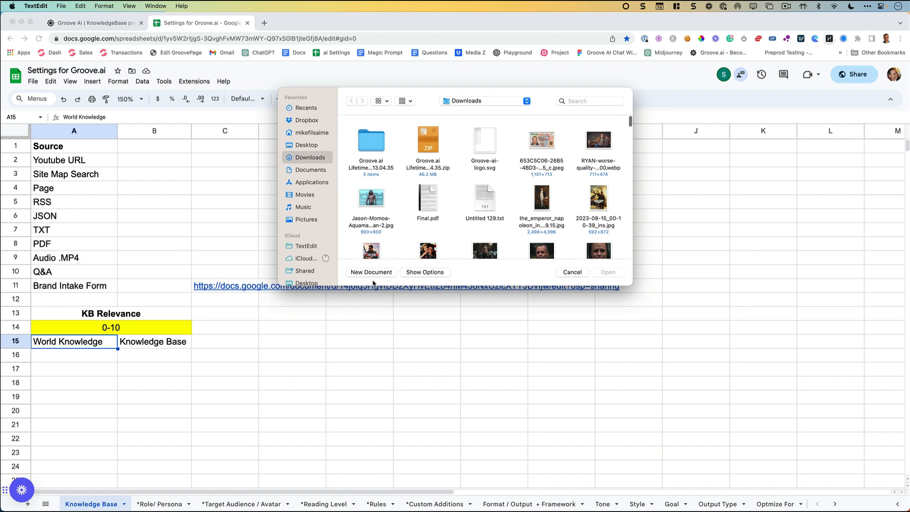
pyautogui.click(371, 272)
pyautogui.press('super+v')
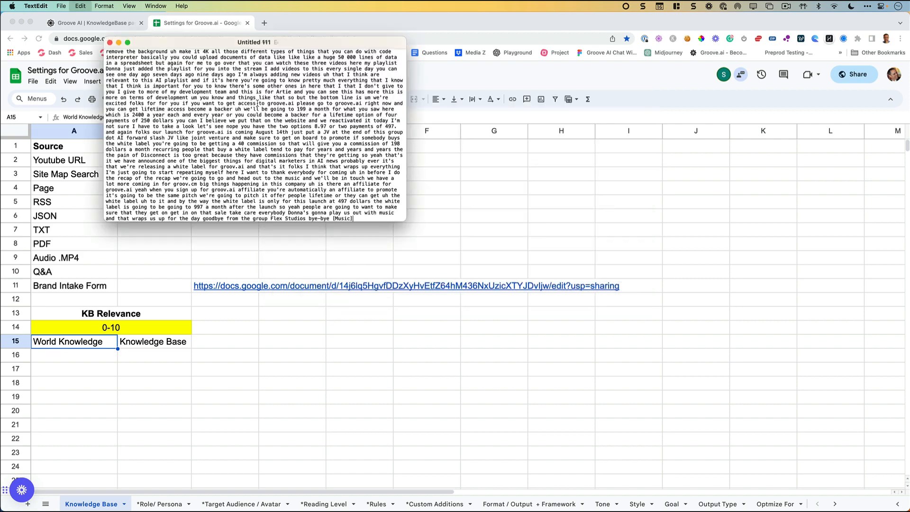
pyautogui.press('super+s')
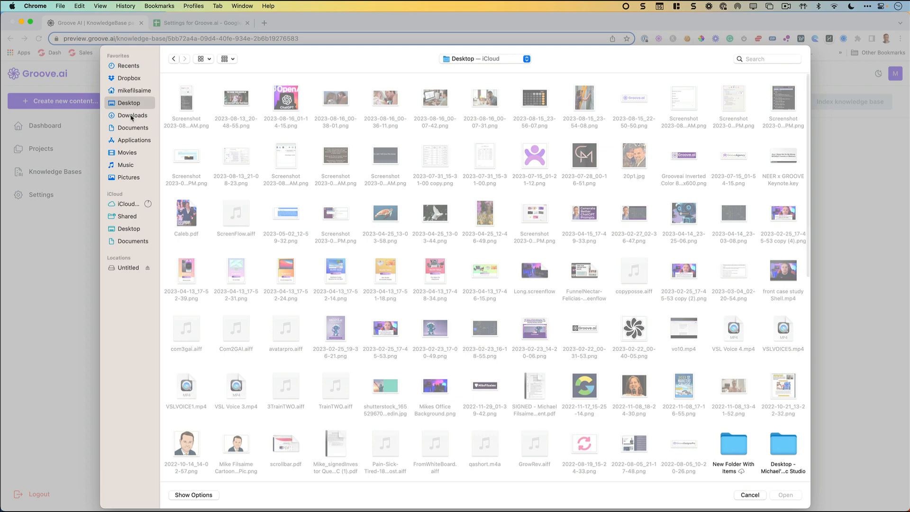
# Step: Upload Funnels Webinar.txt from the Downloads folder to the Funnels knowledge base
pyautogui.click(131, 117)
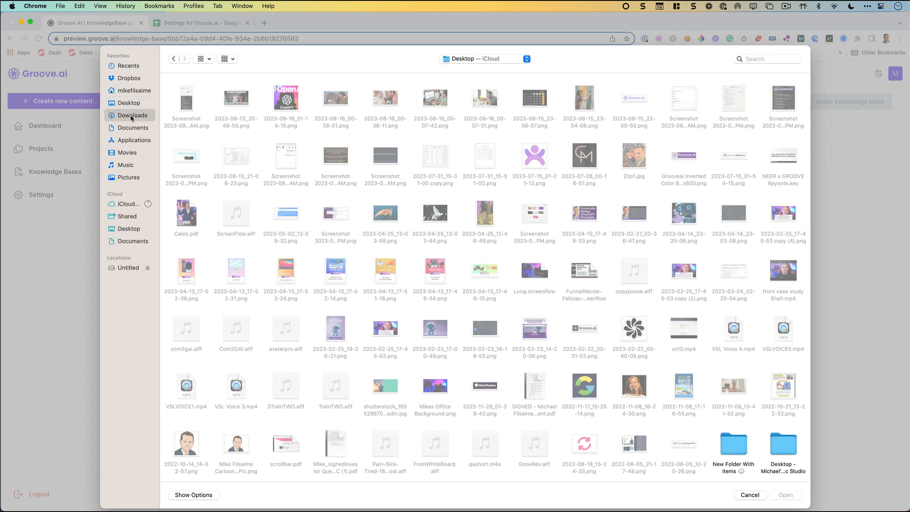
pyautogui.click(186, 103)
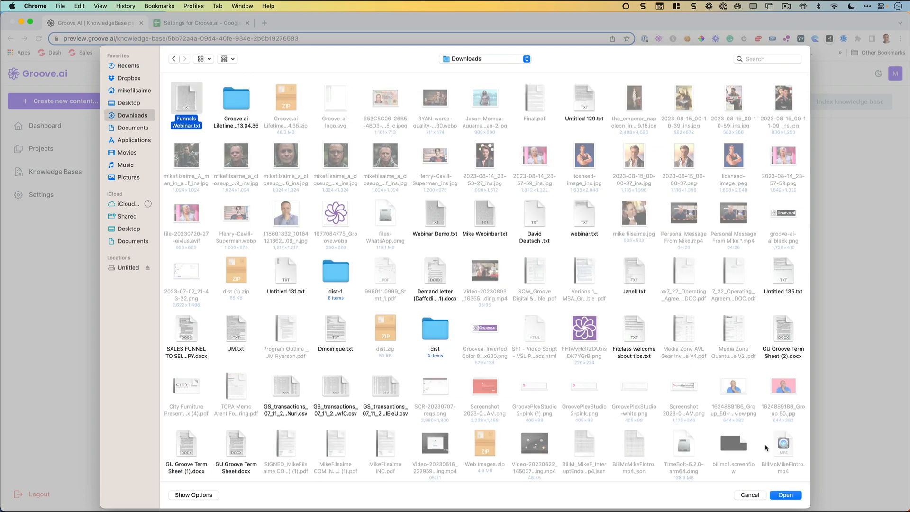
pyautogui.click(785, 495)
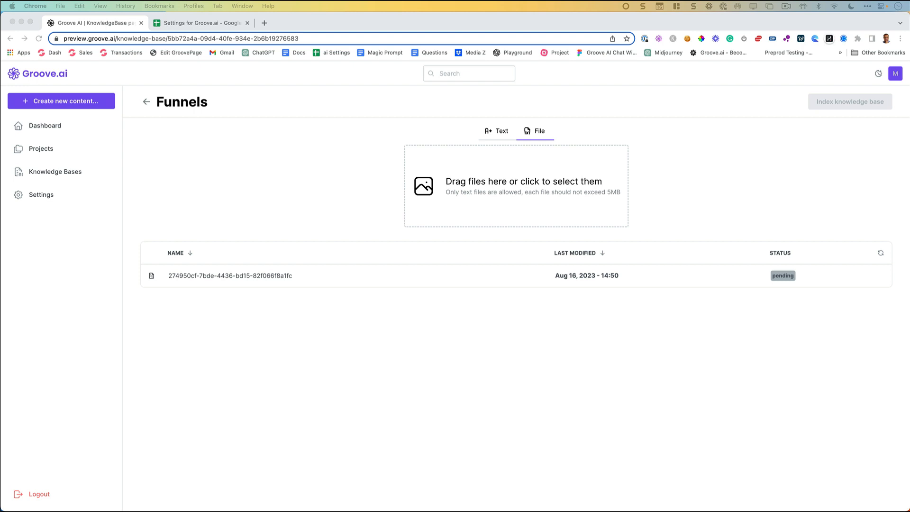
# Step: Create a new Groove.ai project named Funnel Marketing
pyautogui.click(47, 149)
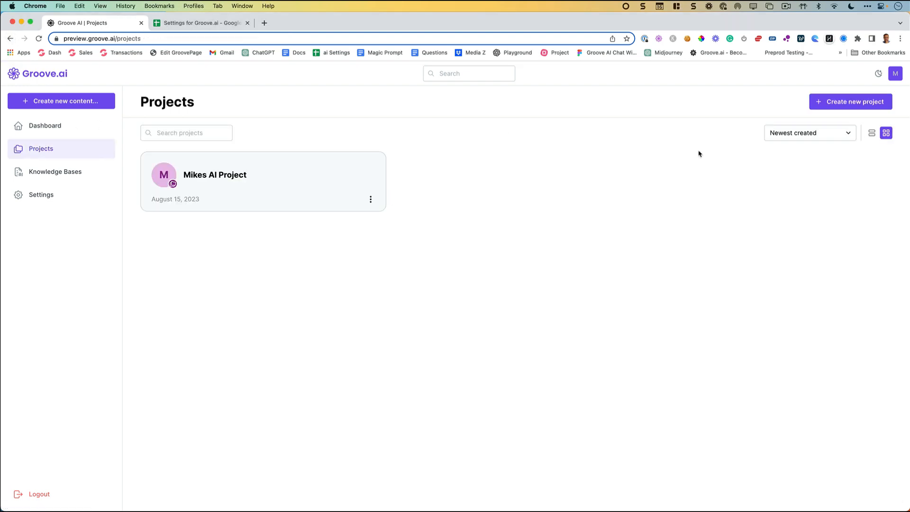
pyautogui.click(829, 101)
pyautogui.click(399, 294)
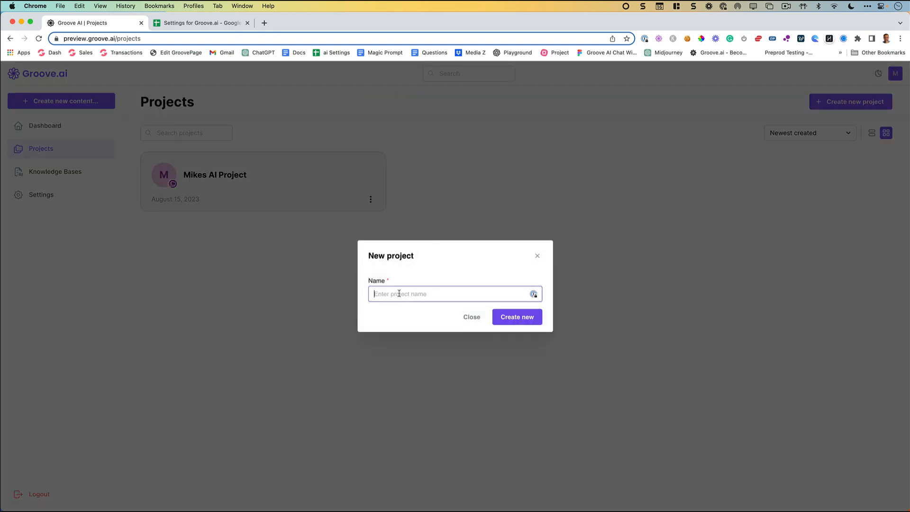
pyautogui.write('Funnel Marketing')
pyautogui.click(506, 317)
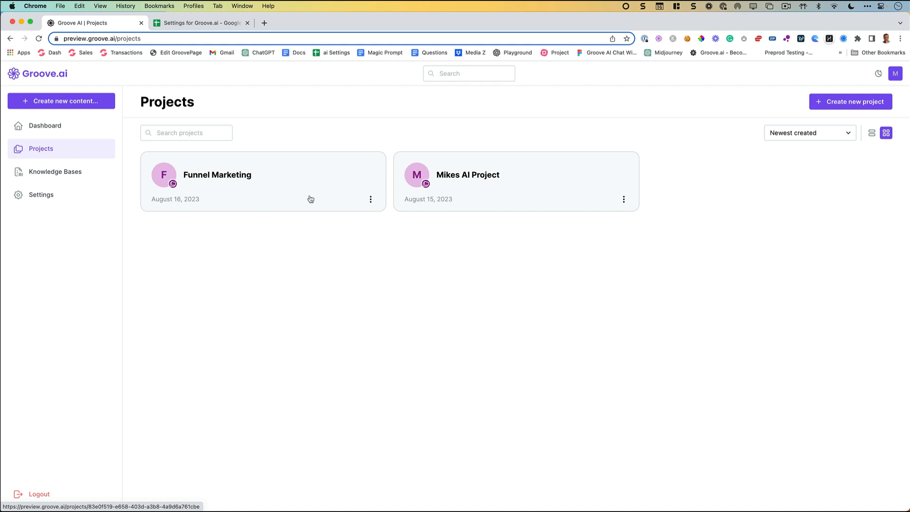
# Step: View the empty Funnel Marketing workspace, return to the projects and open the older AI project at 110% page zoom
pyautogui.click(310, 199)
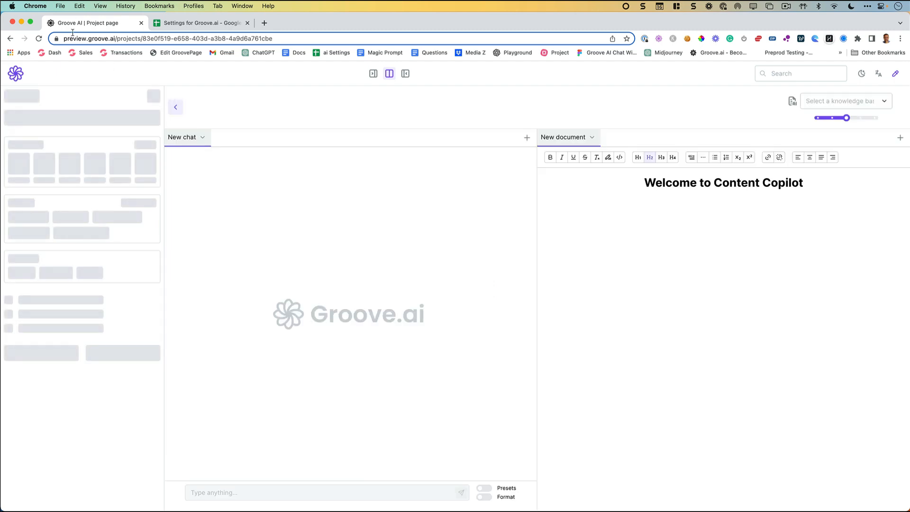
pyautogui.click(176, 106)
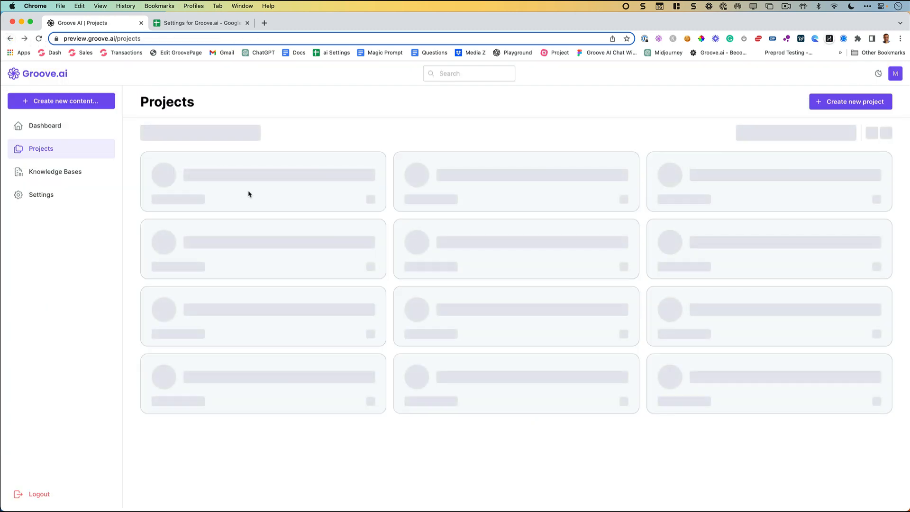
pyautogui.click(488, 194)
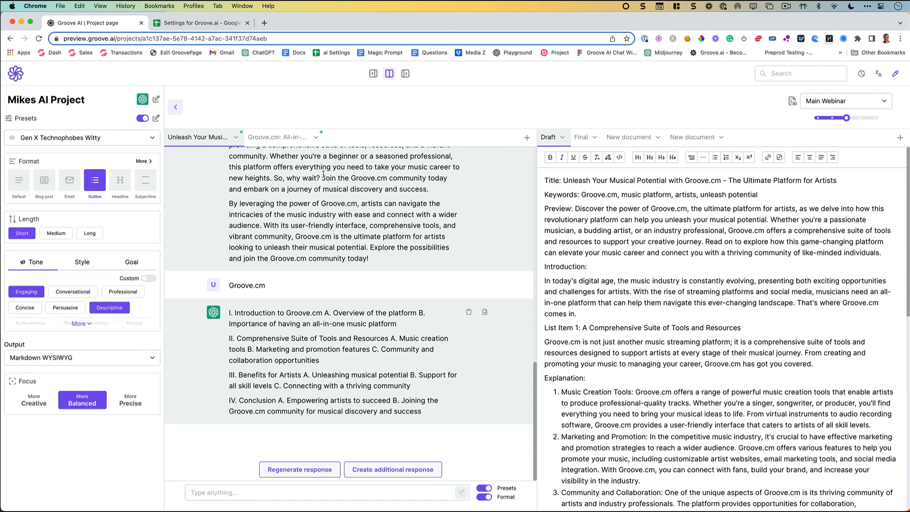
pyautogui.press('super+equal')
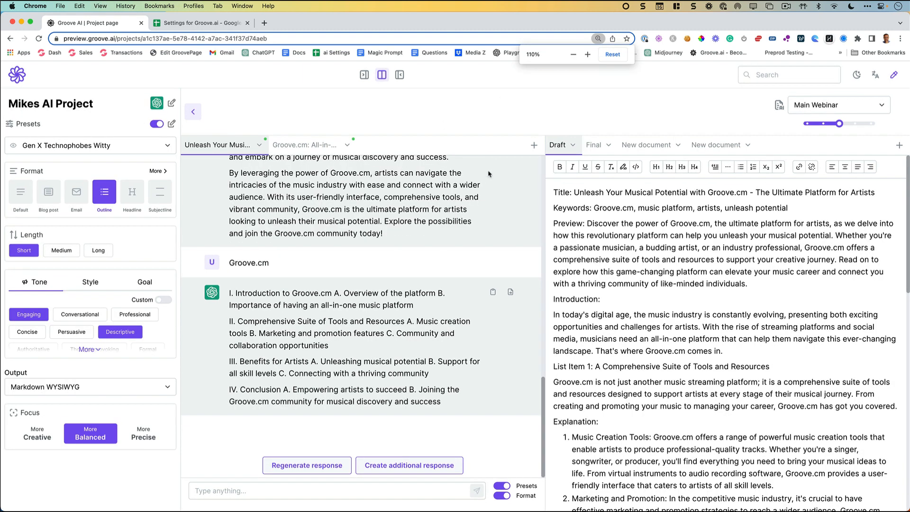
# Step: Examine the chat prompt box, the Draft document, and the last New document's text and its rename, duplicate and export options
pyautogui.click(286, 493)
pyautogui.moveTo(596, 247); pyautogui.dragTo(641, 324)
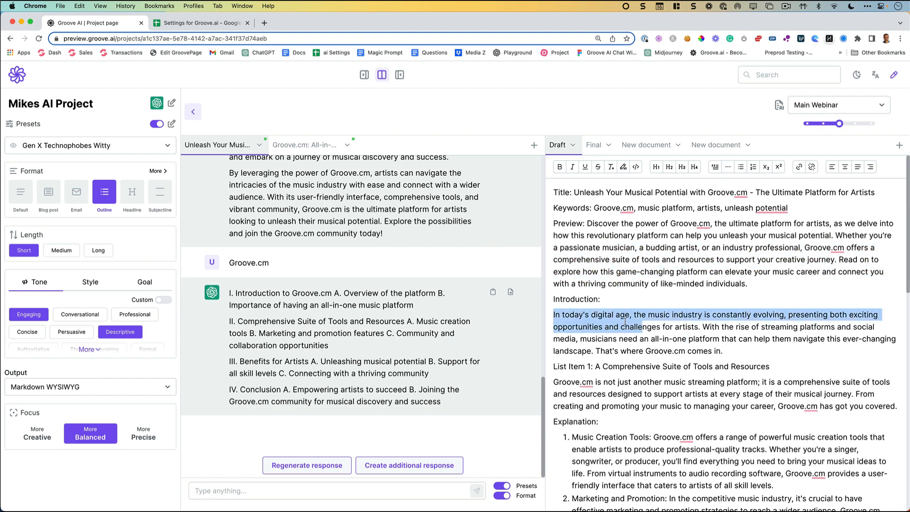
pyautogui.scroll(-1, 642, 324)
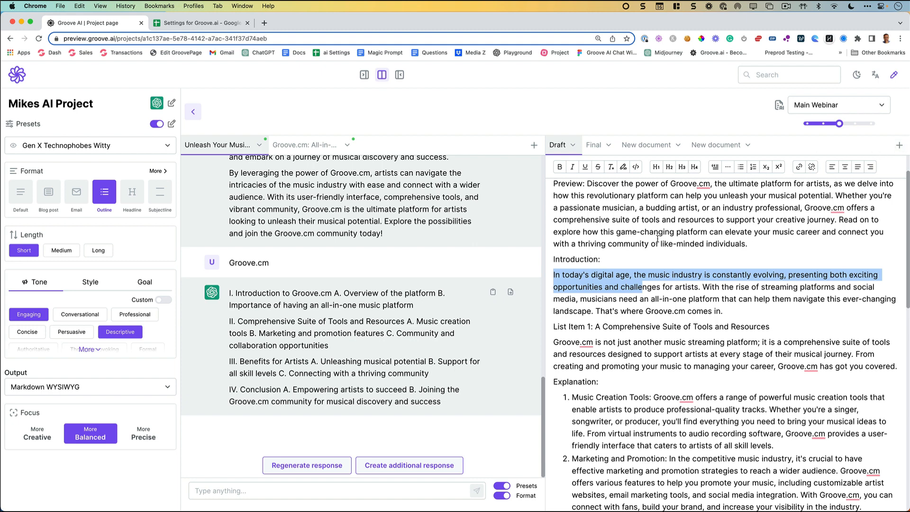
pyautogui.click(747, 145)
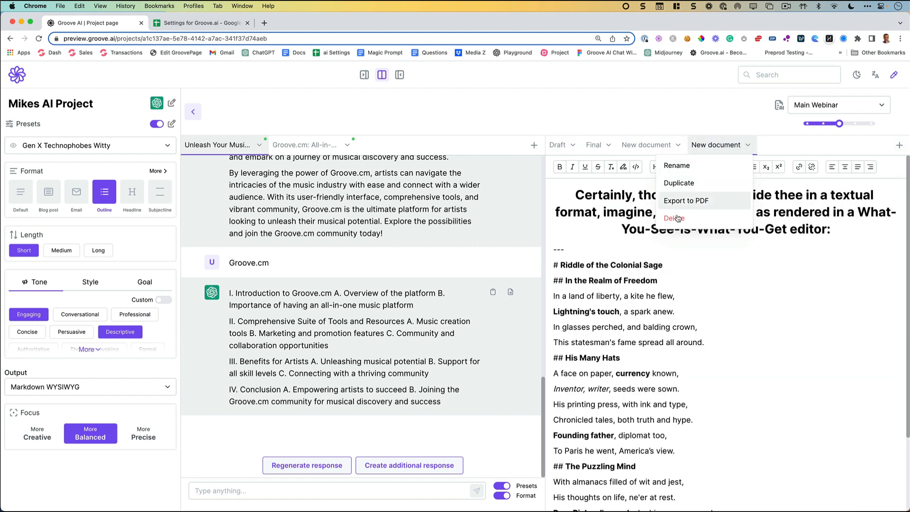
pyautogui.click(605, 246)
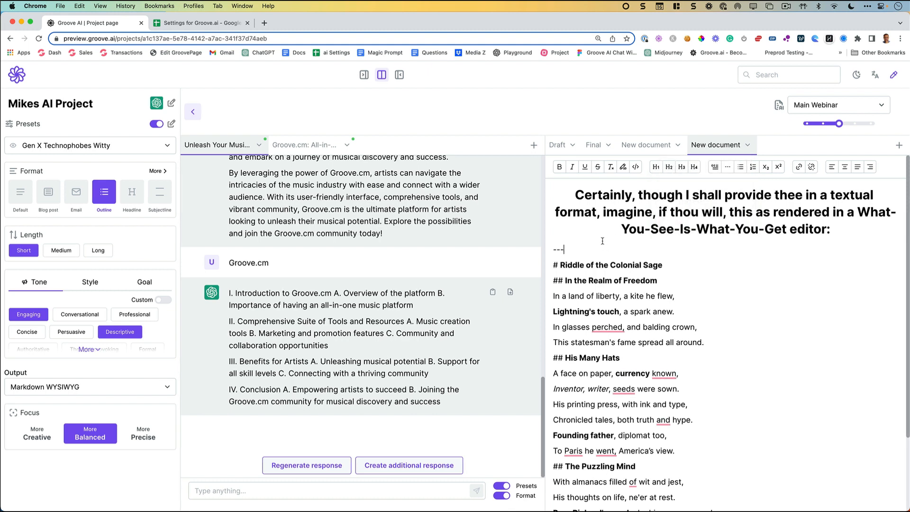
pyautogui.moveTo(675, 296); pyautogui.dragTo(582, 228)
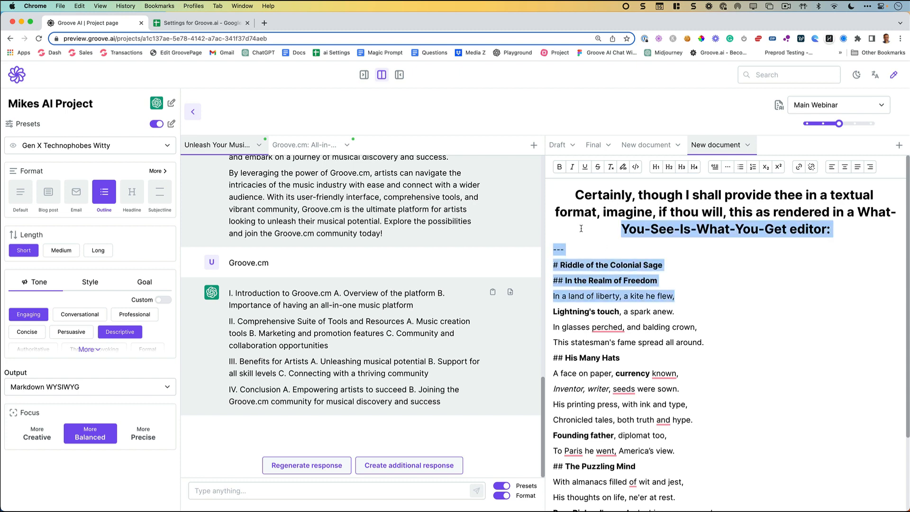
pyautogui.click(585, 231)
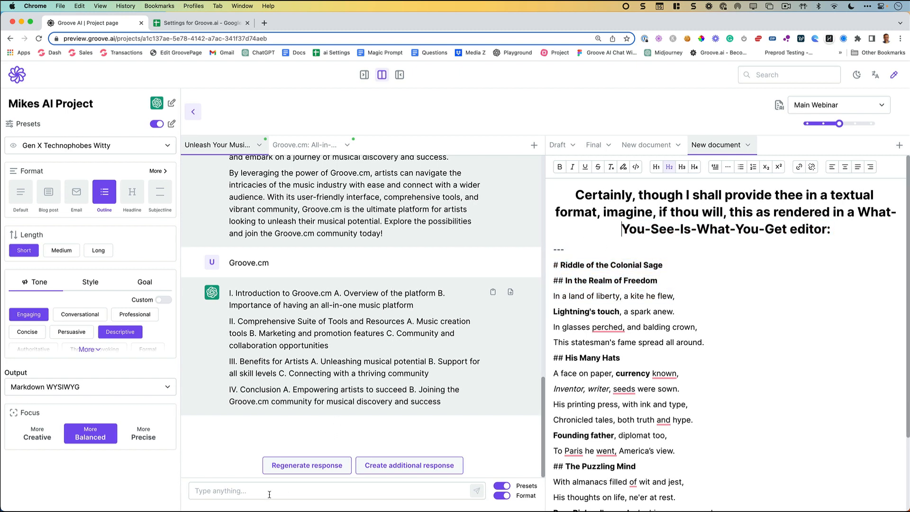
# Step: Try deleting the passage that starts with "In the Realm of Freedom" in the last document, and undo the deletion
pyautogui.moveTo(552, 280); pyautogui.dragTo(661, 311)
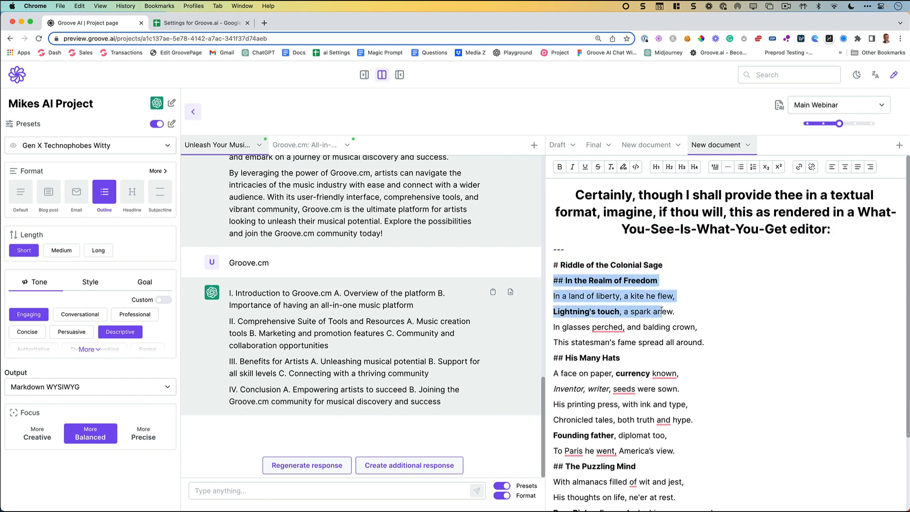
pyautogui.press('BackSpace')
pyautogui.press('super+z')
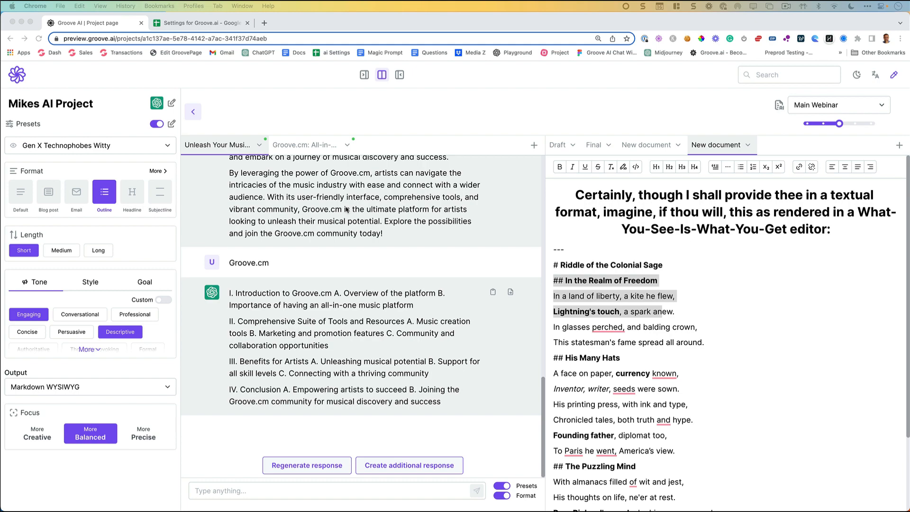
# Step: Collapse the project settings sidebar, show only the document editor at full width and select its text from the heading to "Chronicled tales"
pyautogui.scroll(6, 338, 230)
pyautogui.scroll(-10, 334, 246)
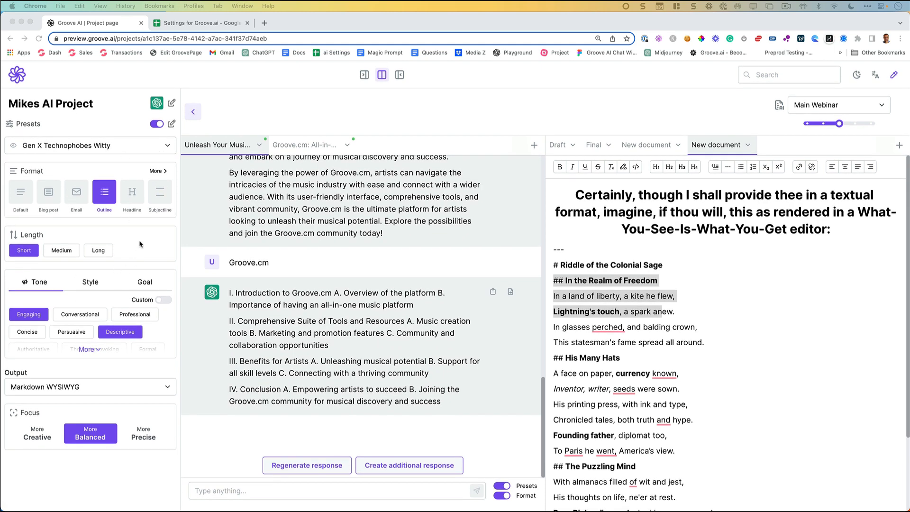
pyautogui.click(192, 115)
pyautogui.click(193, 115)
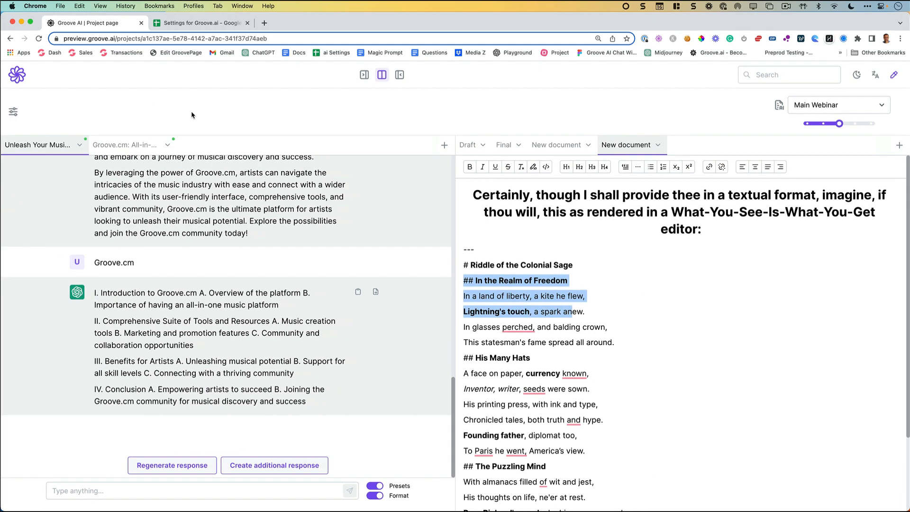
pyautogui.click(401, 75)
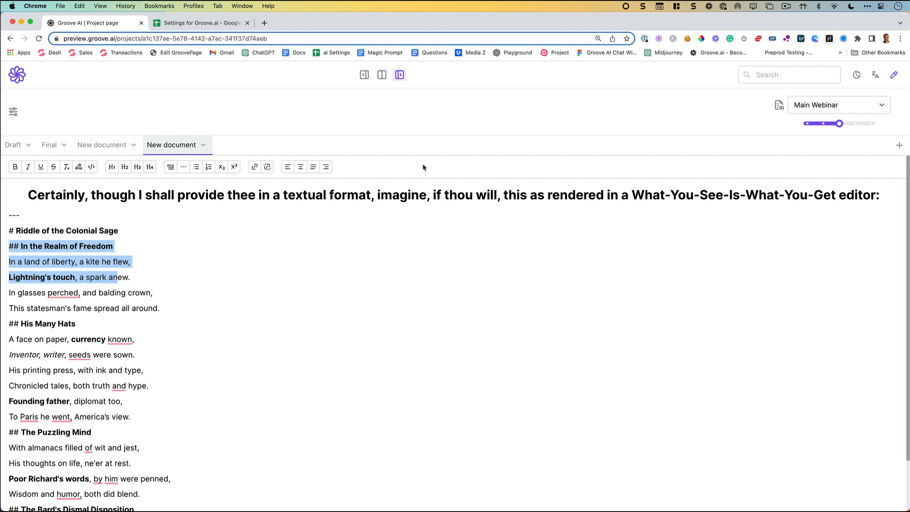
pyautogui.moveTo(190, 379); pyautogui.dragTo(48, 193)
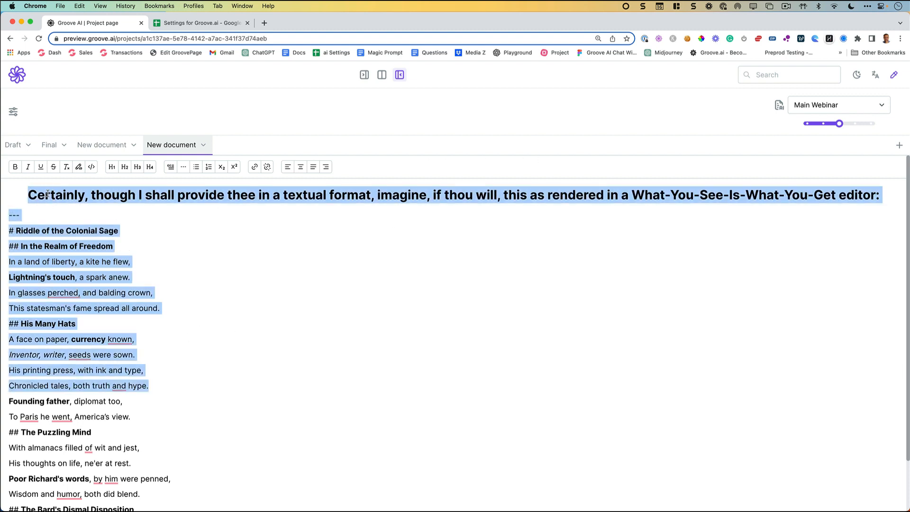
# Step: Paste the selected riddle passage into a blank Google Docs document in a new browser tab, check its formatting, and close that tab
pyautogui.click(264, 23)
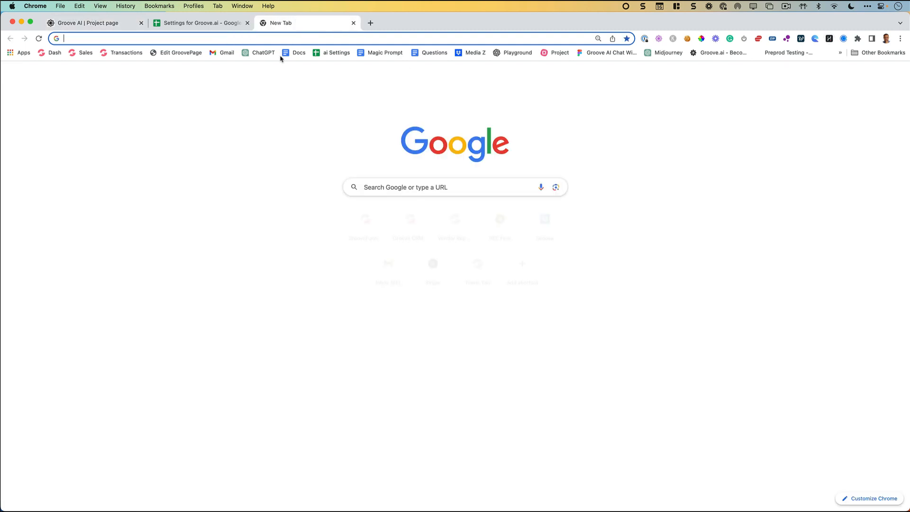
pyautogui.click(285, 54)
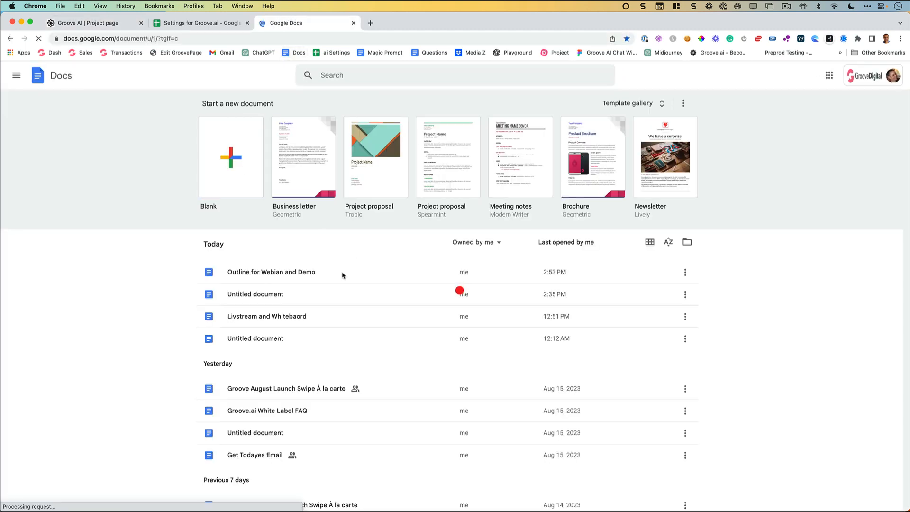
pyautogui.write("Certainly, though I shall provide thee in a textual format, imagine, if thou will, this as rendered in a What-You-See-Is-What-You-Get editor: --- # Riddle of the Colonial Sage ## In the Realm of Freedom In a land of liberty, a kite he flew, Lightning's touch, a spark anew. In glasses perched, and balding crown, This statesman's fame spread all around. ## His Many Hats A face on paper, currency known, Inventor, writer, seeds were sown. His printing press, with ink and type, Chronicled tales, both truth and hype.")
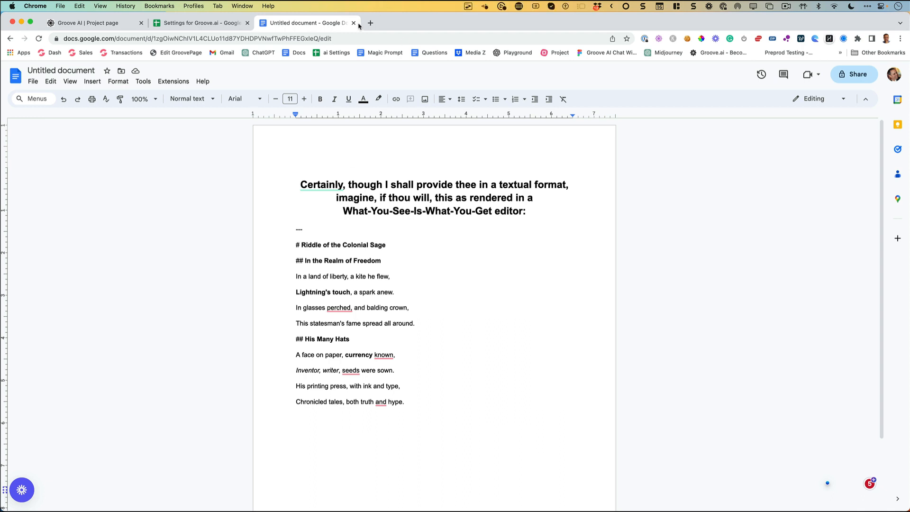
pyautogui.moveTo(300, 174); pyautogui.dragTo(454, 401)
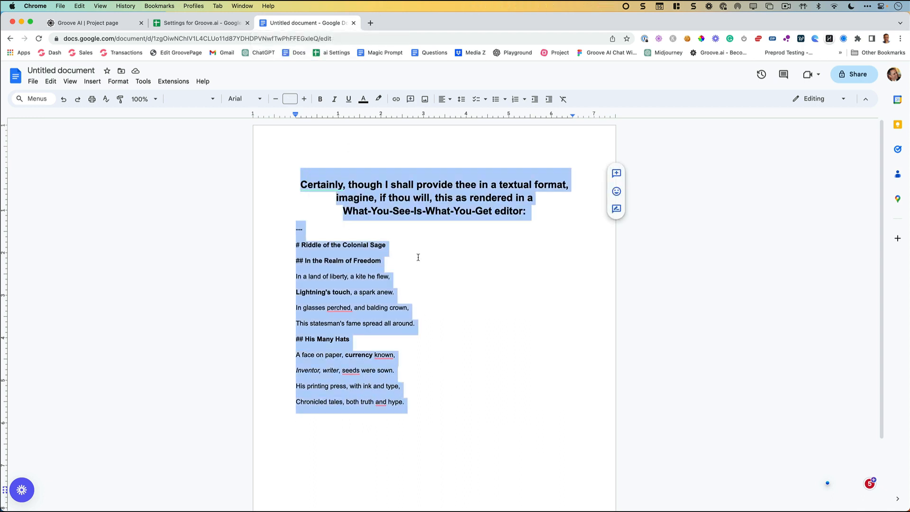
pyautogui.click(353, 23)
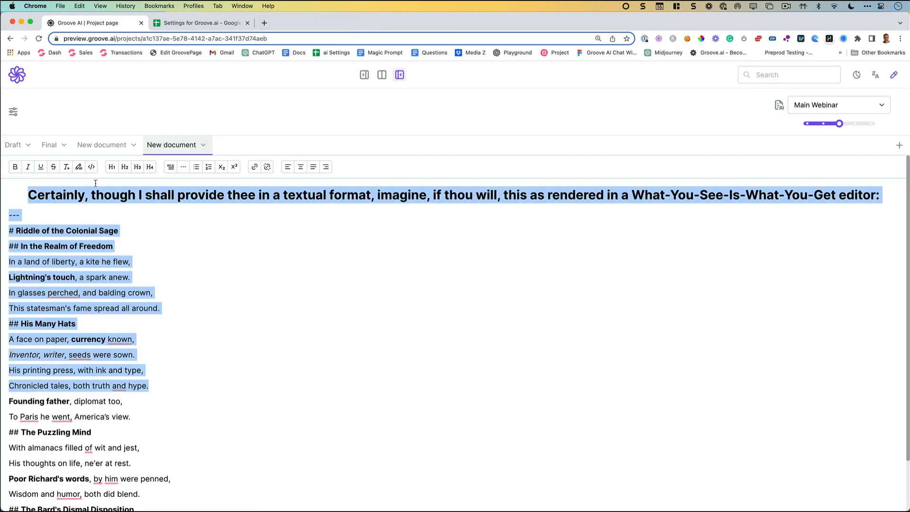
# Step: Restore the split chat and document view, return to the projects list and open the Funnel Marketing project
pyautogui.click(381, 75)
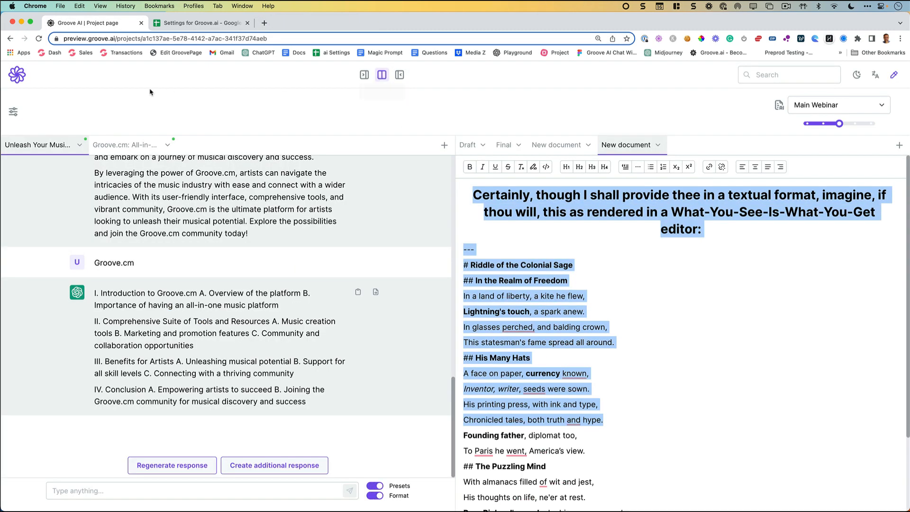
pyautogui.click(19, 78)
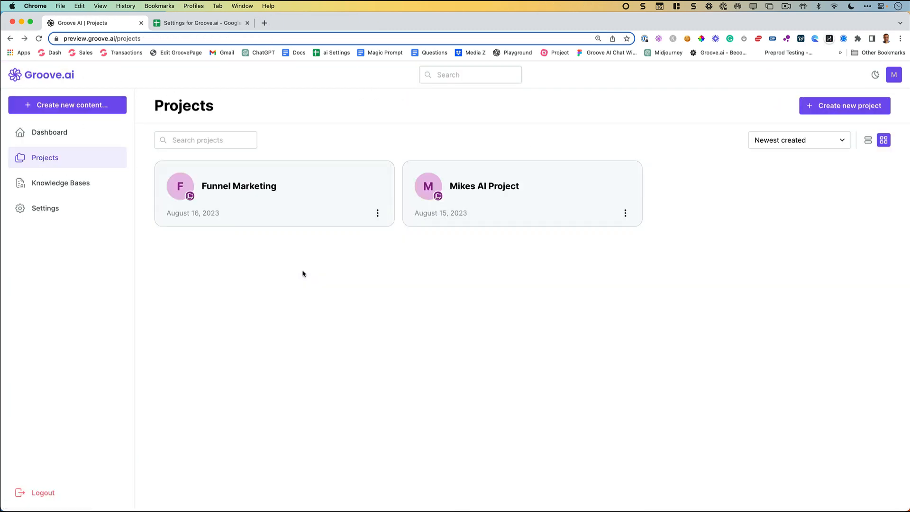
pyautogui.click(251, 209)
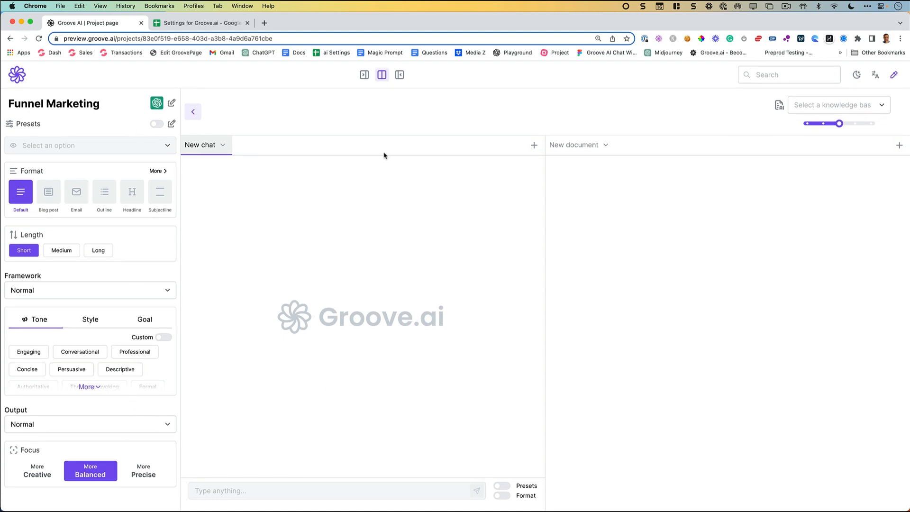
# Step: Open ChatGPT in a new browser tab and start a new chat
pyautogui.click(266, 23)
pyautogui.write('chat')
pyautogui.press('Return')
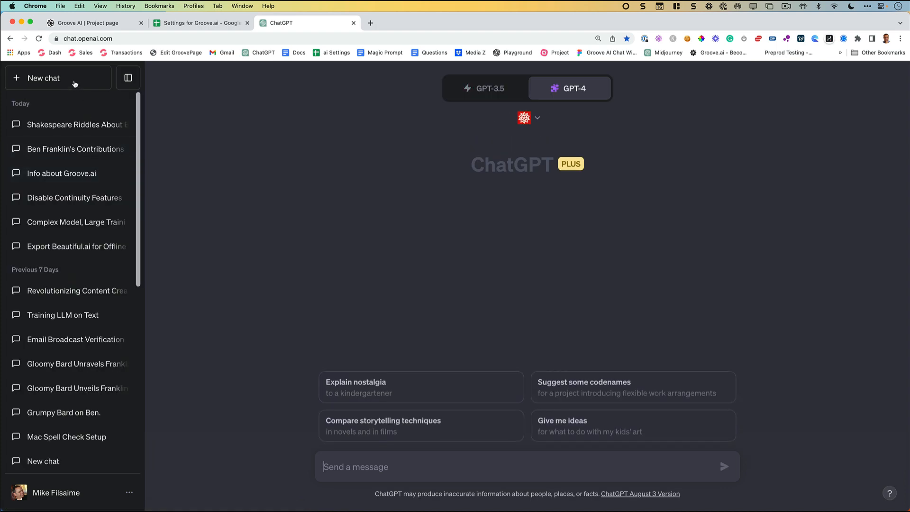
pyautogui.click(73, 81)
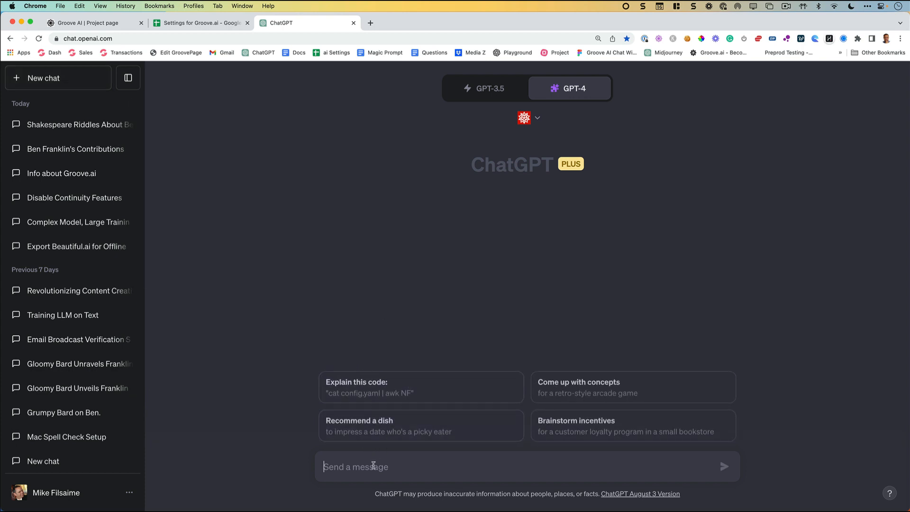
pyautogui.click(404, 469)
pyautogui.write('acvt')
pyautogui.write(' like')
pyautogui.press('BackSpace')
pyautogui.press('super+a')
pyautogui.press('BackSpace')
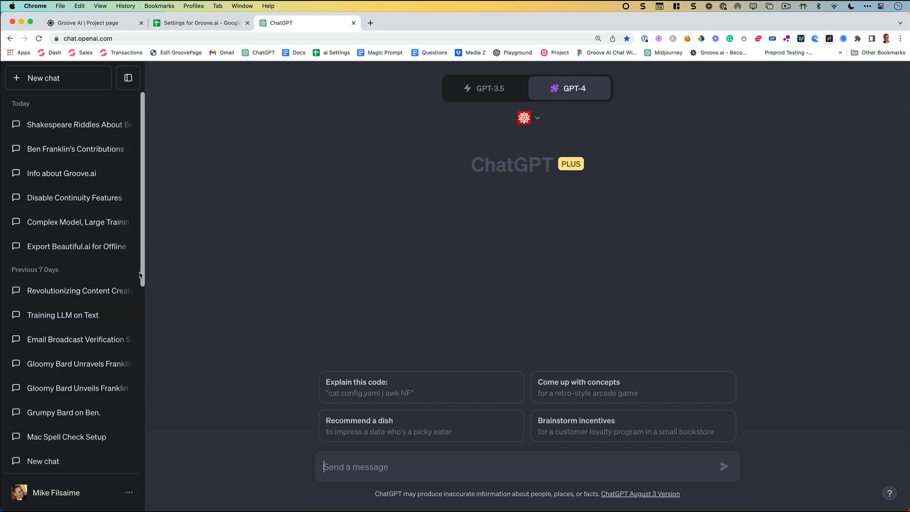
# Step: Reopen Funnel Marketing from the projects list, check ChatGPT's chat history and the Settings for Groove.ai spreadsheet, and return to the project
pyautogui.click(113, 29)
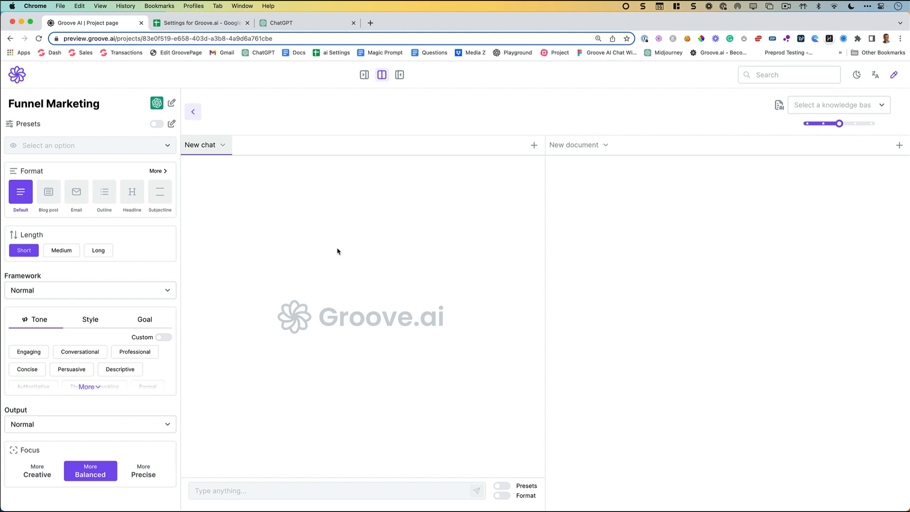
pyautogui.click(16, 79)
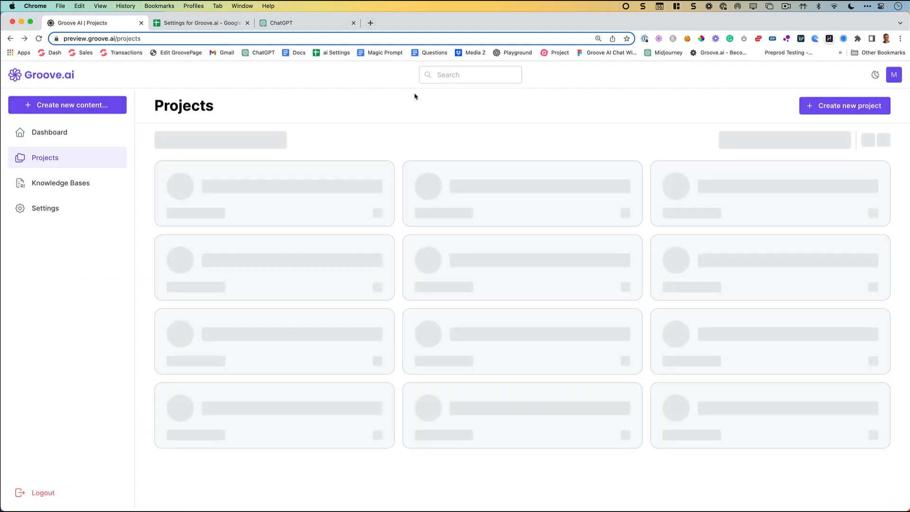
pyautogui.click(271, 198)
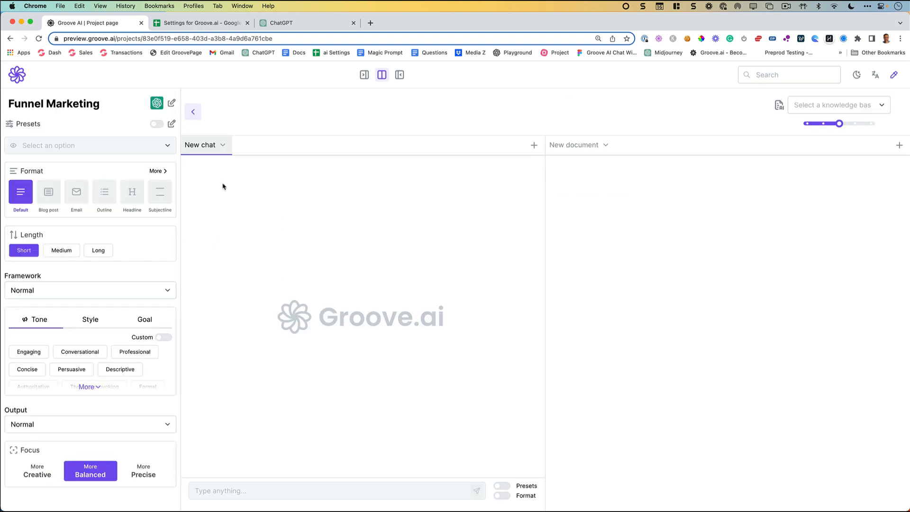
pyautogui.click(276, 24)
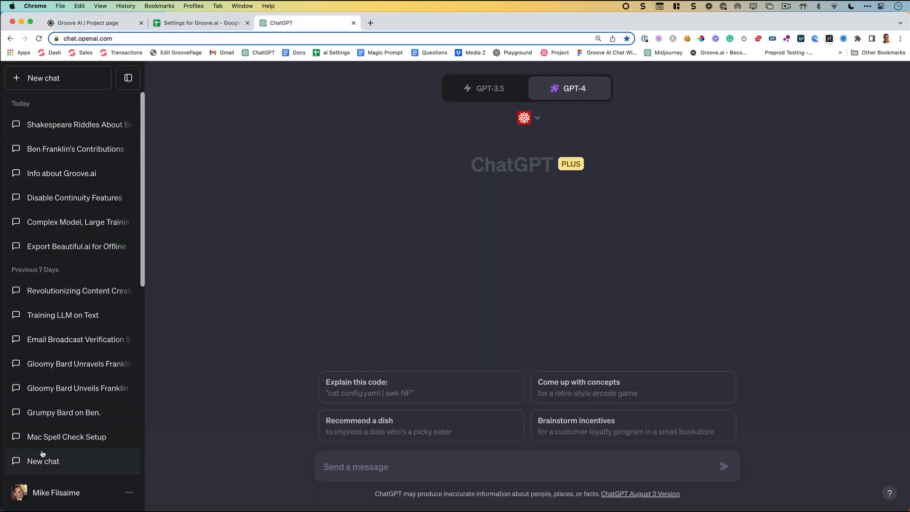
pyautogui.click(212, 22)
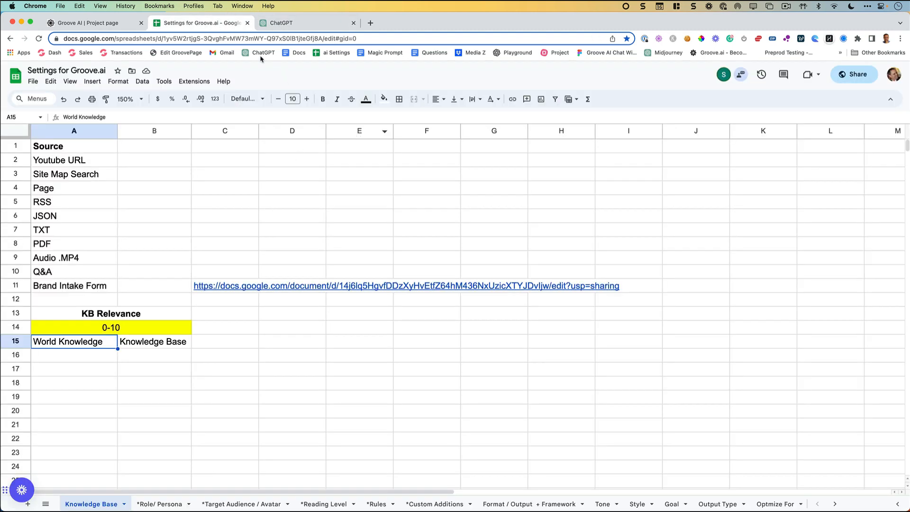
pyautogui.click(117, 25)
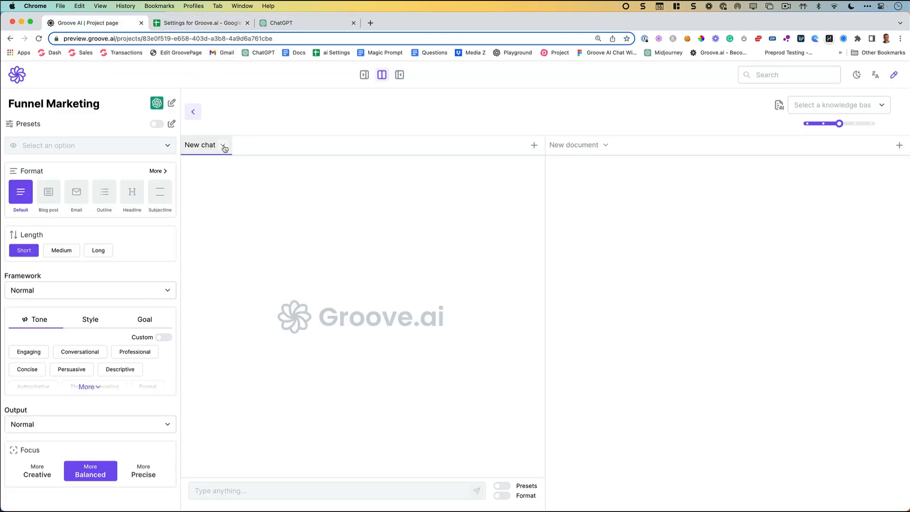
# Step: Add a second chat to the Funnel Marketing project and view its rename, duplicate and delete options
pyautogui.click(534, 146)
pyautogui.click(275, 145)
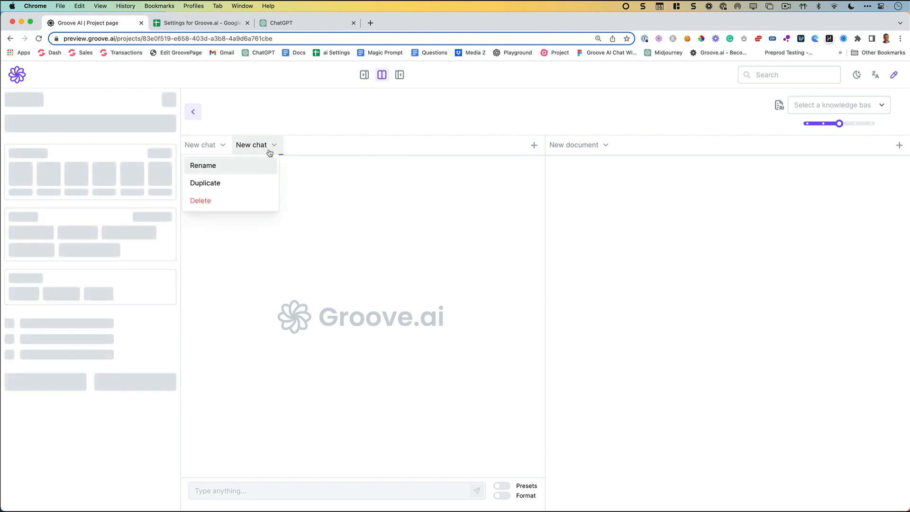
pyautogui.click(376, 153)
pyautogui.click(275, 146)
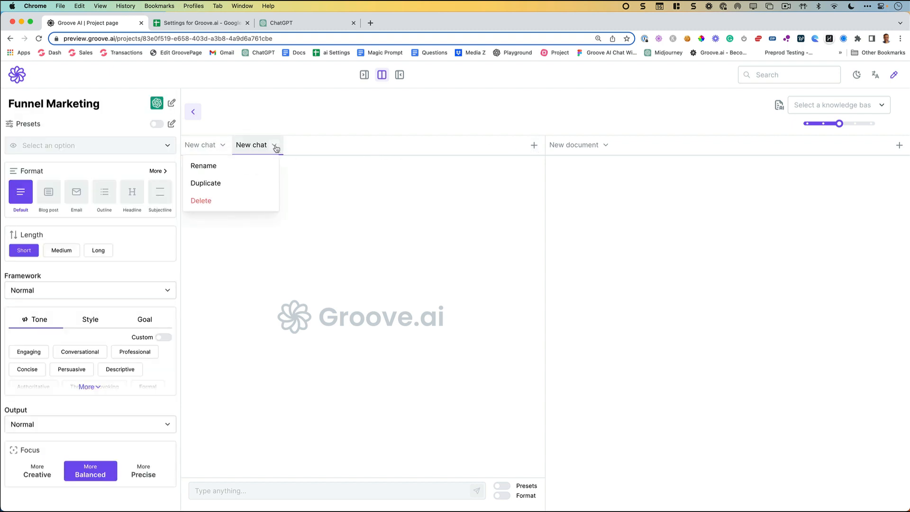
pyautogui.click(324, 147)
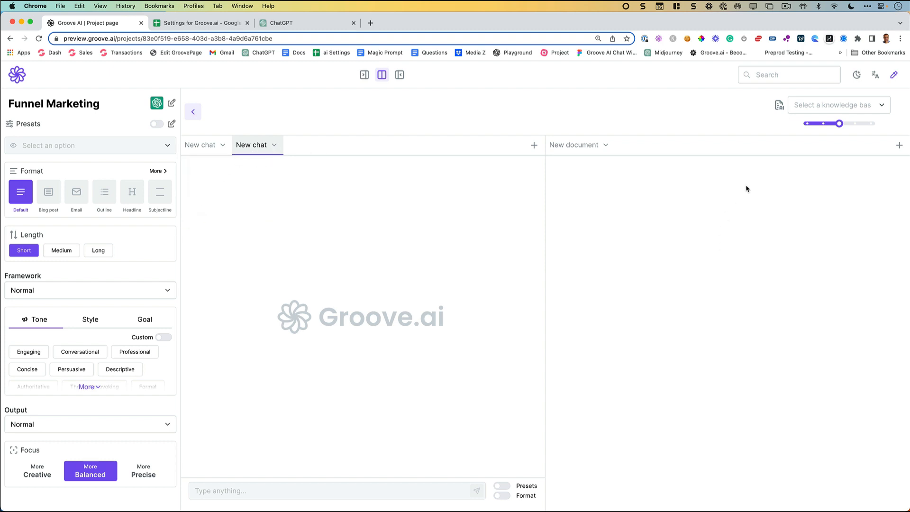
# Step: Rename the project's first document as Draft and add a second document
pyautogui.click(605, 145)
pyautogui.click(568, 172)
pyautogui.write('Drad=ft')
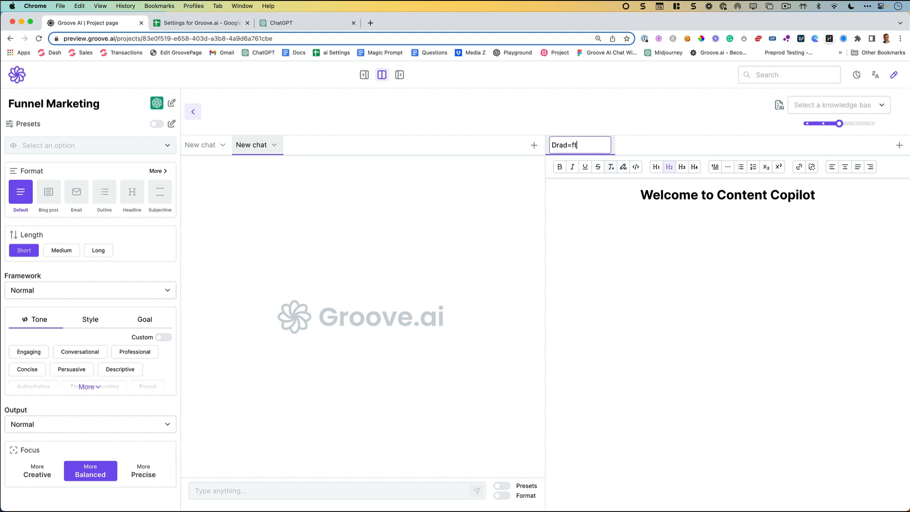
pyautogui.press('BackSpace')
pyautogui.press('BackSpace')
pyautogui.press('BackSpace')
pyautogui.press('Return')
pyautogui.click(900, 146)
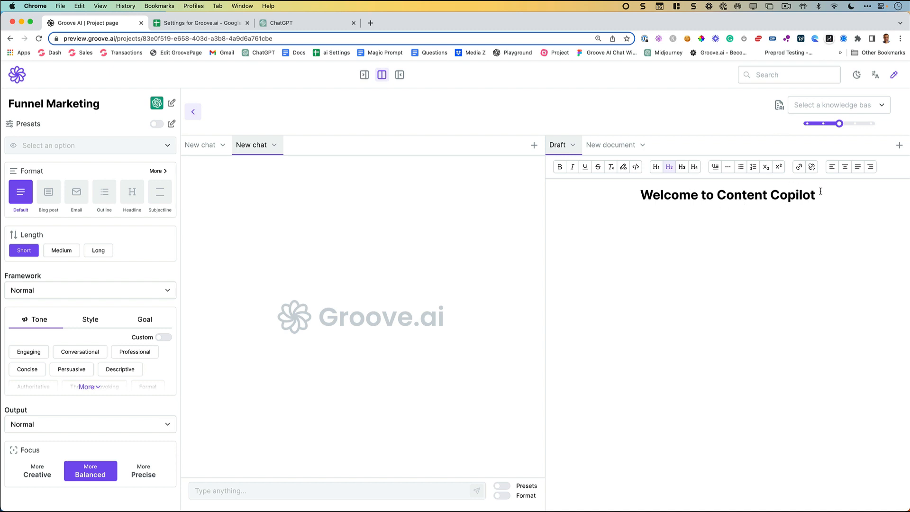
# Step: Try changing the "Welcome to Content Copilot" title in Draft to heading level 1, and undo the change
pyautogui.moveTo(820, 192); pyautogui.dragTo(656, 187)
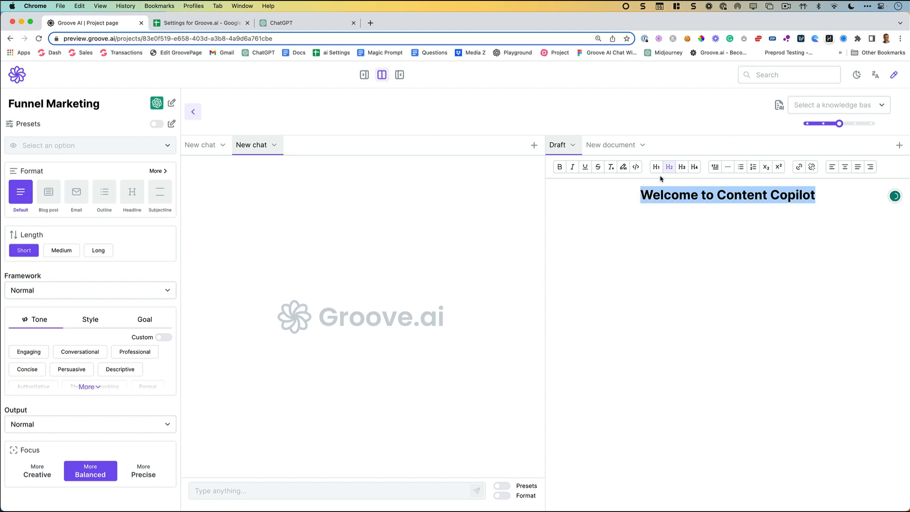
pyautogui.click(656, 169)
pyautogui.press('Right')
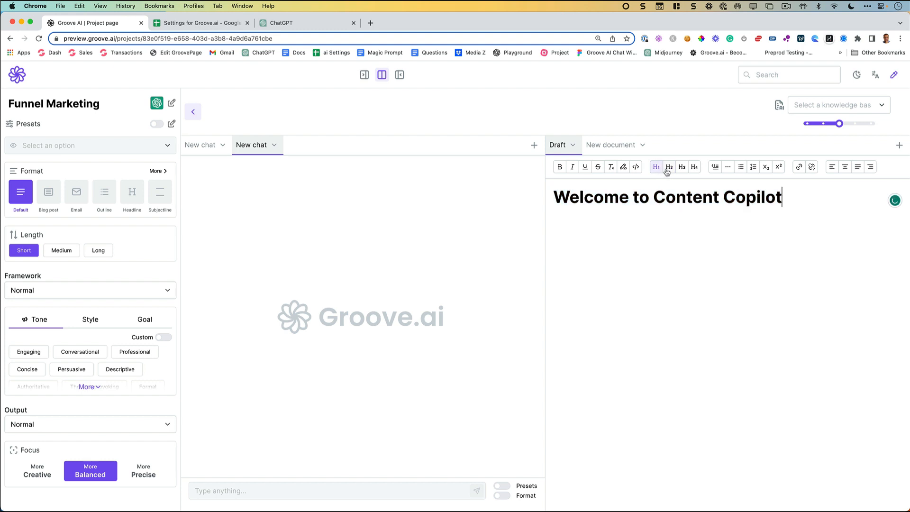
pyautogui.press('super+a')
pyautogui.click(398, 233)
pyautogui.tripleClick(668, 197)
pyautogui.press('super+z')
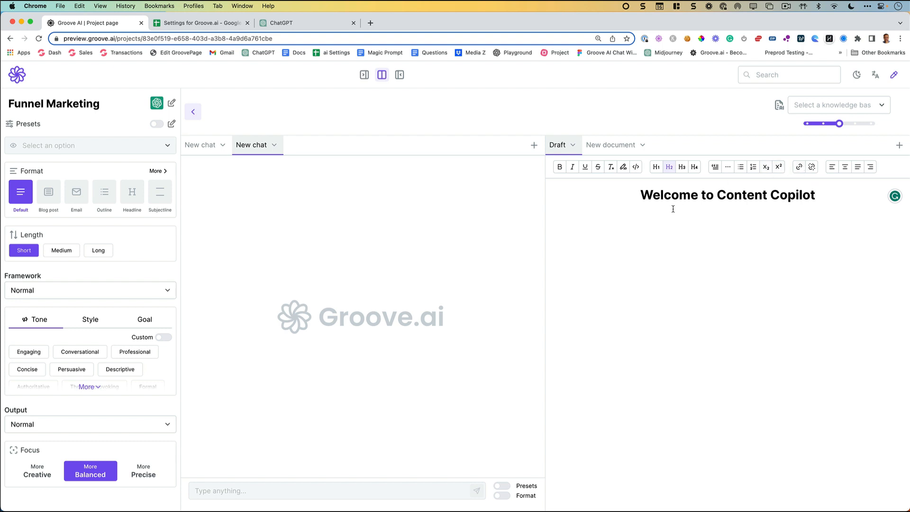
# Step: Rename the second document with the project owner's surname
pyautogui.click(616, 144)
pyautogui.click(642, 144)
pyautogui.click(581, 172)
pyautogui.tripleClick(600, 147)
pyautogui.write('Filsai')
pyautogui.press('BackSpace')
pyautogui.press('BackSpace')
pyautogui.write('aime')
# Step: Add a third document and rename it as Aff Swipe 1
pyautogui.click(898, 145)
pyautogui.click(689, 145)
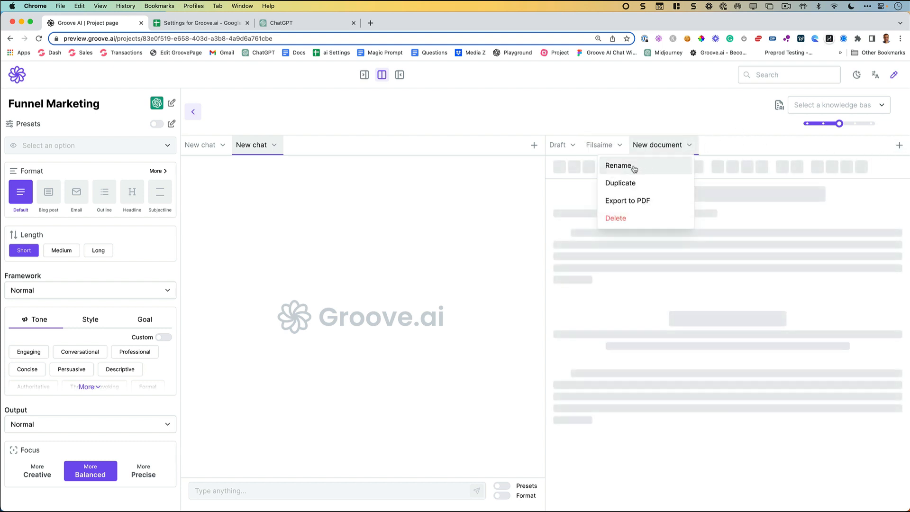
pyautogui.click(637, 169)
pyautogui.write('A')
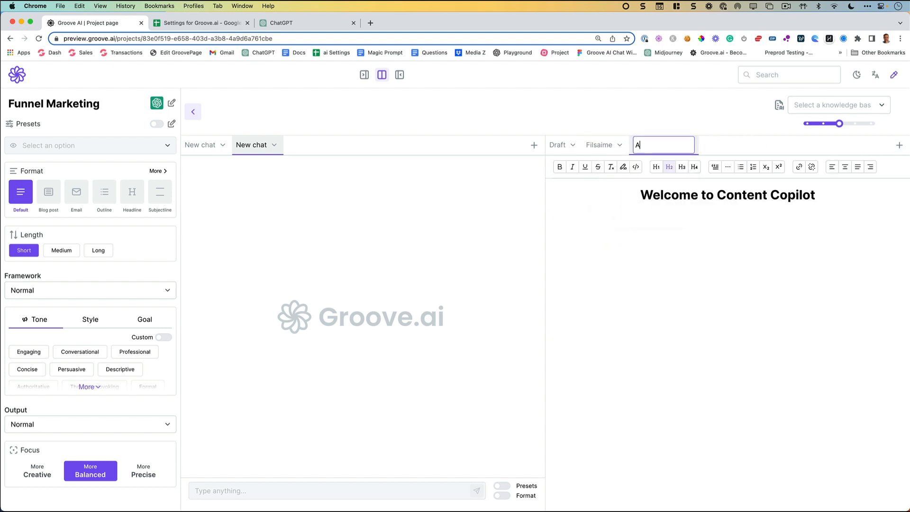
pyautogui.write('ff Swipe 1')
pyautogui.press('Return')
# Step: Add a fourth document and duplicate the Aff Swipe 1 document
pyautogui.click(899, 145)
pyautogui.click(746, 145)
pyautogui.click(742, 145)
pyautogui.click(741, 145)
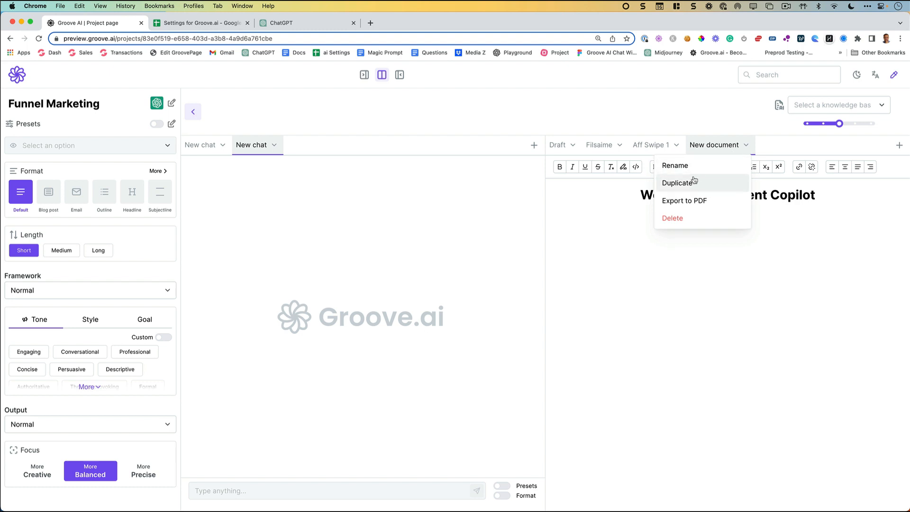
pyautogui.click(676, 145)
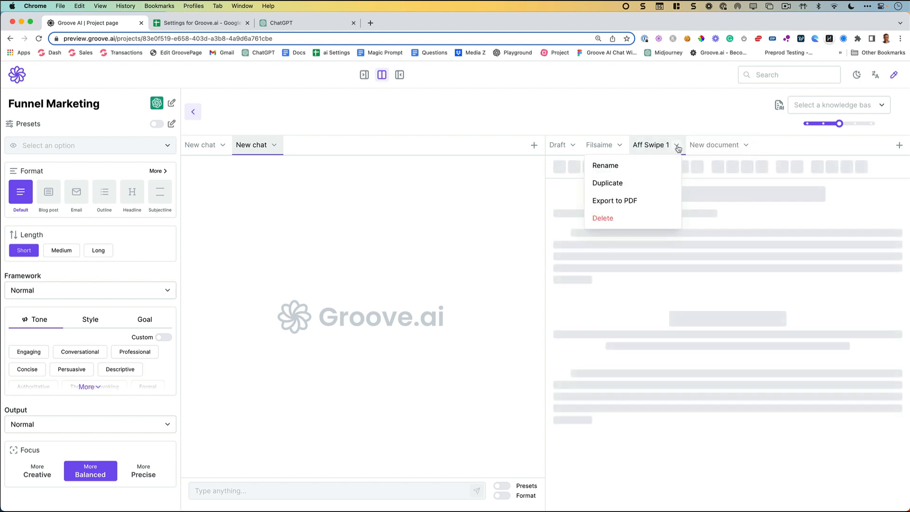
pyautogui.click(630, 184)
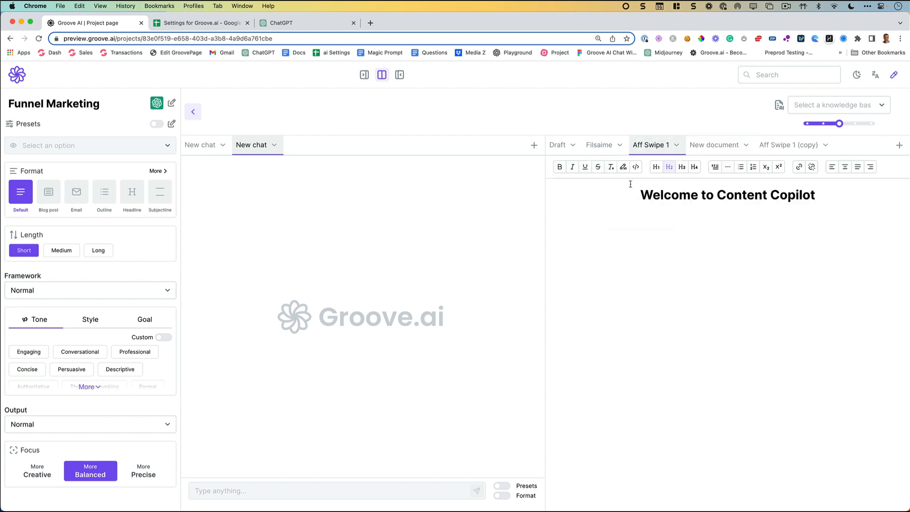
# Step: Rename the new document beside Aff Swipe 1 as Aff Swipe 2
pyautogui.click(746, 145)
pyautogui.click(694, 170)
pyautogui.press('super+a')
pyautogui.write('A')
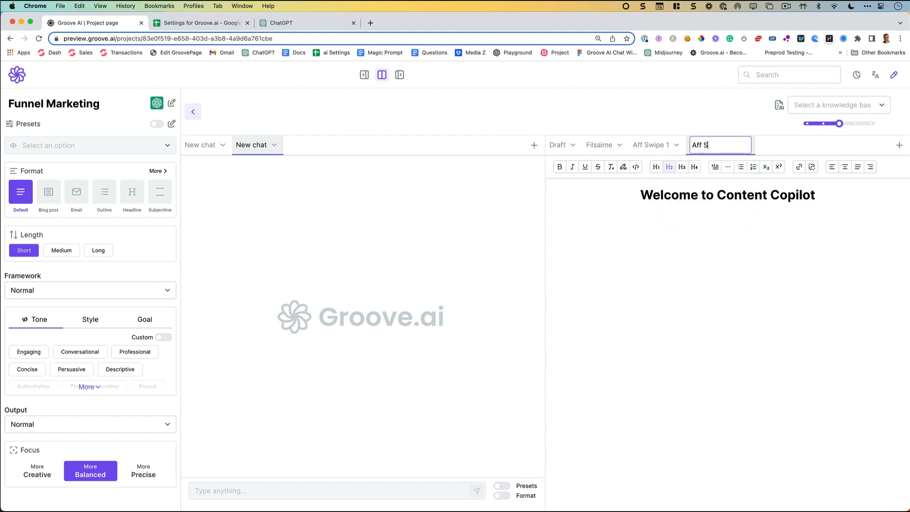
pyautogui.press('Return')
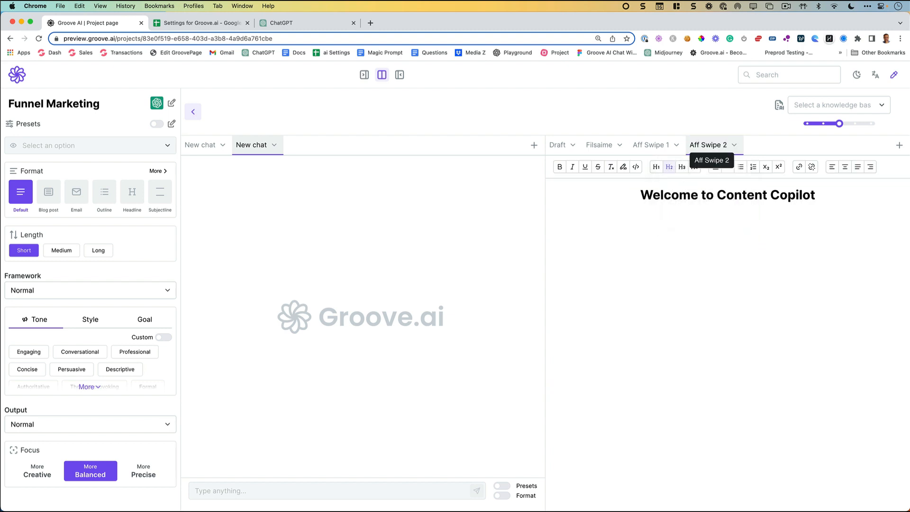
# Step: Add another document after Aff Swipe 2 and rename it as Bullets
pyautogui.click(899, 145)
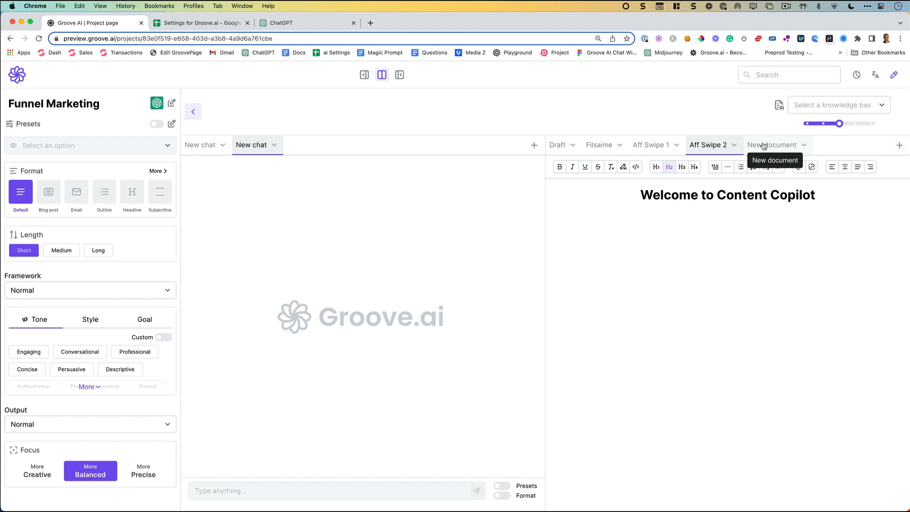
pyautogui.click(804, 146)
pyautogui.click(780, 165)
pyautogui.press('super+a')
pyautogui.write('B')
pyautogui.press('Return')
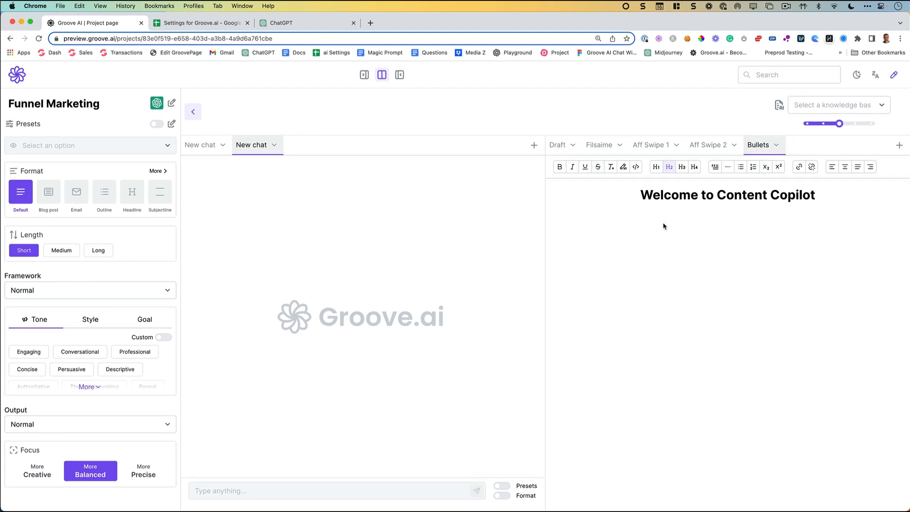
# Step: Add another document after Bullets and rename it as Scratch Pad
pyautogui.click(899, 145)
pyautogui.click(837, 148)
pyautogui.click(847, 145)
pyautogui.click(784, 171)
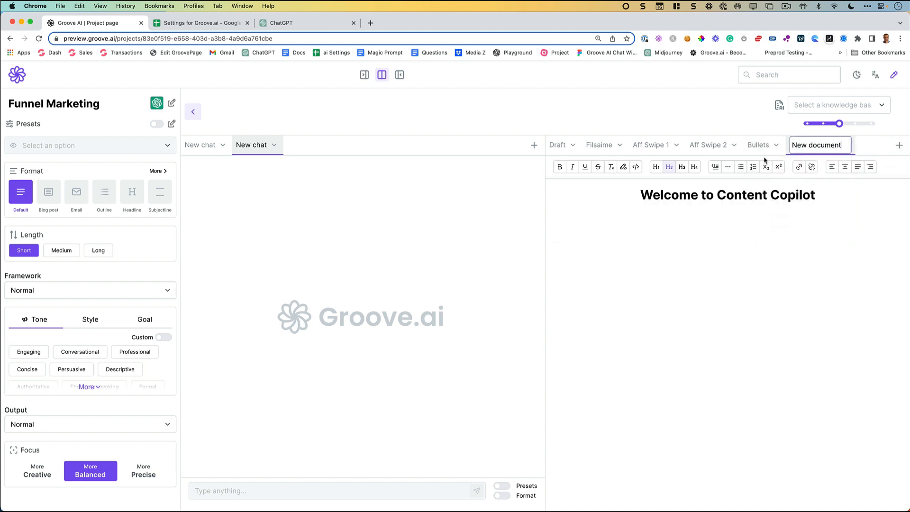
pyautogui.press('super+a')
pyautogui.write('Scratch Pad')
pyautogui.press('Return')
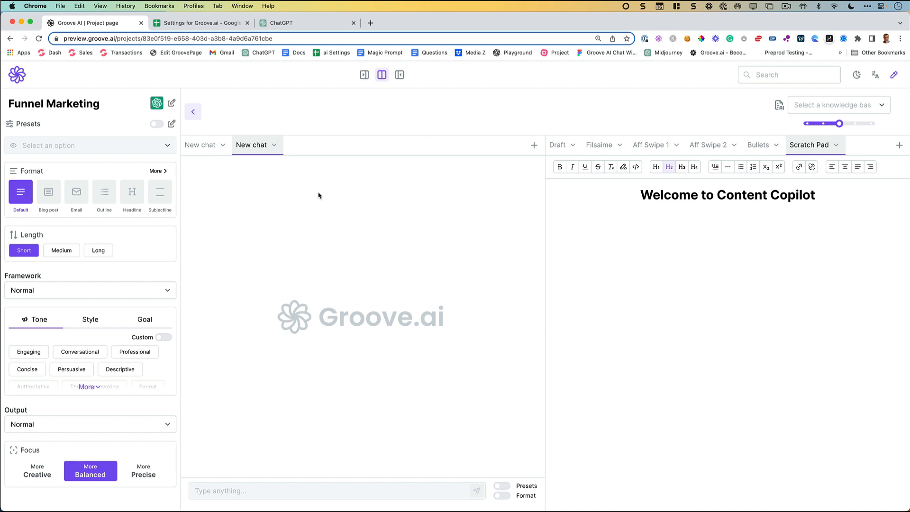
# Step: Turn on the Presets and Format options for the project's chat
pyautogui.click(500, 486)
pyautogui.click(500, 495)
pyautogui.click(156, 123)
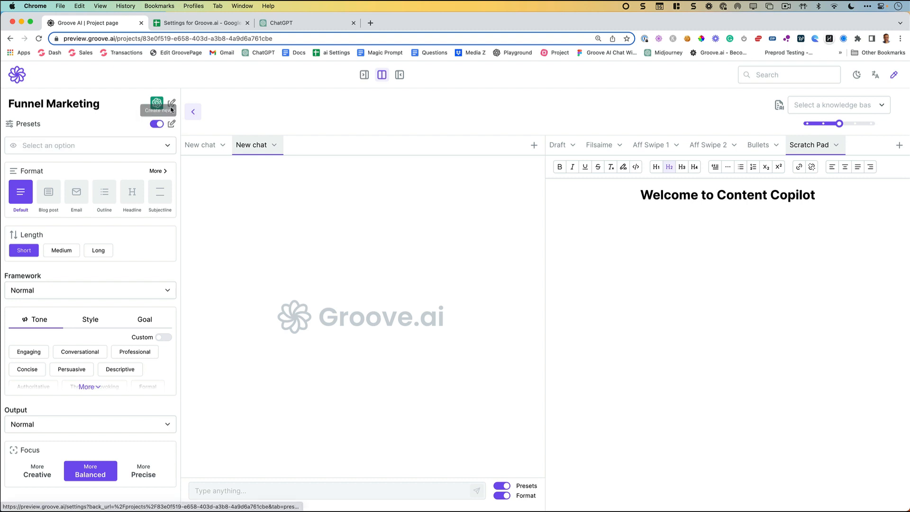
# Step: View the AI service settings, return to the Funnel Marketing project, and check its AI Services selector
pyautogui.click(171, 102)
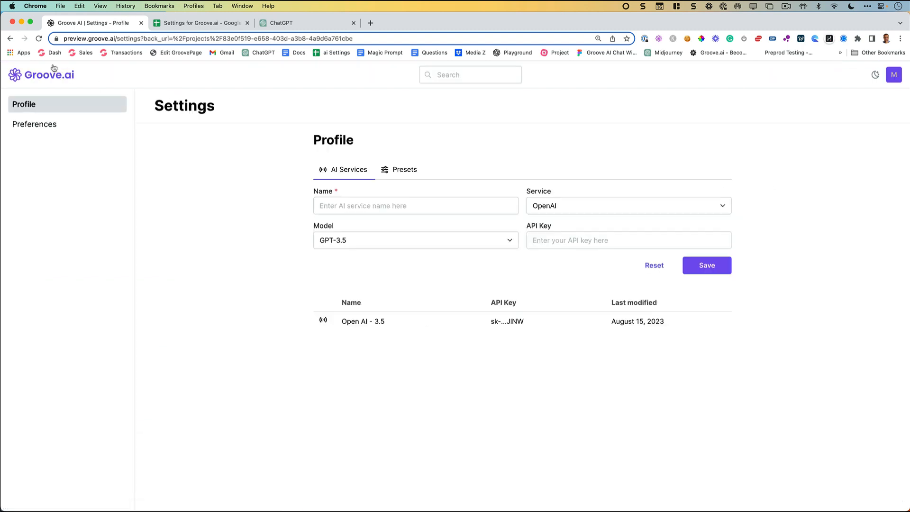
pyautogui.click(10, 38)
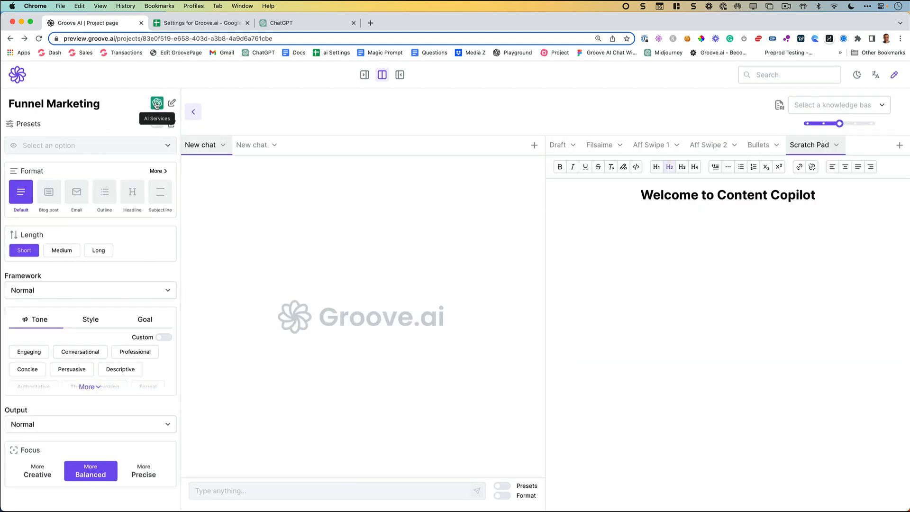
pyautogui.click(156, 105)
pyautogui.click(64, 136)
# Step: Enable presets for the Funnel Marketing project and open the form for creating a new preset
pyautogui.click(157, 124)
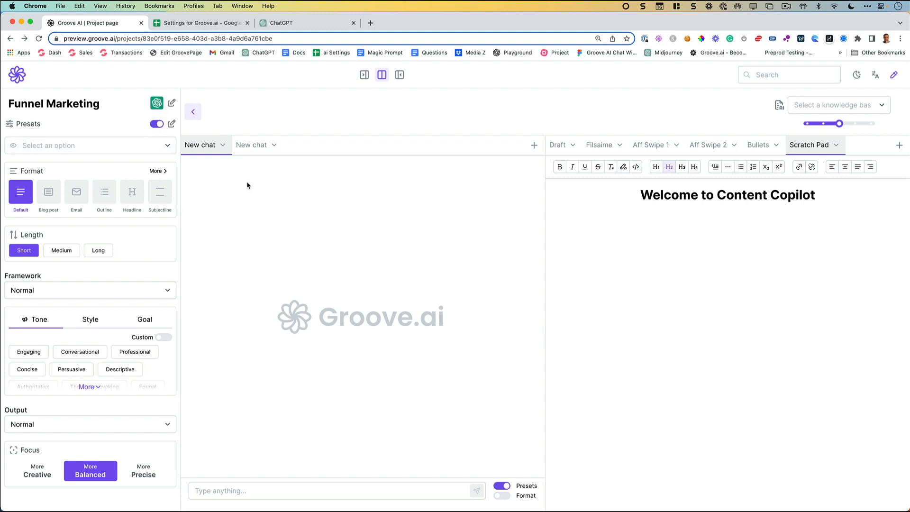
pyautogui.click(168, 147)
pyautogui.click(168, 147)
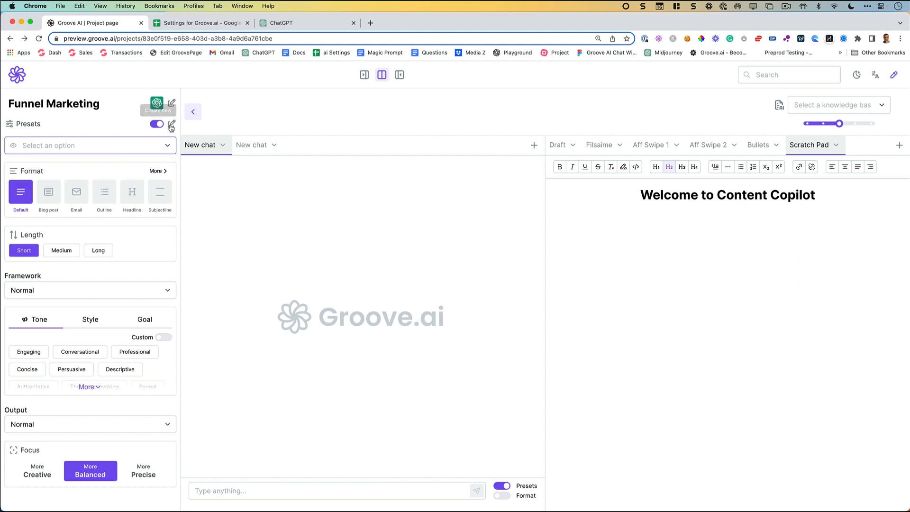
pyautogui.click(171, 123)
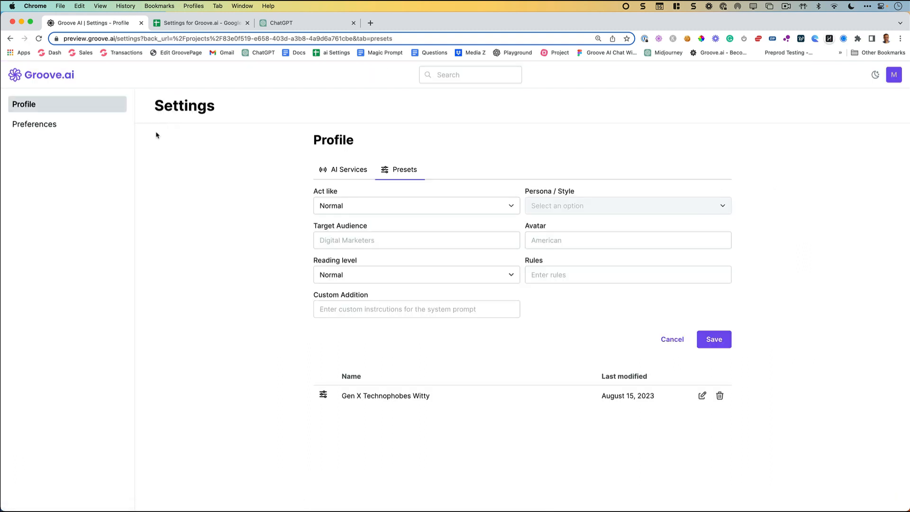
# Step: Set the new preset's Act like role to SEO Expert and browse the matching Persona / Style options
pyautogui.click(365, 208)
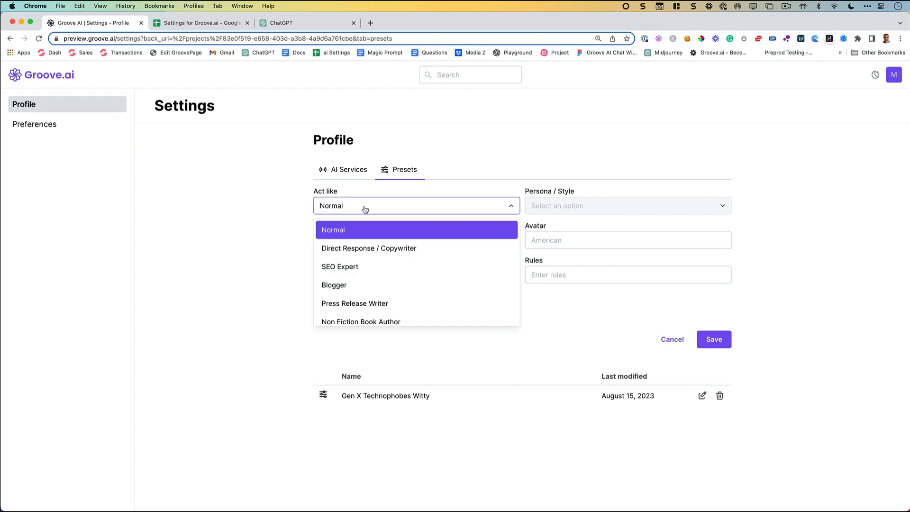
pyautogui.scroll(-1, 398, 242)
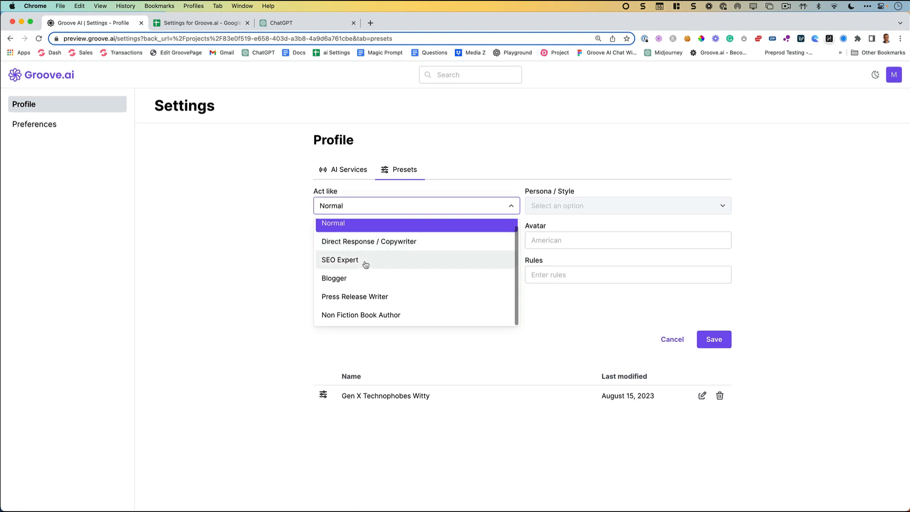
pyautogui.click(350, 260)
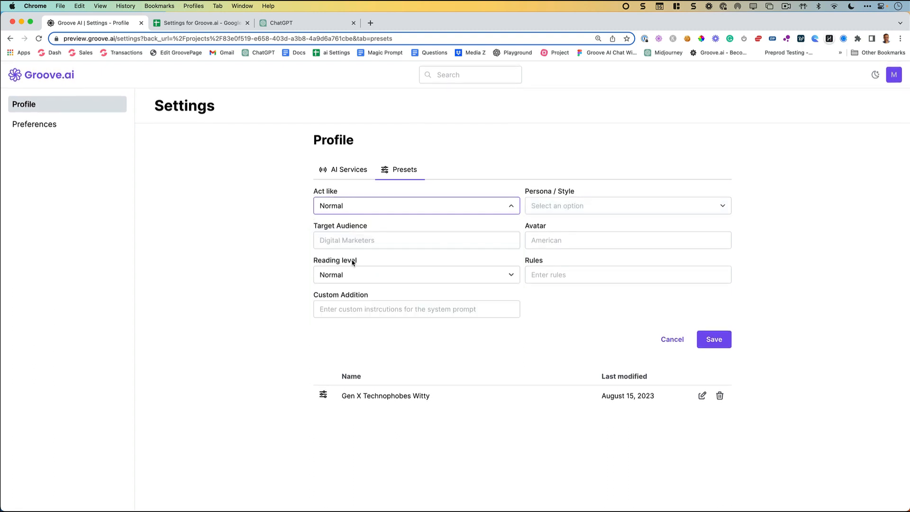
pyautogui.click(540, 208)
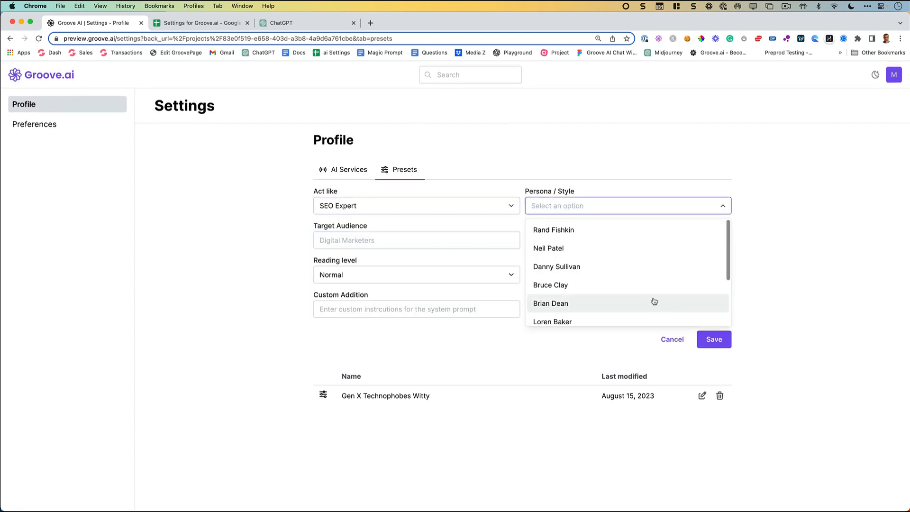
pyautogui.scroll(-3, 677, 257)
pyautogui.scroll(4, 676, 260)
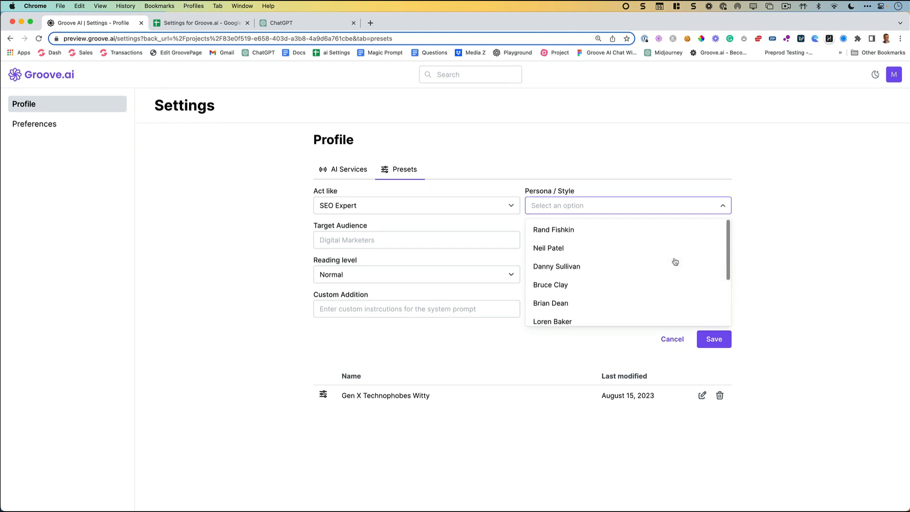
pyautogui.click(255, 127)
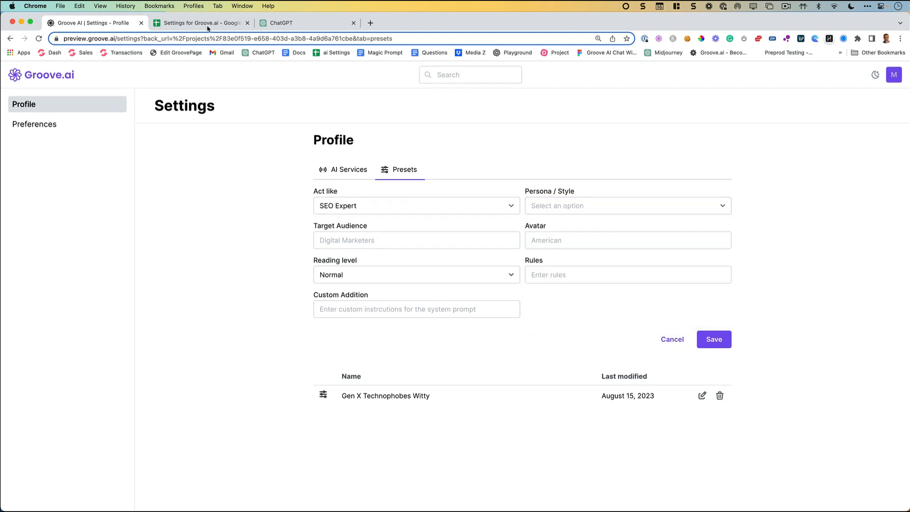
# Step: Switch to the Settings for Groove.ai spreadsheet and examine the Direct Response / Copywriter and SEO Expert personas on the Role/ Persona sheet
pyautogui.click(207, 26)
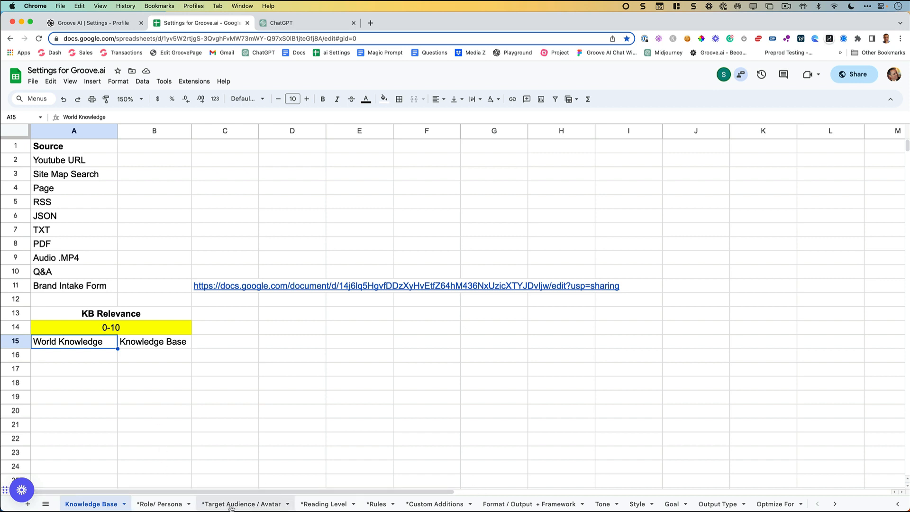
pyautogui.click(166, 505)
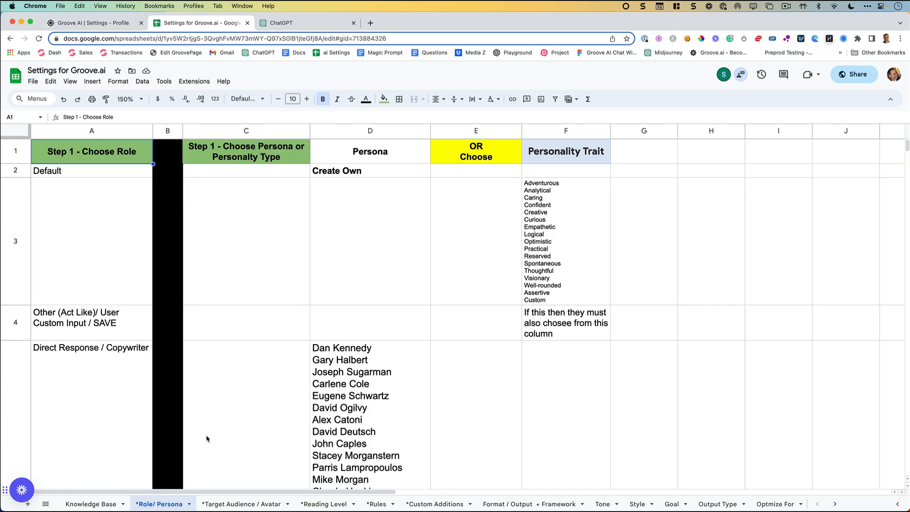
pyautogui.click(113, 347)
pyautogui.scroll(-1, 111, 356)
pyautogui.scroll(-3, 110, 356)
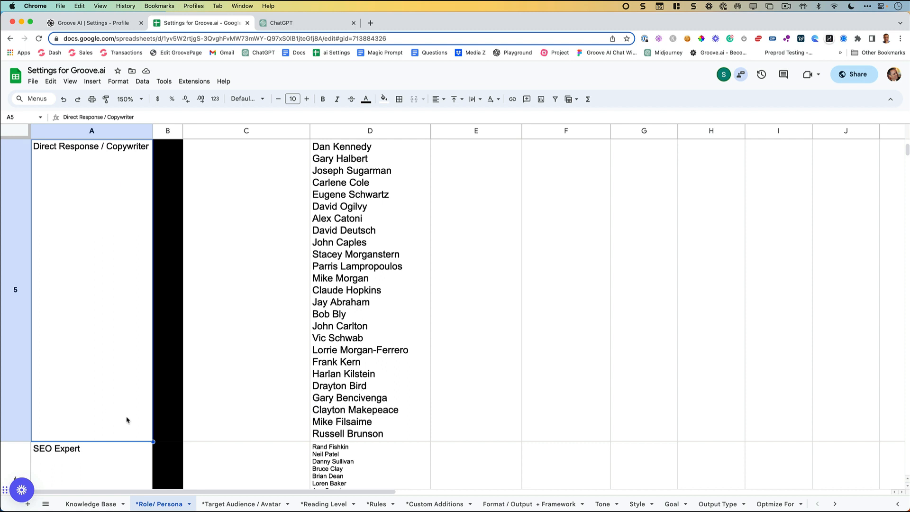
pyautogui.click(102, 462)
pyautogui.scroll(-10, 125, 315)
pyautogui.scroll(5, 124, 315)
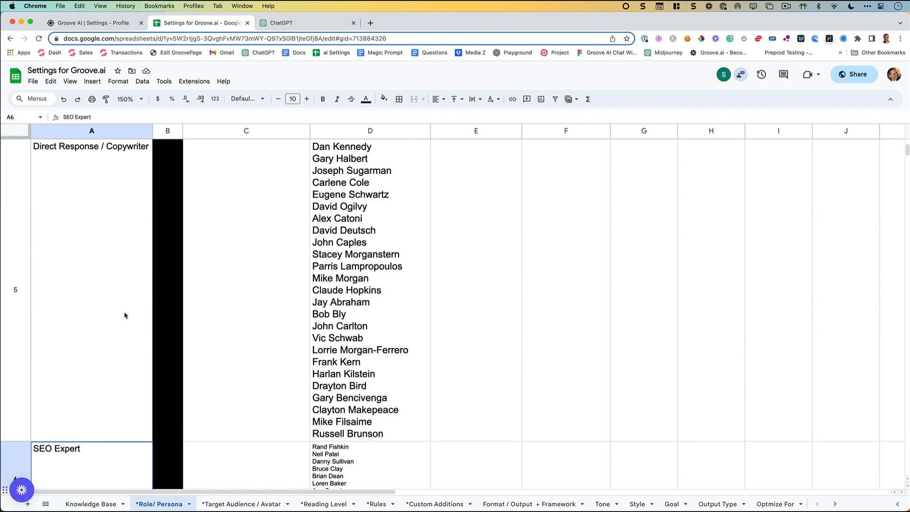
pyautogui.scroll(-3, 125, 316)
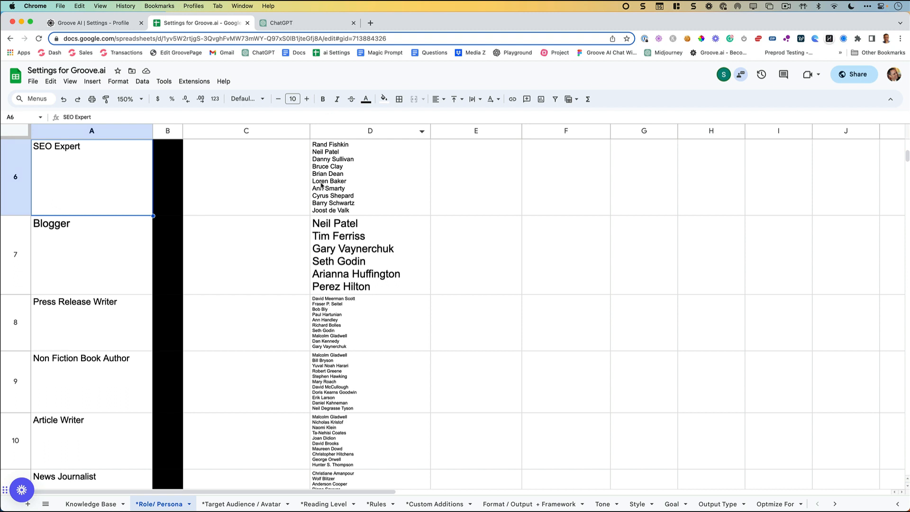
# Step: Go through the remaining roles and their personas, from Blogger down to Educational Writer
pyautogui.click(99, 266)
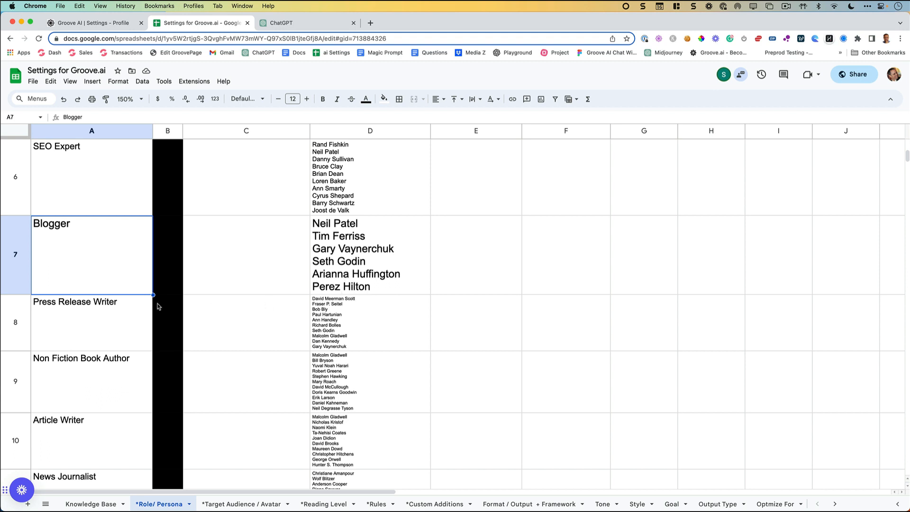
pyautogui.click(130, 311)
pyautogui.click(105, 368)
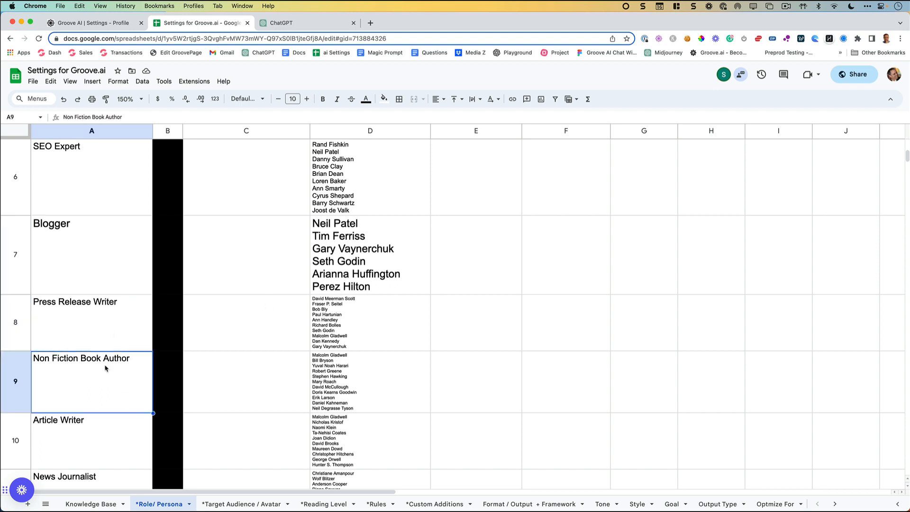
pyautogui.press('Down')
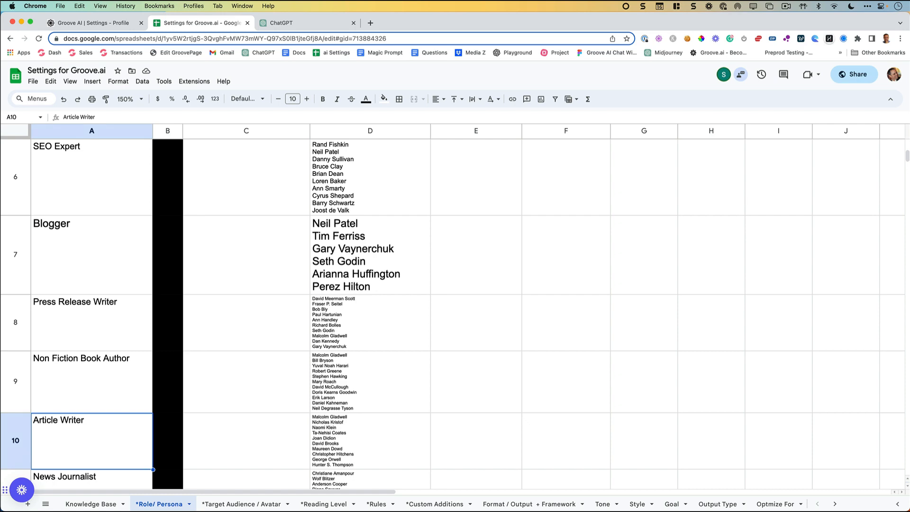
pyautogui.press('Down')
pyautogui.press('Down')
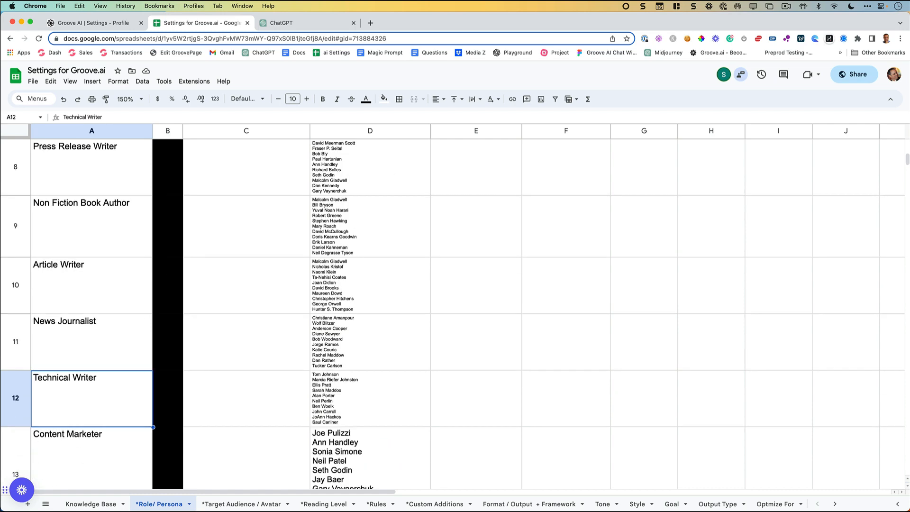
pyautogui.press('Down')
pyautogui.press('Down')
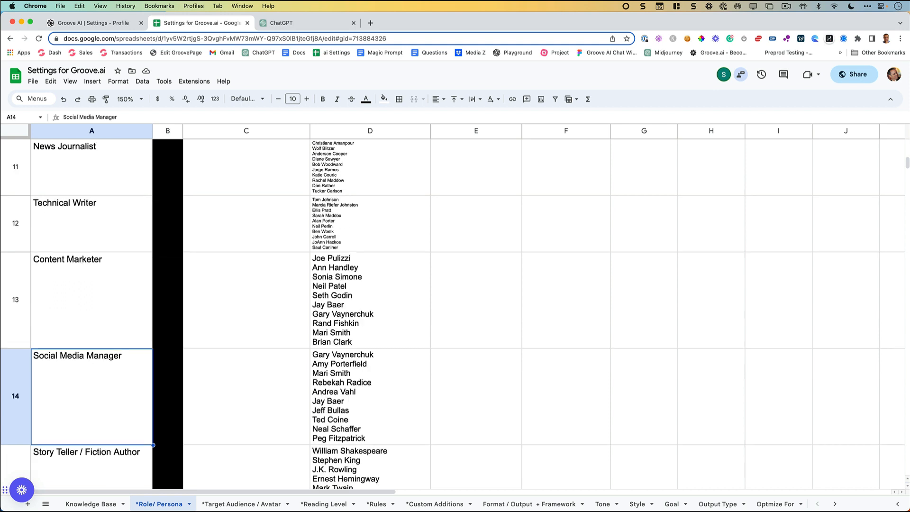
pyautogui.press('Down')
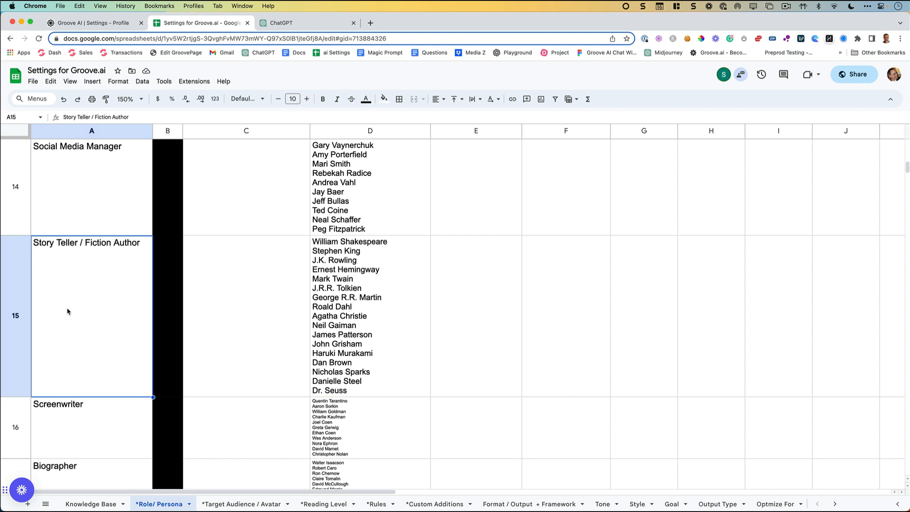
pyautogui.press('Down')
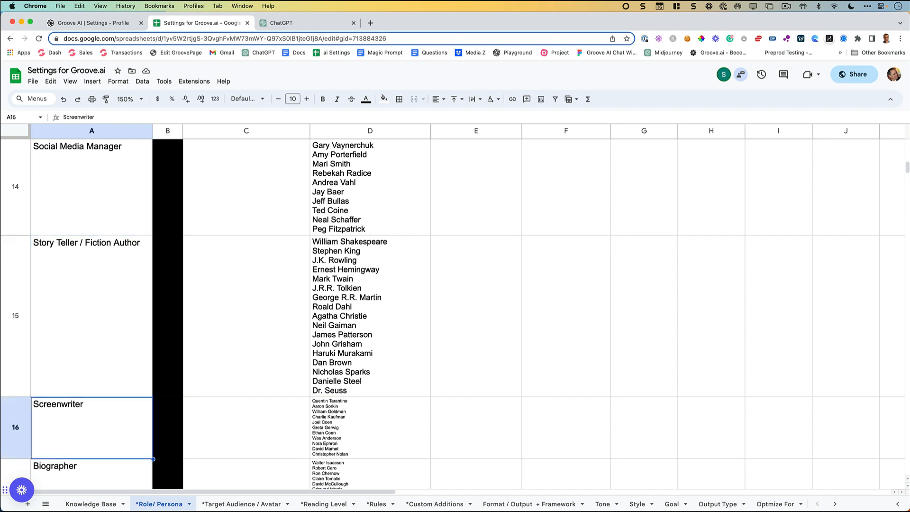
pyautogui.press('Down')
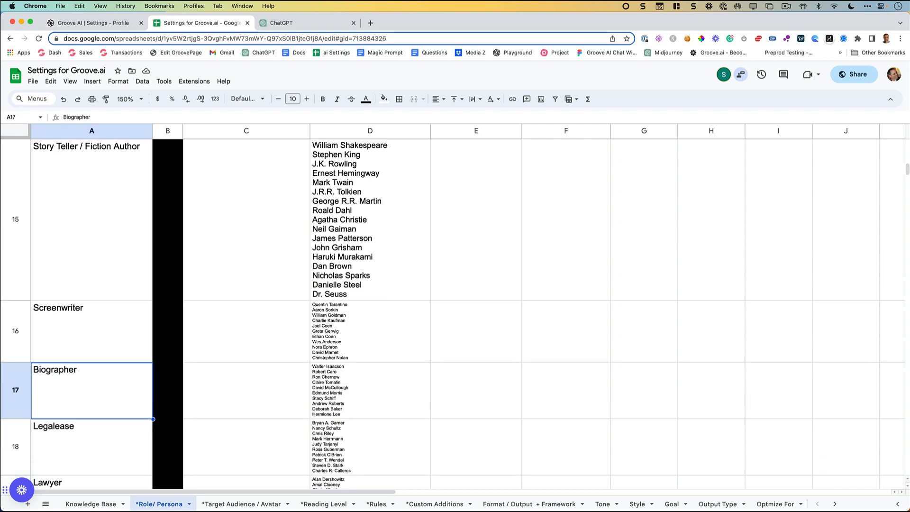
pyautogui.press('Down')
pyautogui.press('Down')
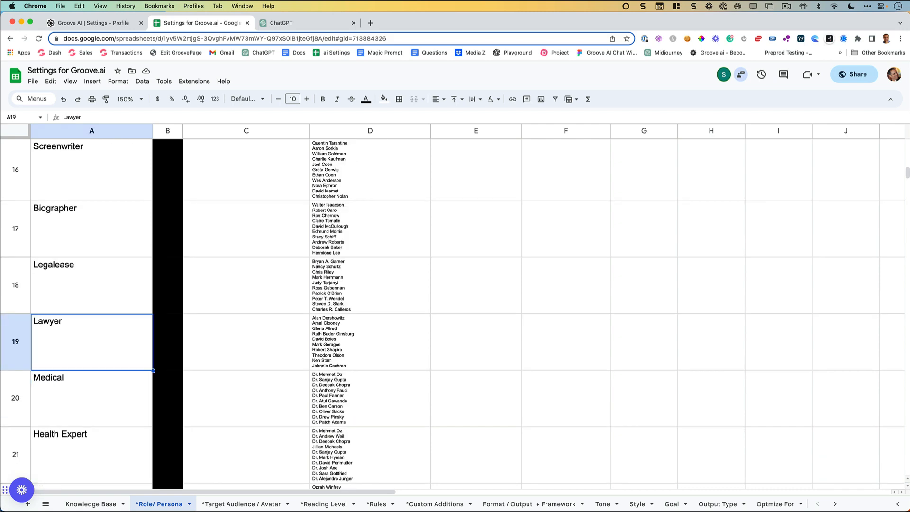
pyautogui.press('Down')
pyautogui.press('Down')
pyautogui.press('Down')
pyautogui.press('Down')
pyautogui.press('Down')
pyautogui.press('Down')
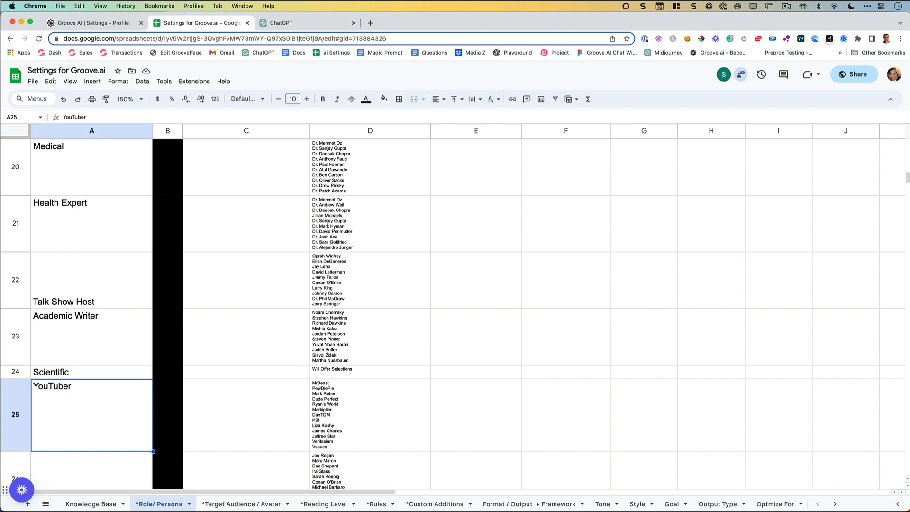
pyautogui.press('Down')
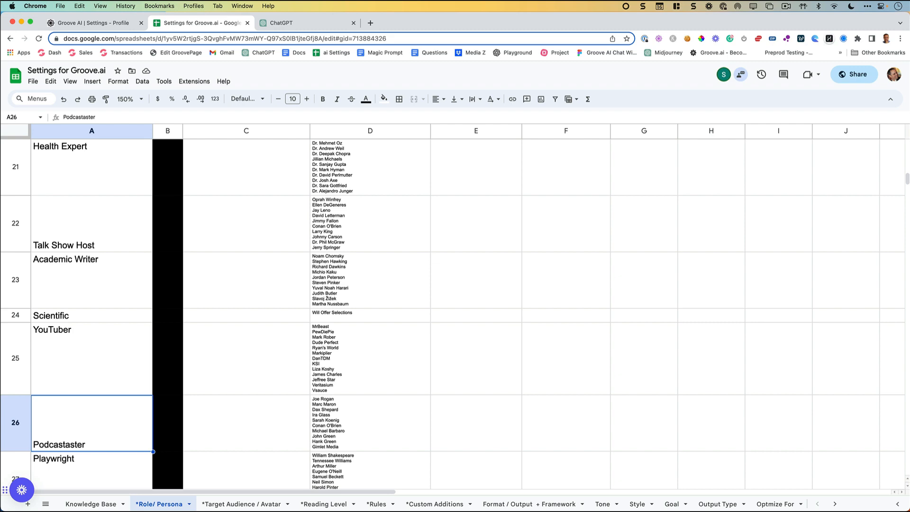
pyautogui.press('Down')
pyautogui.press('Down')
pyautogui.press('Down')
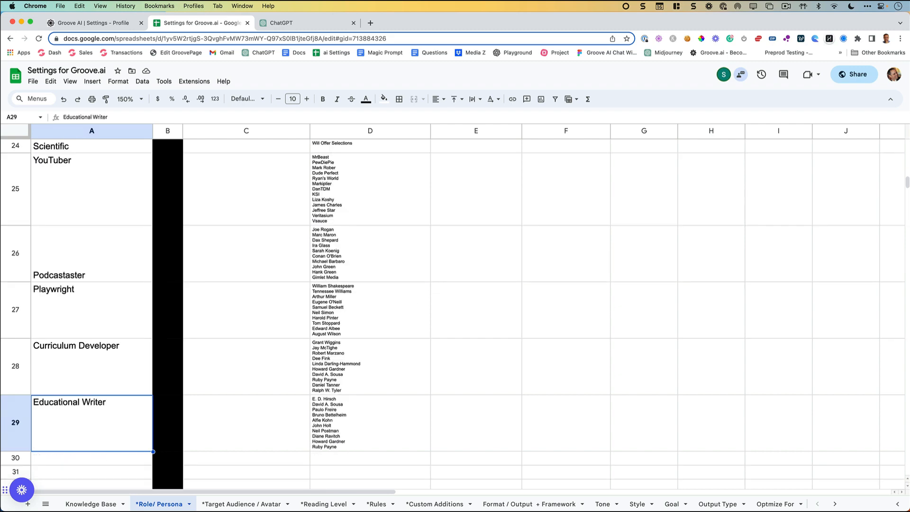
# Step: Switch back to the Groove.ai preset form and set the Act like role to Direct Response / Copywriter
pyautogui.click(102, 23)
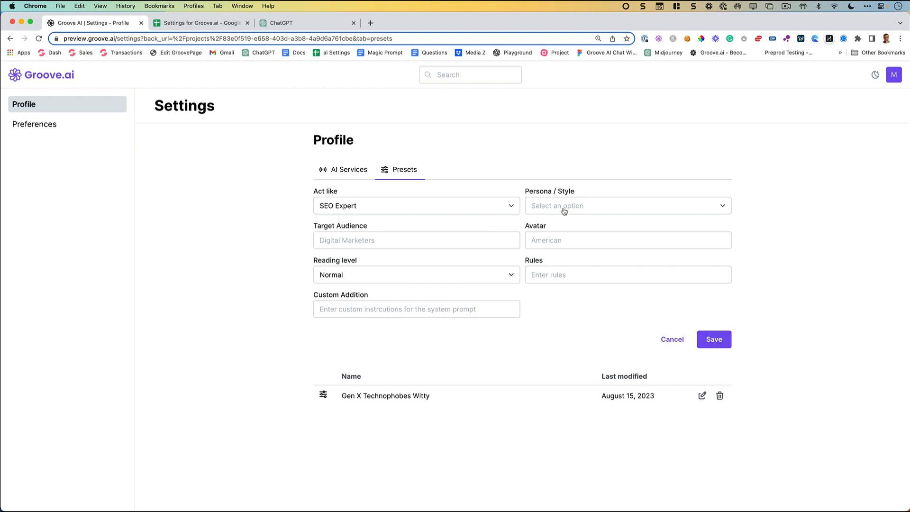
pyautogui.click(450, 207)
pyautogui.click(419, 249)
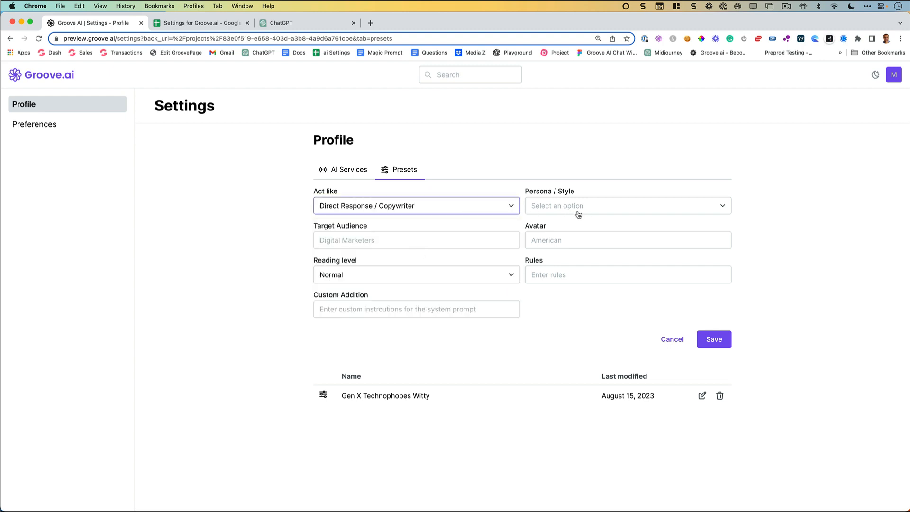
# Step: Browse the Direct Response / Copywriter personas and set the preset's Persona / Style to Dan Kennedy
pyautogui.click(576, 209)
pyautogui.scroll(-5, 586, 266)
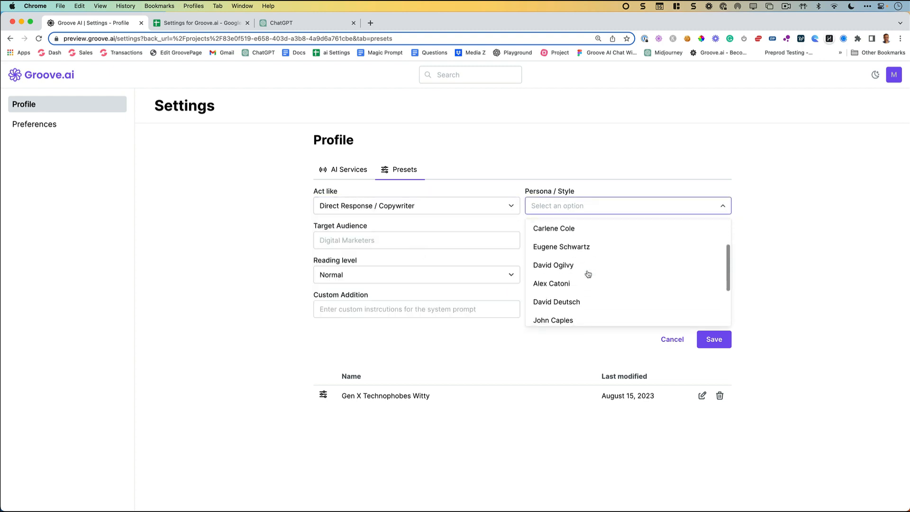
pyautogui.scroll(-2, 588, 273)
pyautogui.scroll(6, 586, 270)
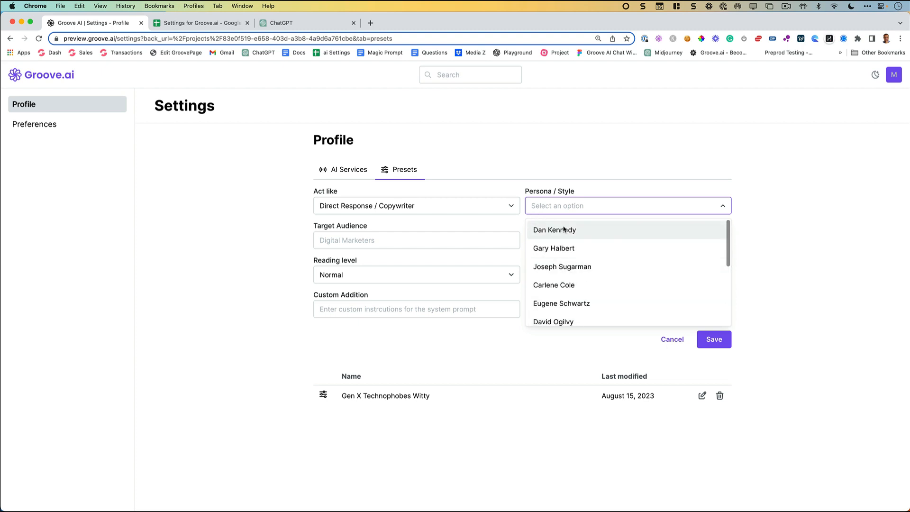
pyautogui.click(545, 230)
# Step: Enter Digital Marketers as the preset's Target Audience
pyautogui.click(374, 239)
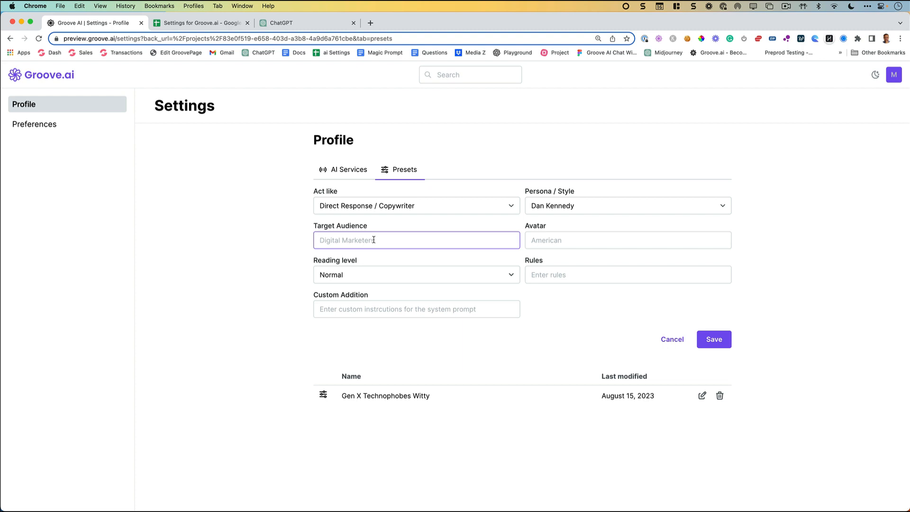
pyautogui.write('Digital <Marke')
pyautogui.press('BackSpace')
pyautogui.press('BackSpace')
pyautogui.press('BackSpace')
pyautogui.press('BackSpace')
pyautogui.press('BackSpace')
pyautogui.press('BackSpace')
pyautogui.write('Maerk')
pyautogui.press('BackSpace')
pyautogui.press('BackSpace')
pyautogui.press('BackSpace')
pyautogui.write('rketers')
# Step: Enter Generation X Entrepreneurs Technophobes as the preset's Avatar, correcting the spelling of Entrepreneurs
pyautogui.click(557, 242)
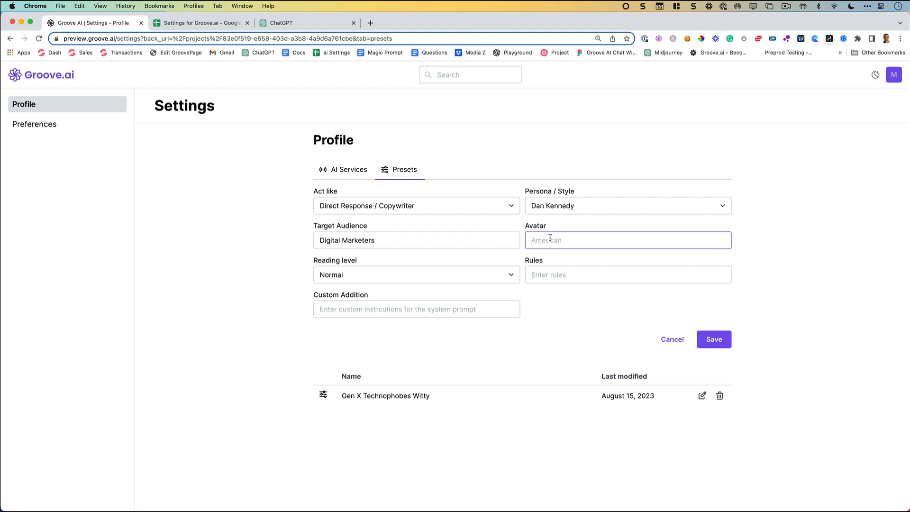
pyautogui.write('Generation X Entrpreneurs')
pyautogui.rightClick(587, 241)
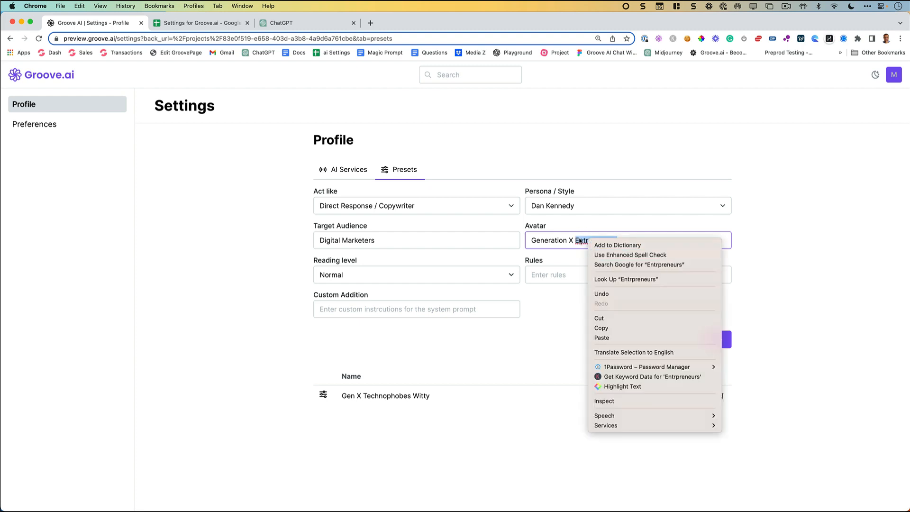
pyautogui.press('Escape')
pyautogui.keyDown('shift'); pyautogui.click(587, 242); pyautogui.keyUp('shift')
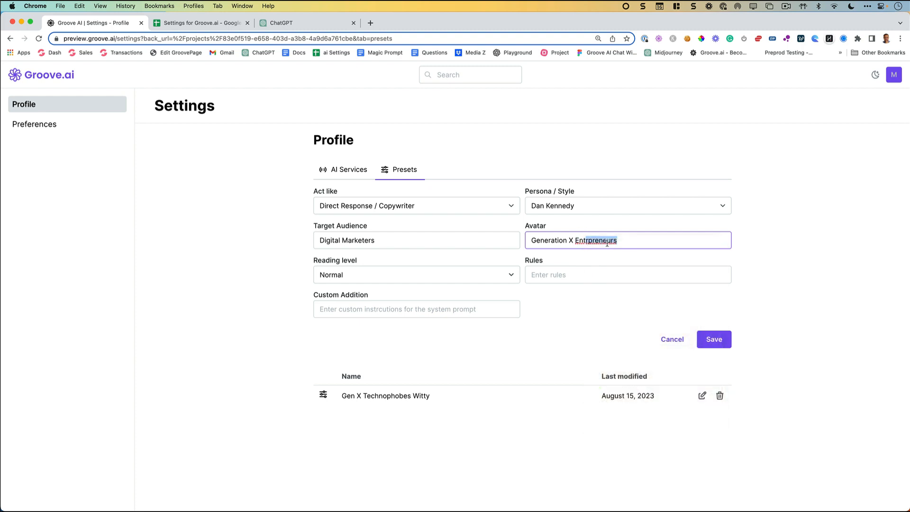
pyautogui.click(587, 240)
pyautogui.write('e')
pyautogui.write('Technophobes')
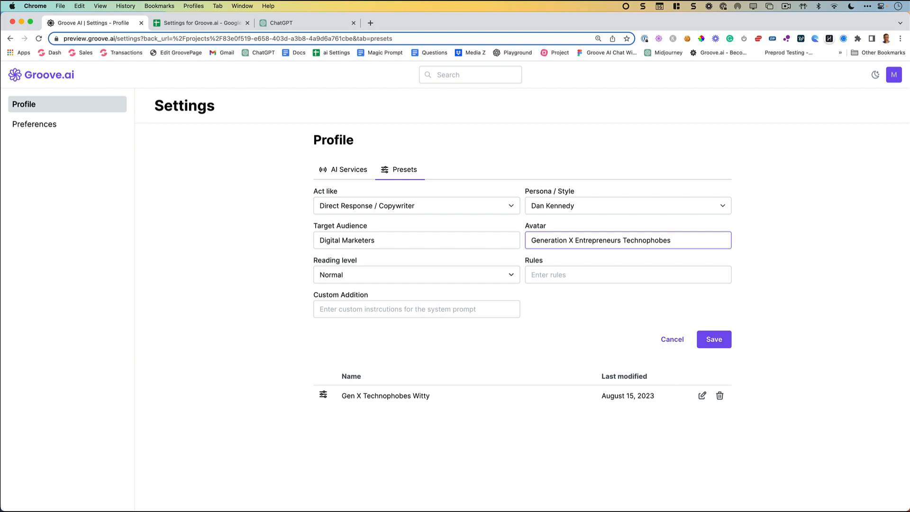
# Step: Set the preset's Reading level to 12 Grades and enter the rule "Never Mention ClickFunnels or Jasper.ai"
pyautogui.click(355, 280)
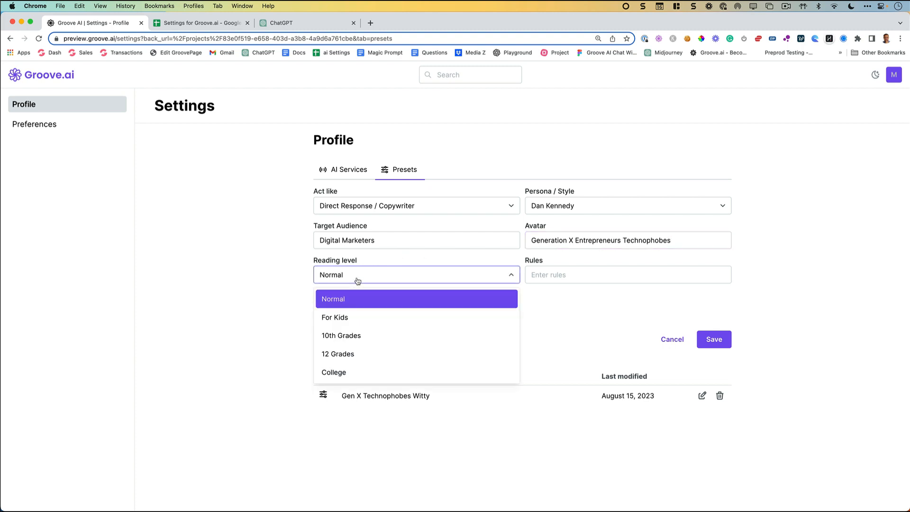
pyautogui.click(354, 358)
pyautogui.click(556, 278)
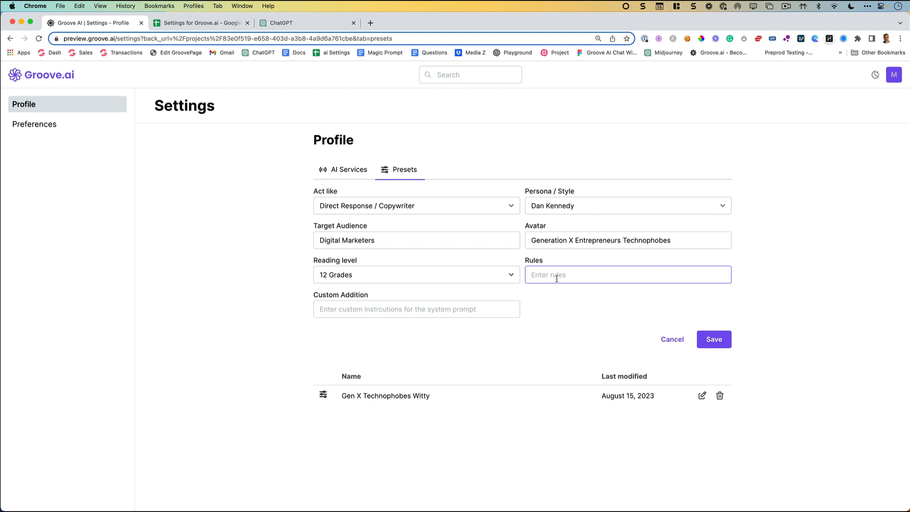
pyautogui.write('Always be po')
pyautogui.press('cmd+a')
pyautogui.write('Never Mention ClickFunnels or Jasper.ai')
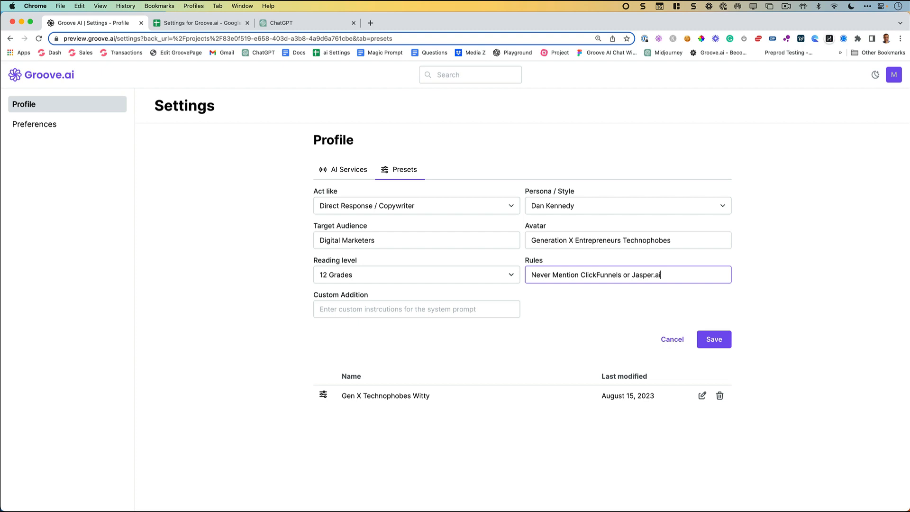
pyautogui.click(368, 309)
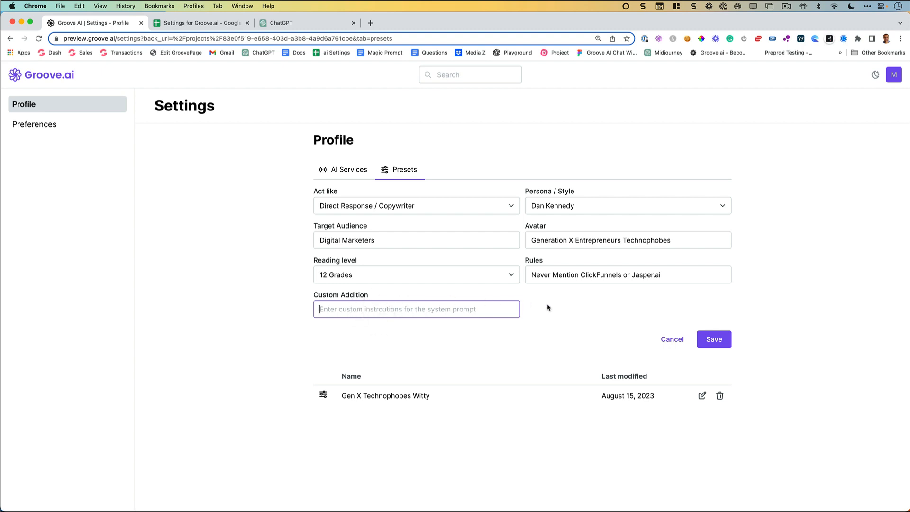
pyautogui.click(718, 340)
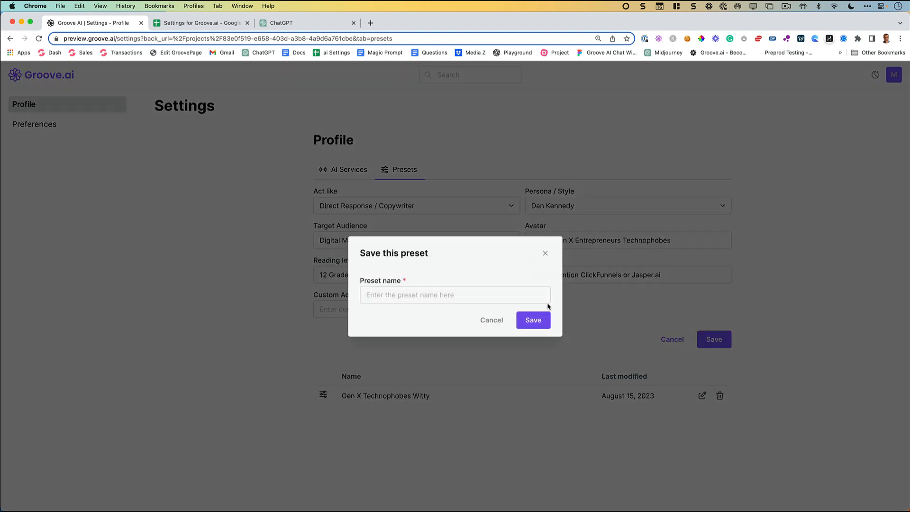
pyautogui.click(384, 295)
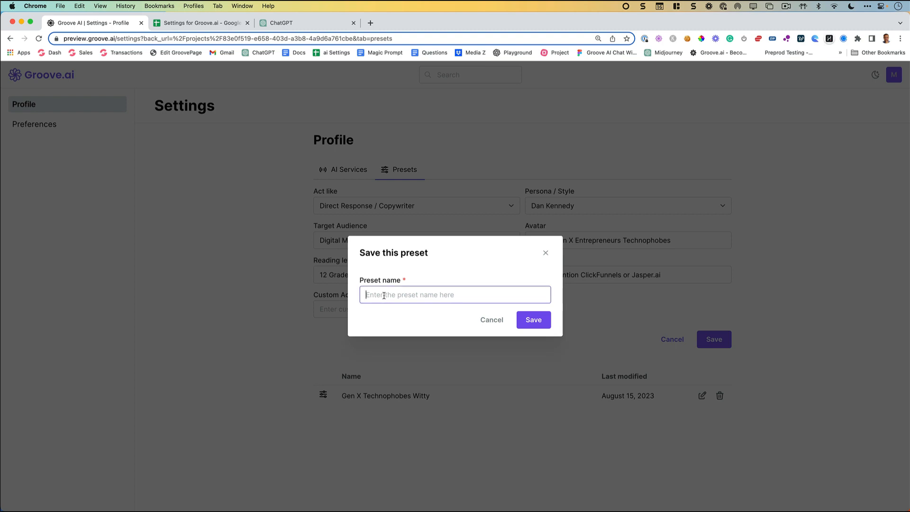
pyautogui.click(491, 325)
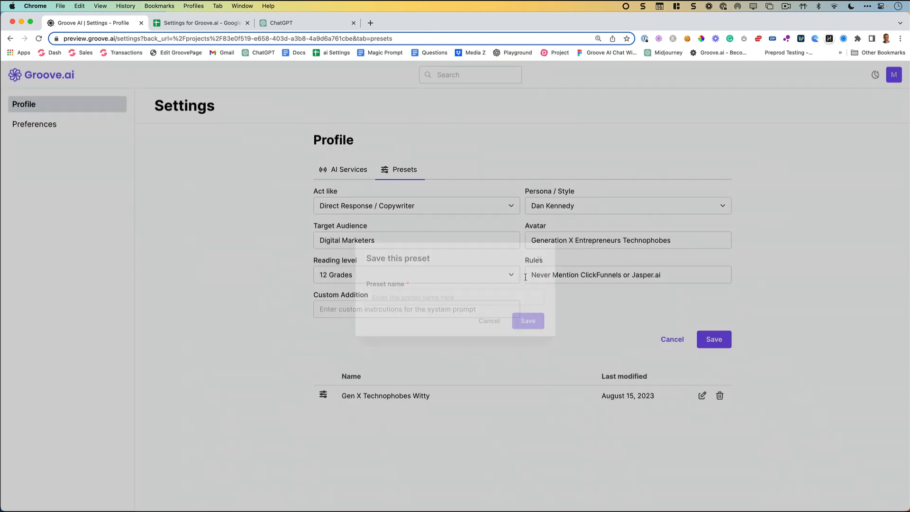
# Step: Copy the Avatar text and save the preset under the name Generation X Entrepreneurs Technophobes
pyautogui.tripleClick(551, 244)
pyautogui.press('super+c')
pyautogui.click(709, 342)
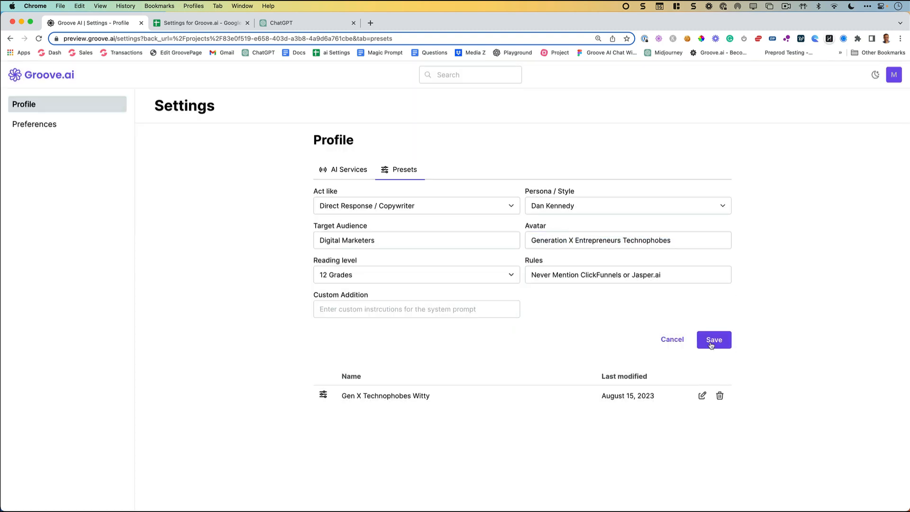
pyautogui.click(381, 294)
pyautogui.press('super+v')
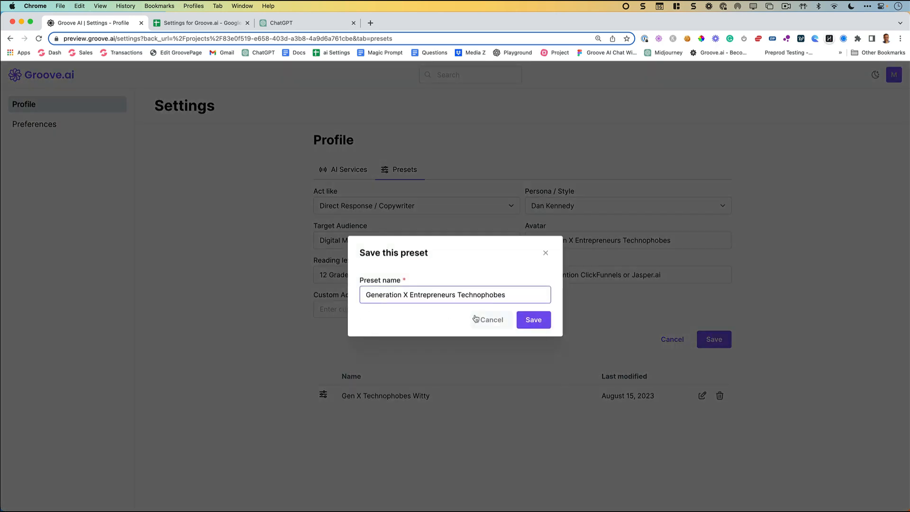
pyautogui.click(531, 319)
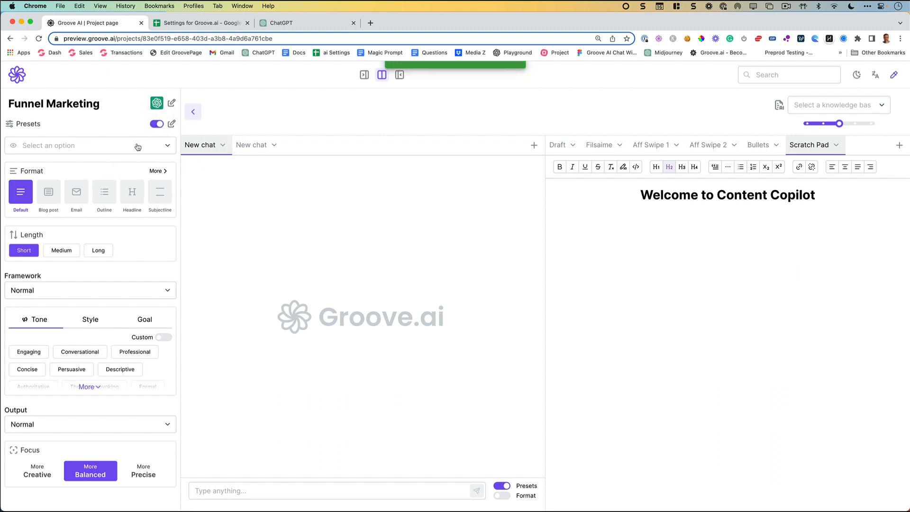
# Step: Select the Generation X Entrepreneurs Technophobes preset for the Funnel Marketing project, view its details, and close them without changes
pyautogui.click(100, 150)
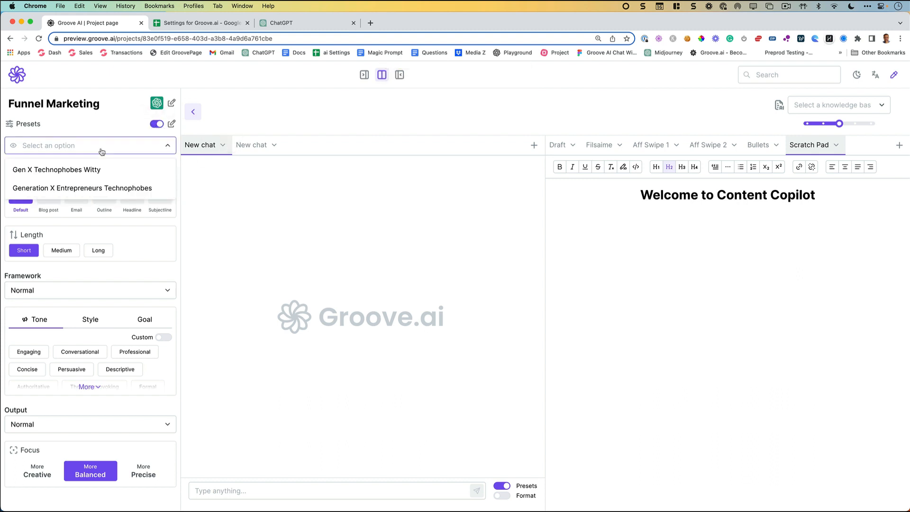
pyautogui.click(96, 189)
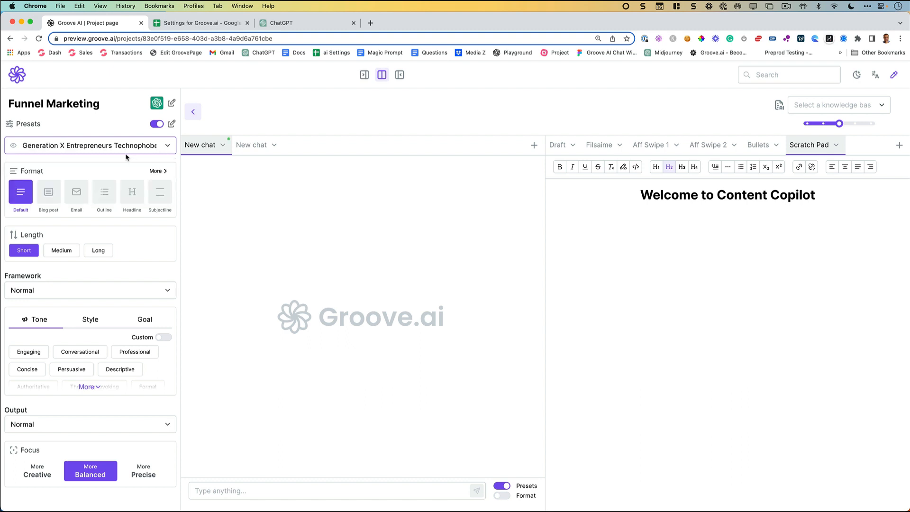
pyautogui.click(15, 148)
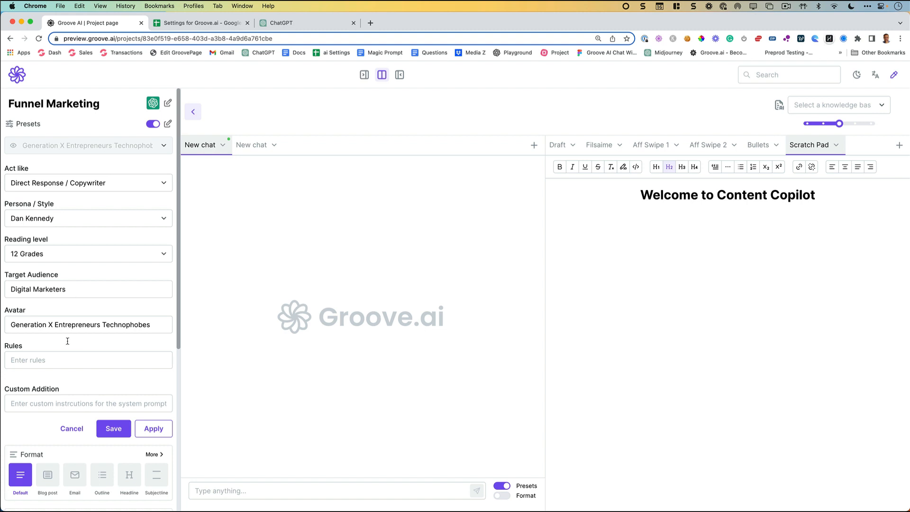
pyautogui.click(72, 429)
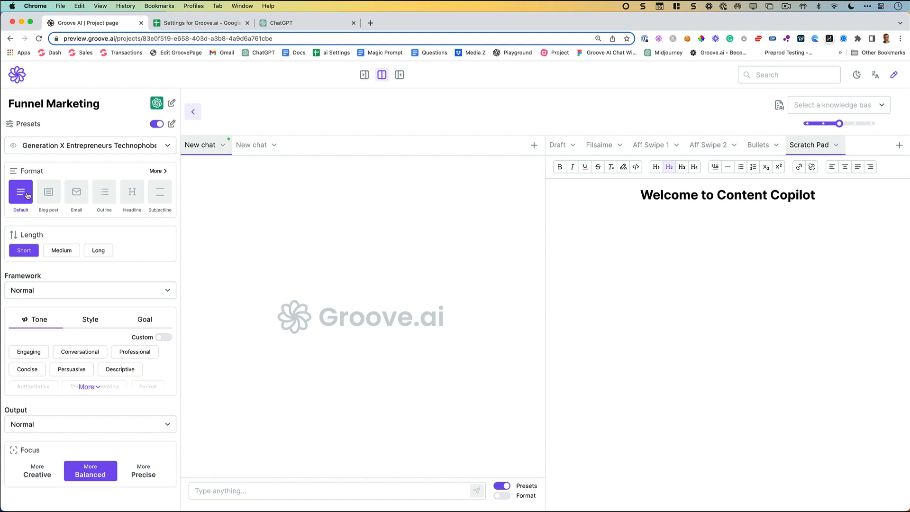
# Step: Set the content format to Blog post, look through its frameworks, and choose Listicle
pyautogui.click(56, 194)
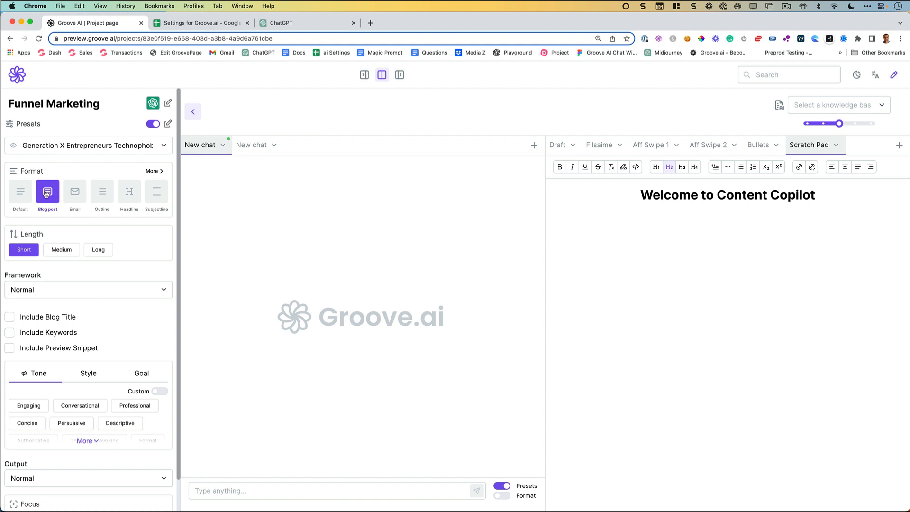
pyautogui.click(46, 193)
pyautogui.click(47, 192)
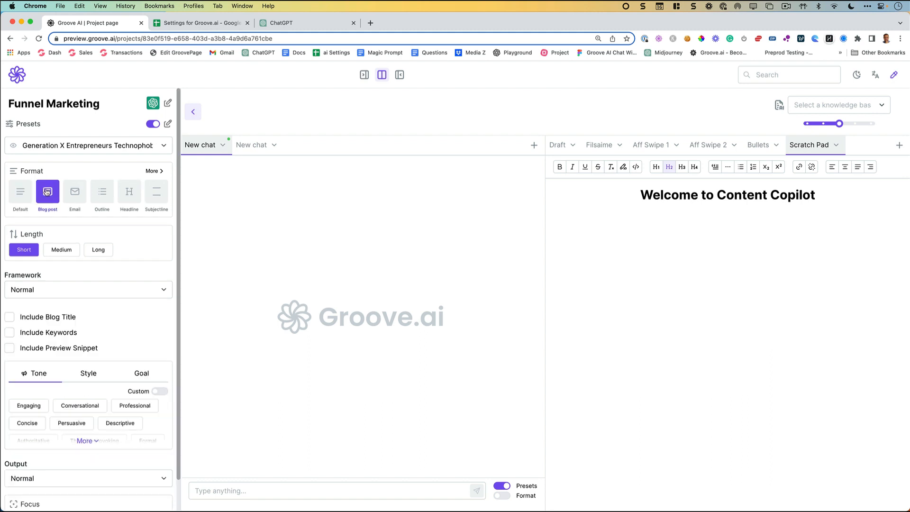
pyautogui.click(73, 290)
pyautogui.scroll(-6, 123, 336)
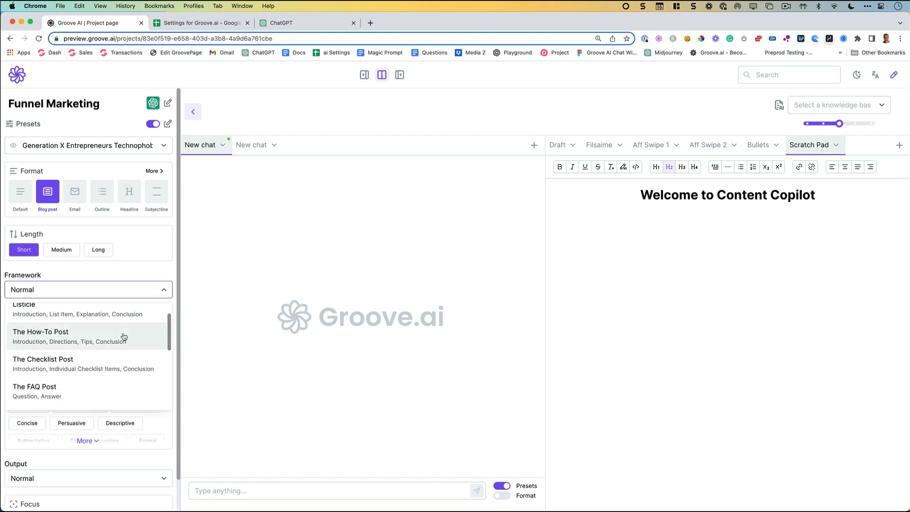
pyautogui.scroll(6, 123, 337)
pyautogui.click(124, 336)
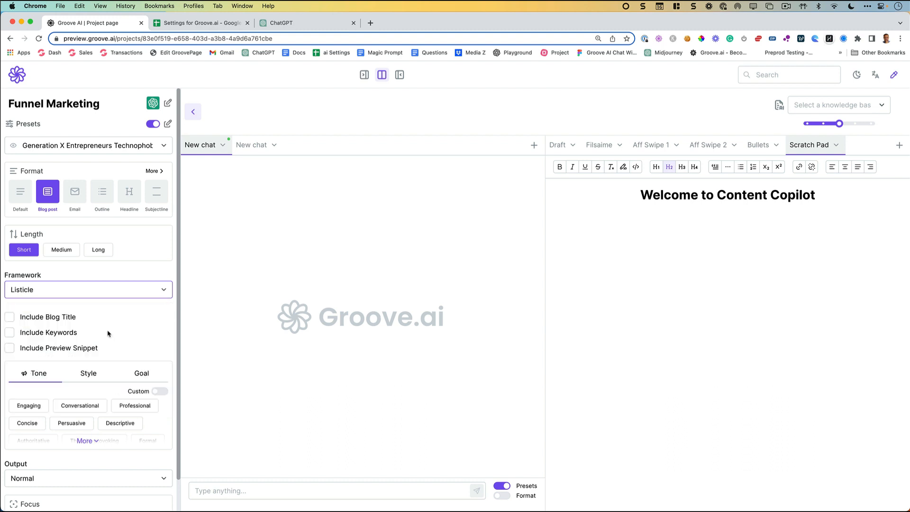
# Step: Include the blog title, keywords and preview snippet, then try the Medium and Long lengths before returning to Short
pyautogui.click(9, 321)
pyautogui.click(10, 333)
pyautogui.click(10, 347)
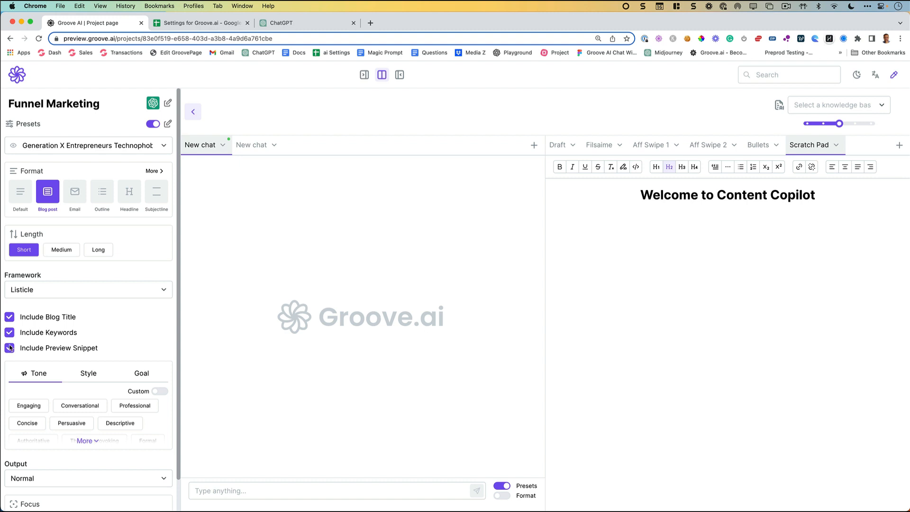
pyautogui.click(61, 251)
pyautogui.click(93, 251)
pyautogui.click(24, 250)
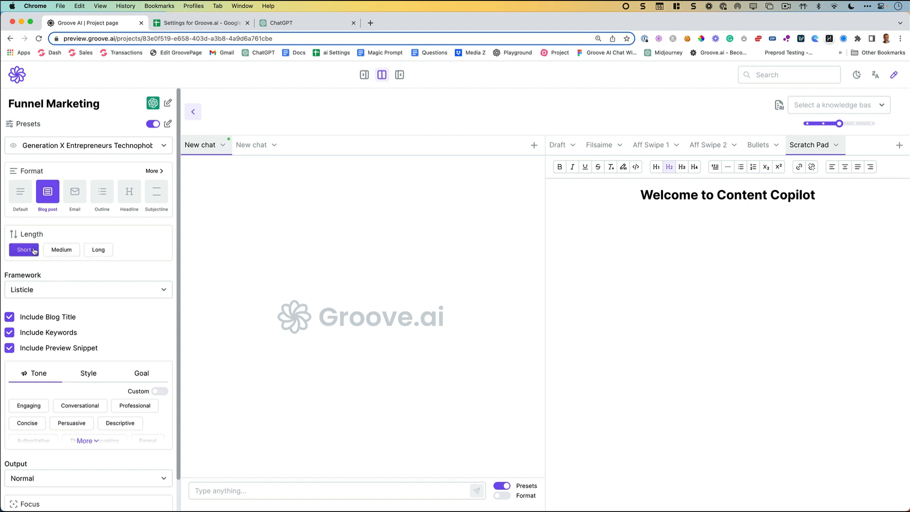
# Step: Go through the Email format with its subject line option, the Outline, Headline and Subjectline formats, and the list of additional formats
pyautogui.click(77, 202)
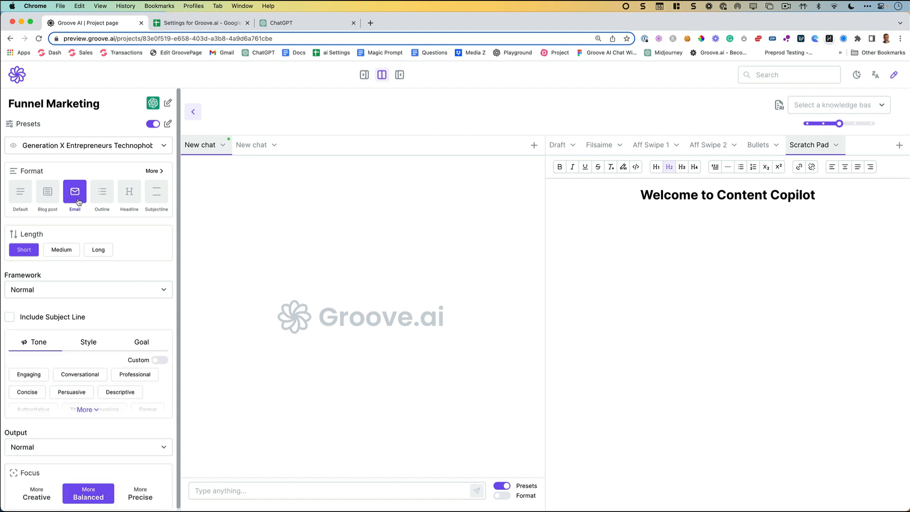
pyautogui.click(9, 317)
pyautogui.click(100, 203)
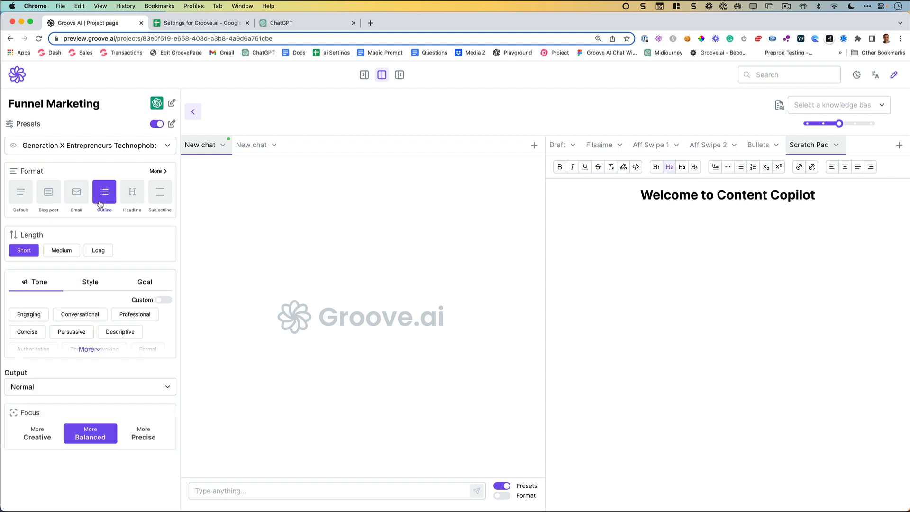
pyautogui.click(131, 193)
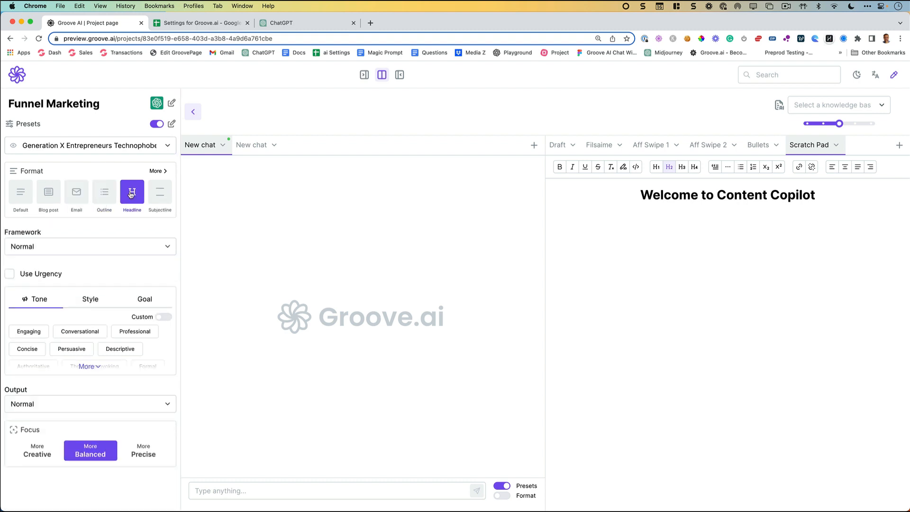
pyautogui.click(161, 194)
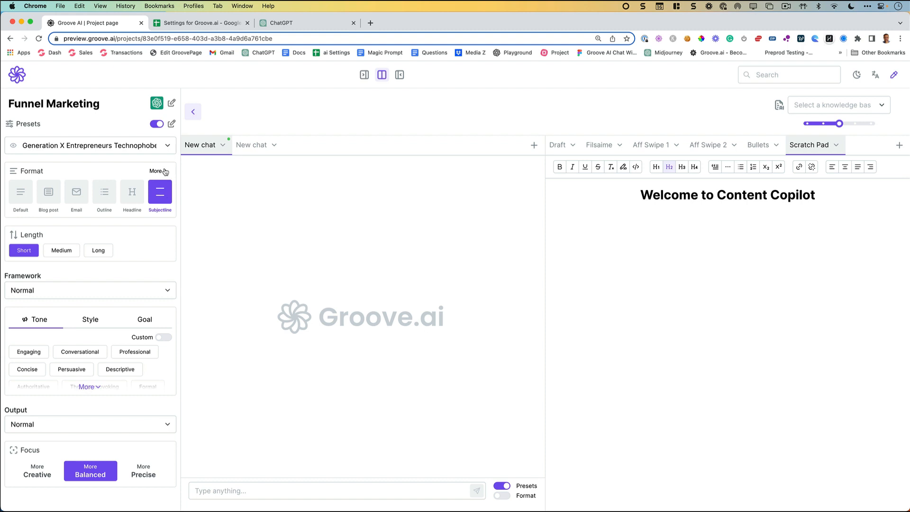
pyautogui.click(164, 172)
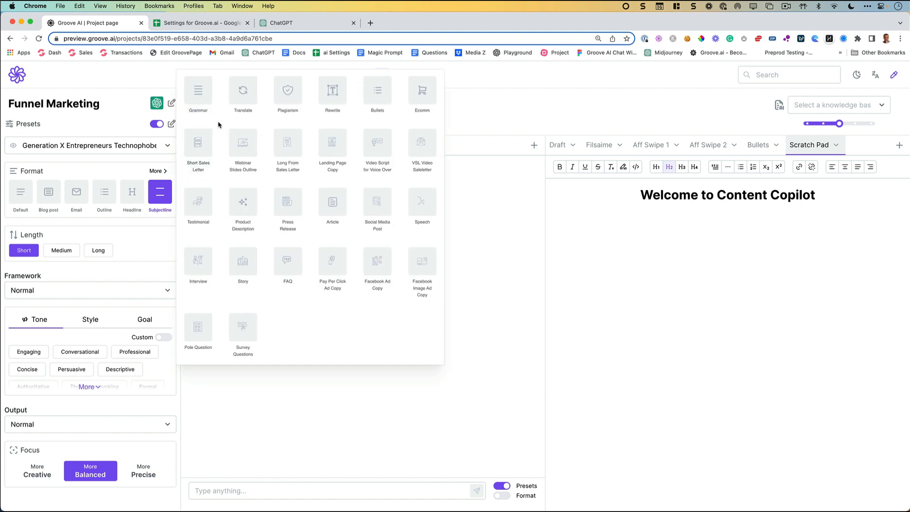
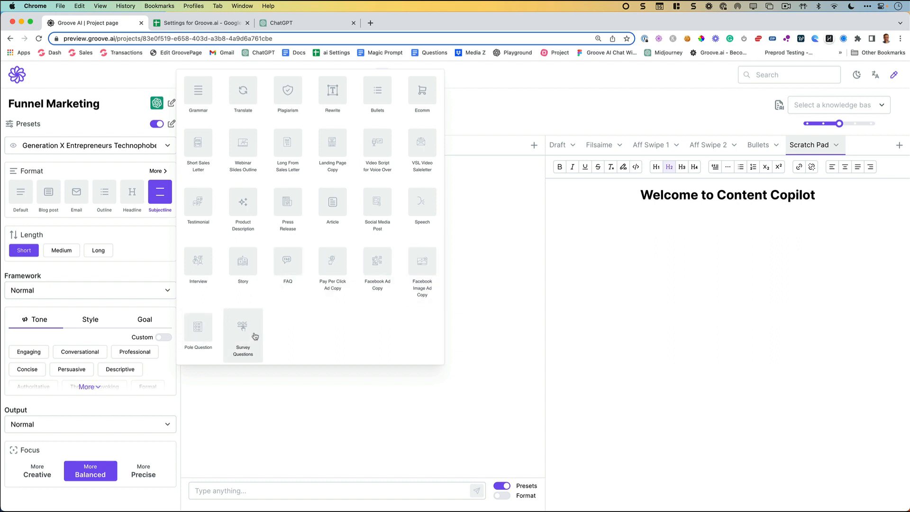
# Step: Set the content format back to Blog post and choose The How-To Post as its framework
pyautogui.click(49, 195)
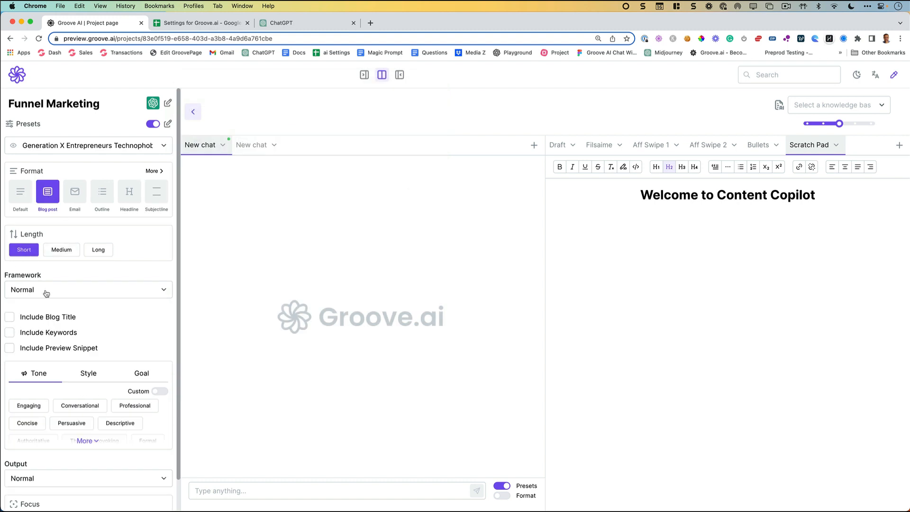
pyautogui.click(101, 291)
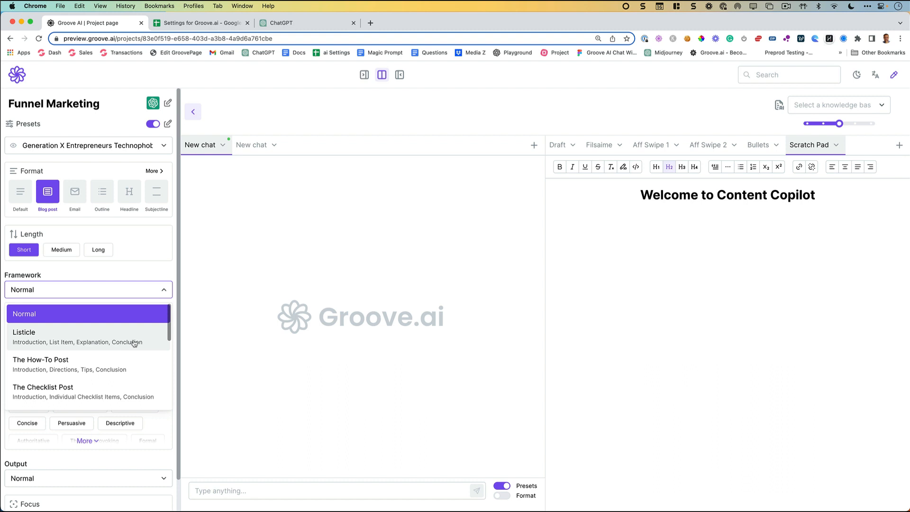
pyautogui.click(71, 363)
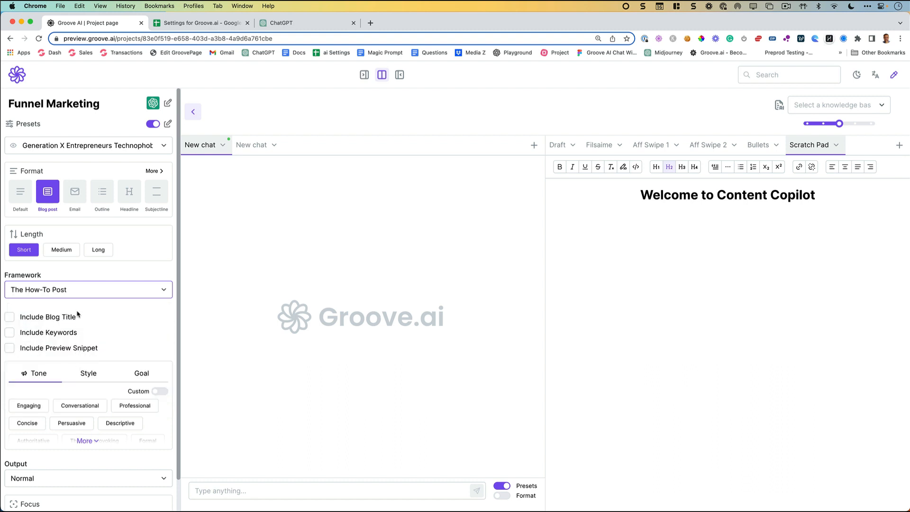
# Step: Include the blog title, keywords and preview snippet in the How-To blog post
pyautogui.click(10, 320)
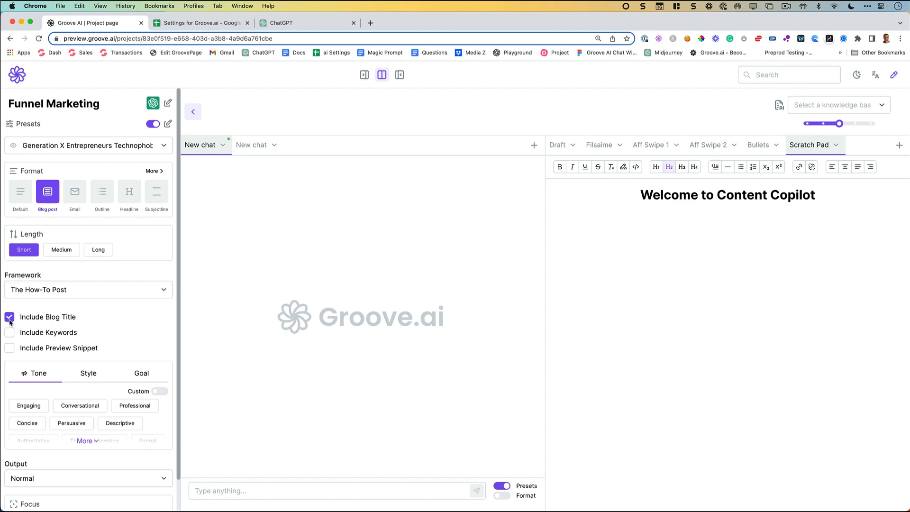
pyautogui.click(10, 333)
pyautogui.click(10, 348)
# Step: From the full tone list, select Engaging, Conversational, Casual and Humorous, and switch the tone setting to custom
pyautogui.scroll(-2, 132, 305)
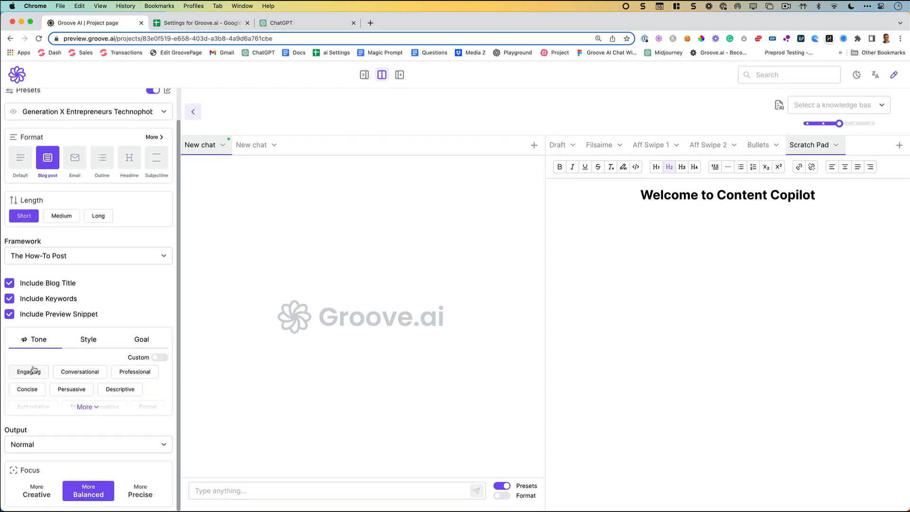
pyautogui.click(92, 408)
pyautogui.scroll(-5, 97, 365)
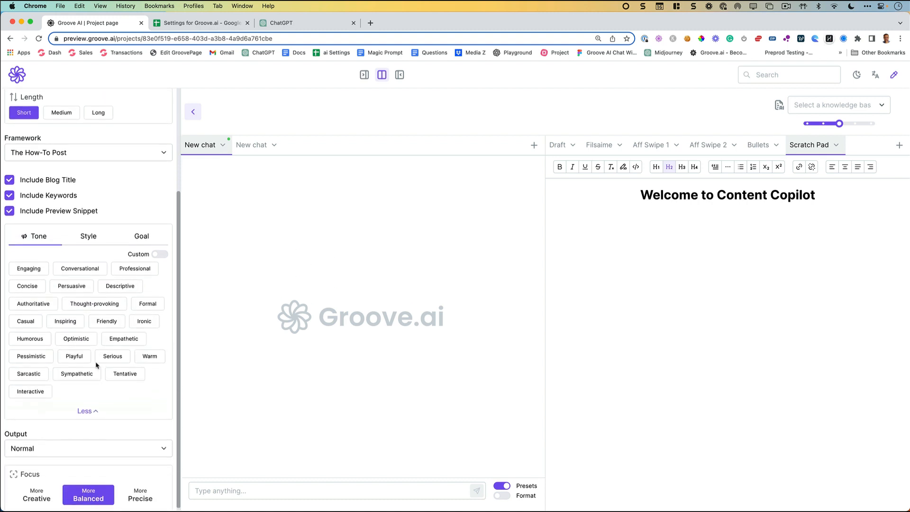
pyautogui.click(39, 271)
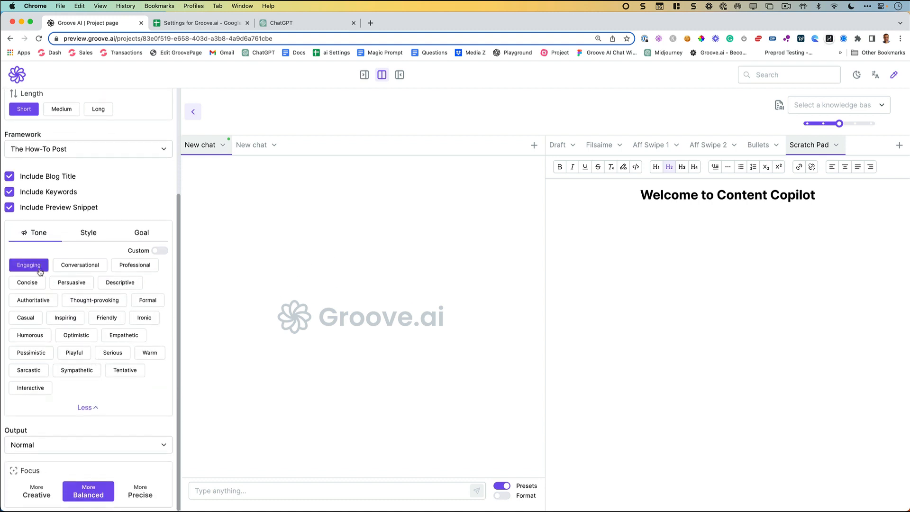
pyautogui.click(98, 272)
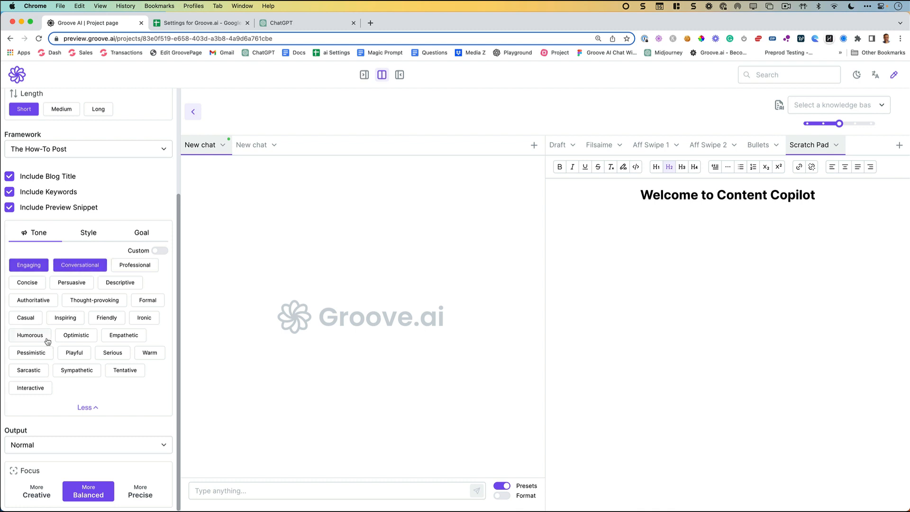
pyautogui.click(26, 318)
pyautogui.click(29, 335)
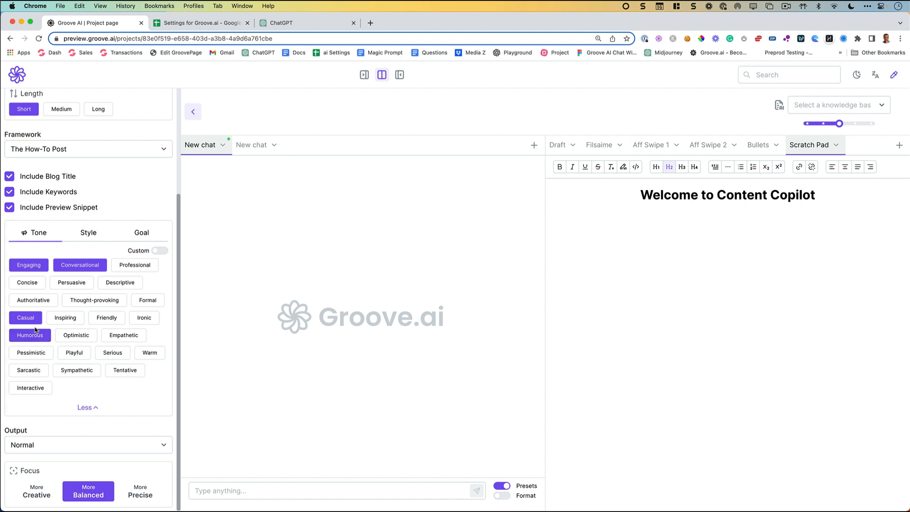
pyautogui.click(156, 251)
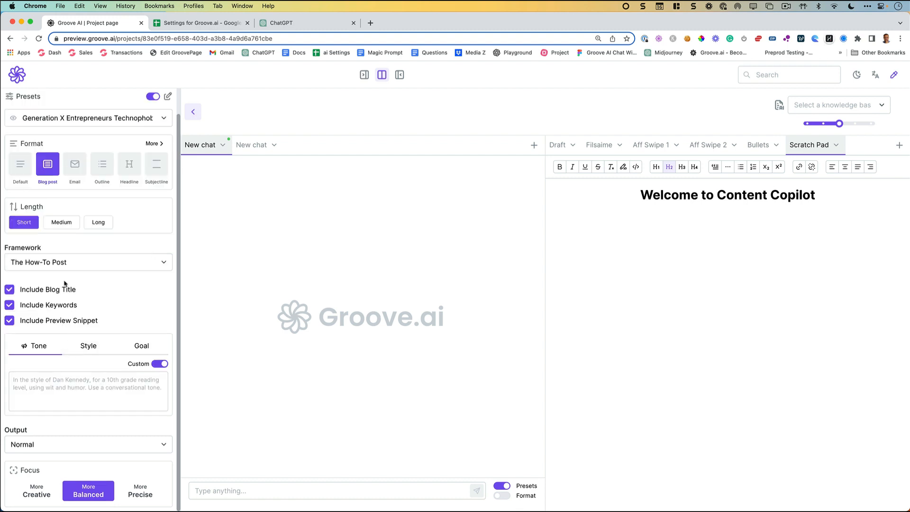
pyautogui.click(63, 398)
pyautogui.write('ewrwqerweqrq')
pyautogui.press('super+a')
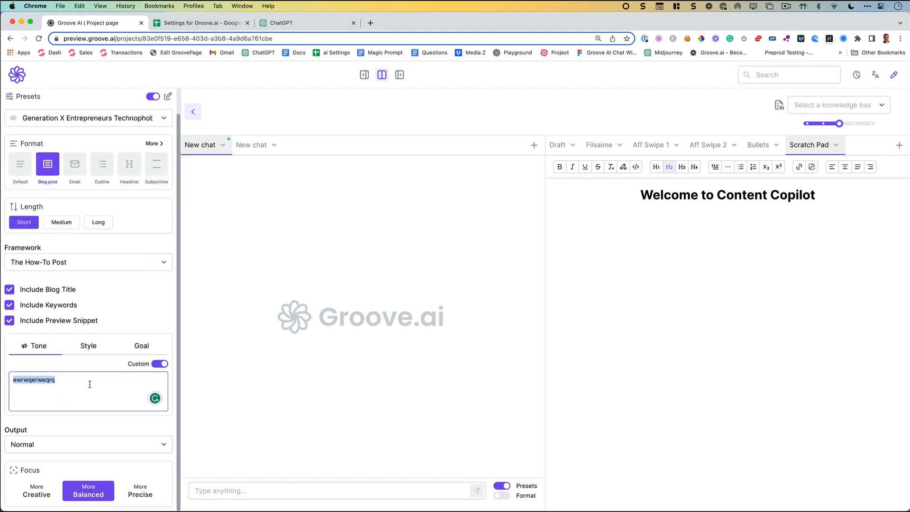
pyautogui.press('BackSpace')
# Step: Turn off the custom tone and select the Engaging and Conversational tone presets for the blog post
pyautogui.click(156, 364)
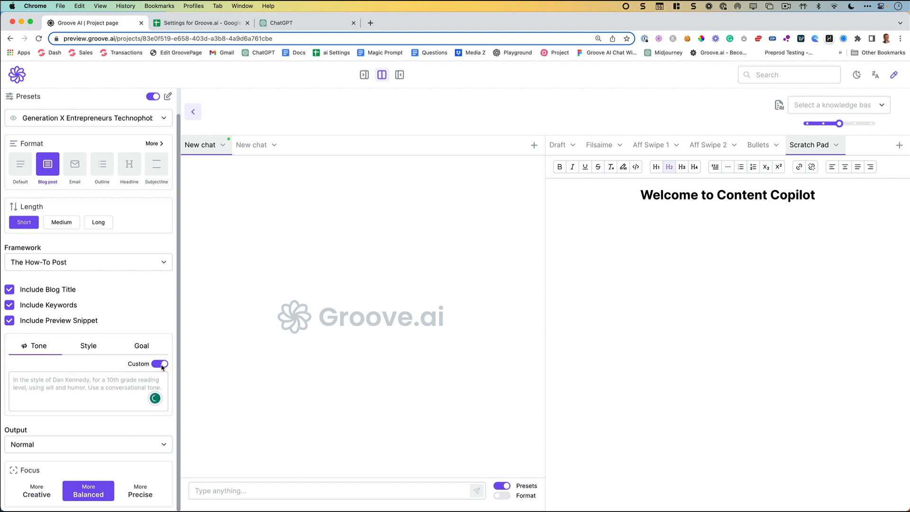
pyautogui.click(85, 412)
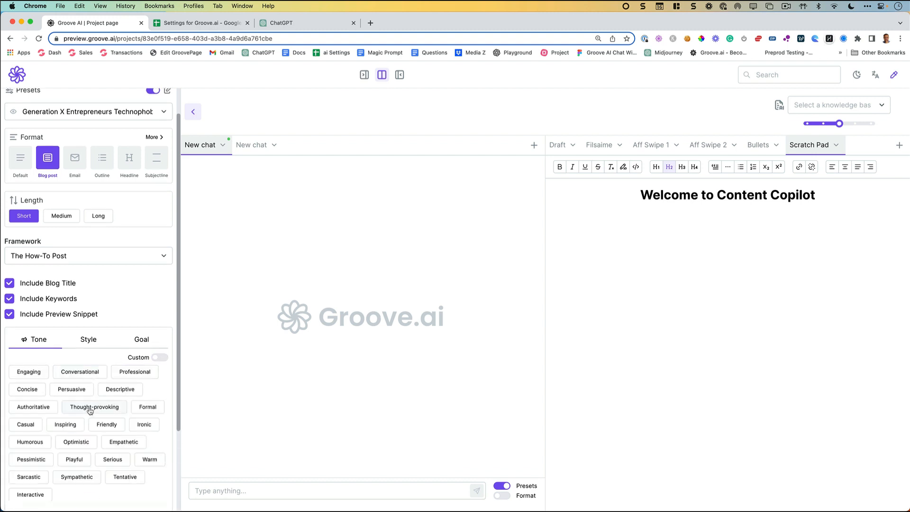
pyautogui.scroll(-2, 99, 366)
pyautogui.scroll(-1, 100, 366)
pyautogui.click(30, 264)
pyautogui.click(68, 264)
# Step: Expand the full list of preset tones and add Humorous and Casual to the selection
pyautogui.click(156, 251)
pyautogui.click(161, 364)
pyautogui.click(84, 412)
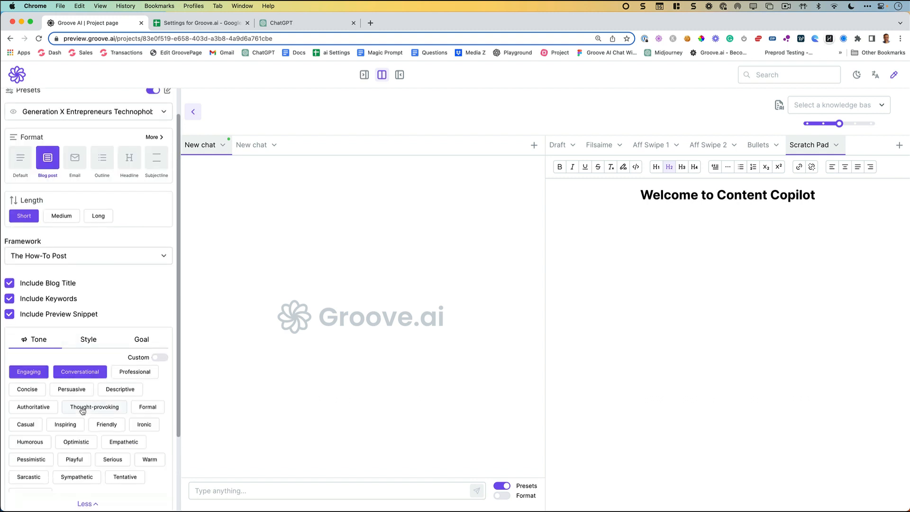
pyautogui.scroll(-3, 77, 401)
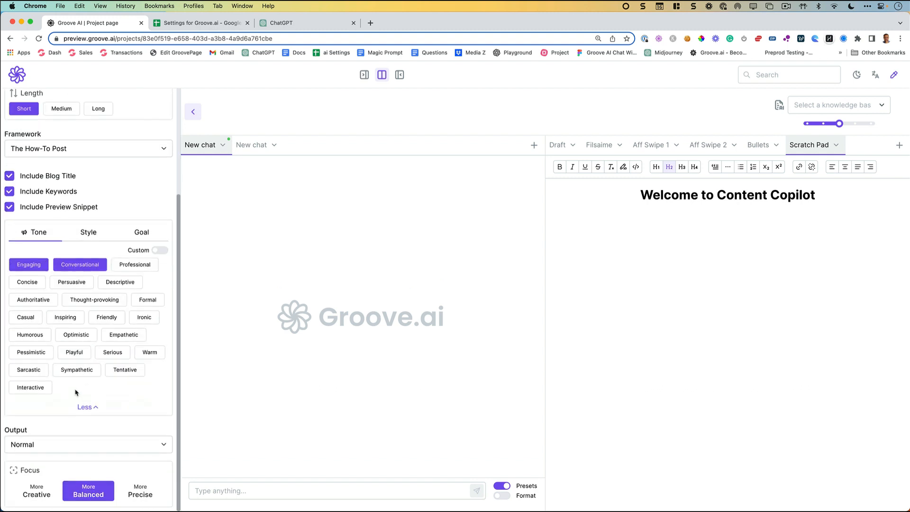
pyautogui.click(34, 338)
pyautogui.click(29, 319)
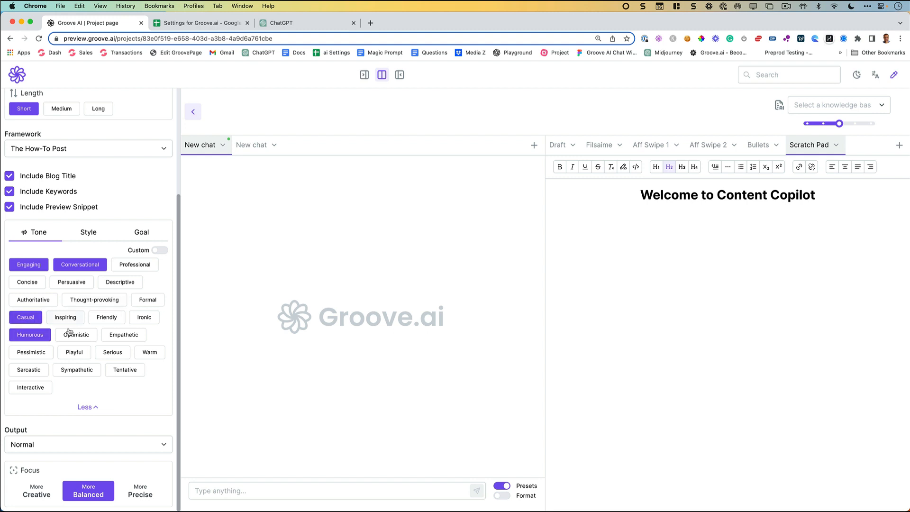
# Step: For the writing style, turn off custom text and select the Conversational and Instructive presets
pyautogui.click(89, 232)
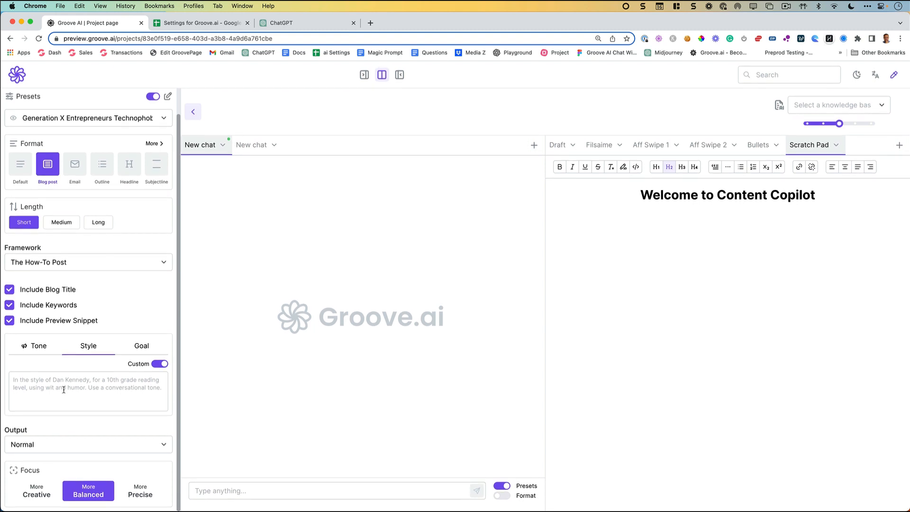
pyautogui.click(164, 365)
pyautogui.click(88, 408)
pyautogui.scroll(-3, 104, 405)
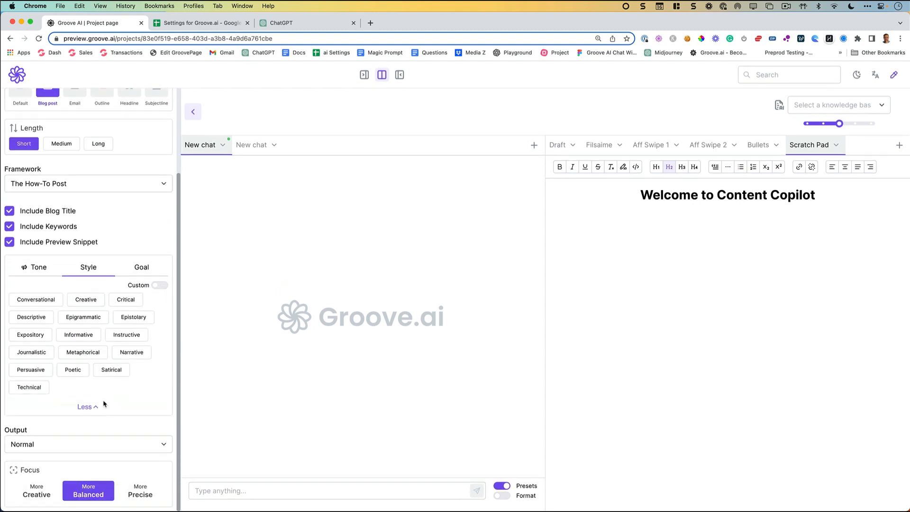
pyautogui.click(45, 300)
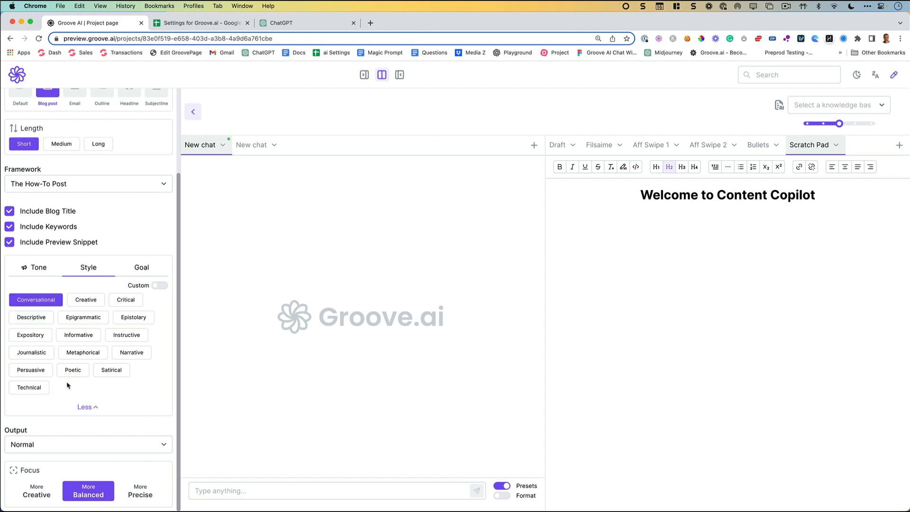
pyautogui.click(137, 336)
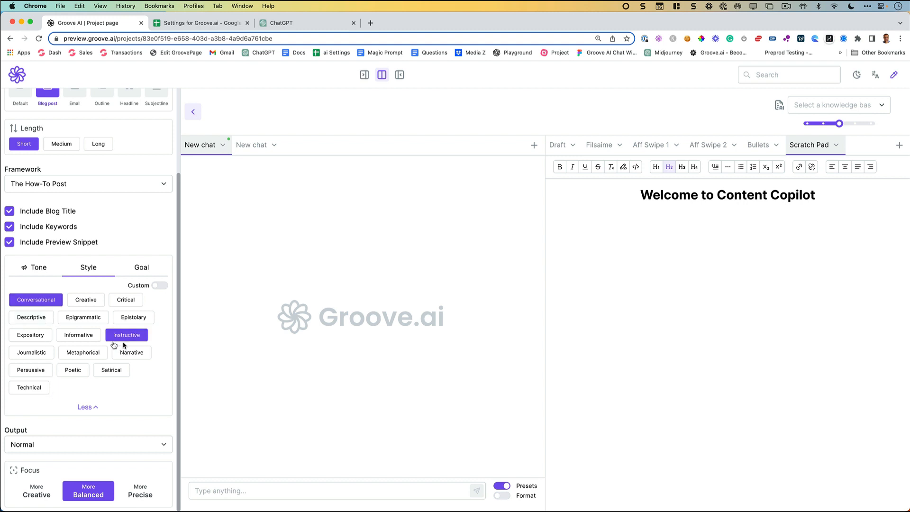
# Step: Turn off the custom goal, select Lead Generation, Boost Engagement and Improve Brand Perception, and collapse the goal list
pyautogui.click(142, 269)
pyautogui.click(159, 364)
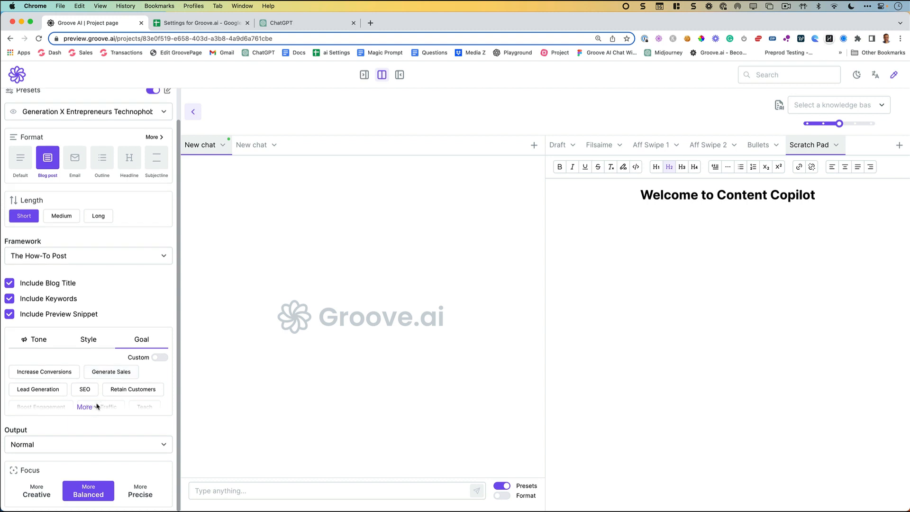
pyautogui.scroll(-3, 98, 396)
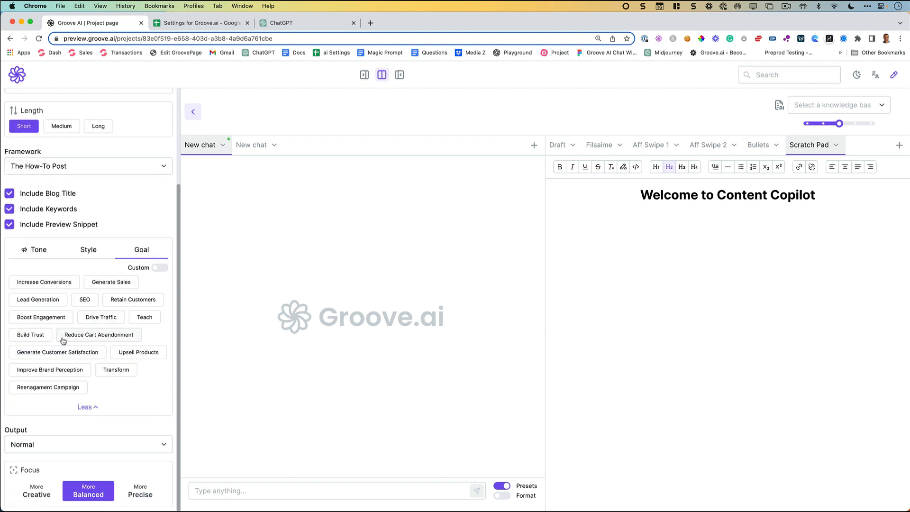
pyautogui.click(53, 301)
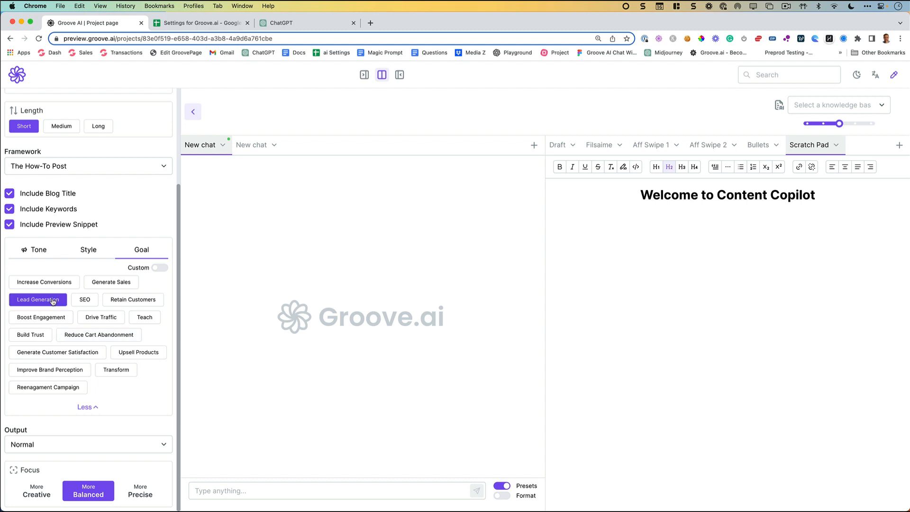
pyautogui.click(51, 317)
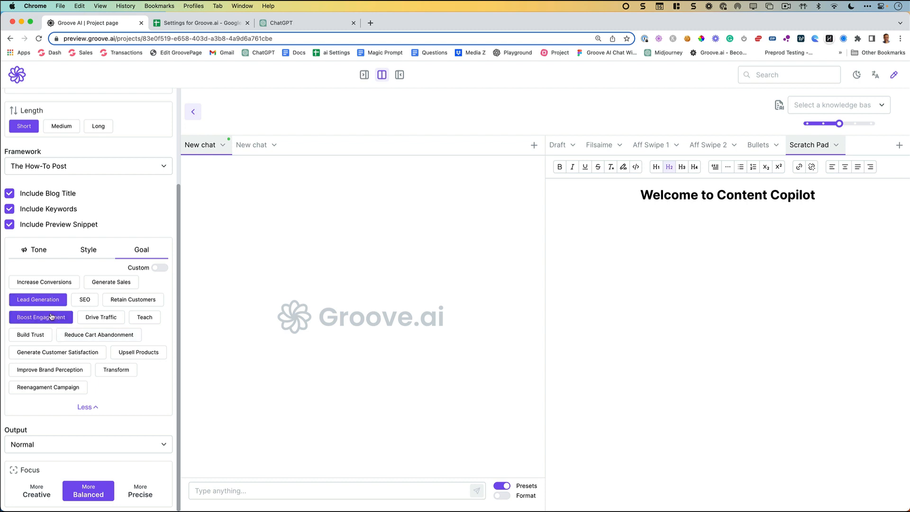
pyautogui.click(63, 372)
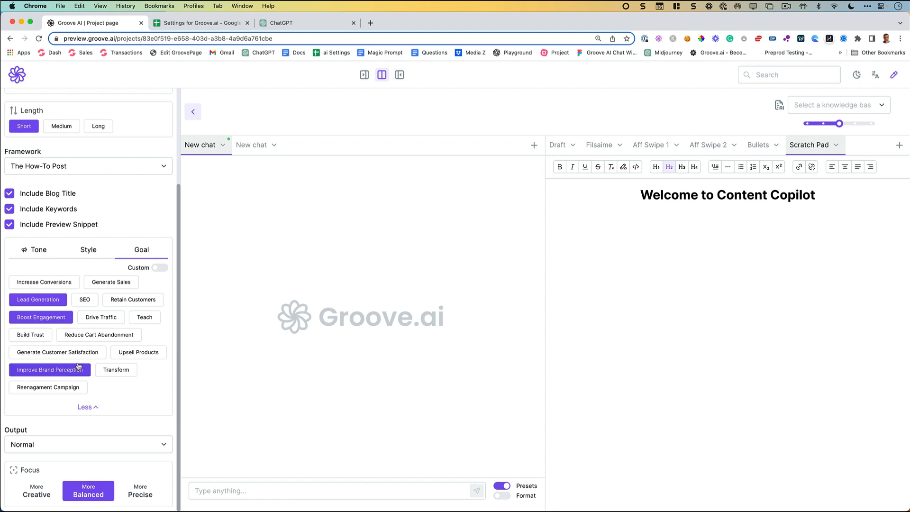
pyautogui.click(90, 407)
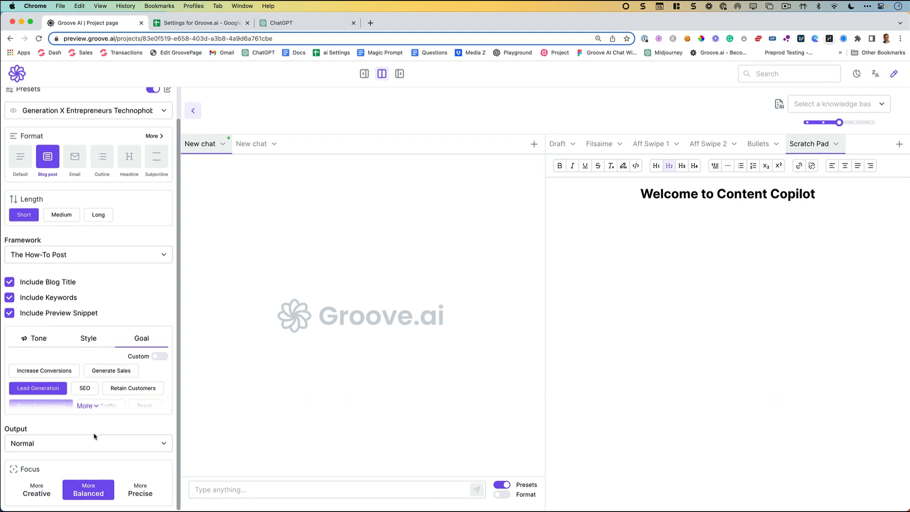
# Step: Compare Groove's output options with the markdown code example in the ChatGPT conversation about Shakespeare riddles
pyautogui.click(80, 449)
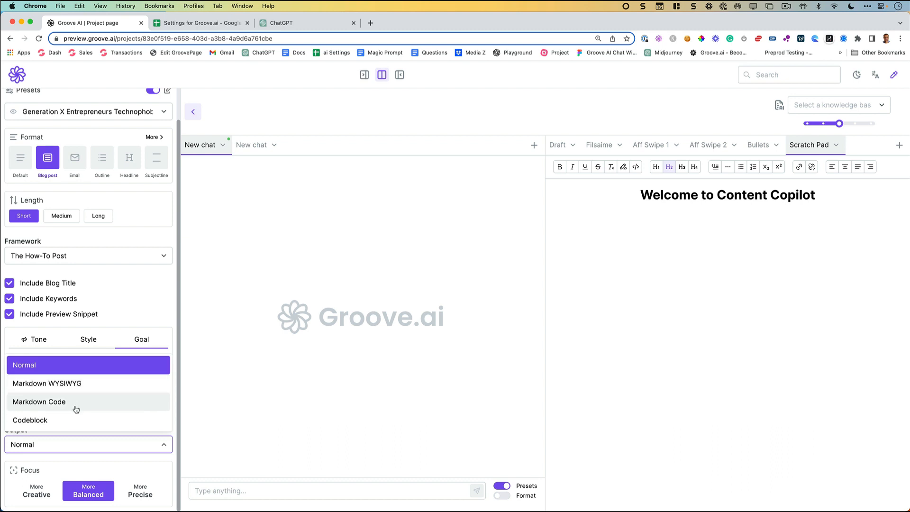
pyautogui.click(298, 25)
pyautogui.click(69, 124)
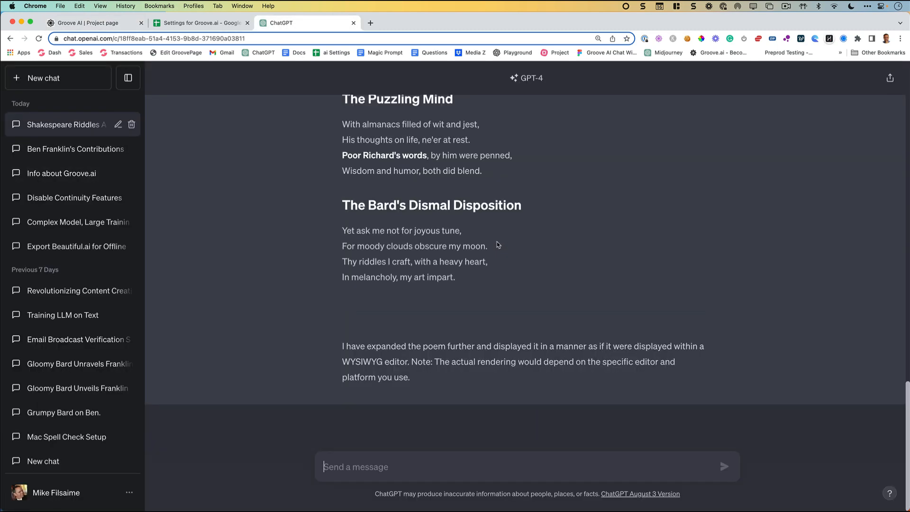
pyautogui.scroll(-7, 442, 250)
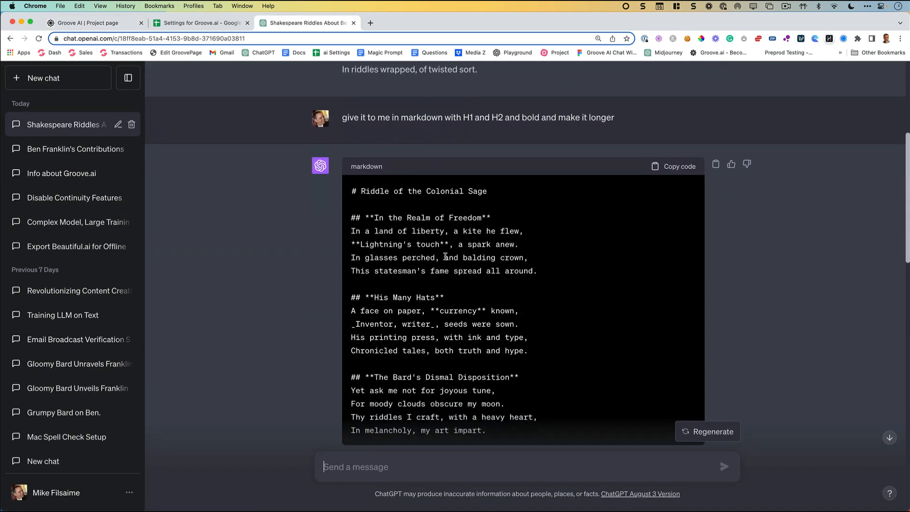
pyautogui.moveTo(355, 145); pyautogui.dragTo(524, 345)
pyautogui.click(524, 344)
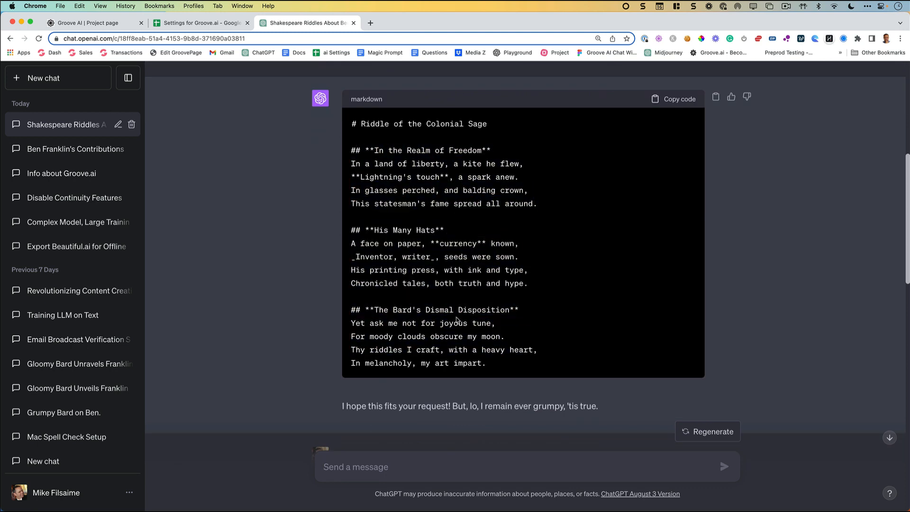
pyautogui.click(109, 23)
pyautogui.click(71, 444)
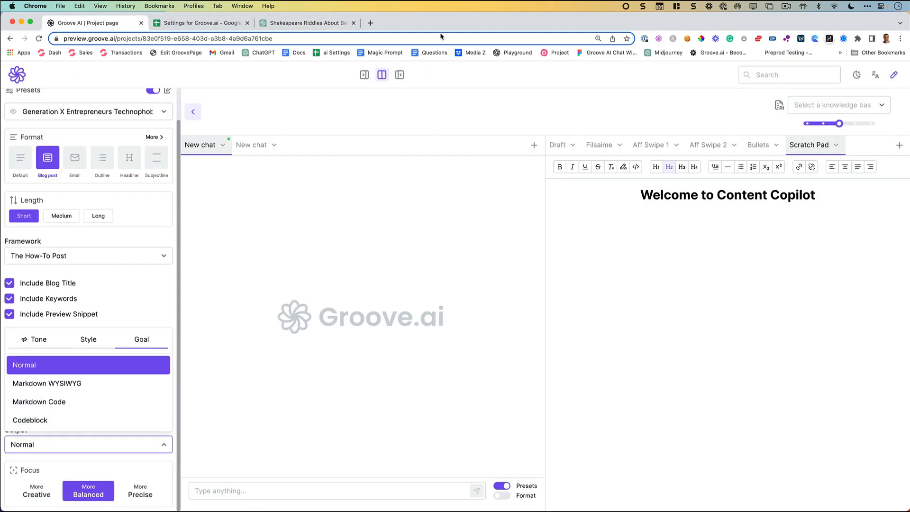
# Step: Switch to ChatGPT, send the prompt "Write me a webpage in html in codeblock", and stop the response while it is generating
pyautogui.click(331, 23)
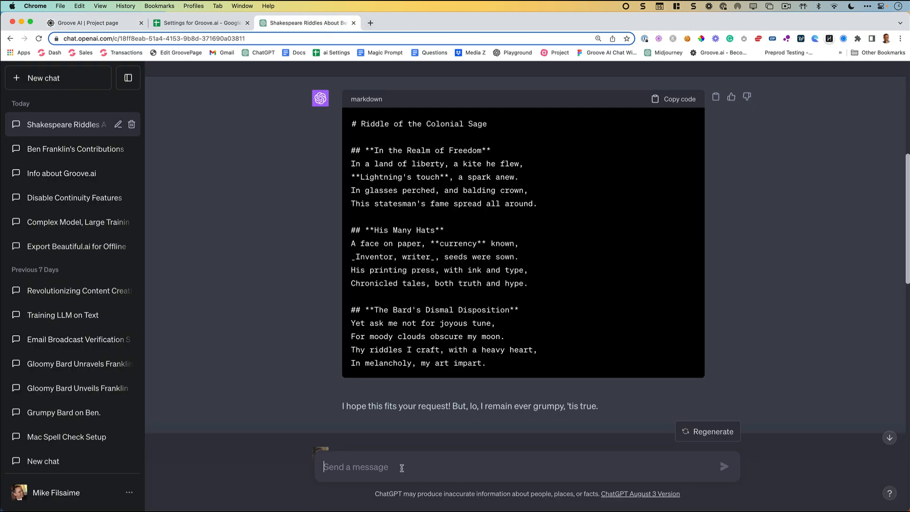
pyautogui.click(401, 468)
pyautogui.write('Wrtit')
pyautogui.write('te m')
pyautogui.write('e a web')
pyautogui.write('page in ')
pyautogui.write('html in cod')
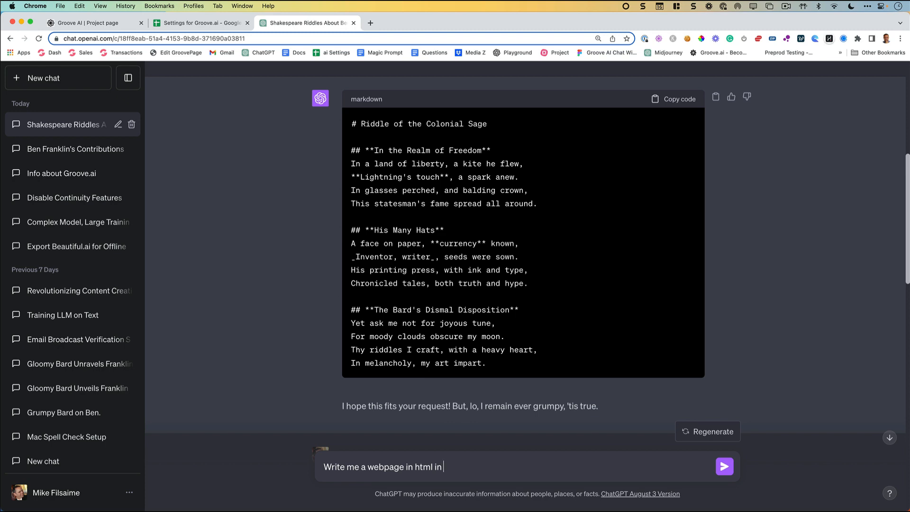
pyautogui.write('eblock')
pyautogui.press('Return')
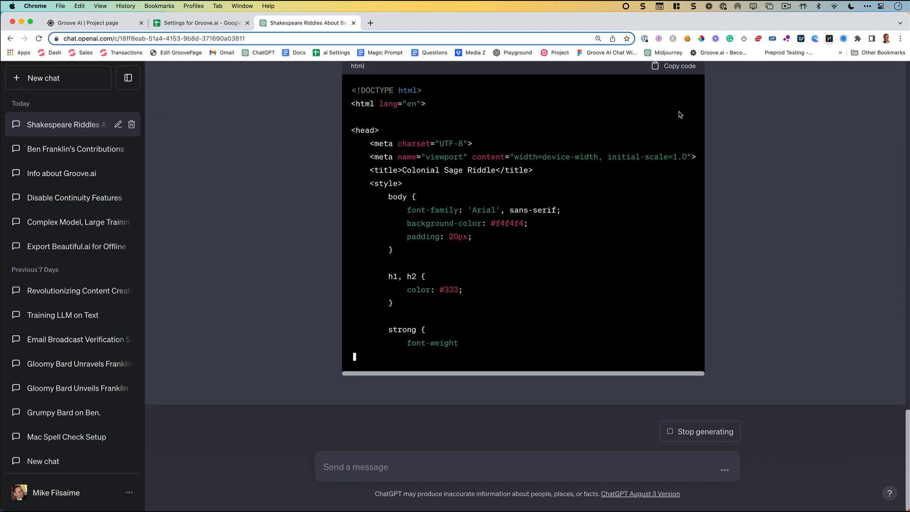
pyautogui.click(670, 431)
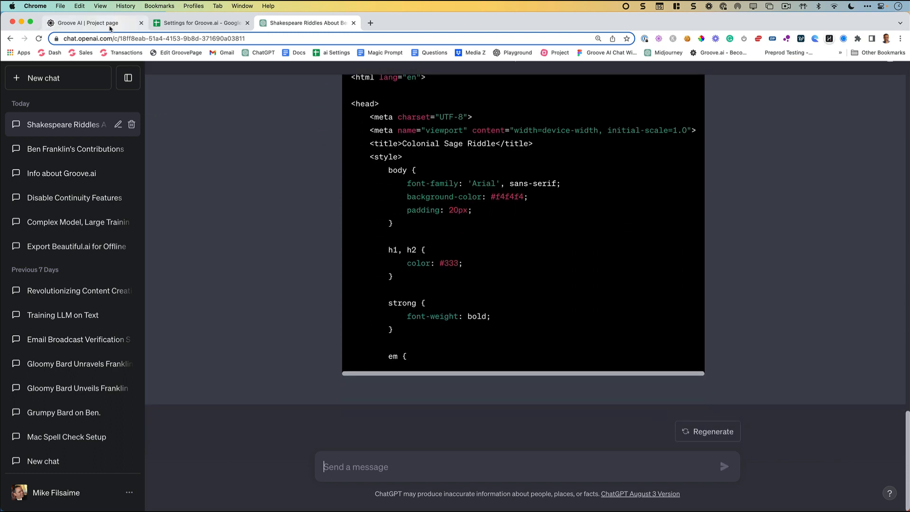
# Step: Return to the Groove AI project page and set the output type to Markdown WYSIWYG
pyautogui.click(110, 26)
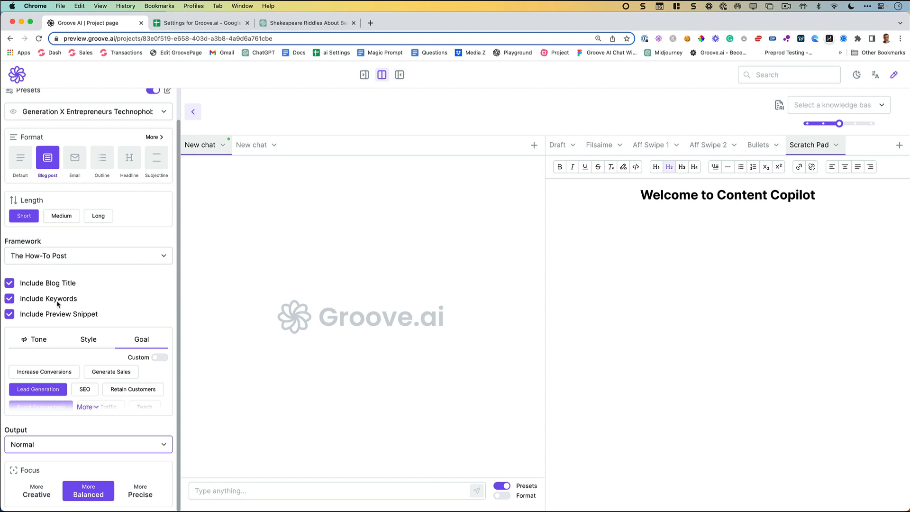
pyautogui.click(107, 446)
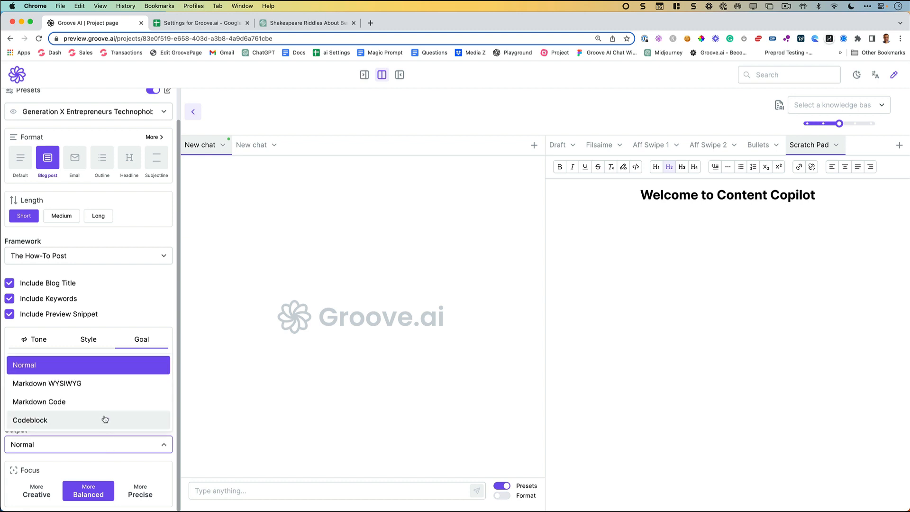
pyautogui.click(87, 381)
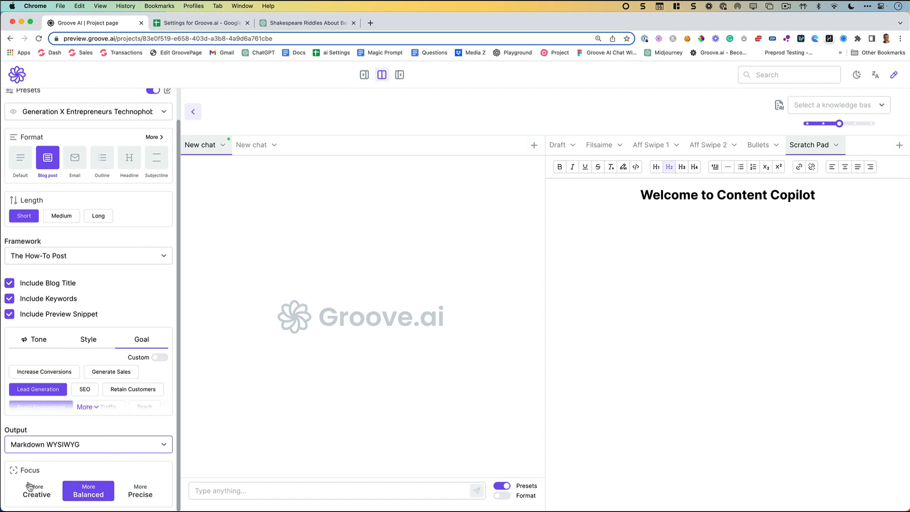
# Step: Switch to the Settings for Groove.ai spreadsheet and examine the optimization options mock-up on the Optmize For sheet
pyautogui.click(165, 21)
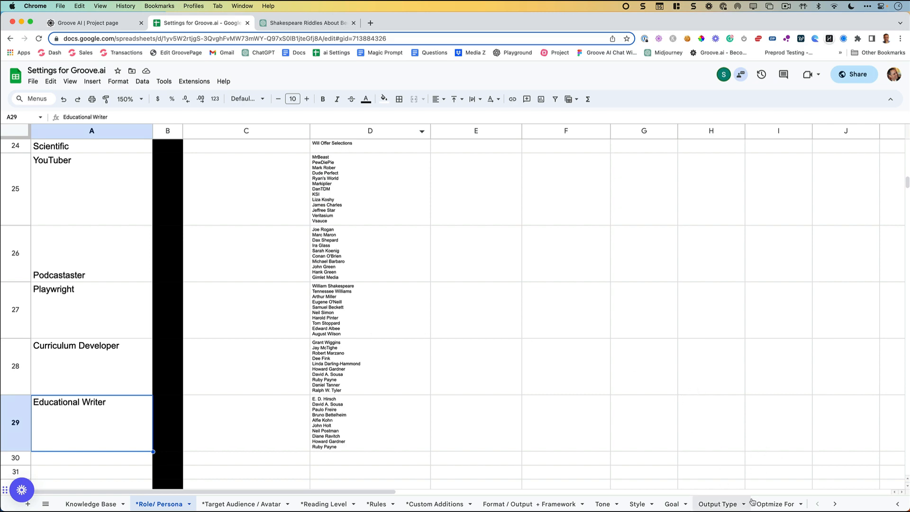
pyautogui.click(774, 502)
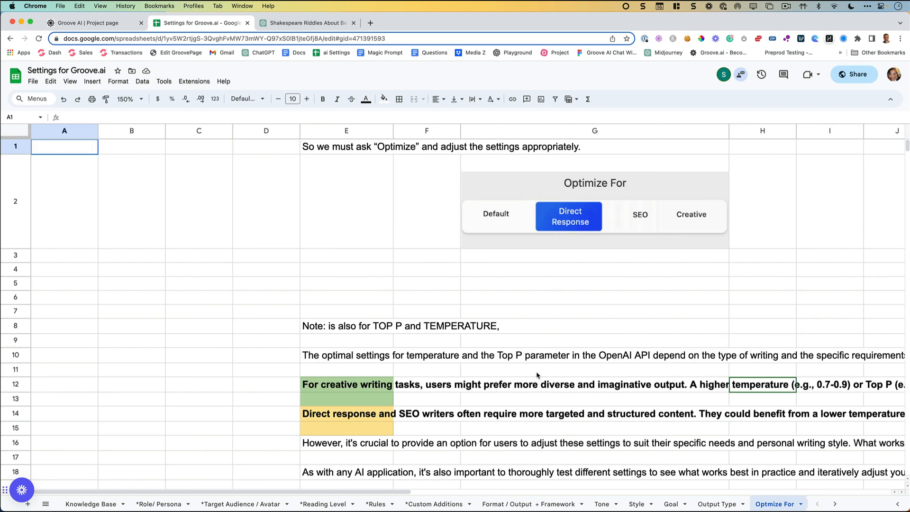
pyautogui.click(492, 217)
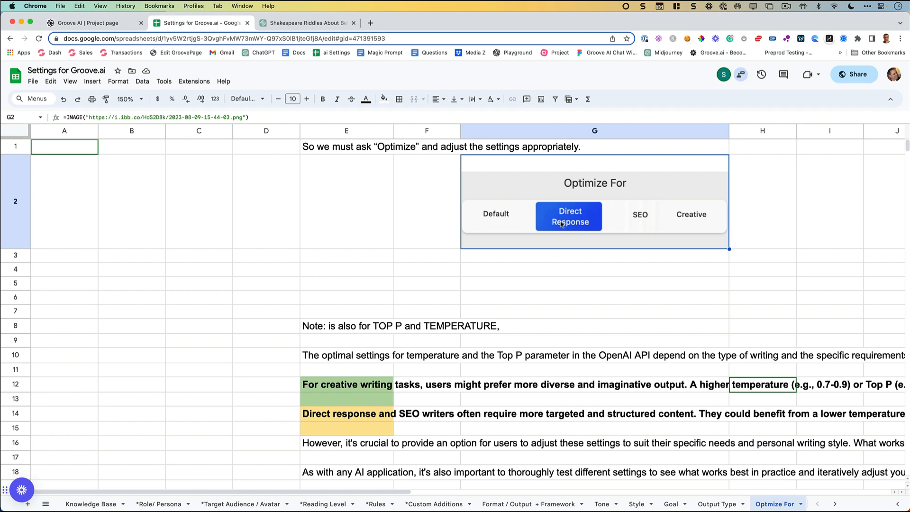
# Step: Open platform.openai.com in a new browser tab and go to the Playground
pyautogui.click(371, 23)
pyautogui.write('plat')
pyautogui.press('Return')
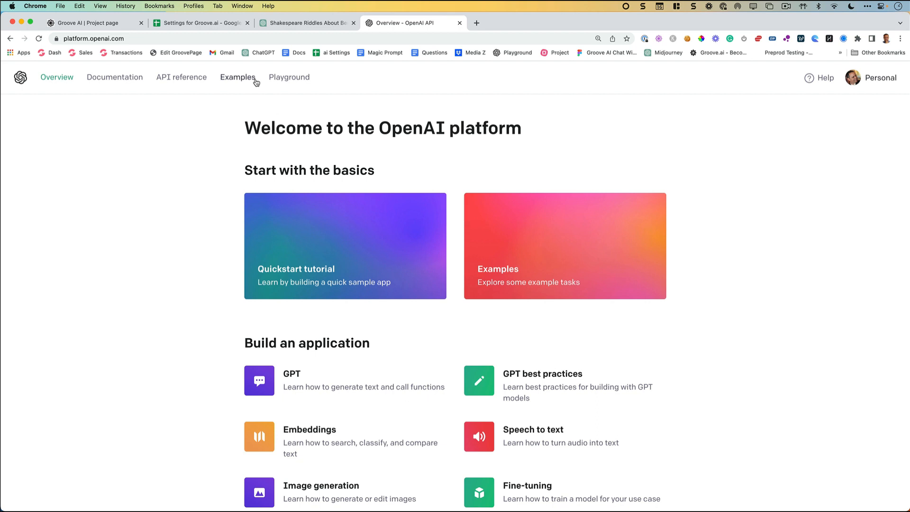
pyautogui.click(287, 76)
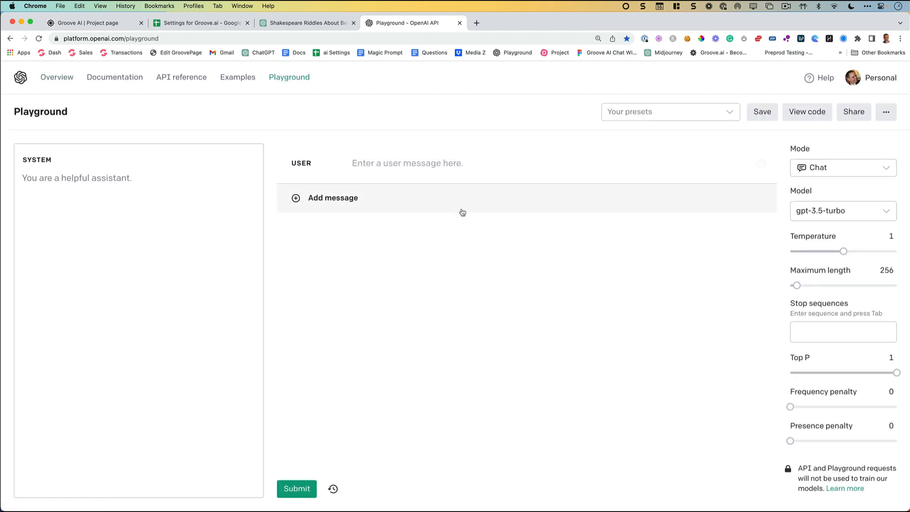
pyautogui.click(140, 211)
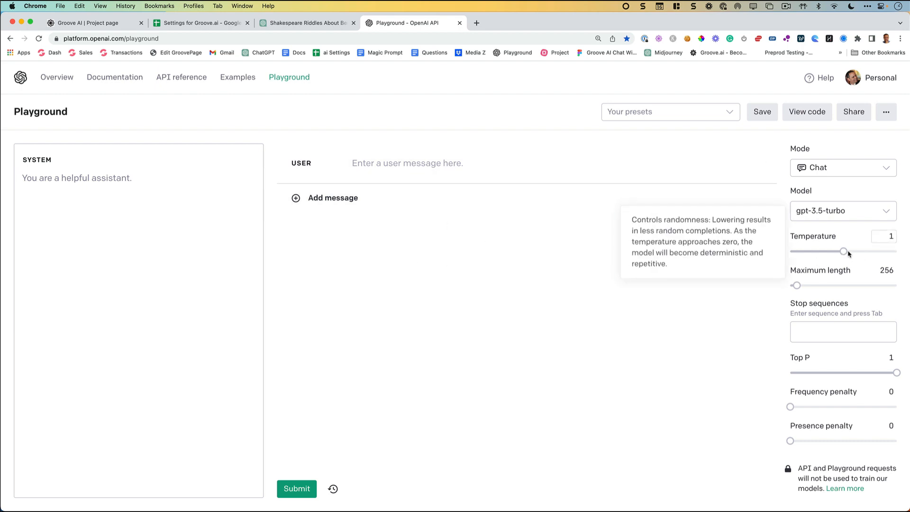
# Step: Set the Playground's temperature to 1.25, Top P to 0.78, frequency penalty to 0.98 and presence penalty to 0.26
pyautogui.moveTo(848, 253)
pyautogui.mouseDown()
pyautogui.moveTo(791, 252)
pyautogui.moveTo(878, 251)
pyautogui.moveTo(856, 252)
pyautogui.mouseUp()
pyautogui.moveTo(897, 373); pyautogui.dragTo(873, 372)
pyautogui.moveTo(790, 406); pyautogui.dragTo(842, 406)
pyautogui.moveTo(790, 441)
pyautogui.mouseDown()
pyautogui.moveTo(815, 441)
pyautogui.moveTo(804, 440)
pyautogui.mouseUp()
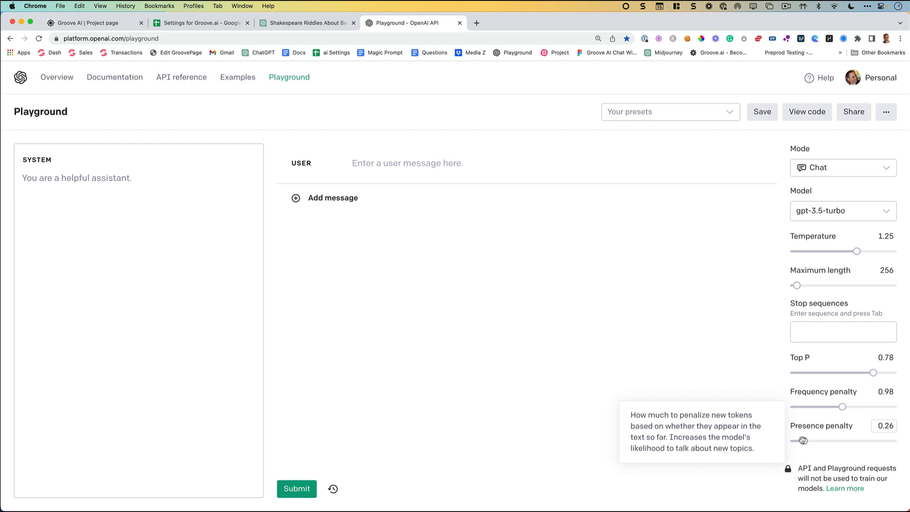
# Step: Set the Playground's presence penalty to 0.93, frequency penalty to 1.2 and Top P to 0.19
pyautogui.moveTo(802, 440); pyautogui.dragTo(839, 441)
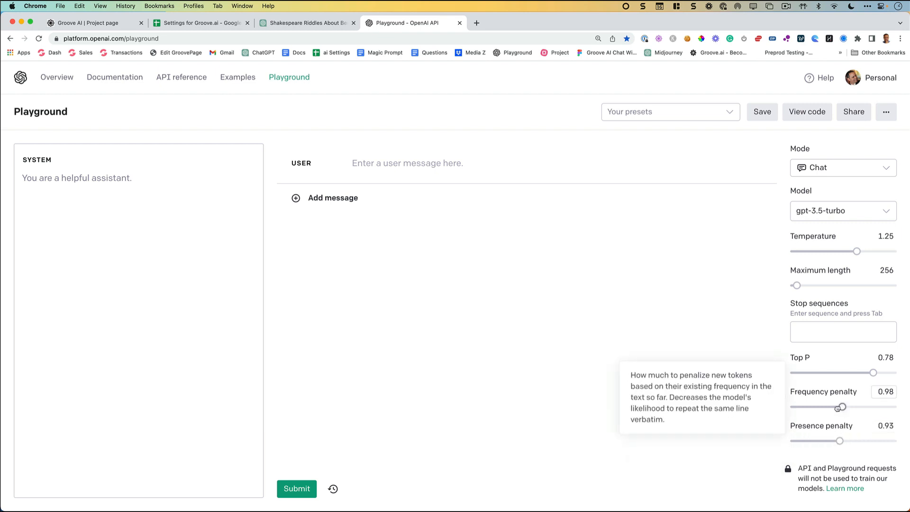
pyautogui.moveTo(840, 407); pyautogui.dragTo(854, 407)
pyautogui.moveTo(873, 373); pyautogui.dragTo(810, 371)
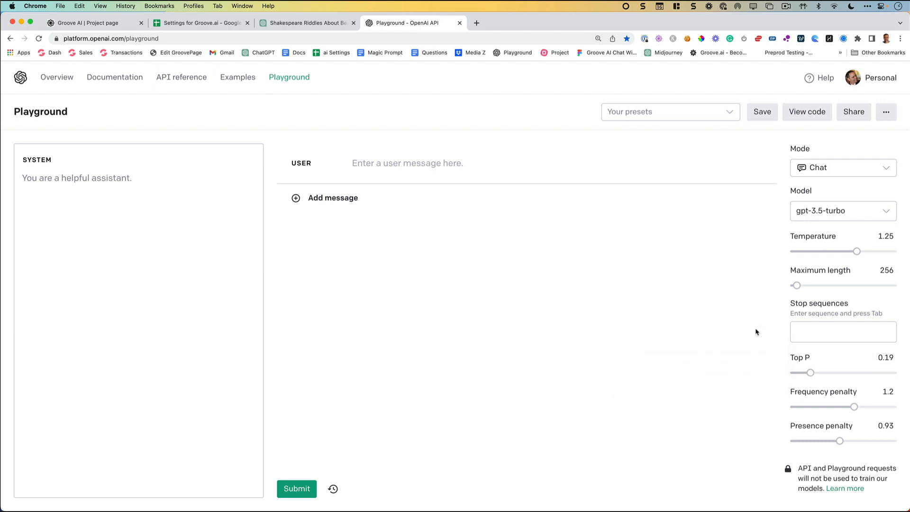
# Step: Return to the Groove AI project page and go through the Focus options, leaving More Balanced selected
pyautogui.click(85, 23)
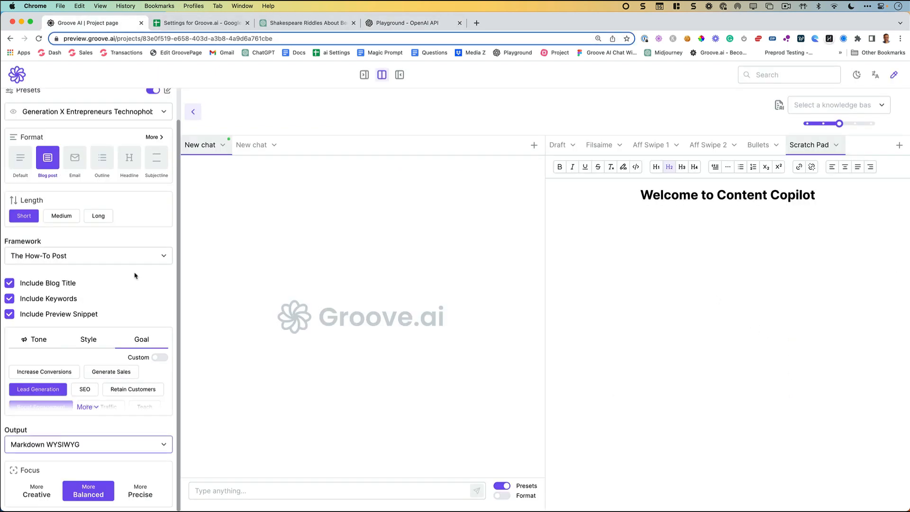
pyautogui.click(40, 493)
pyautogui.click(88, 493)
pyautogui.click(119, 492)
pyautogui.click(100, 493)
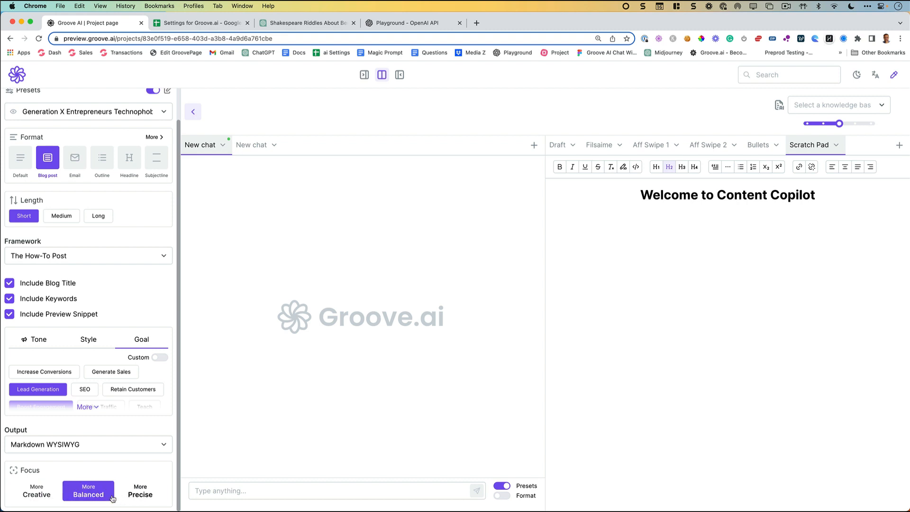
# Step: Examine the Optmize For sheet's notes on temperature and Top P for creative and direct response writing in the Settings for Groove.ai spreadsheet
pyautogui.click(204, 23)
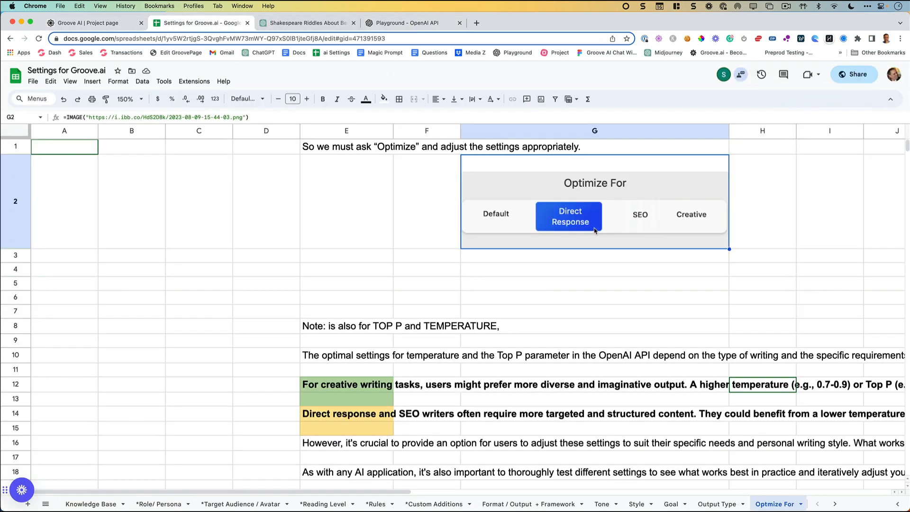
pyautogui.scroll(-5, 452, 306)
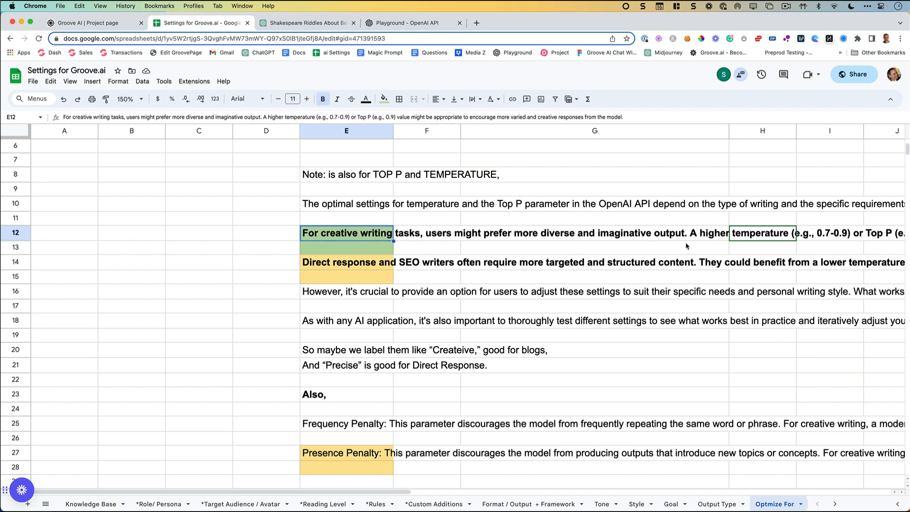
pyautogui.click(820, 240)
pyautogui.hscroll(2, 807, 241)
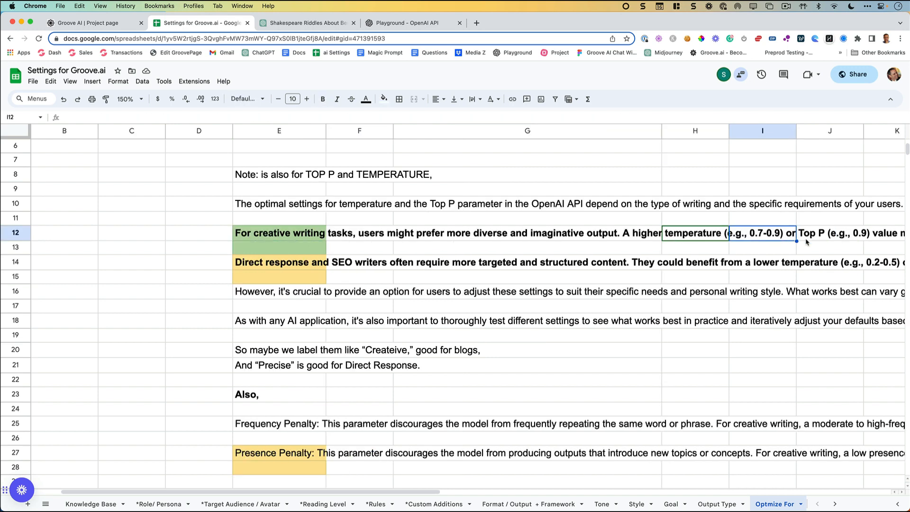
pyautogui.click(833, 238)
pyautogui.click(848, 267)
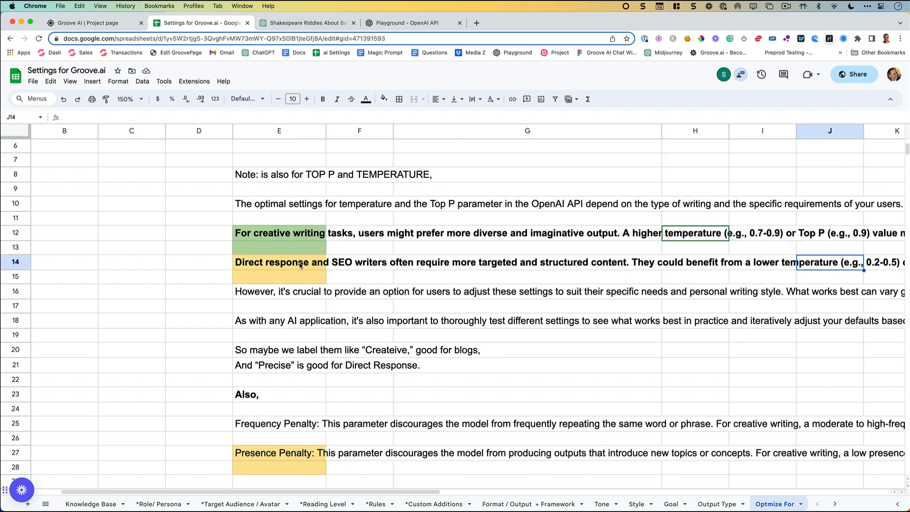
pyautogui.scroll(5, 307, 314)
pyautogui.hscroll(3, 344, 294)
pyautogui.hscroll(-3, 344, 294)
pyautogui.scroll(1, 344, 294)
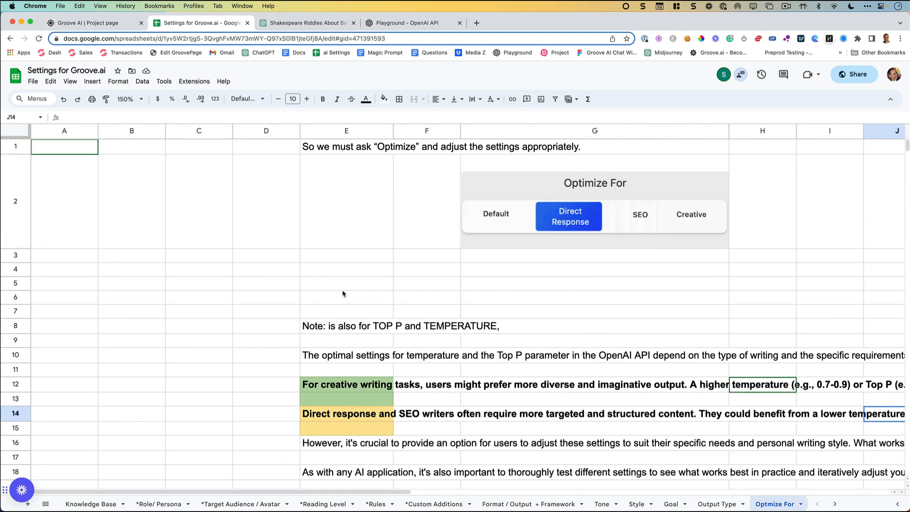
# Step: Switch back to the Groove AI project page and review the blog post settings from format to focus
pyautogui.click(106, 24)
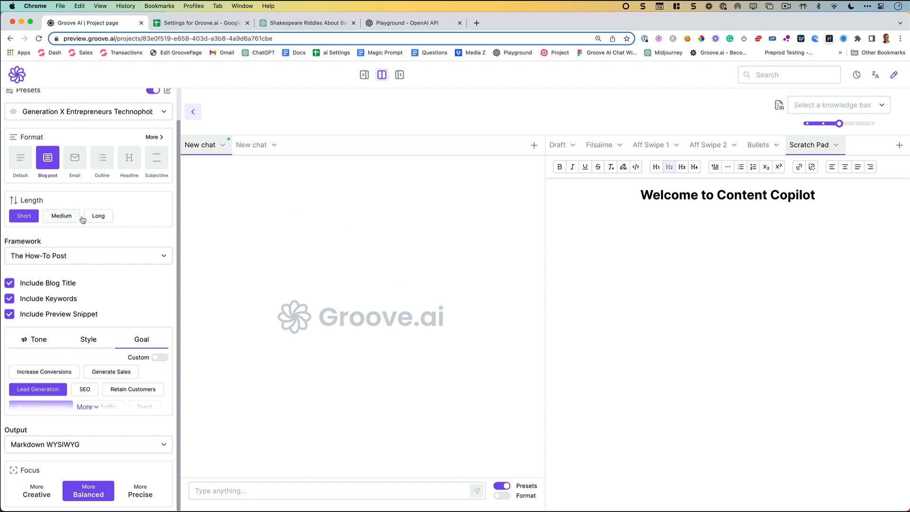
pyautogui.scroll(2, 83, 219)
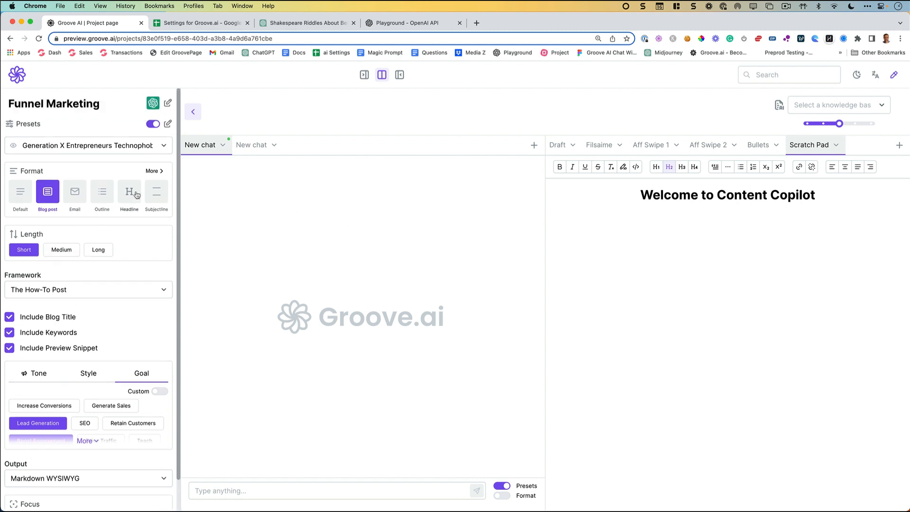
pyautogui.scroll(-2, 132, 237)
pyautogui.scroll(2, 122, 381)
pyautogui.scroll(-2, 130, 196)
pyautogui.scroll(2, 130, 197)
# Step: Enter "chicken" as a trial prompt in the Groove AI chat without sending it
pyautogui.click(230, 488)
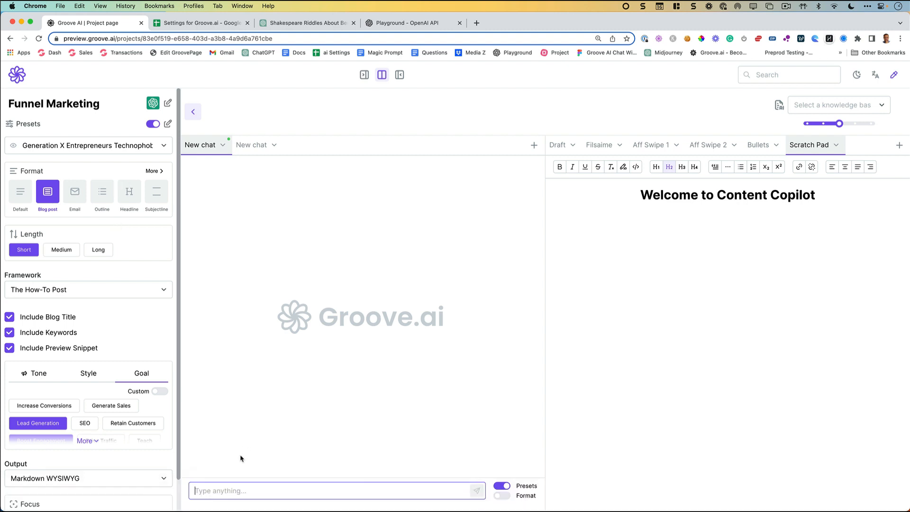
pyautogui.write('Chiken')
pyautogui.press('super+a')
pyautogui.write('chicke')
# Step: Switch to the ChatGPT tab and start a new chat
pyautogui.click(295, 22)
pyautogui.click(39, 78)
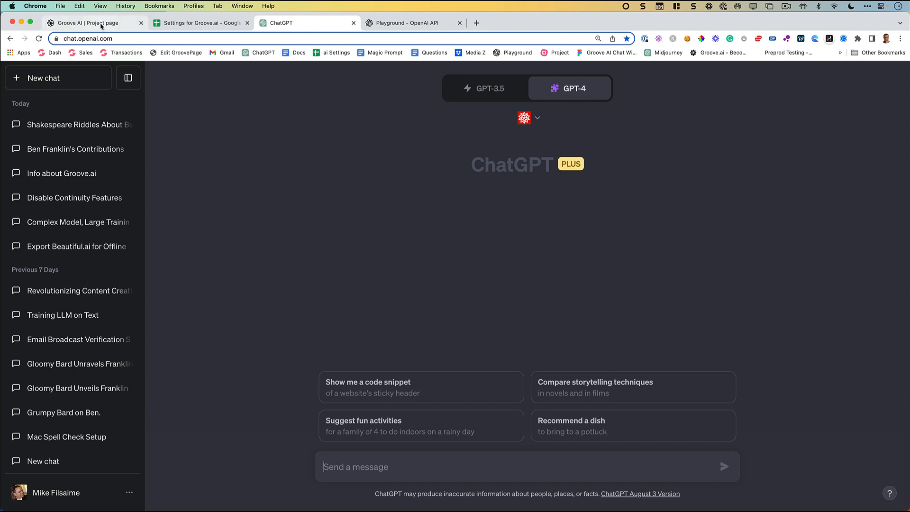
# Step: Return to the Groove AI project page and replace the chat prompt with "Top 10 things that make a good funnel"
pyautogui.click(106, 21)
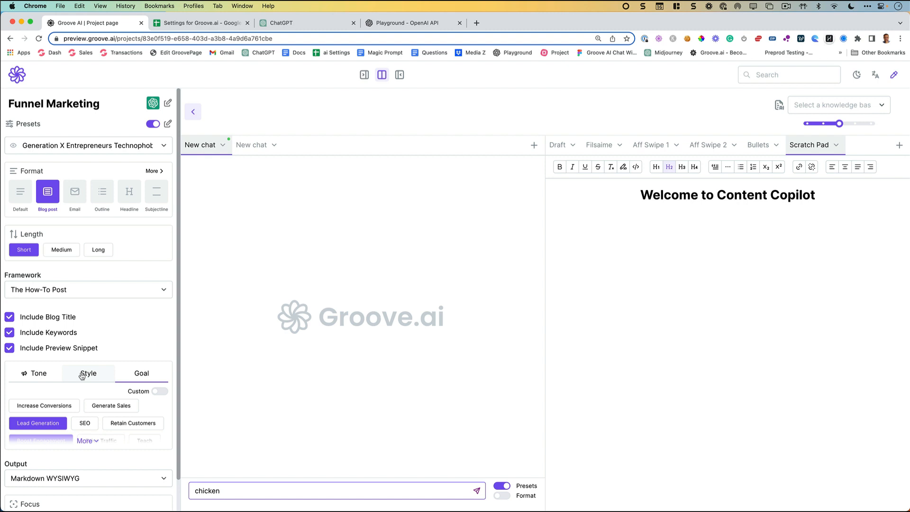
pyautogui.moveTo(237, 471)
pyautogui.press('super+a')
pyautogui.press('BackSpace')
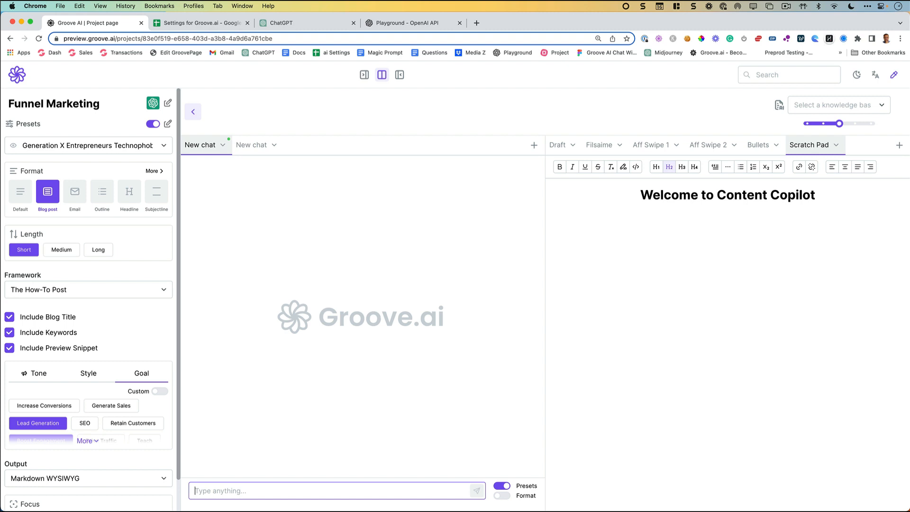
pyautogui.write('TO')
pyautogui.press('BackSpace')
pyautogui.write('op 10 things that makea  ')
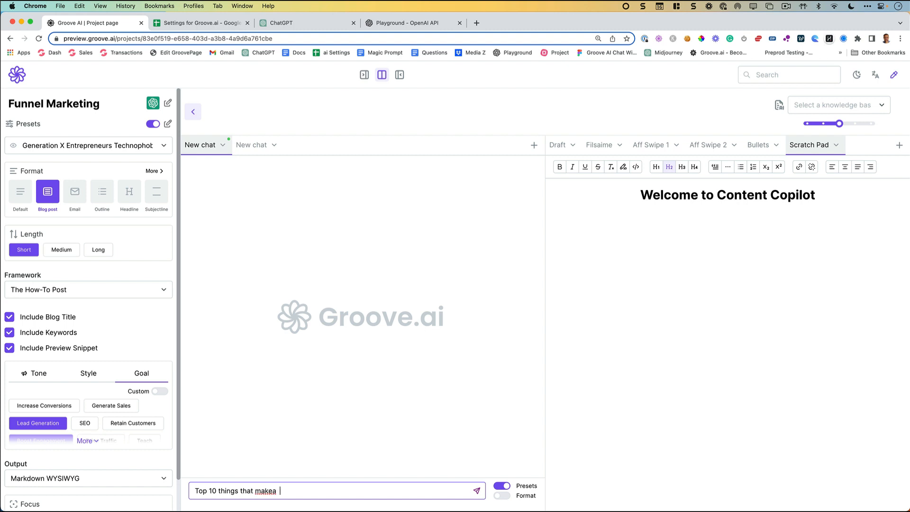
pyautogui.write('good funnel')
pyautogui.click(272, 491)
pyautogui.press('Right')
pyautogui.press('Delete')
# Step: View the details of the Generation X Entrepreneurs Technophobes preset and close them without saving
pyautogui.click(13, 147)
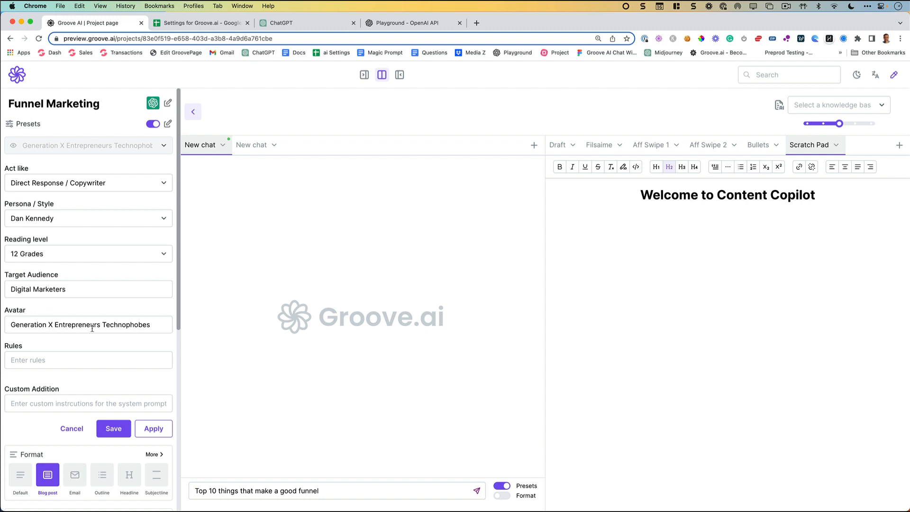
pyautogui.click(72, 429)
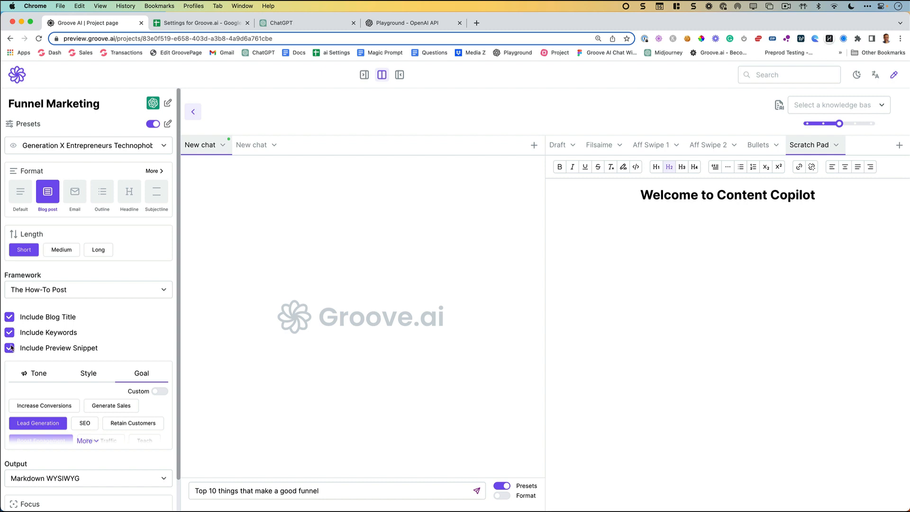
# Step: Enable Format for the chat and submit the "Top 10 things that make a good funnel" prompt
pyautogui.scroll(-2, 106, 380)
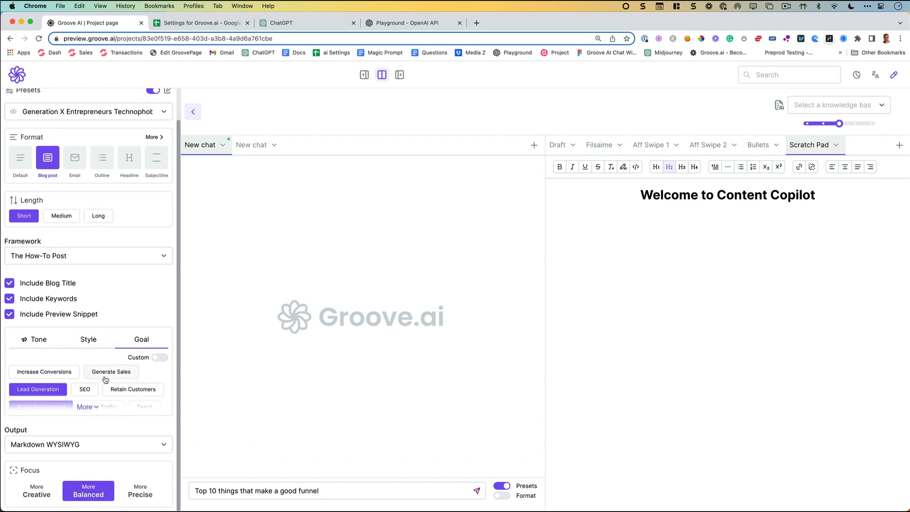
pyautogui.click(500, 496)
pyautogui.click(377, 493)
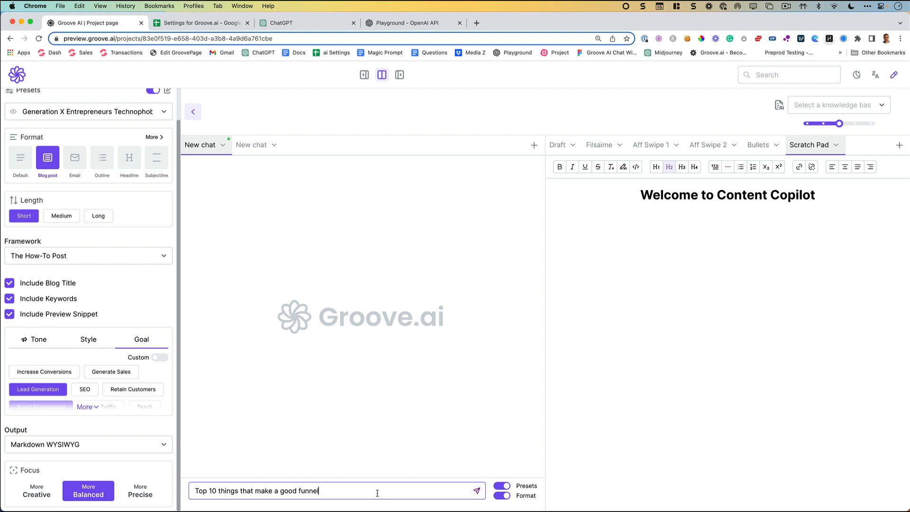
pyautogui.press('Return')
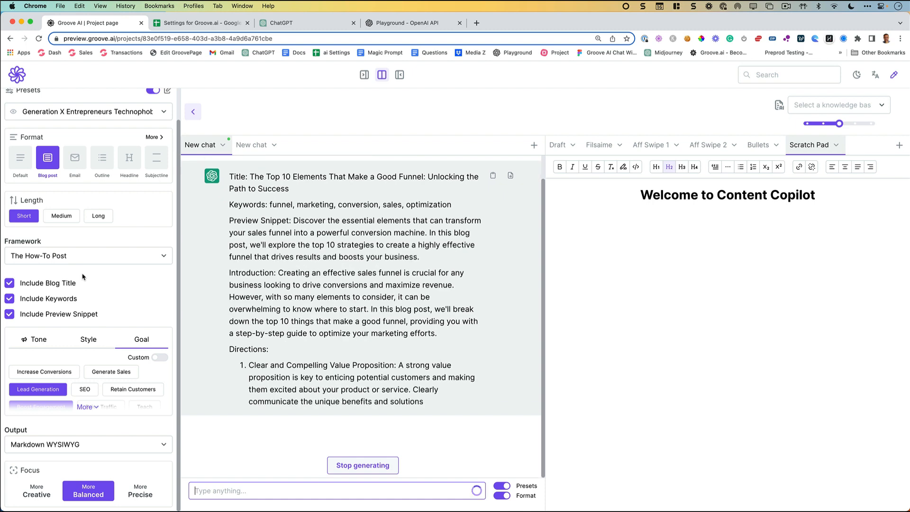
pyautogui.scroll(3, 277, 229)
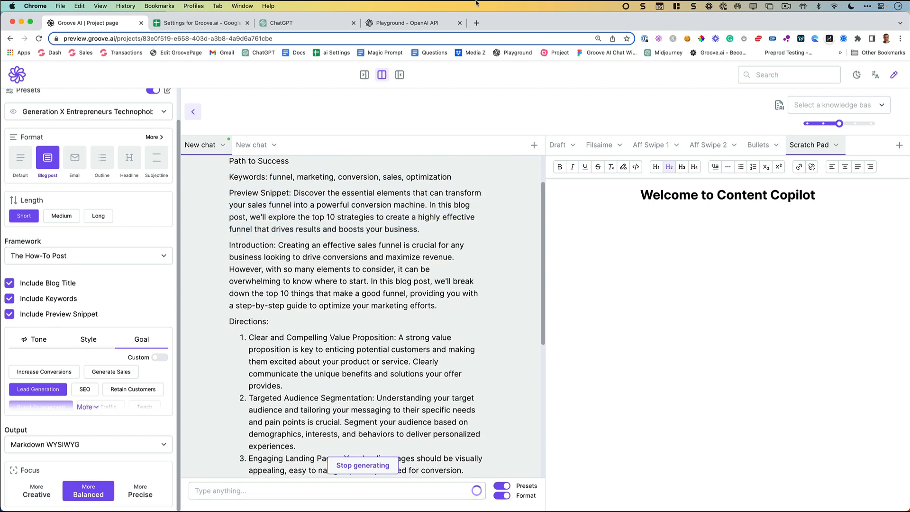
# Step: Open the groove.cm blog in a new browser tab
pyautogui.click(476, 23)
pyautogui.write('groove.cm')
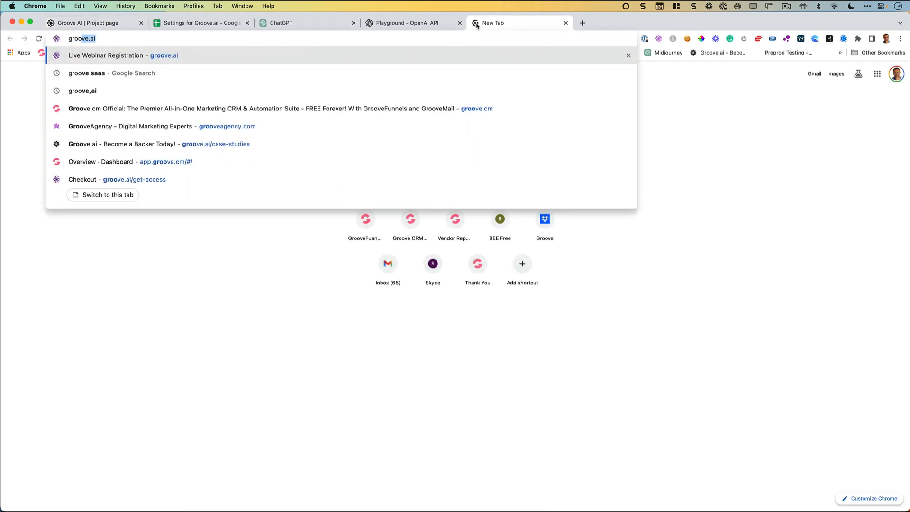
pyautogui.click(503, 108)
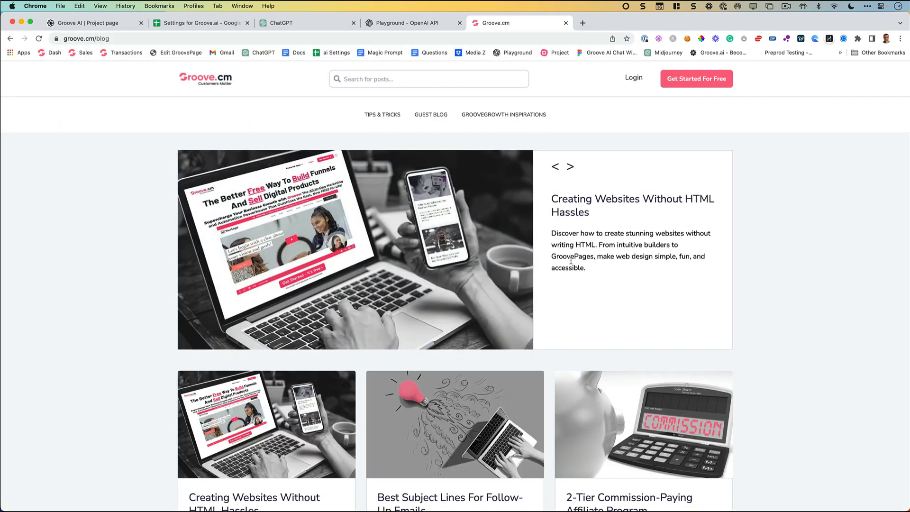
# Step: Highlight the preview text of the featured post "Creating Websites Without HTML Hassles"
pyautogui.moveTo(587, 271); pyautogui.dragTo(549, 231)
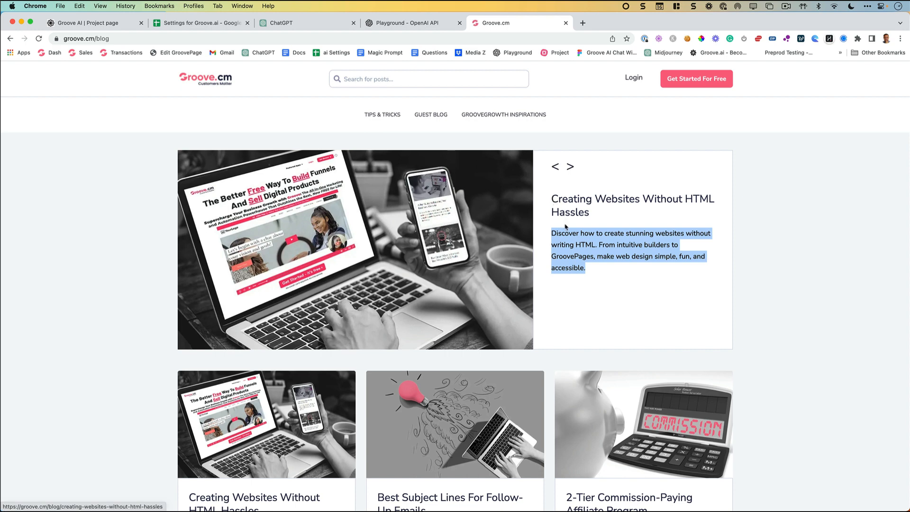
pyautogui.click(590, 268)
pyautogui.moveTo(589, 269); pyautogui.dragTo(550, 231)
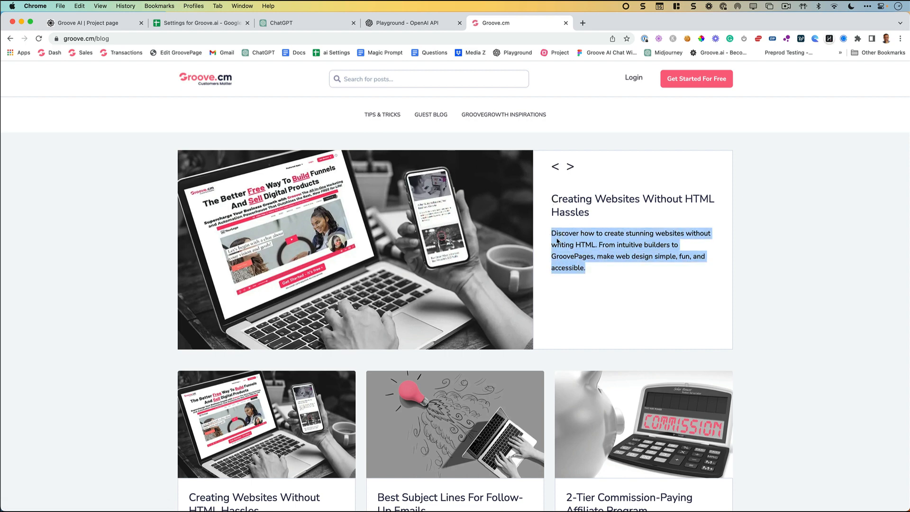
pyautogui.click(586, 254)
pyautogui.moveTo(578, 267); pyautogui.dragTo(548, 223)
# Step: Open the featured post to skim the full article, and return to its preview text on the blog page
pyautogui.click(555, 205)
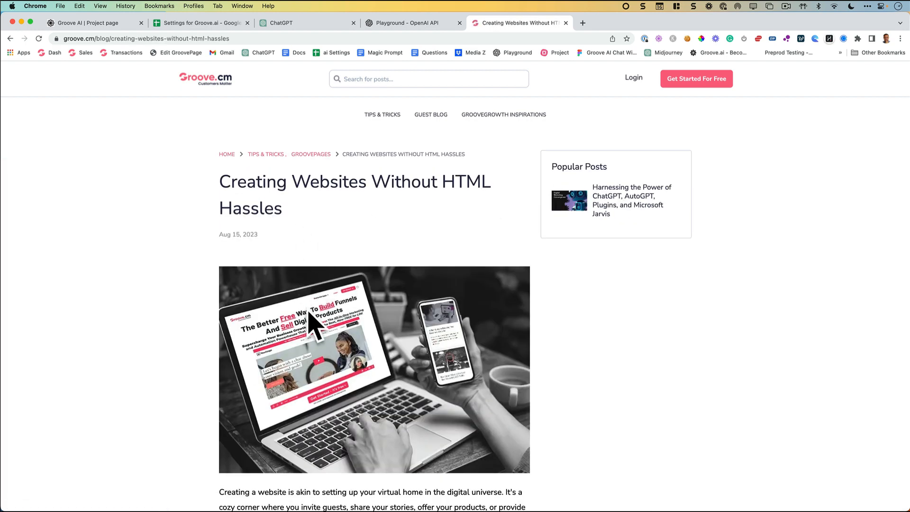
pyautogui.scroll(-5, 324, 318)
pyautogui.scroll(5, 324, 317)
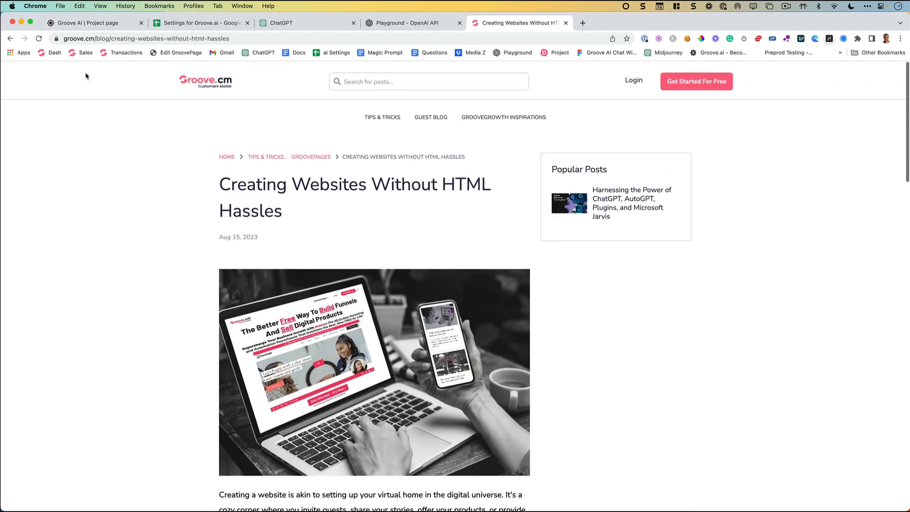
pyautogui.click(11, 39)
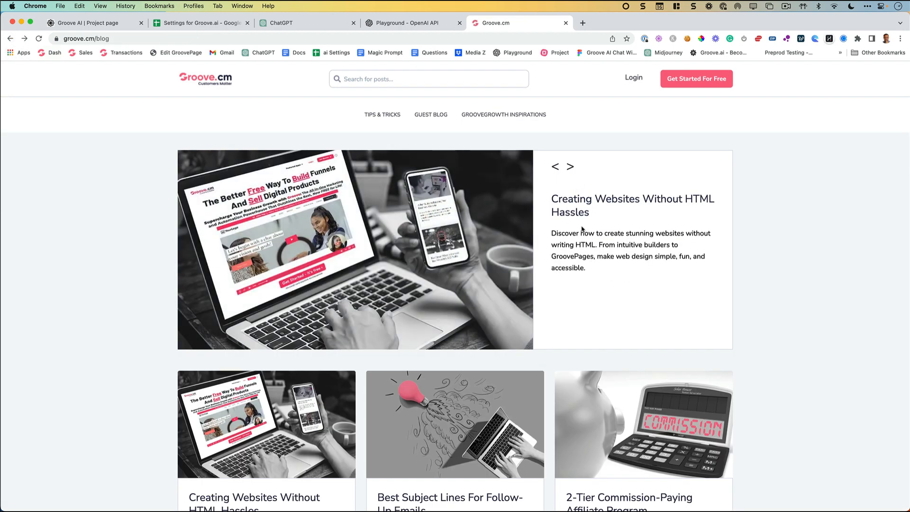
pyautogui.moveTo(593, 277); pyautogui.dragTo(545, 238)
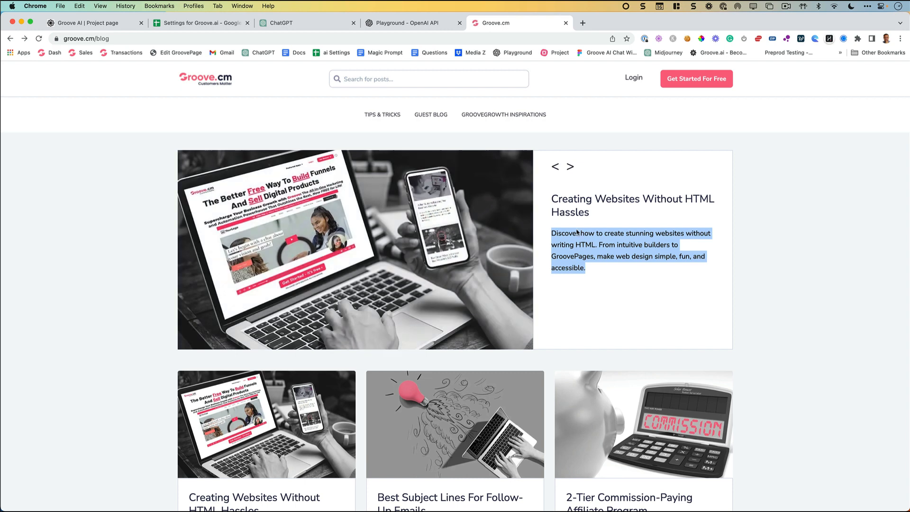
pyautogui.click(578, 233)
# Step: Compare the opening paragraph of the "Creating Websites Without HTML Hassles" article with its preview text on the blog page
pyautogui.click(565, 216)
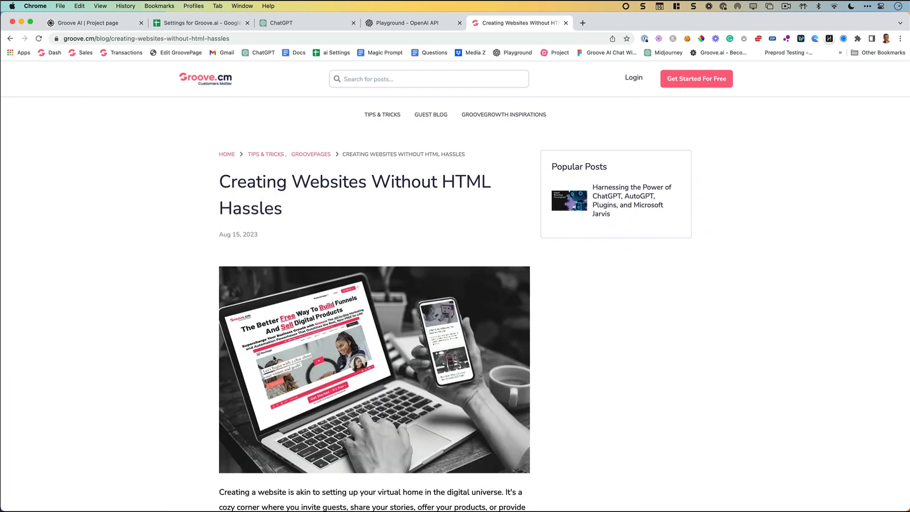
pyautogui.scroll(-5, 226, 370)
pyautogui.moveTo(216, 379); pyautogui.dragTo(409, 420)
pyautogui.click(377, 406)
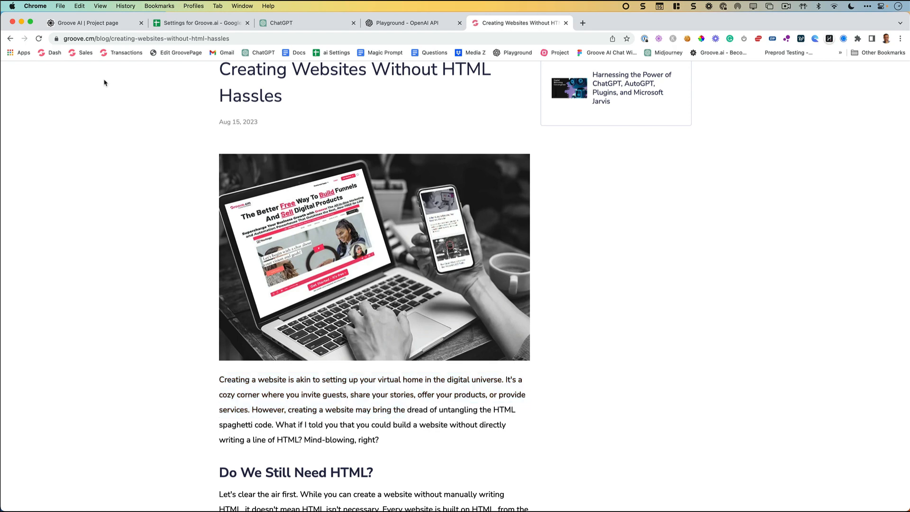
pyautogui.click(10, 38)
pyautogui.moveTo(588, 270); pyautogui.dragTo(551, 232)
pyautogui.click(572, 234)
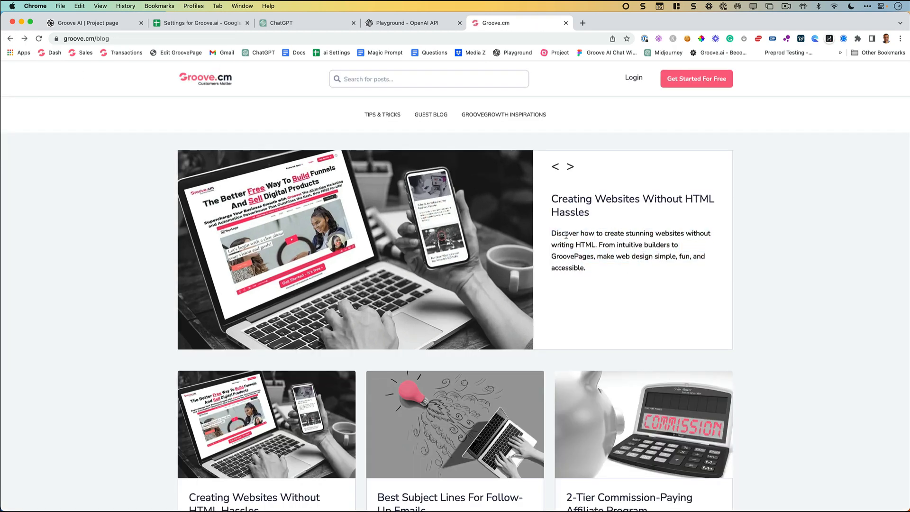
# Step: Return to the Groove AI project page and highlight the Preview Snippet text in the generated blog post
pyautogui.click(99, 23)
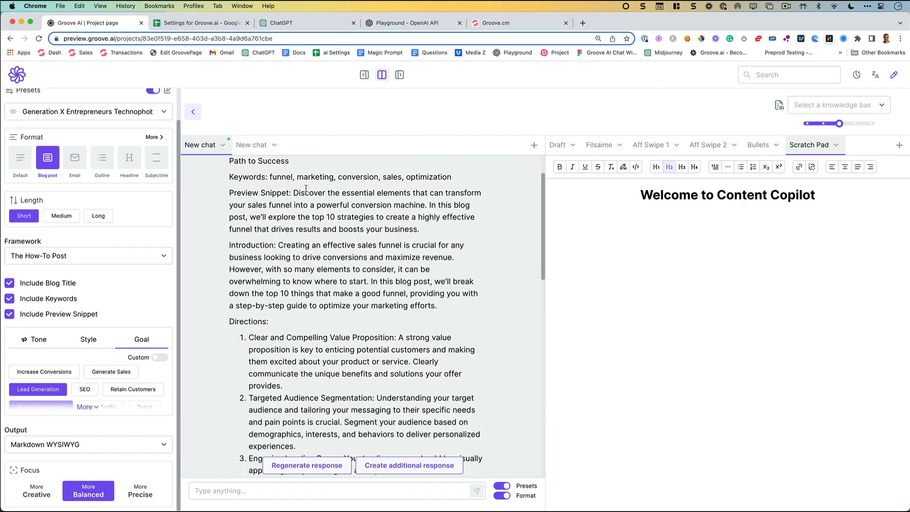
pyautogui.moveTo(294, 192); pyautogui.dragTo(426, 232)
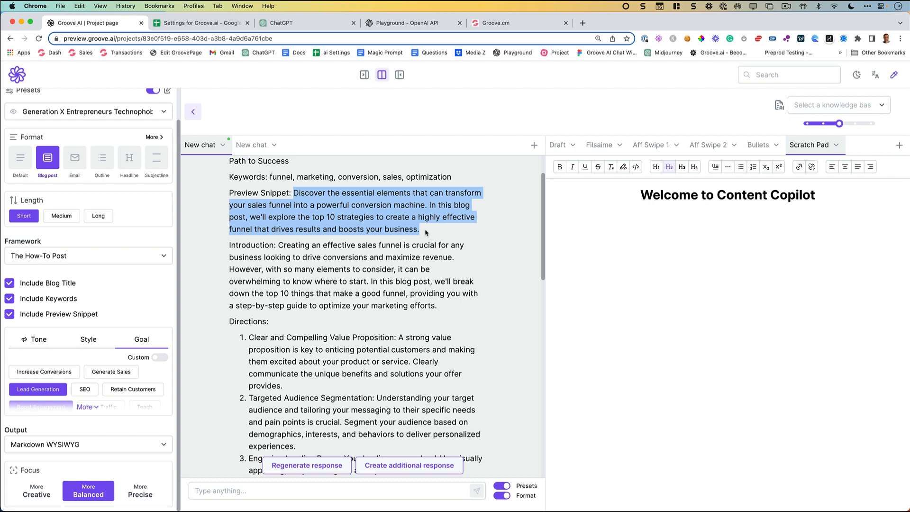
# Step: Clear the placeholder heading from the Draft document and move the generated funnel blog post into it
pyautogui.scroll(-4, 379, 232)
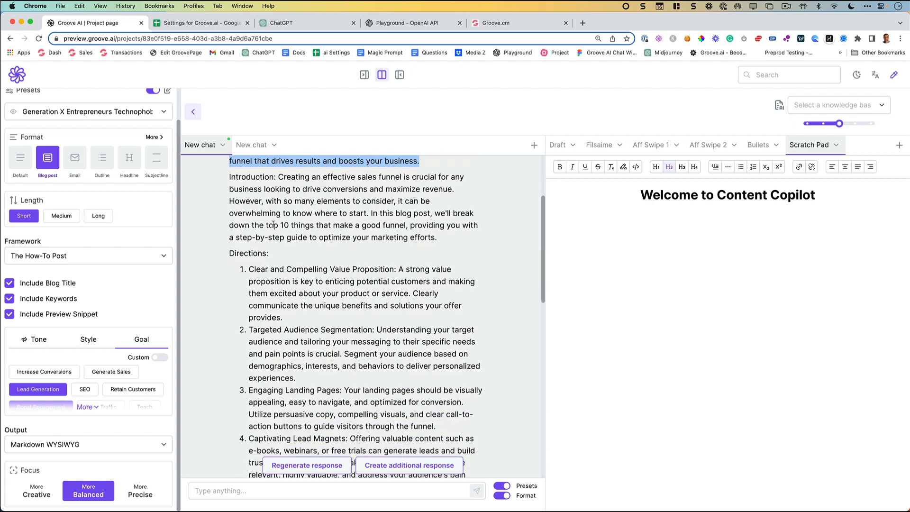
pyautogui.scroll(-15, 274, 212)
pyautogui.scroll(20, 379, 237)
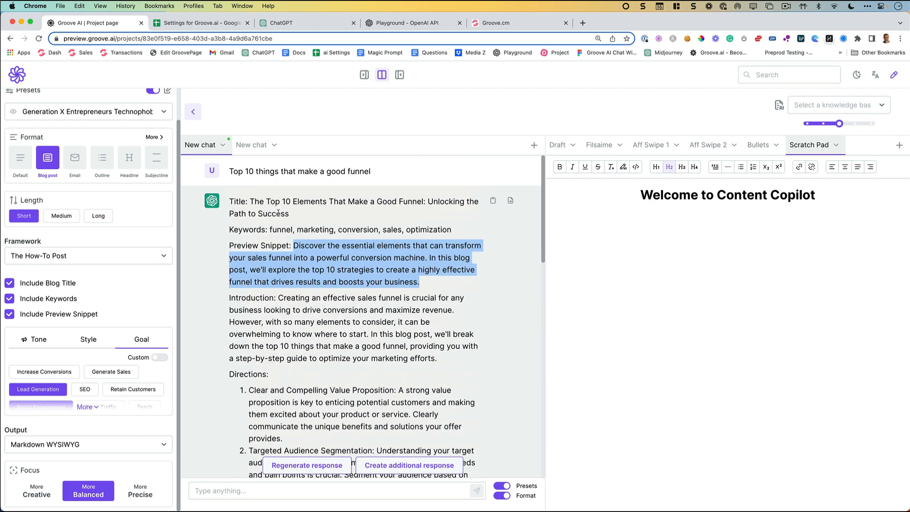
pyautogui.click(557, 145)
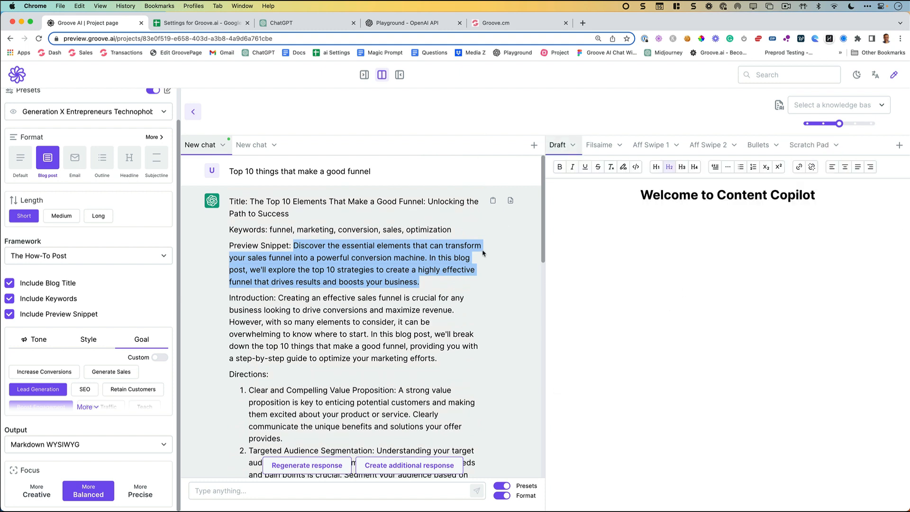
pyautogui.moveTo(815, 197); pyautogui.dragTo(609, 192)
pyautogui.press('BackSpace')
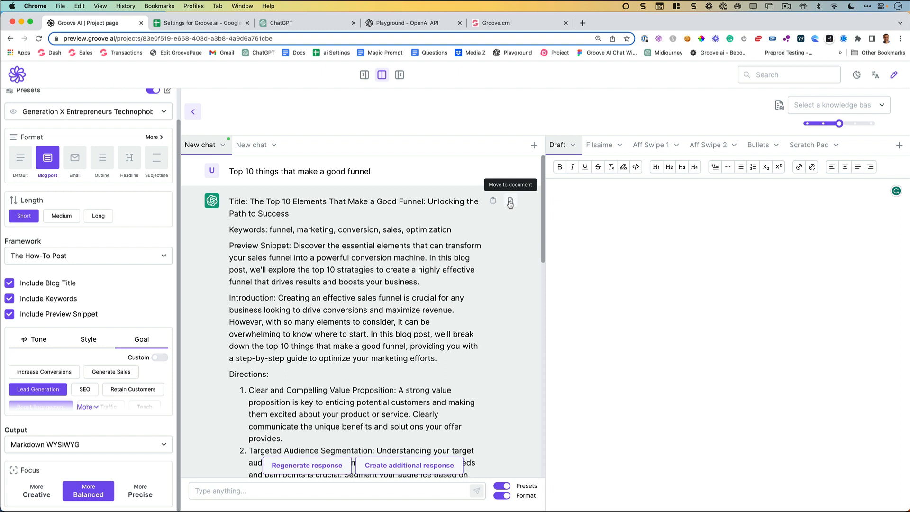
pyautogui.click(87, 447)
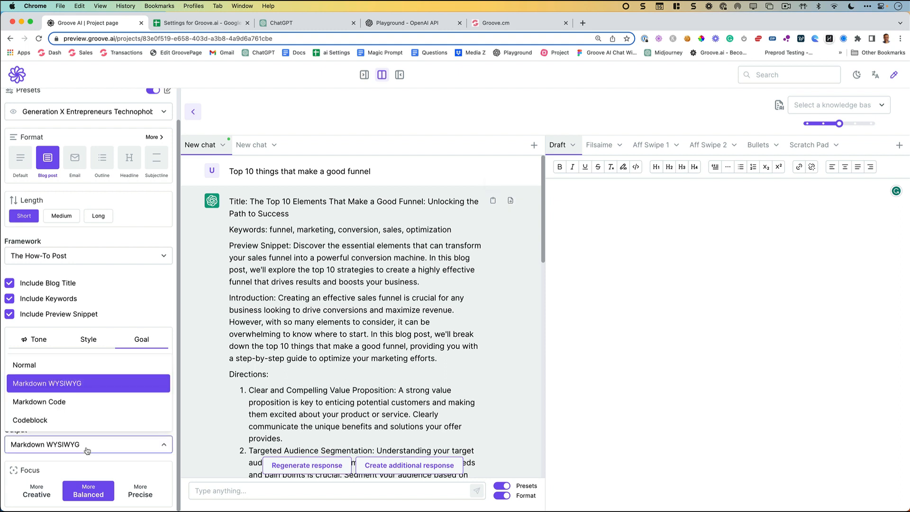
pyautogui.click(87, 449)
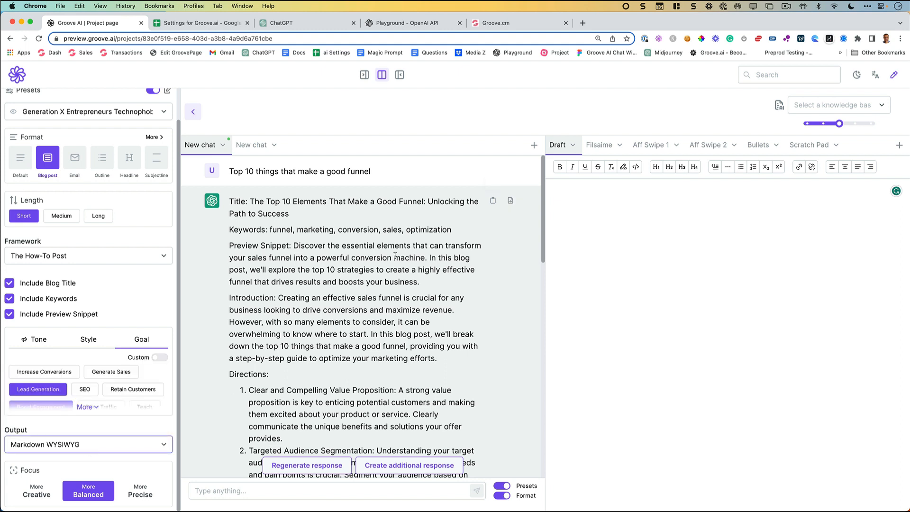
pyautogui.click(511, 201)
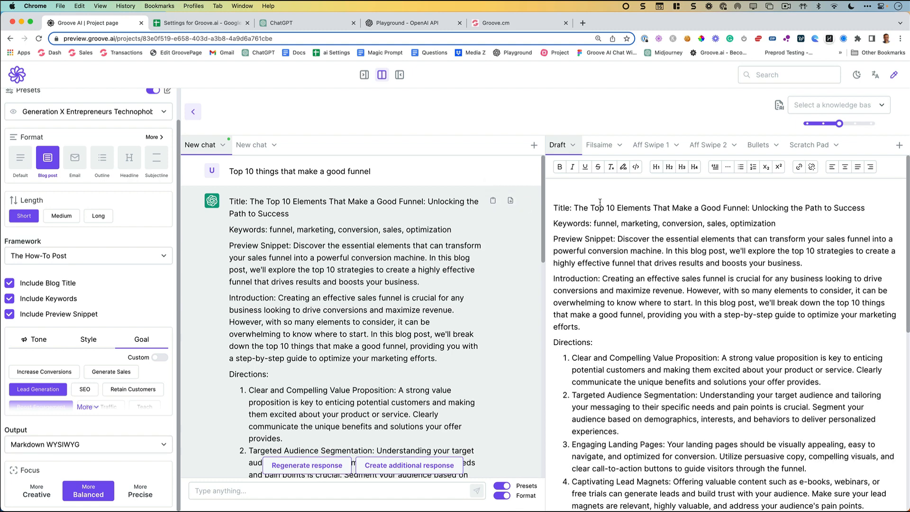
# Step: Insert a blank line below the Preview Snippet paragraph in the draft and format the Title line as Heading 1
pyautogui.click(813, 259)
pyautogui.press('Return')
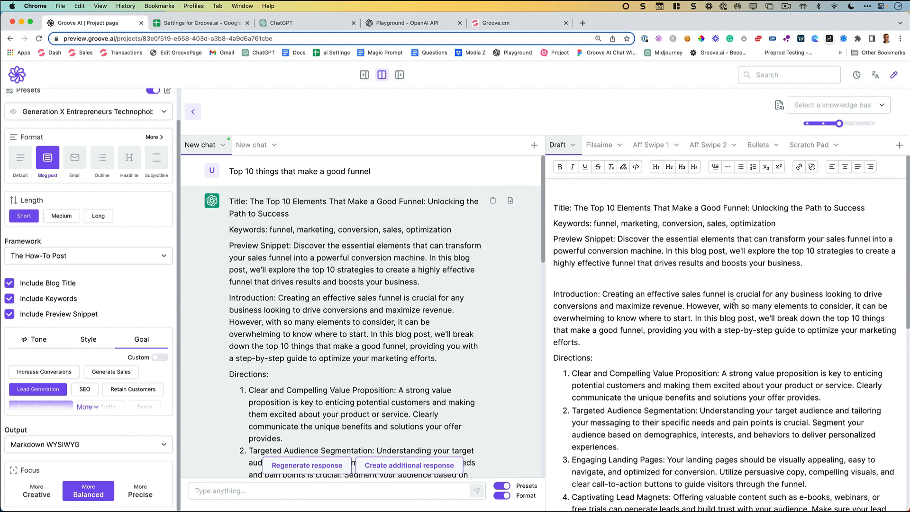
pyautogui.moveTo(603, 294); pyautogui.dragTo(800, 293)
pyautogui.click(809, 208)
pyautogui.moveTo(871, 207); pyautogui.dragTo(551, 209)
pyautogui.click(656, 168)
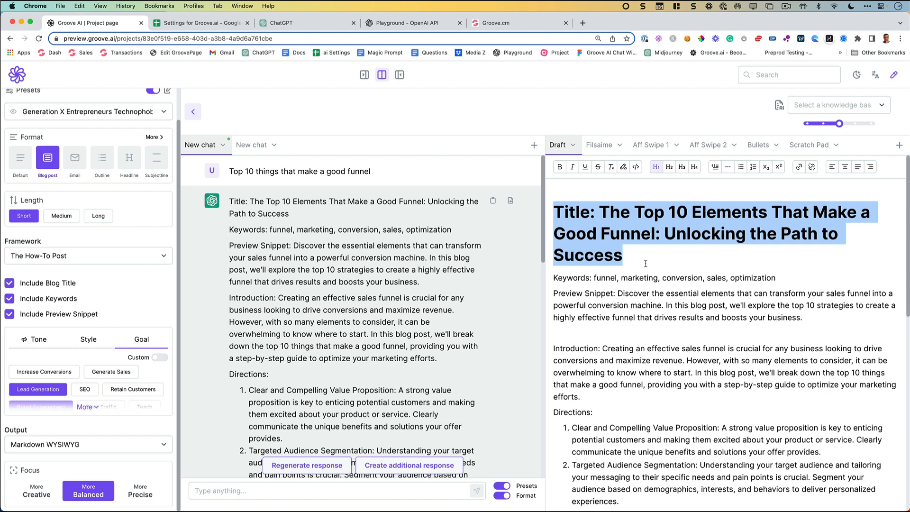
# Step: Delete the "Introduction:" label and separate the sentence ending in "maximize revenue." into its own paragraph with a blank line after it
pyautogui.scroll(-1, 645, 263)
pyautogui.click(602, 337)
pyautogui.moveTo(602, 337); pyautogui.dragTo(553, 337)
pyautogui.press('BackSpace')
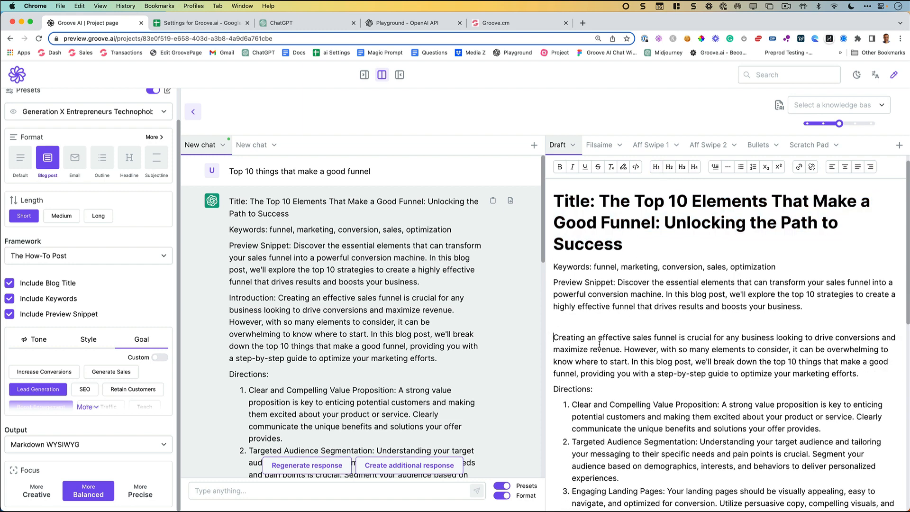
pyautogui.click(624, 349)
pyautogui.press('Return')
pyautogui.press('Return')
pyautogui.moveTo(625, 350); pyautogui.dragTo(541, 345)
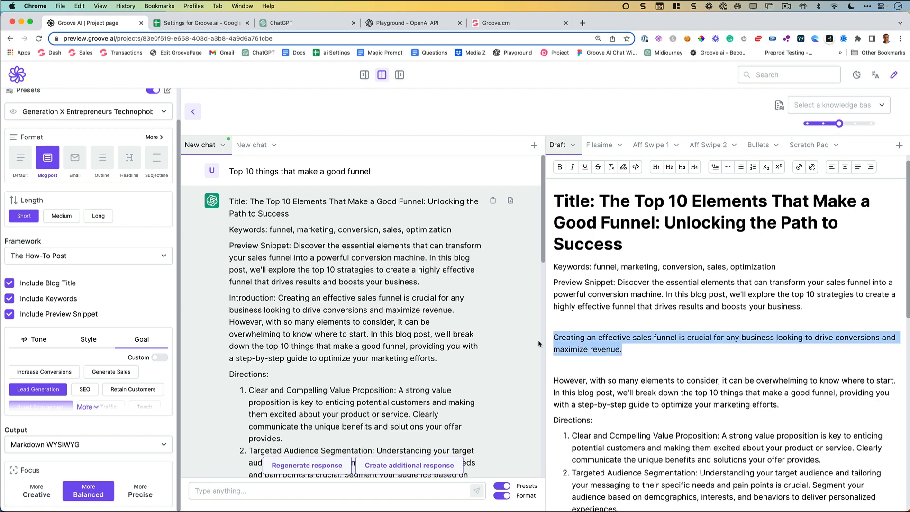
pyautogui.click(680, 169)
pyautogui.press('super+z')
pyautogui.scroll(10, 661, 298)
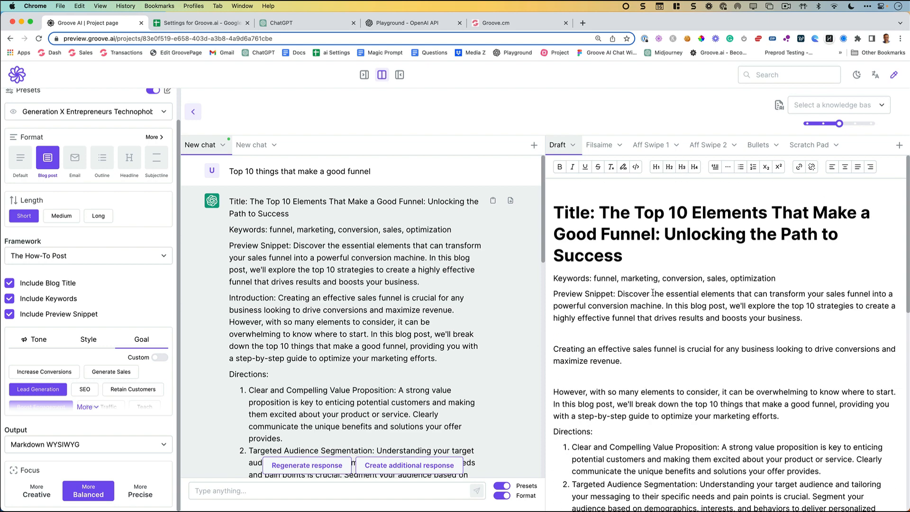
# Step: Format the "Creating an effective sales funnel is crucial" sentence in the draft as Heading 3
pyautogui.moveTo(620, 363); pyautogui.dragTo(548, 347)
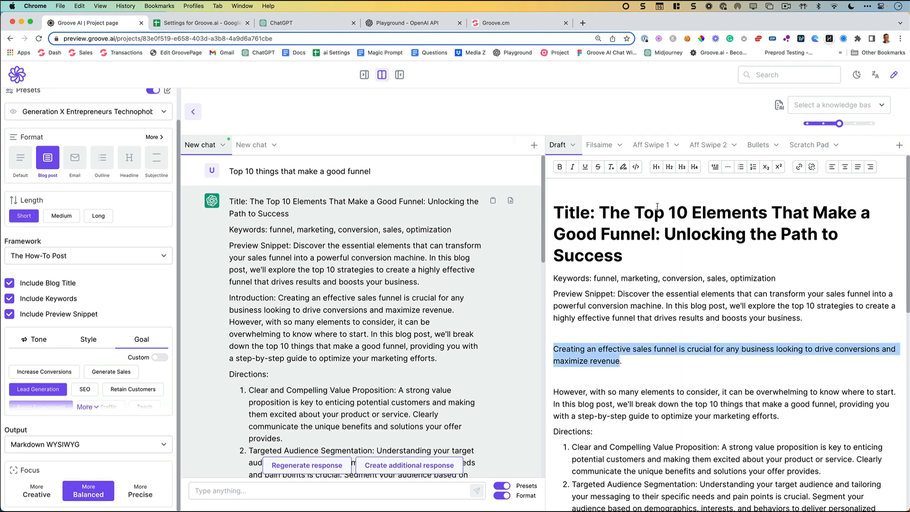
pyautogui.click(681, 166)
pyautogui.click(642, 271)
# Step: Review the numbered list in the draft and highlight the "Social Proof and Testimonials" item
pyautogui.scroll(-3, 650, 273)
pyautogui.scroll(-6, 650, 274)
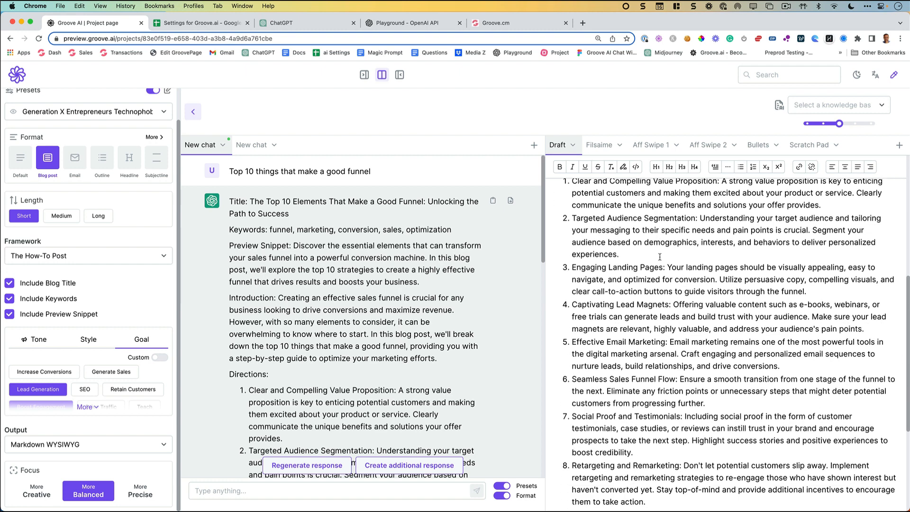
pyautogui.scroll(-3, 667, 269)
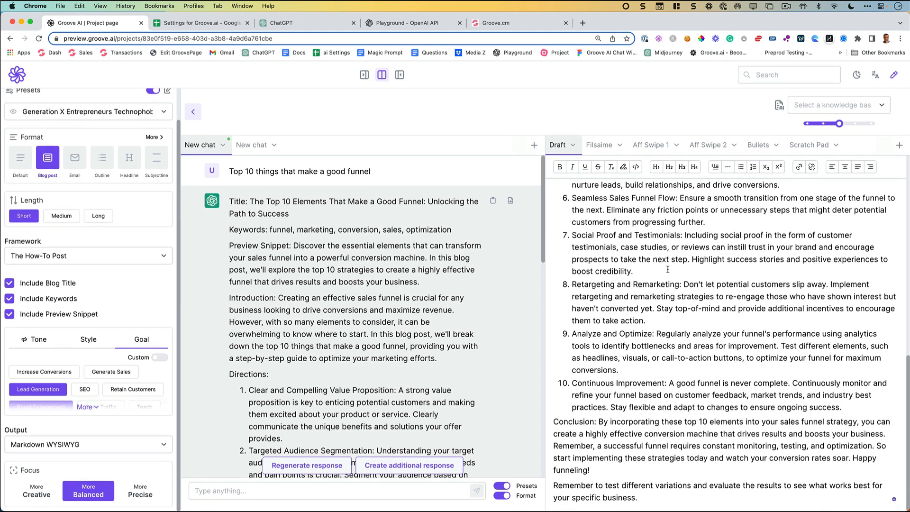
pyautogui.scroll(1, 591, 243)
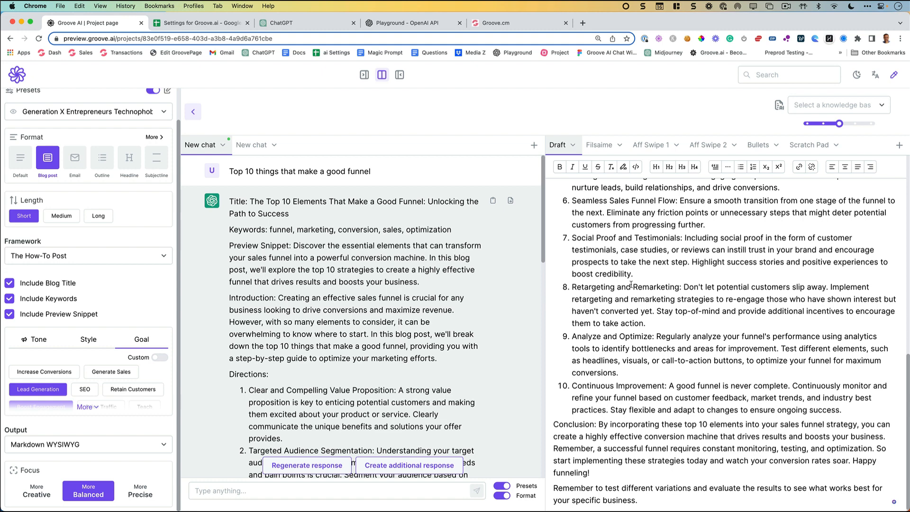
pyautogui.moveTo(638, 277); pyautogui.dragTo(571, 241)
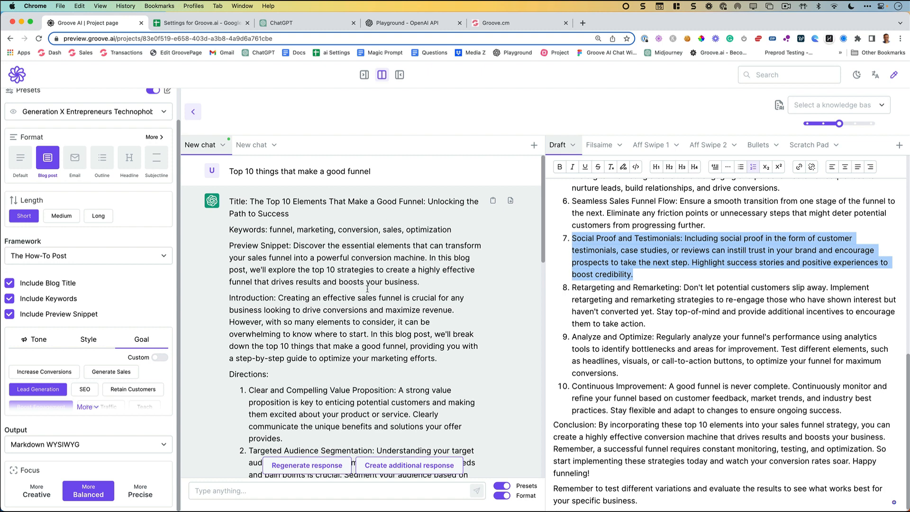
pyautogui.click(663, 251)
pyautogui.moveTo(637, 275); pyautogui.dragTo(603, 248)
# Step: Switch to the "Settings for Groove.ai" spreadsheet and open the "For DOCUMENTS" sheet
pyautogui.hotkey('ctrl', 'Tab')
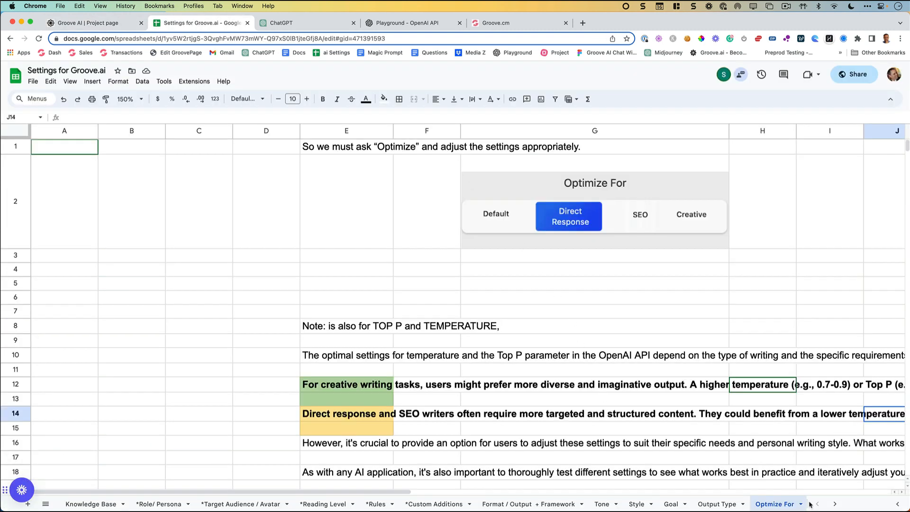
pyautogui.click(834, 503)
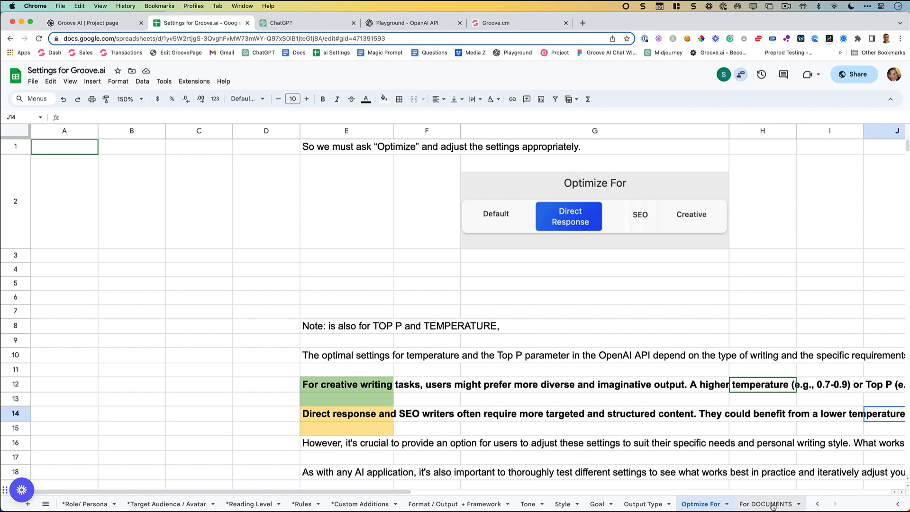
pyautogui.click(772, 504)
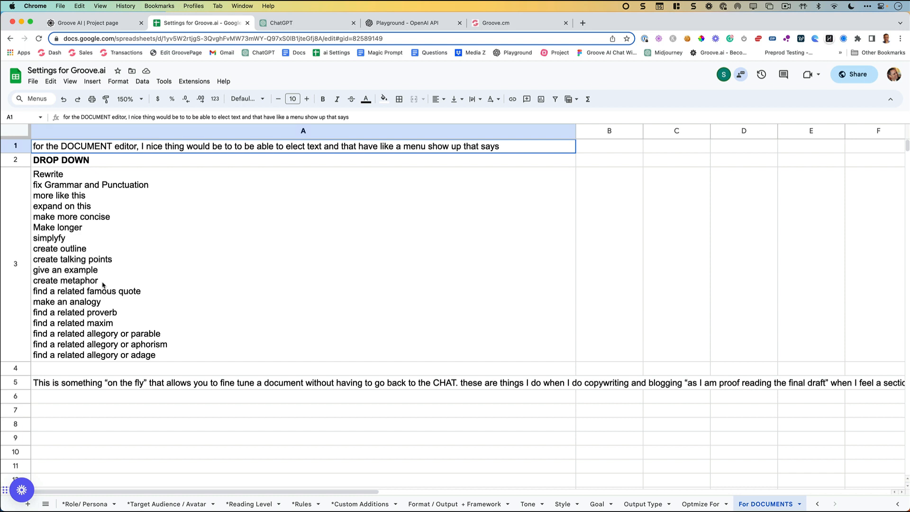
# Step: Remove "allegory or" from the aphorism and adage lines in cell A3's drop-down option list
pyautogui.click(120, 314)
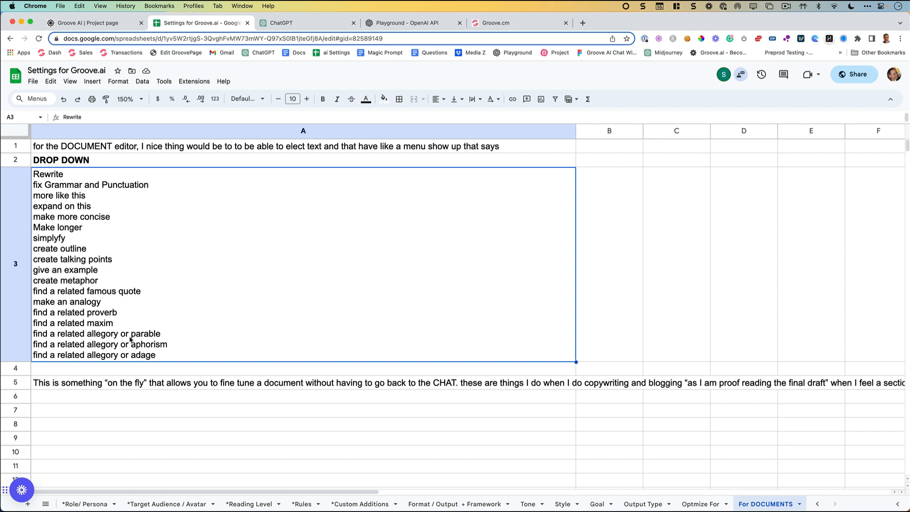
pyautogui.doubleClick(116, 347)
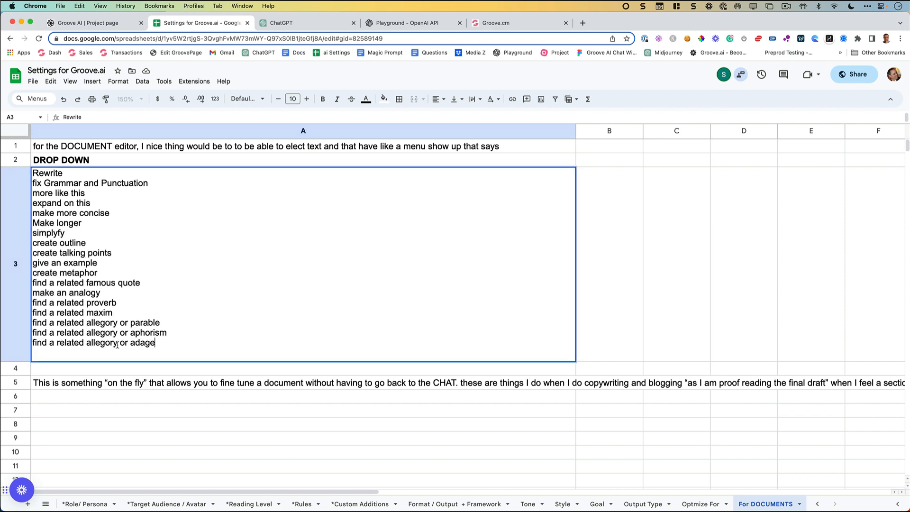
pyautogui.moveTo(129, 333); pyautogui.dragTo(77, 330)
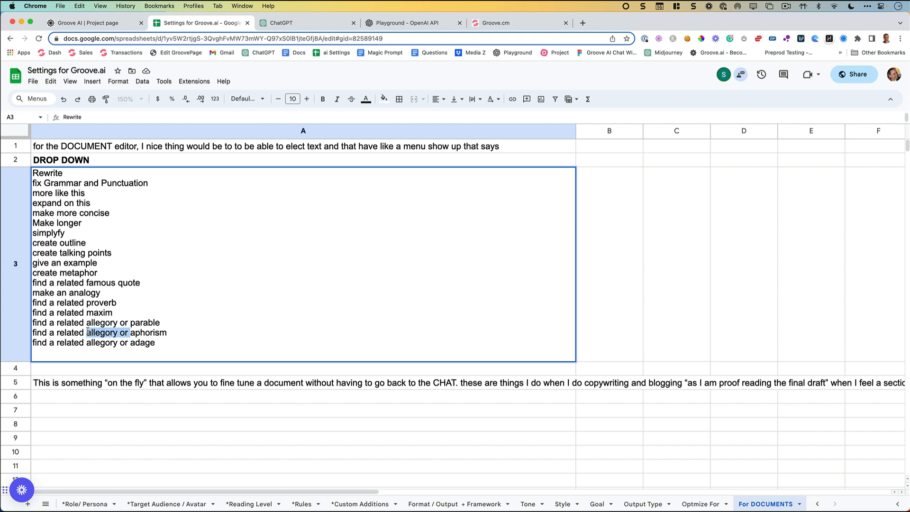
pyautogui.press('BackSpace')
pyautogui.press('Delete')
pyautogui.press('Delete')
pyautogui.press('Delete')
pyautogui.press('Delete')
pyautogui.press('Delete')
pyautogui.press('Delete')
pyautogui.press('Delete')
pyautogui.press('Delete')
pyautogui.press('Delete')
pyautogui.press('Delete')
pyautogui.press('Delete')
pyautogui.press('Delete')
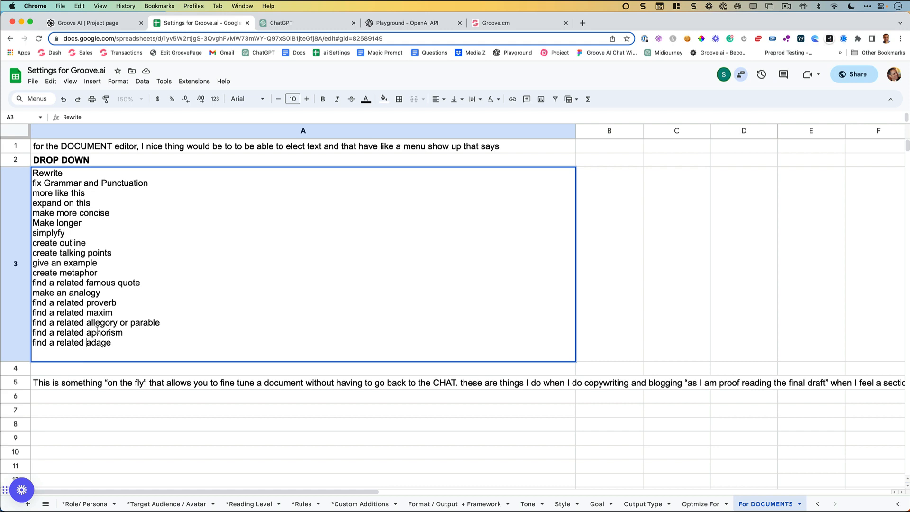
pyautogui.scroll(-1, 303, 313)
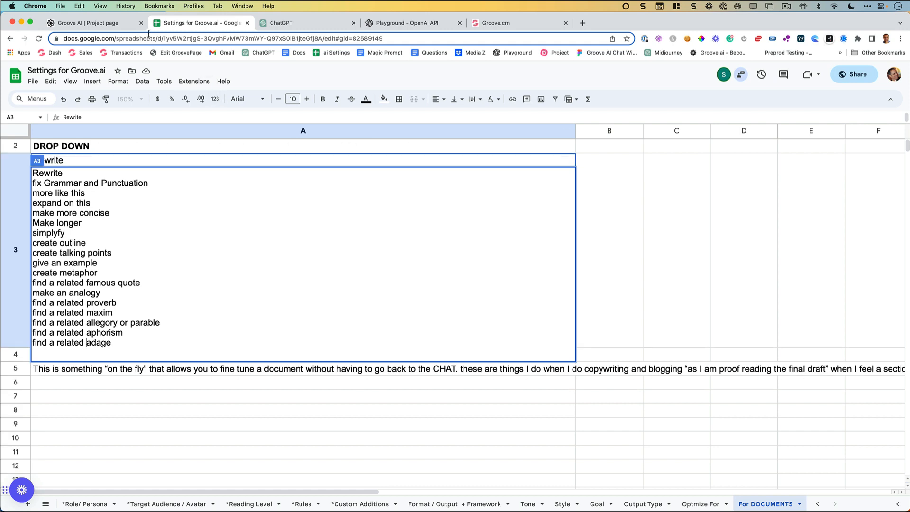
# Step: Return to the Groove AI project page, highlight the draft's "Retargeting and Remarketing" item, and view the end of the chat response
pyautogui.click(90, 23)
pyautogui.click(658, 315)
pyautogui.moveTo(645, 323); pyautogui.dragTo(568, 288)
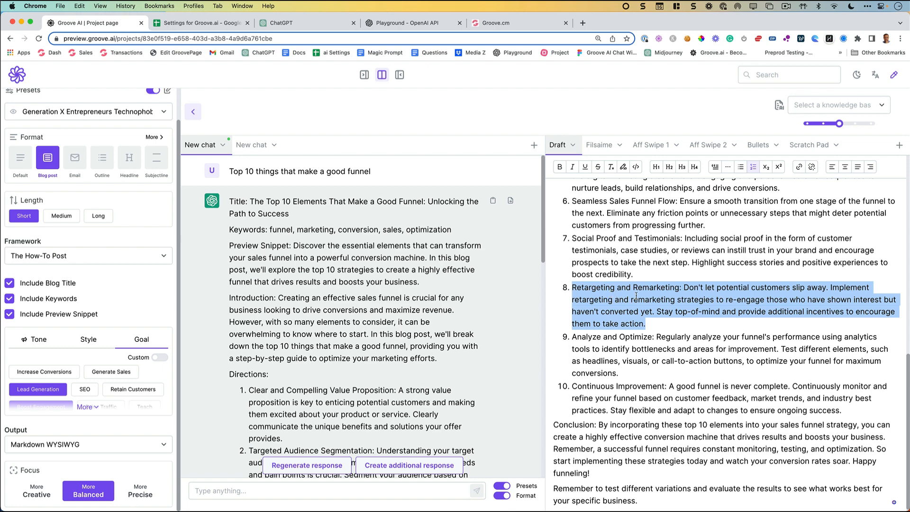
pyautogui.click(294, 319)
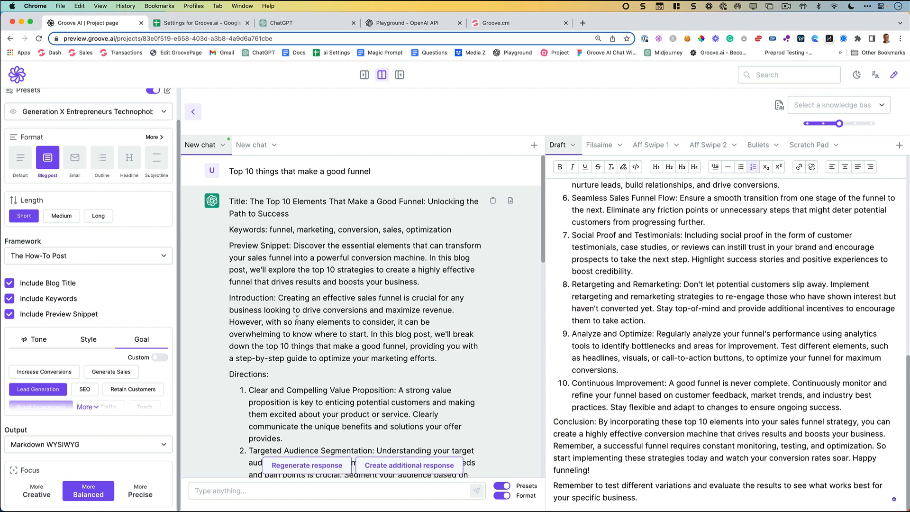
pyautogui.scroll(-15, 298, 319)
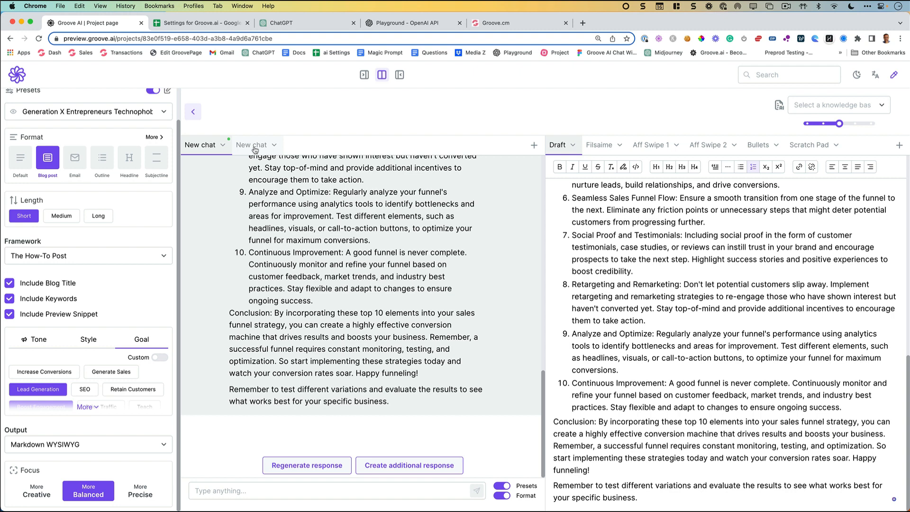
# Step: Open the second, empty chat and select the "Generation X Entrepreneurs Technophobes" preset for it
pyautogui.click(252, 149)
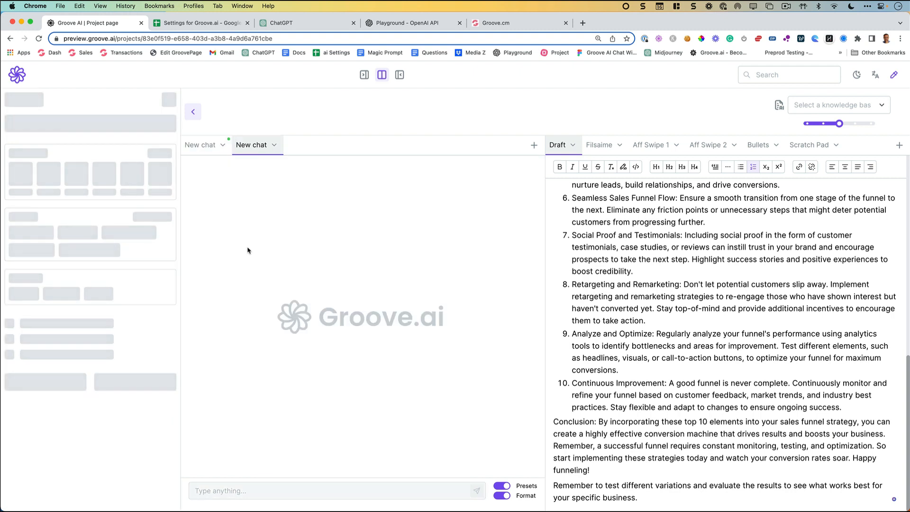
pyautogui.click(101, 148)
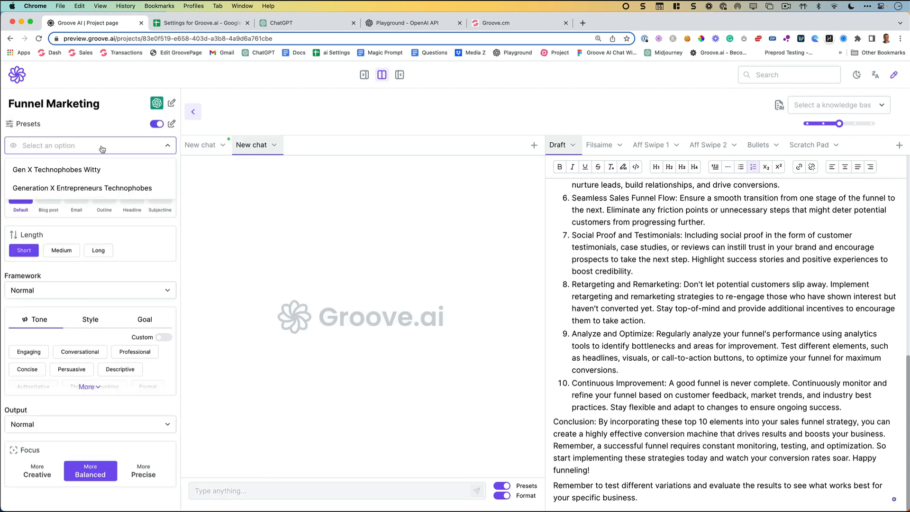
pyautogui.click(101, 188)
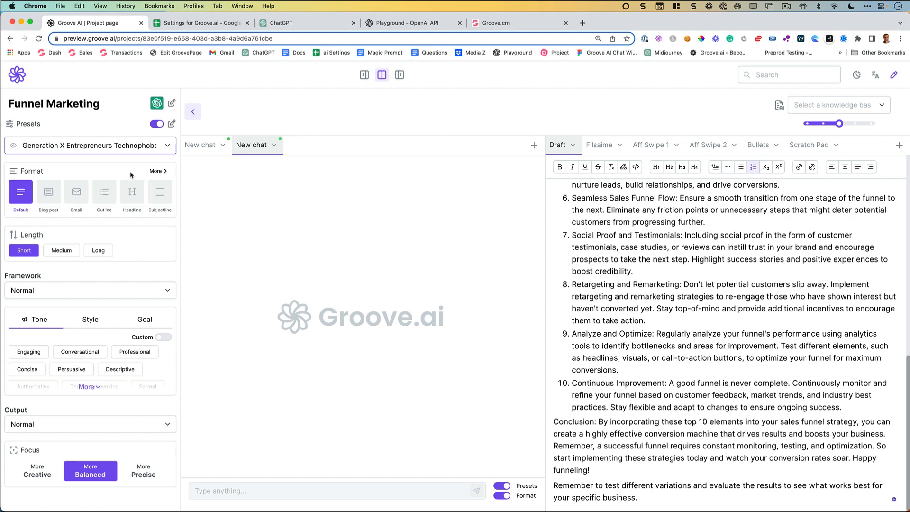
# Step: Show the preset's details and set Act like to Blogger and Persona / Style to Neil Patel
pyautogui.click(14, 146)
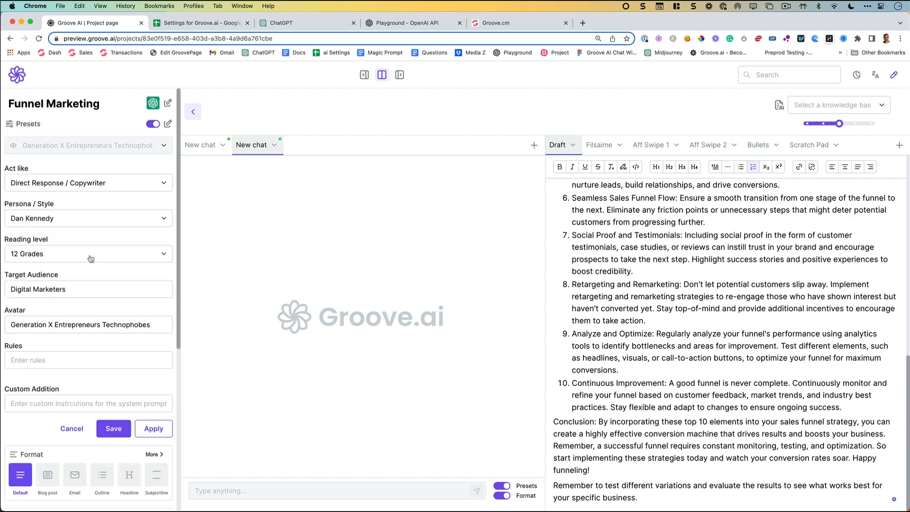
pyautogui.click(82, 220)
pyautogui.click(76, 223)
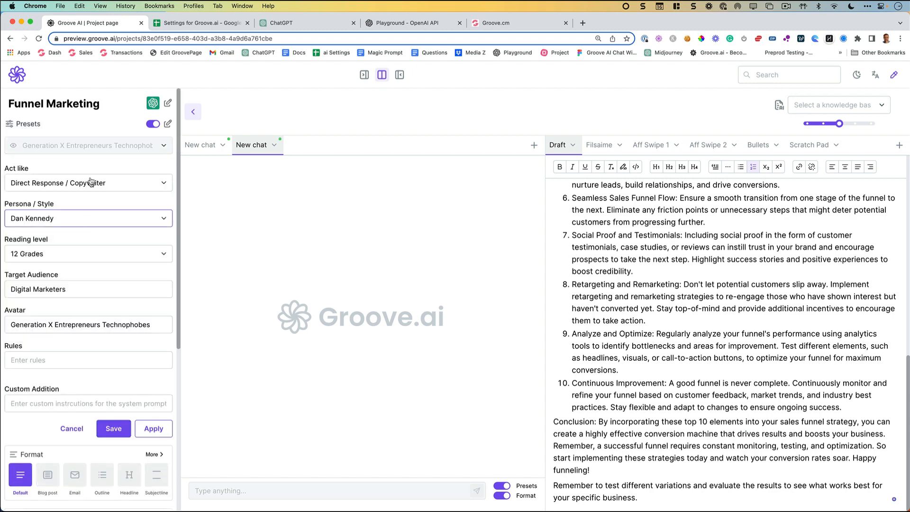
pyautogui.click(90, 183)
pyautogui.click(77, 260)
pyautogui.click(93, 221)
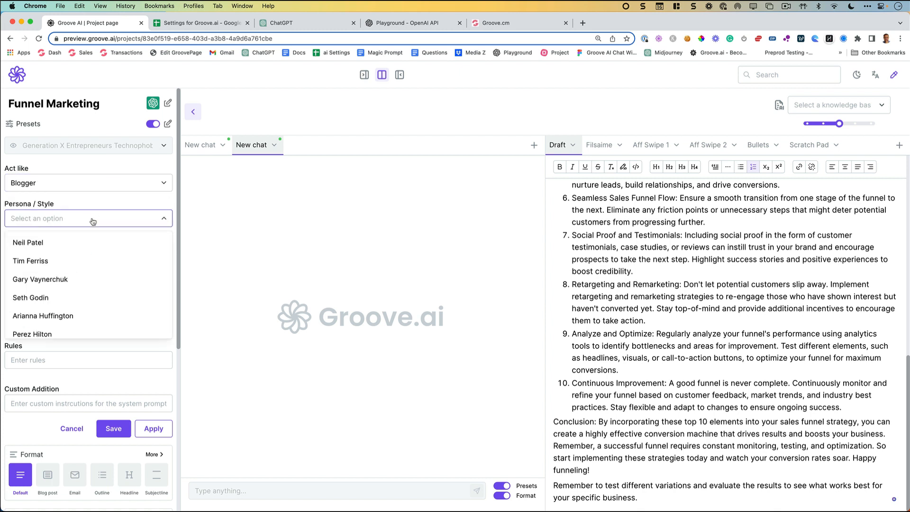
pyautogui.click(80, 260)
pyautogui.click(79, 223)
pyautogui.click(67, 243)
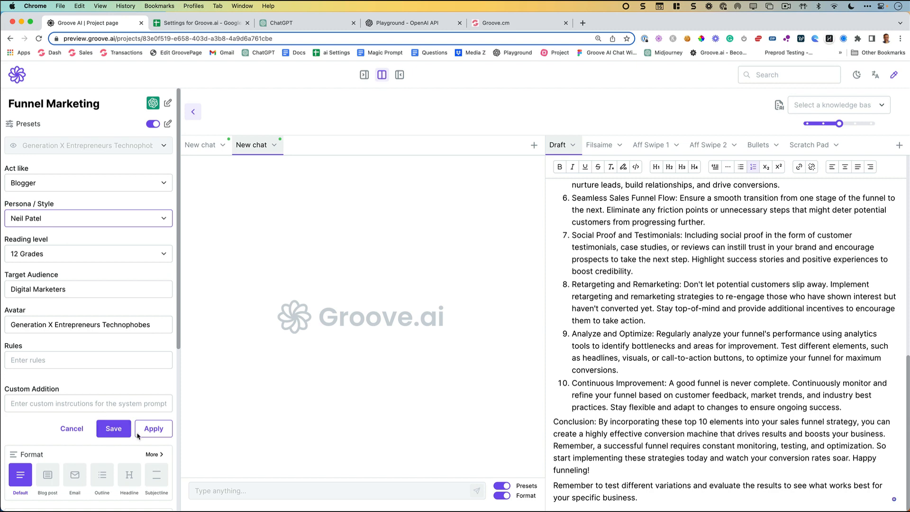
# Step: Apply the preset changes and set the format to Blog post with the Listicle framework
pyautogui.click(153, 428)
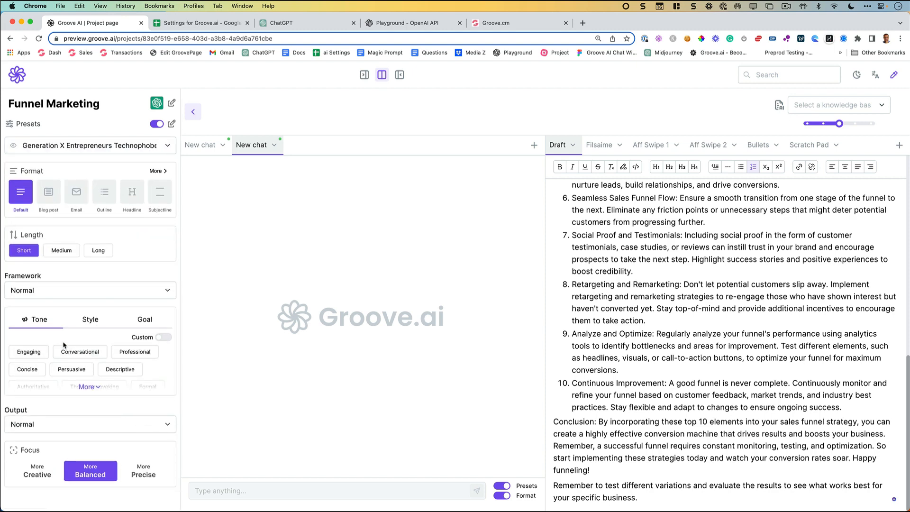
pyautogui.click(50, 197)
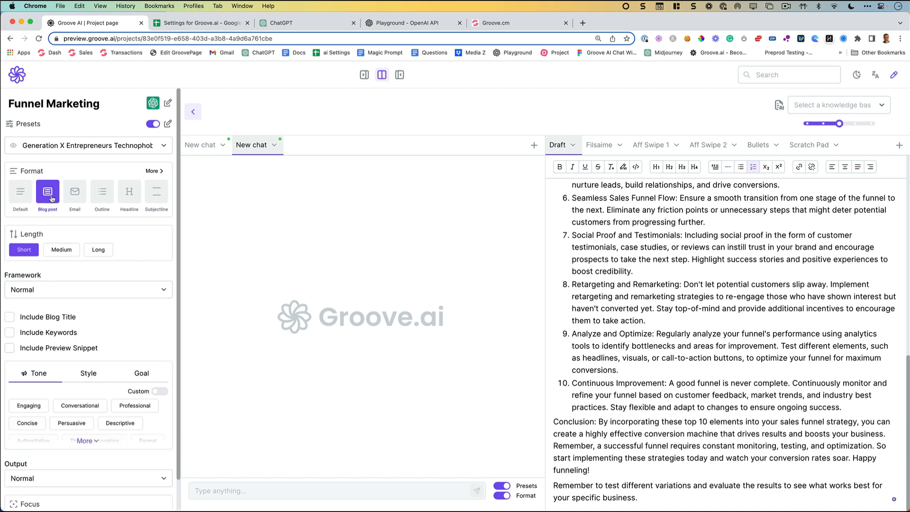
pyautogui.click(29, 294)
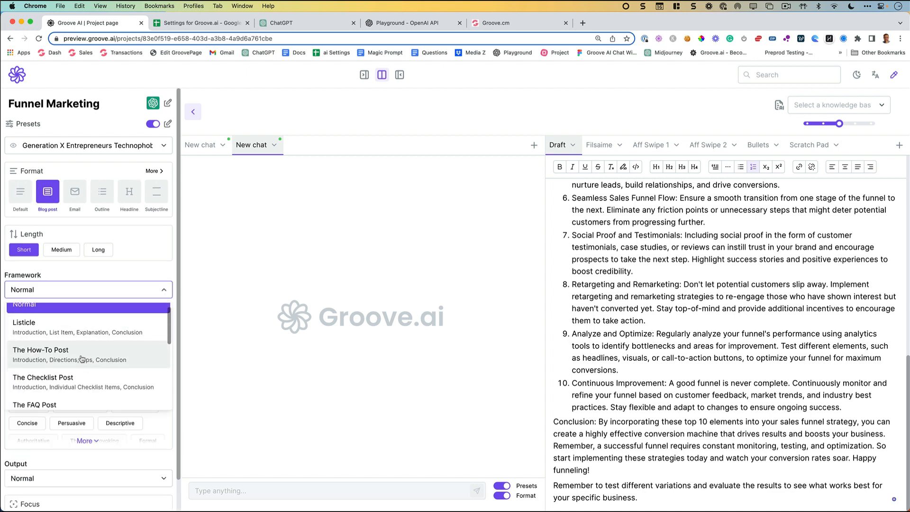
pyautogui.scroll(1, 80, 338)
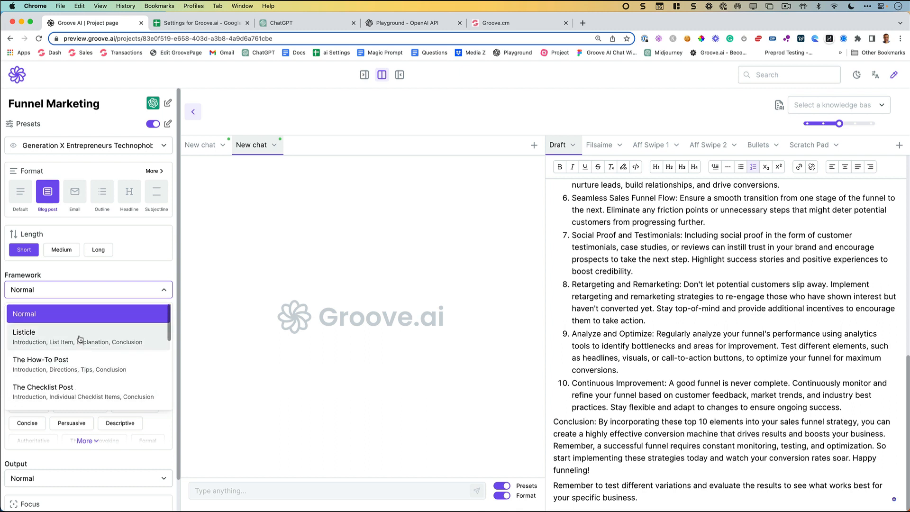
pyautogui.click(70, 340)
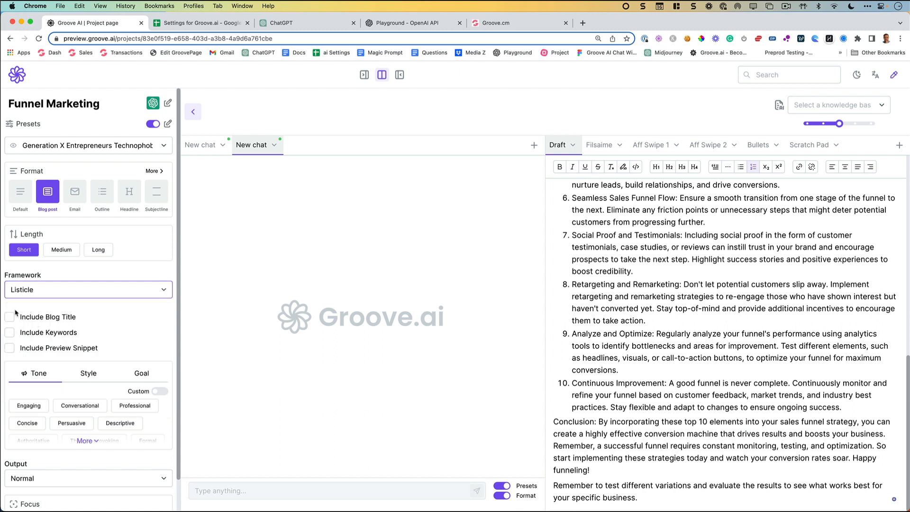
# Step: Set the tone to Engaging, the style to Creative and the goal to Increase Conversions, with custom entry off for style and goal
pyautogui.click(43, 406)
pyautogui.click(93, 375)
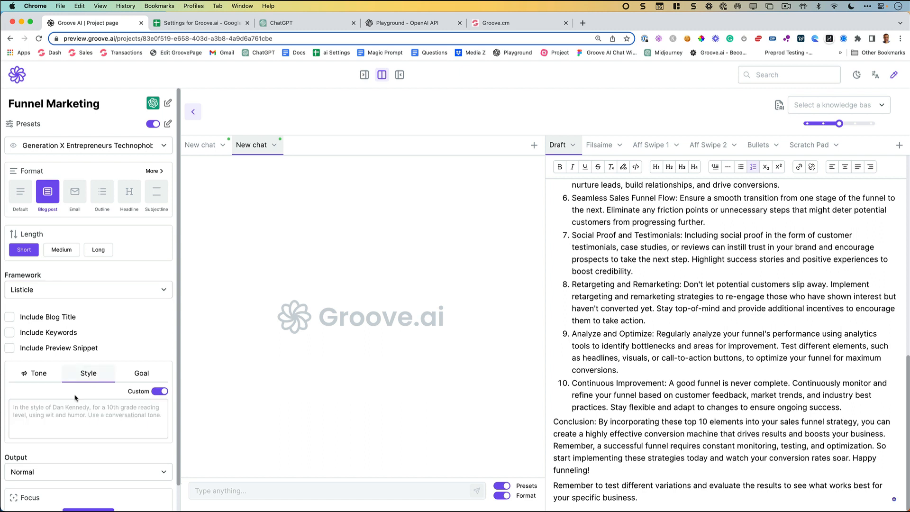
pyautogui.click(160, 391)
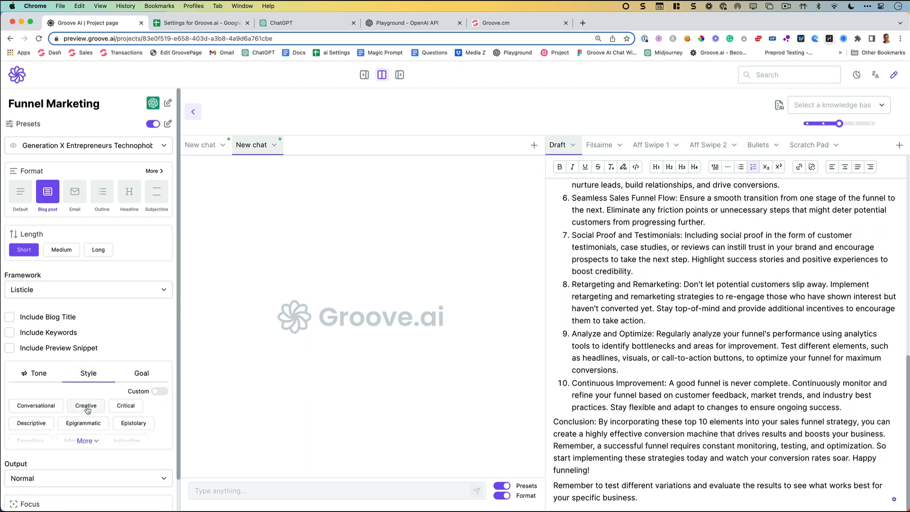
pyautogui.click(88, 407)
pyautogui.click(142, 373)
pyautogui.click(159, 391)
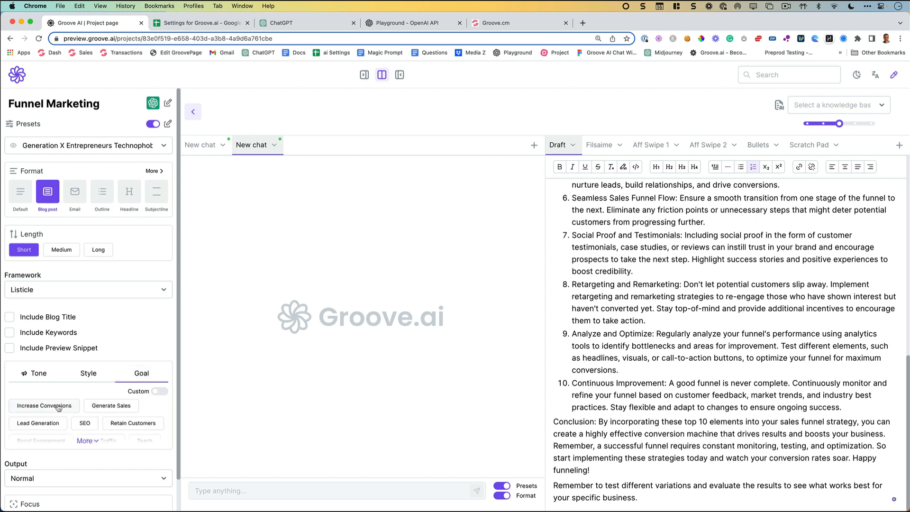
pyautogui.click(39, 407)
# Step: Check the project's AI model and generate the listicle blog post from the prompt "trello"
pyautogui.scroll(-2, 121, 384)
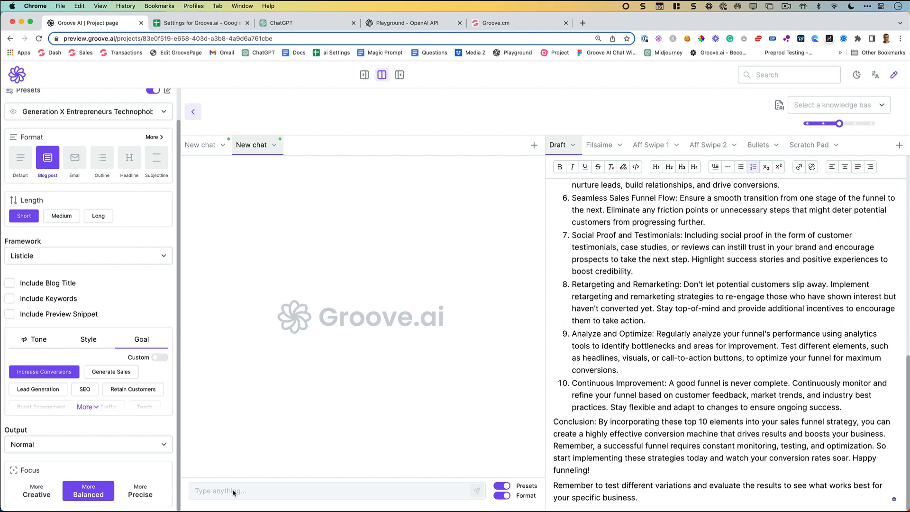
pyautogui.scroll(2, 130, 166)
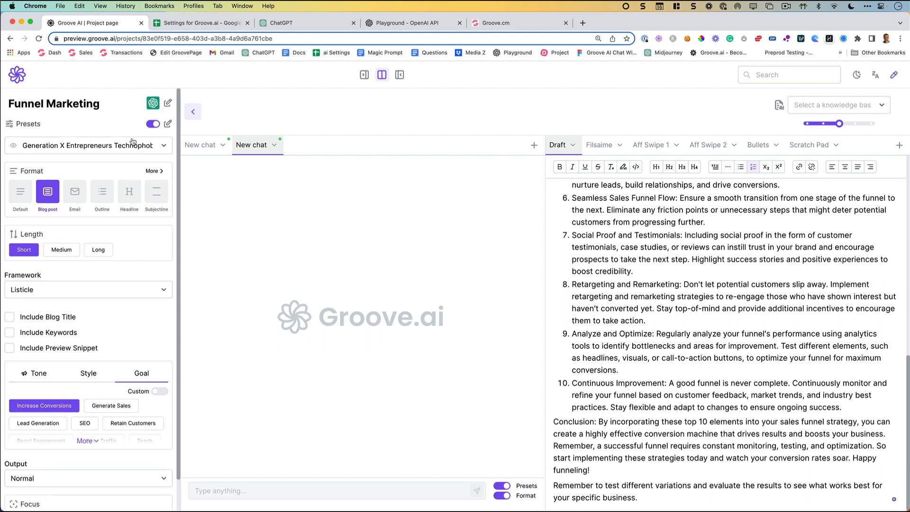
pyautogui.click(153, 103)
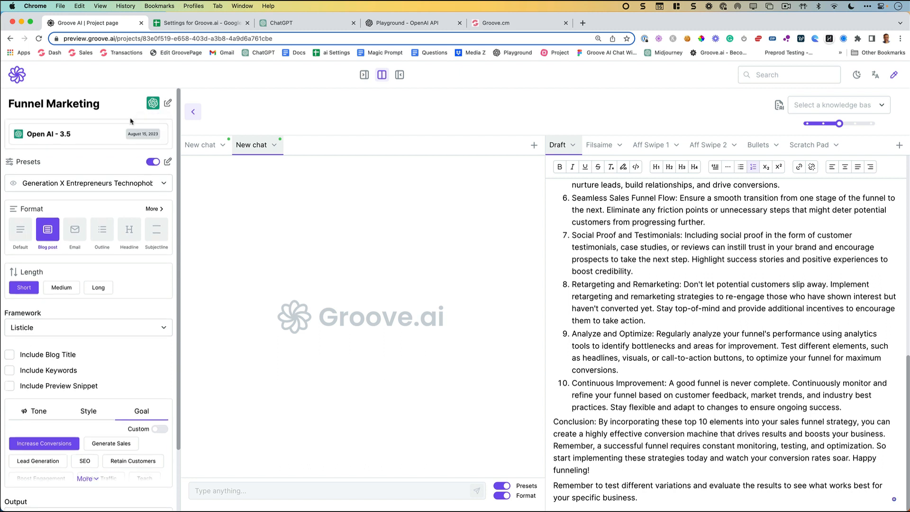
pyautogui.click(218, 490)
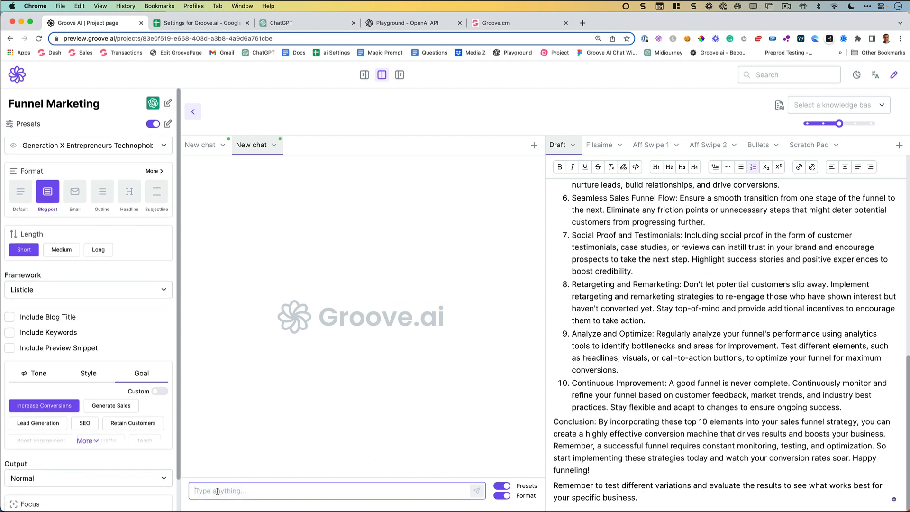
pyautogui.write('trello')
pyautogui.press('Return')
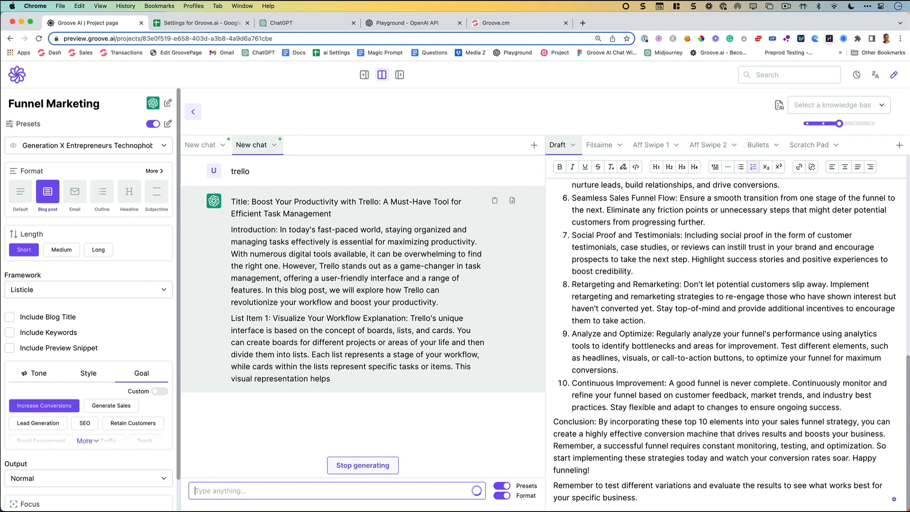
# Step: Open the document next to Draft and rename it as Final
pyautogui.click(599, 149)
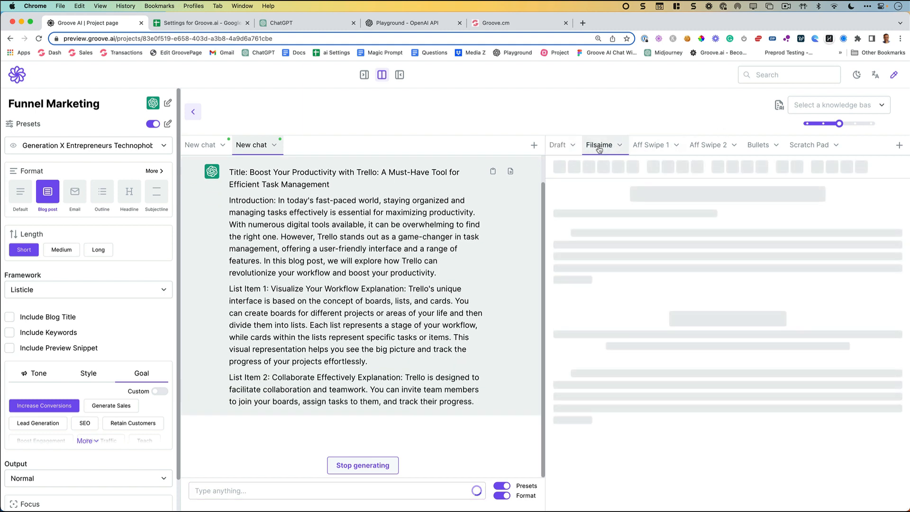
pyautogui.click(621, 145)
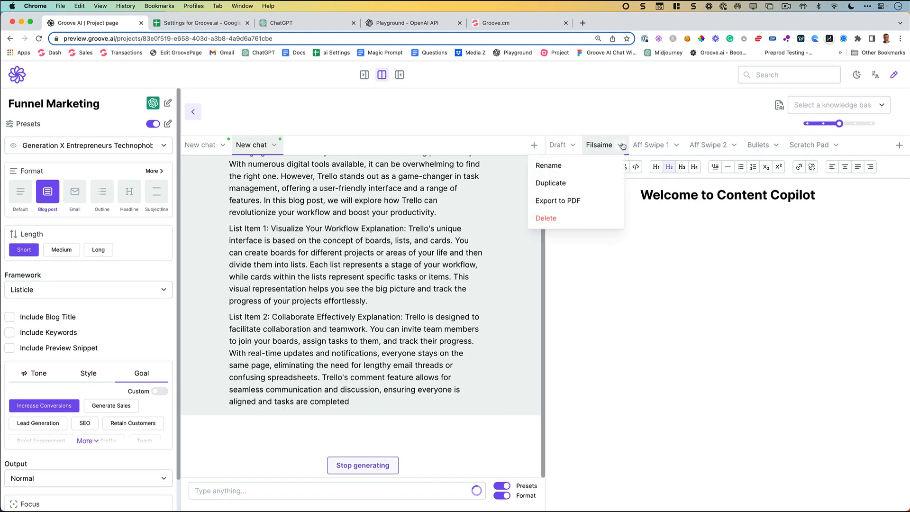
pyautogui.click(548, 166)
pyautogui.write('Final')
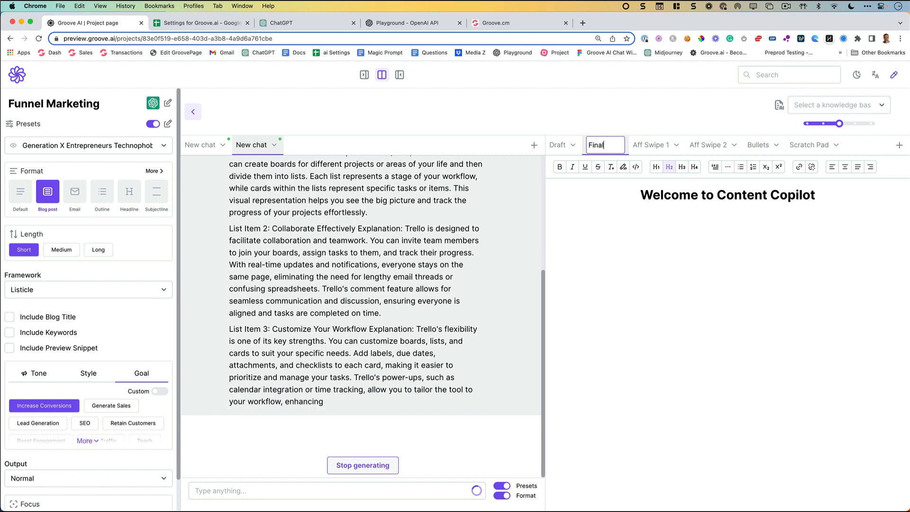
pyautogui.press('Return')
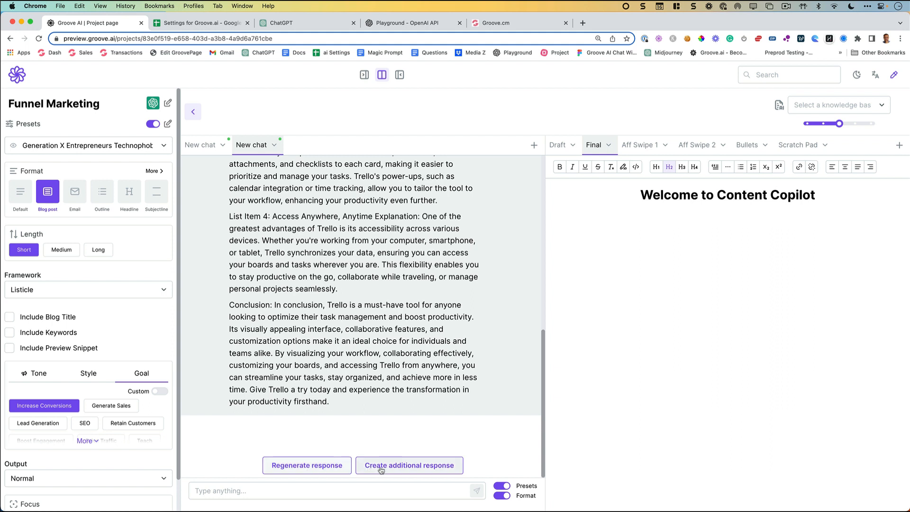
# Step: Send the follow-up "I thought Trello was for email" in the Trello chat and stop the response while it is generating
pyautogui.click(250, 494)
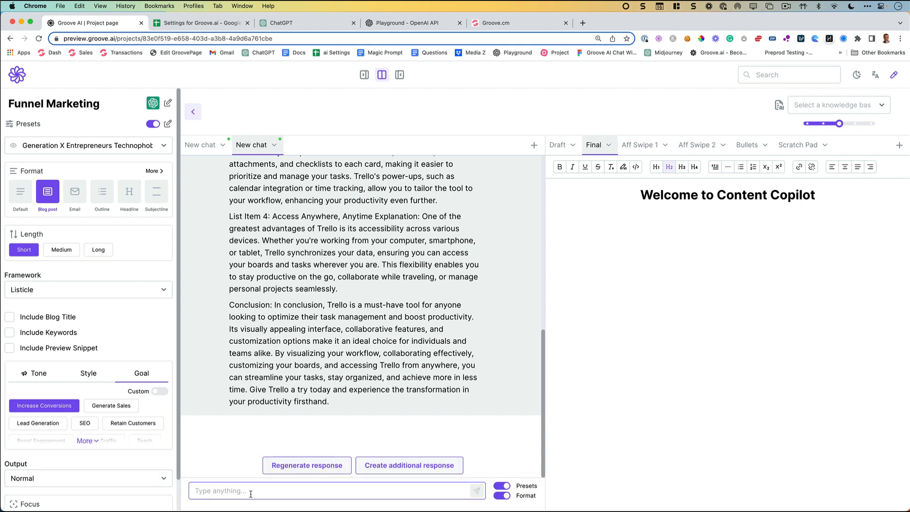
pyautogui.write('I thought Trello ')
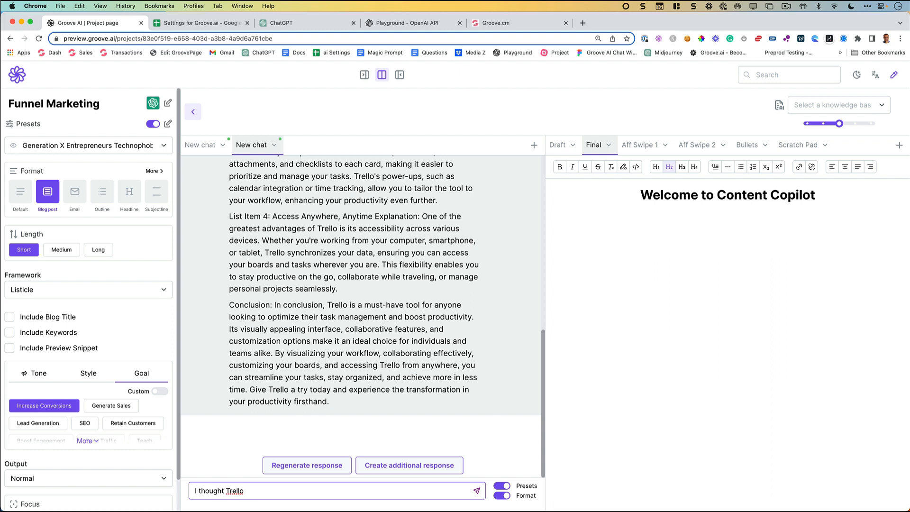
pyautogui.write('was for email')
pyautogui.press('Return')
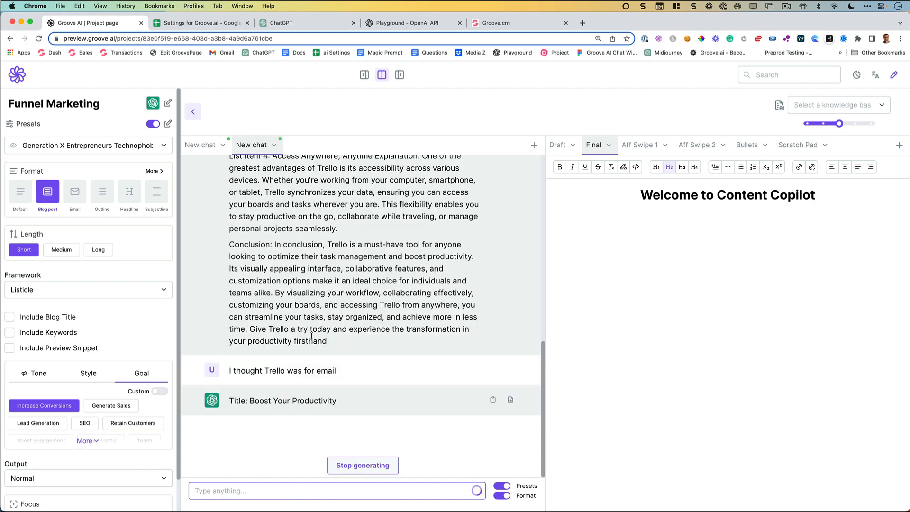
pyautogui.click(356, 465)
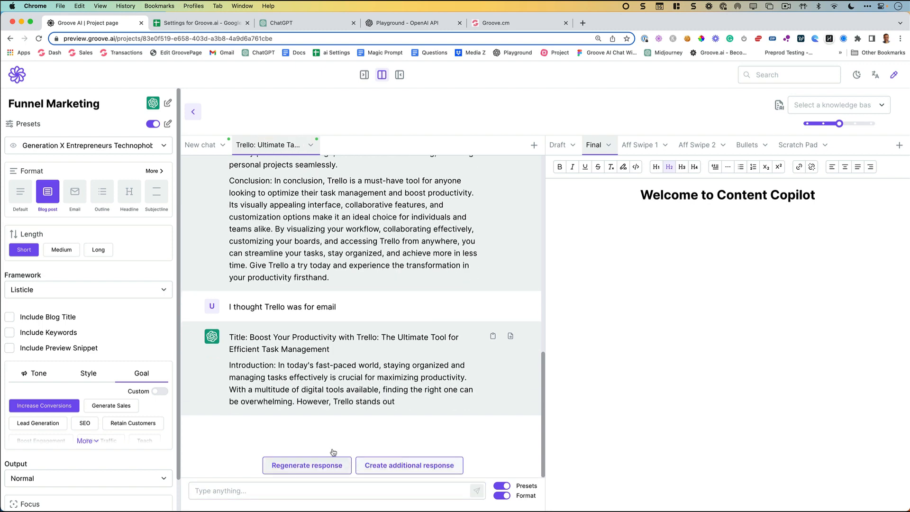
# Step: View the OpenAI Playground and return to the Groove AI project page
pyautogui.click(407, 23)
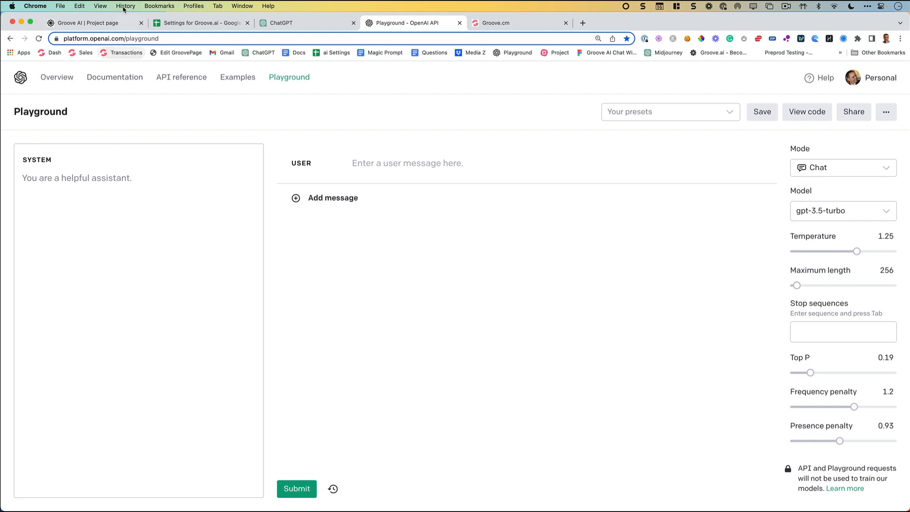
pyautogui.click(110, 23)
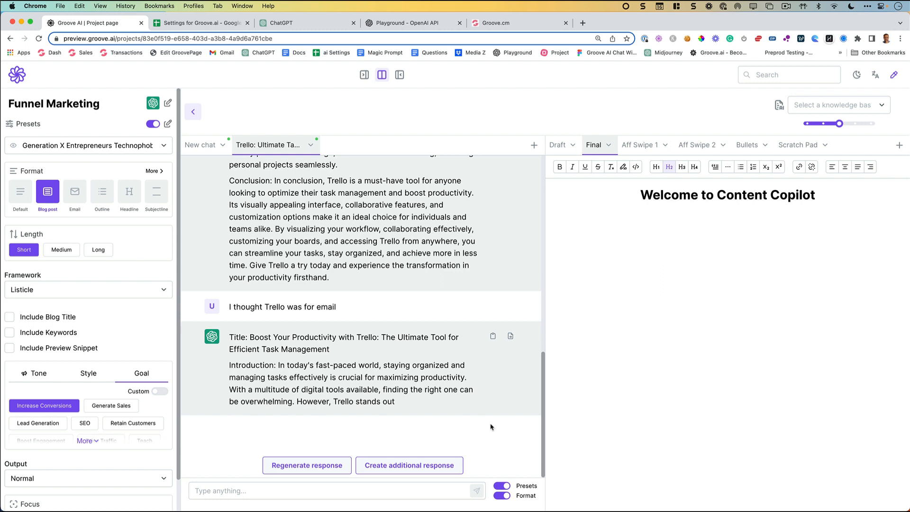
# Step: Turn off Format for the chat and resend the earlier message "I thought Trello was for email"
pyautogui.click(505, 496)
pyautogui.click(333, 488)
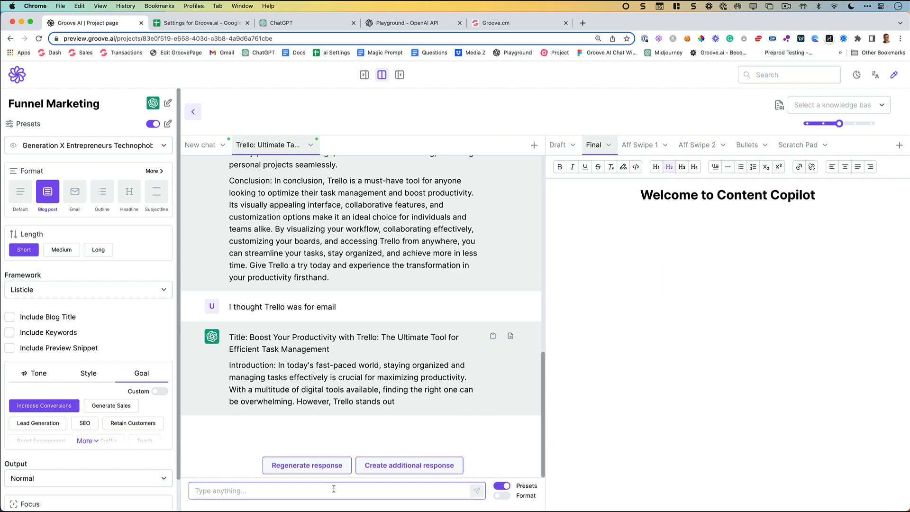
pyautogui.moveTo(348, 306); pyautogui.dragTo(229, 310)
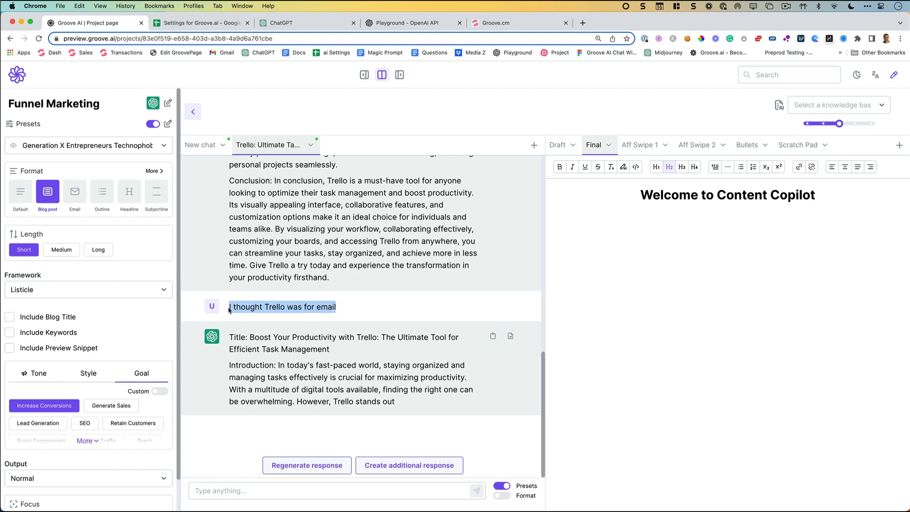
pyautogui.click(252, 492)
pyautogui.press('super+v')
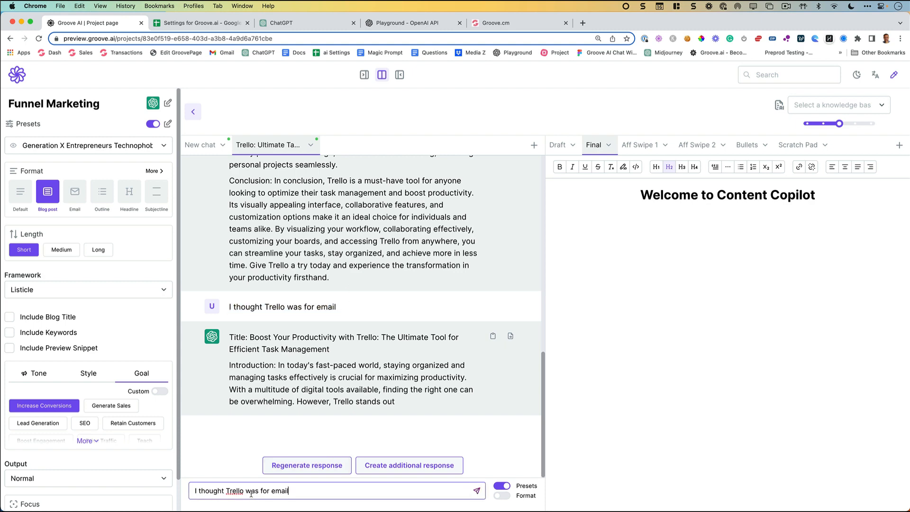
pyautogui.press('Return')
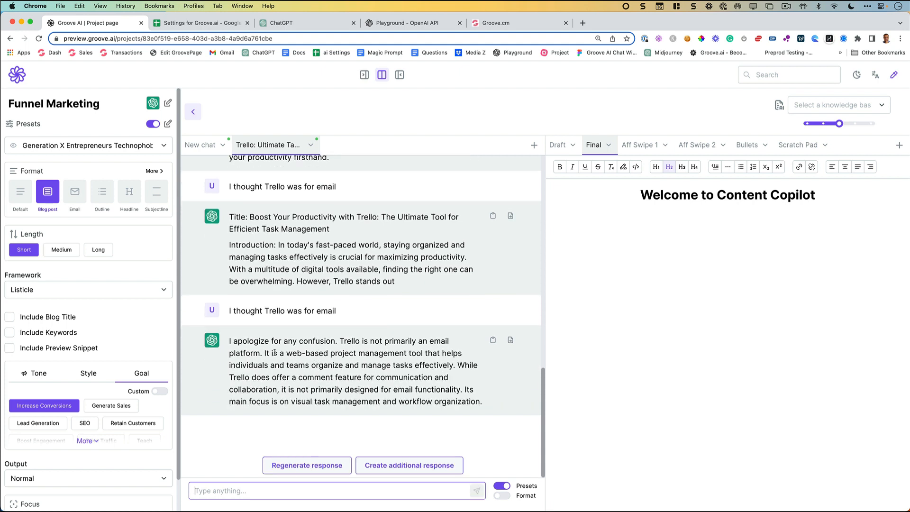
# Step: Compare the interrupted blog-style reply with the reply generated without Format by highlighting their text
pyautogui.moveTo(403, 282); pyautogui.dragTo(238, 217)
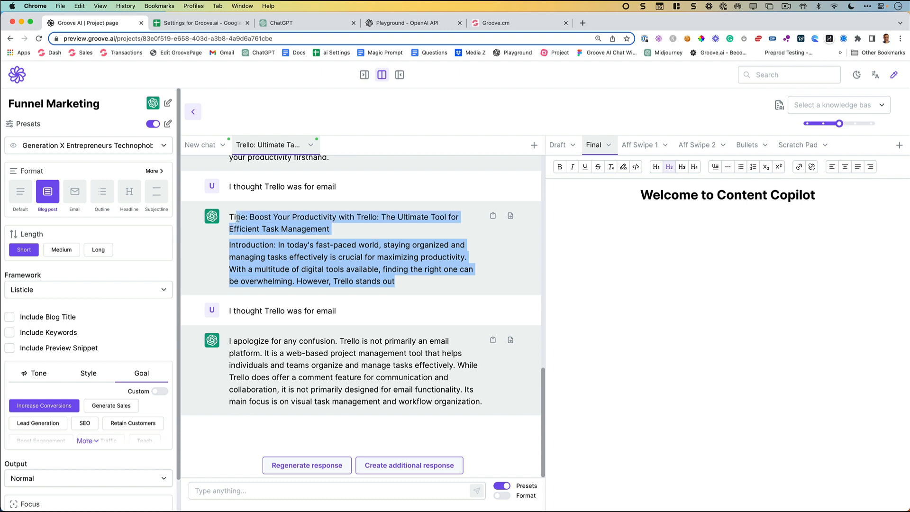
pyautogui.click(262, 237)
pyautogui.moveTo(369, 341); pyautogui.dragTo(441, 341)
pyautogui.click(440, 342)
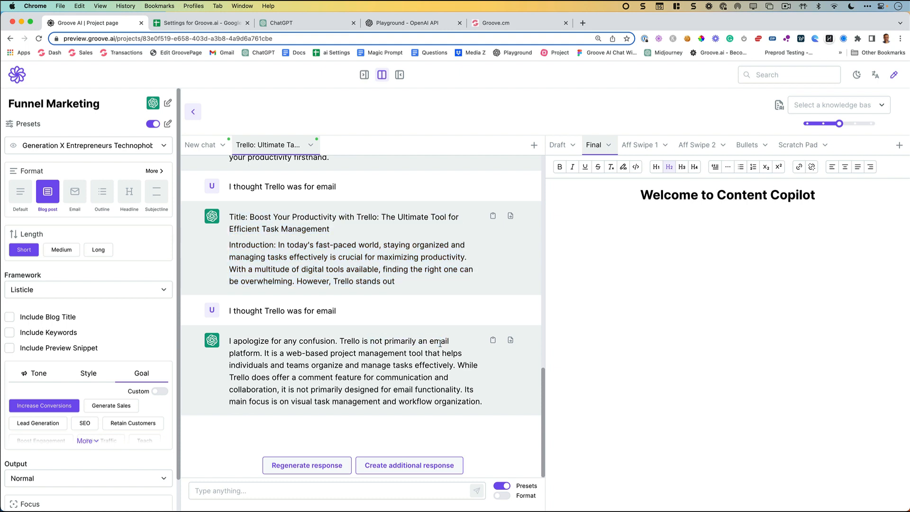
# Step: Switch Presets off and back on, using both the chat's toggle and the project settings' toggle
pyautogui.click(502, 485)
pyautogui.click(503, 487)
pyautogui.click(154, 124)
pyautogui.click(154, 124)
pyautogui.click(504, 487)
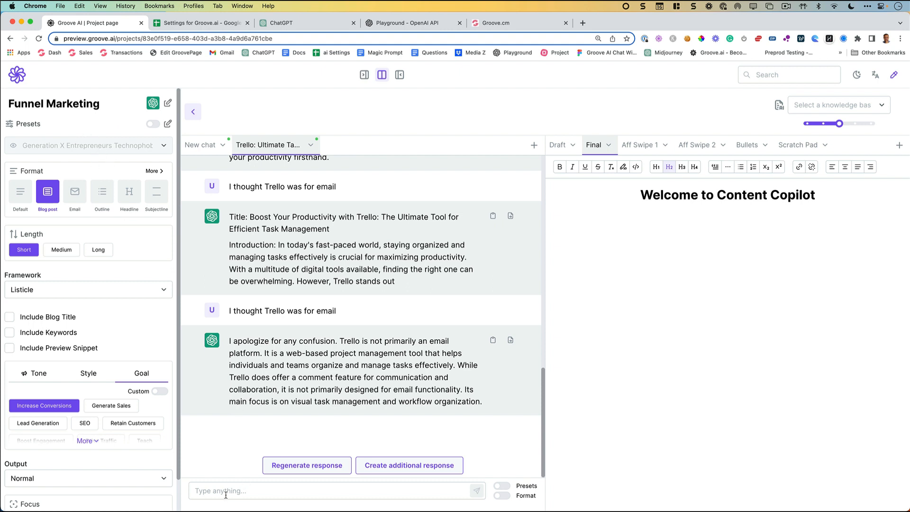
pyautogui.click(153, 124)
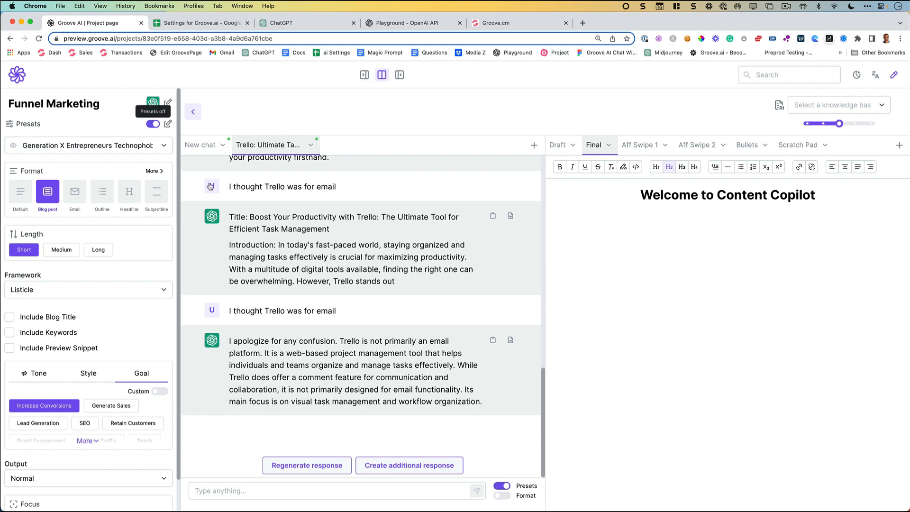
# Step: Turn Format back on for the chat and change the format from the extended list to Bullets
pyautogui.click(495, 496)
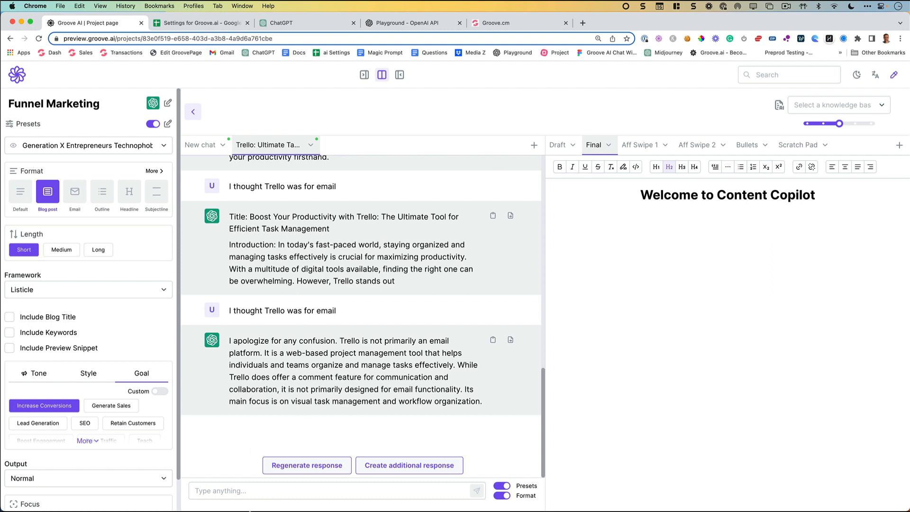
pyautogui.click(233, 489)
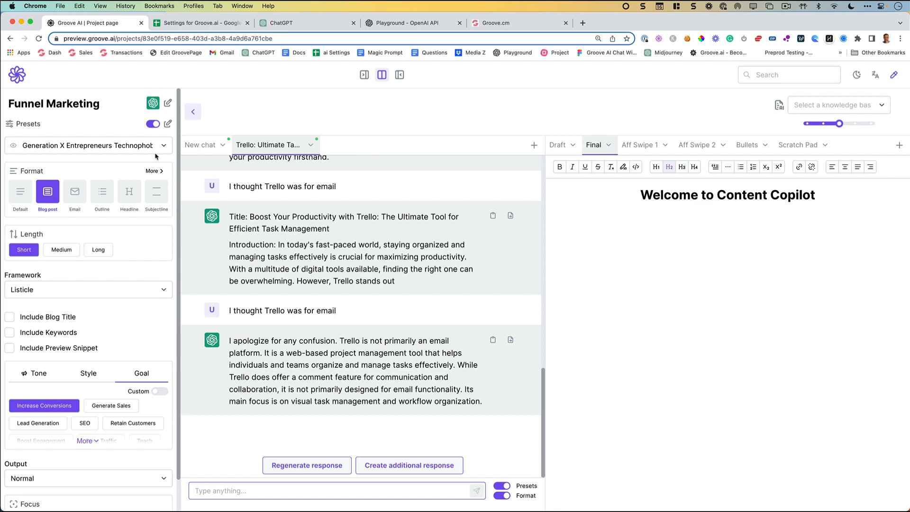
pyautogui.click(158, 170)
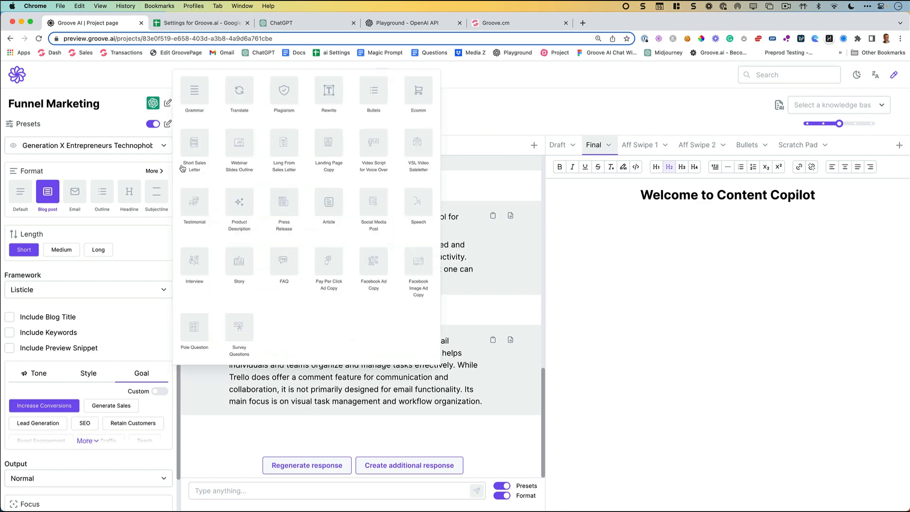
pyautogui.click(375, 95)
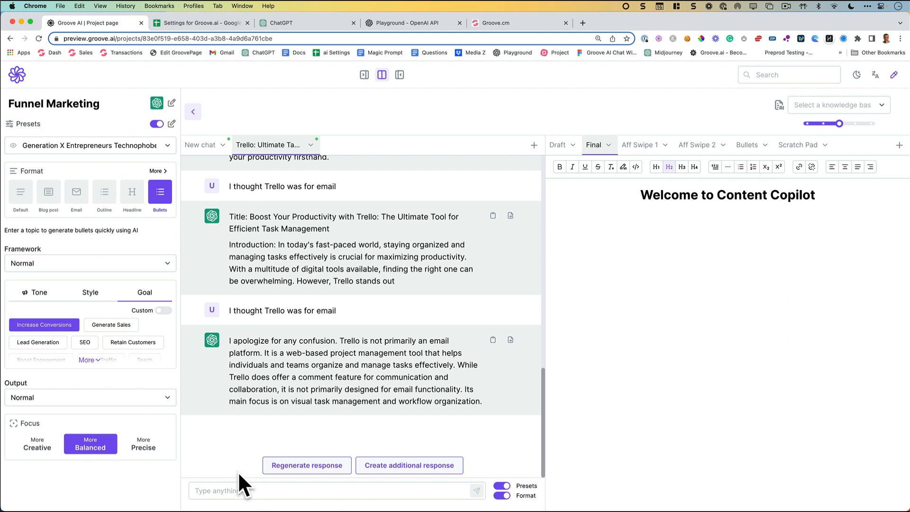
# Step: Set the bullets framework to FABB and send "Trello" as the topic in the chat
pyautogui.click(95, 265)
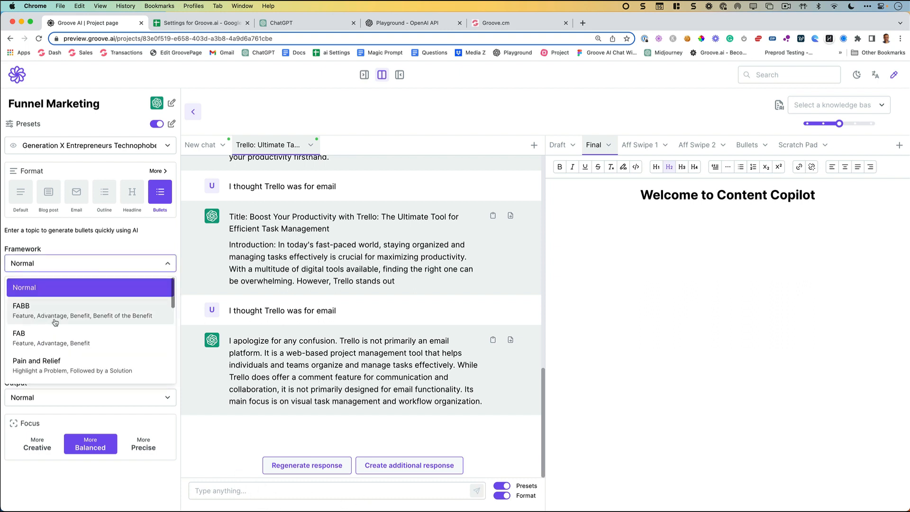
pyautogui.click(109, 319)
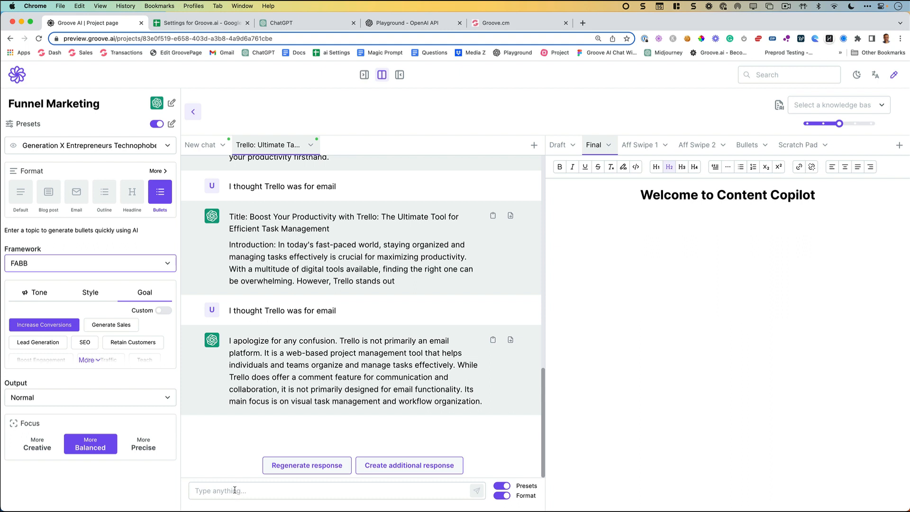
pyautogui.scroll(1, 183, 451)
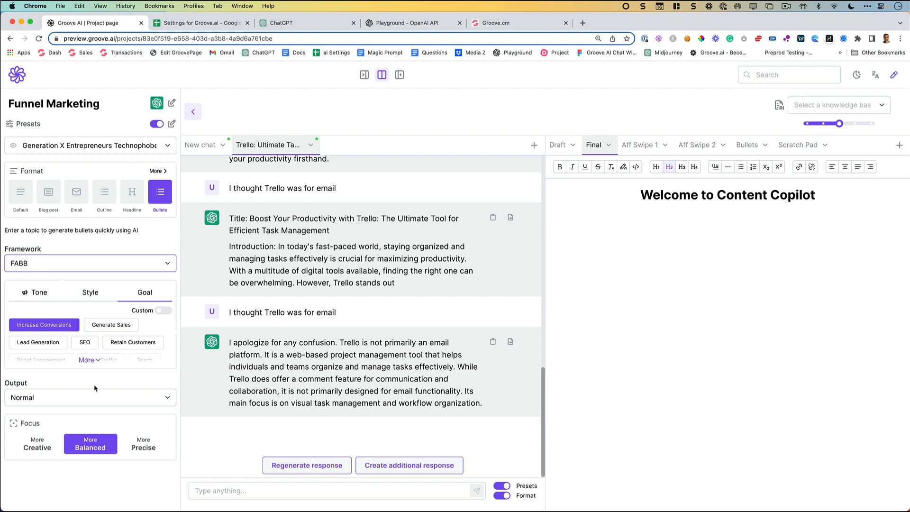
pyautogui.click(303, 488)
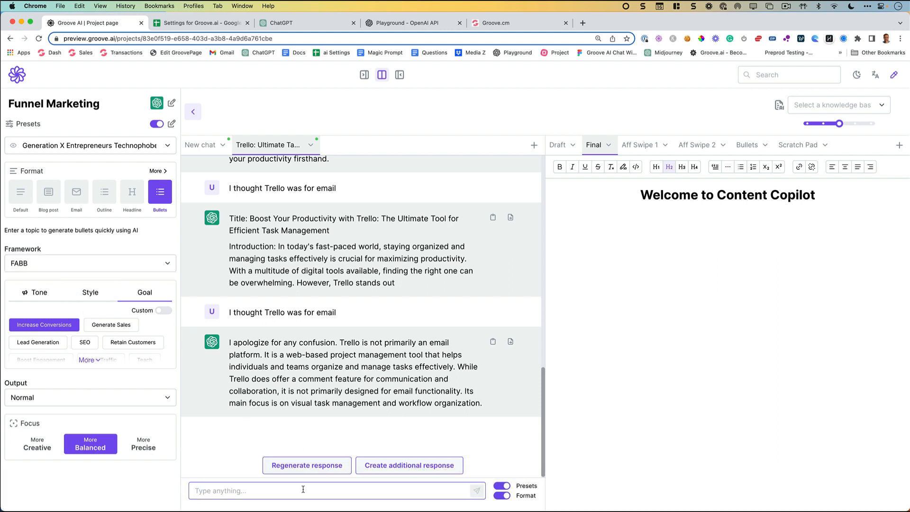
pyautogui.write('Trello')
pyautogui.press('Return')
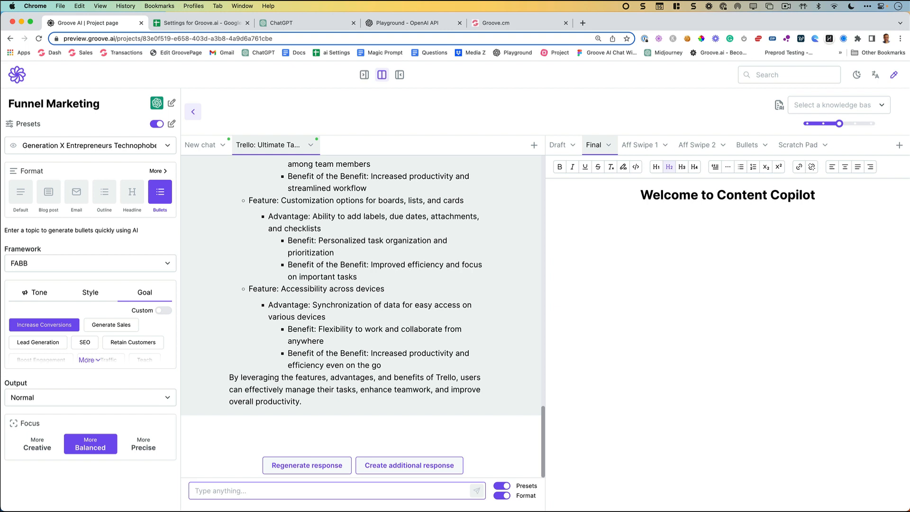
# Step: Clear the Final document and insert the FABB bullet reply about Trello into it
pyautogui.click(730, 195)
pyautogui.hotkey('ctrl', 'a')
pyautogui.press('BackSpace')
pyautogui.scroll(10, 514, 247)
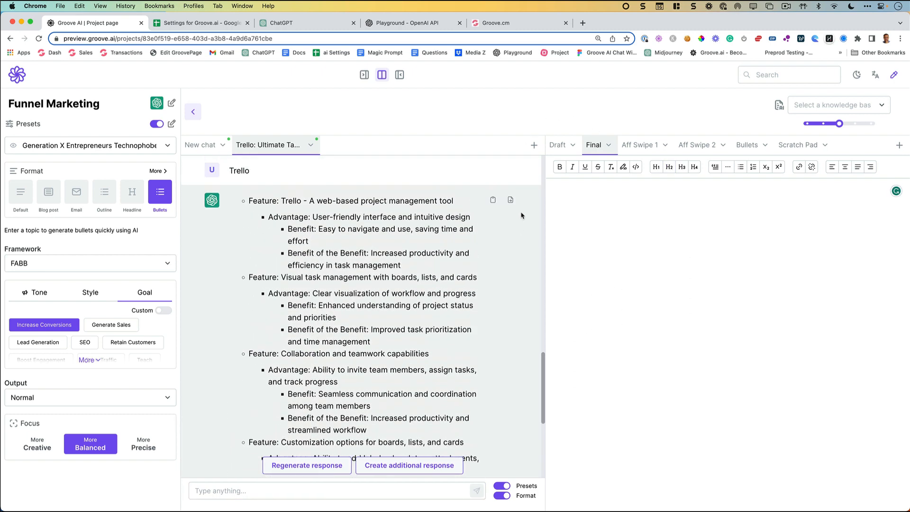
pyautogui.click(511, 242)
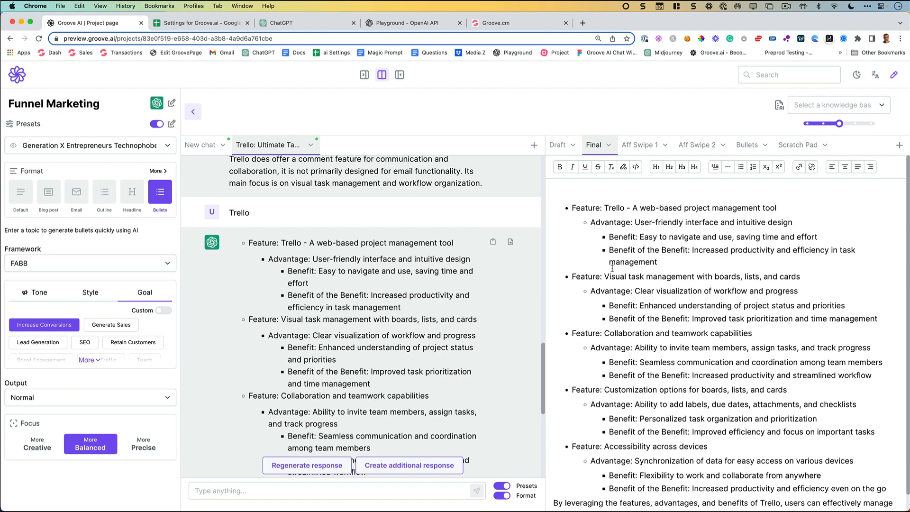
# Step: Delete everything in the Final document from "Feature: Customization options for boards, lists, and cards" to the closing paragraph
pyautogui.scroll(-1, 611, 268)
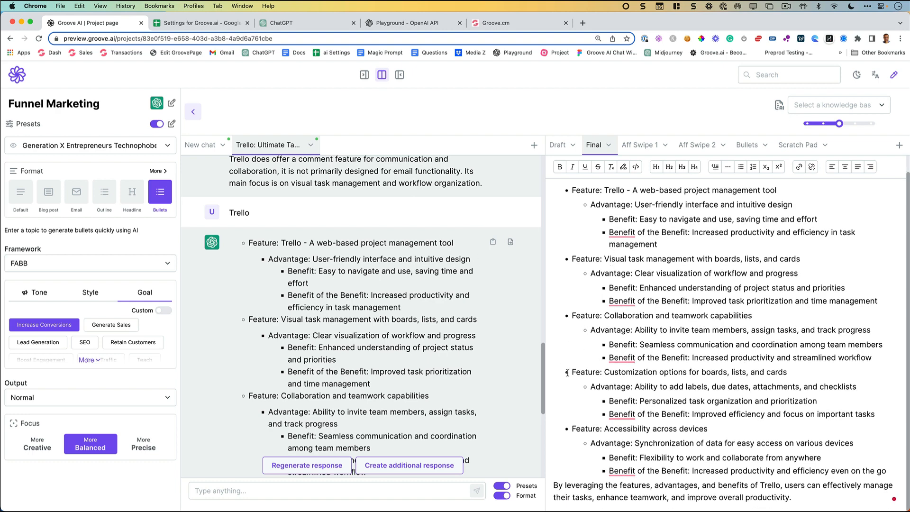
pyautogui.moveTo(563, 369); pyautogui.dragTo(792, 497)
pyautogui.press('BackSpace')
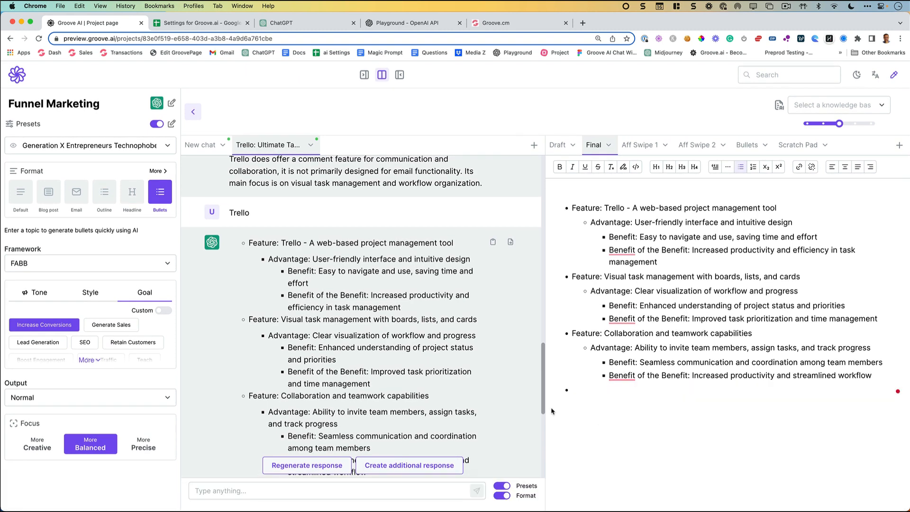
# Step: Change the bullets framework to Pain and Relief and send "trello" as the topic in the chat
pyautogui.scroll(-1, 378, 332)
pyautogui.scroll(-5, 378, 332)
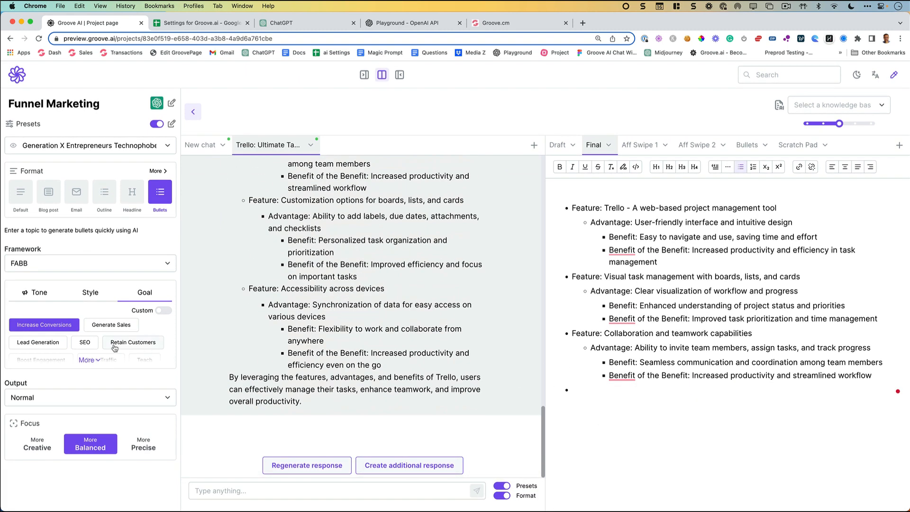
pyautogui.click(77, 264)
pyautogui.scroll(-1, 95, 342)
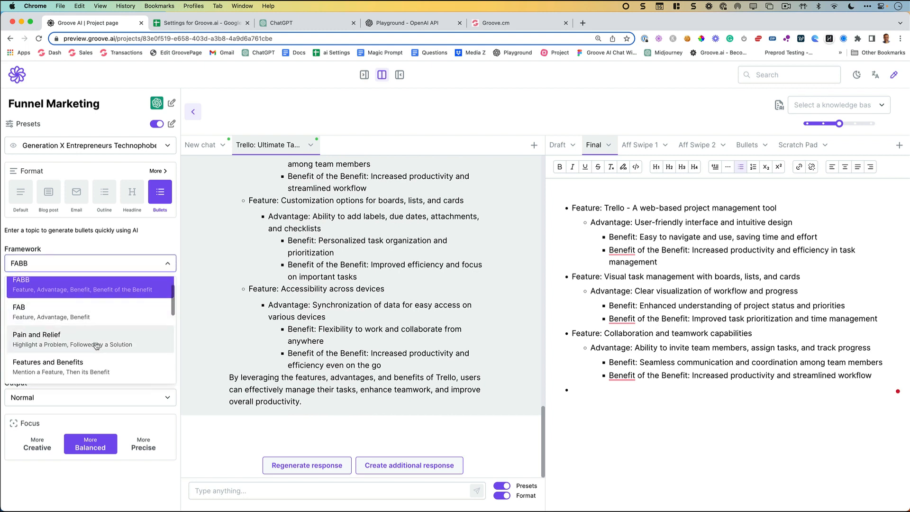
pyautogui.click(96, 344)
pyautogui.click(257, 488)
pyautogui.write('more')
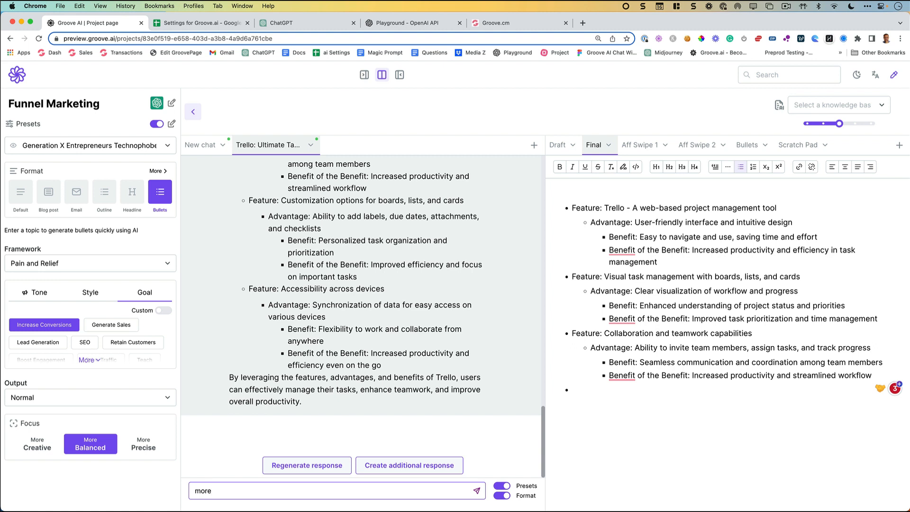
pyautogui.press('super+a')
pyautogui.write('trel')
pyautogui.press('Return')
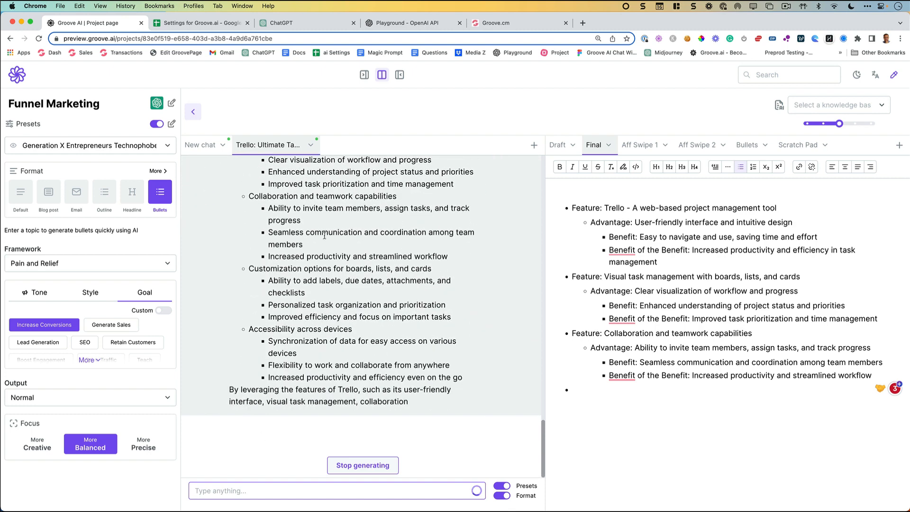
# Step: Insert the Pain and Relief reply into the Final document and delete its customization options and device accessibility bullet groups
pyautogui.scroll(3, 310, 266)
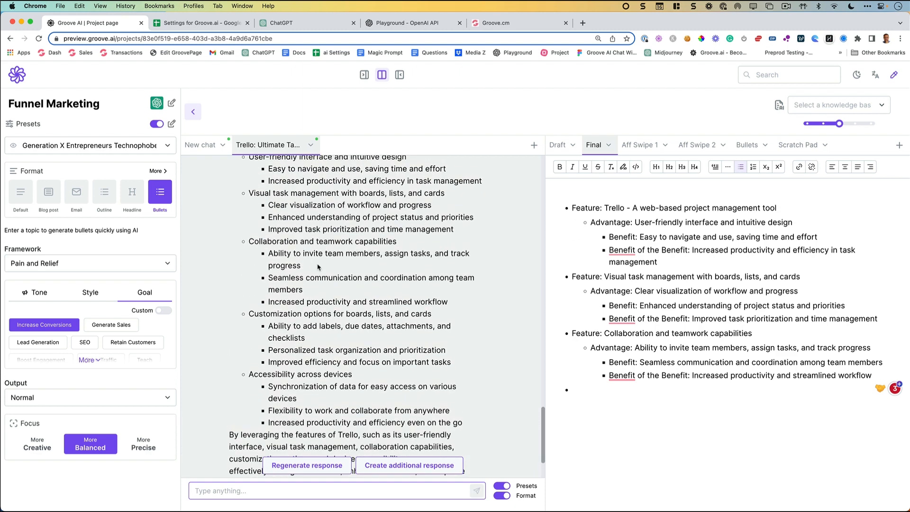
pyautogui.moveTo(308, 293); pyautogui.dragTo(227, 242)
pyautogui.scroll(3, 369, 242)
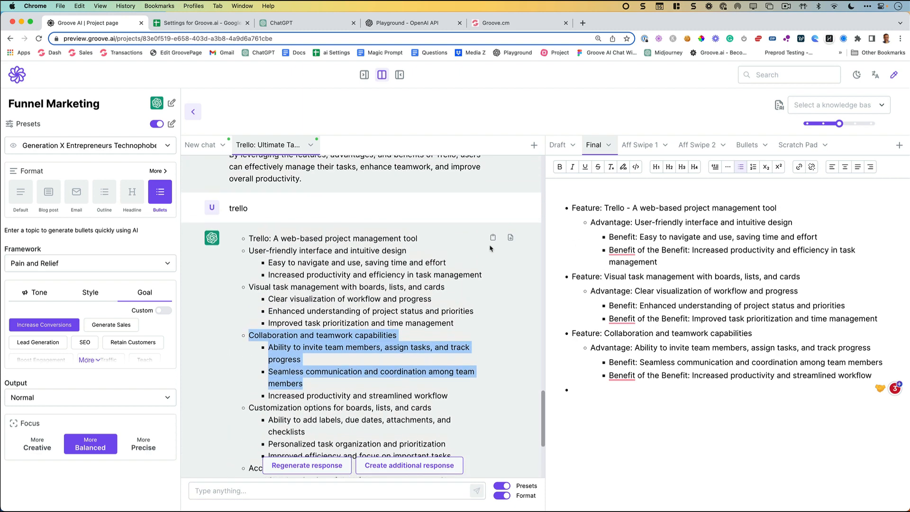
pyautogui.click(381, 300)
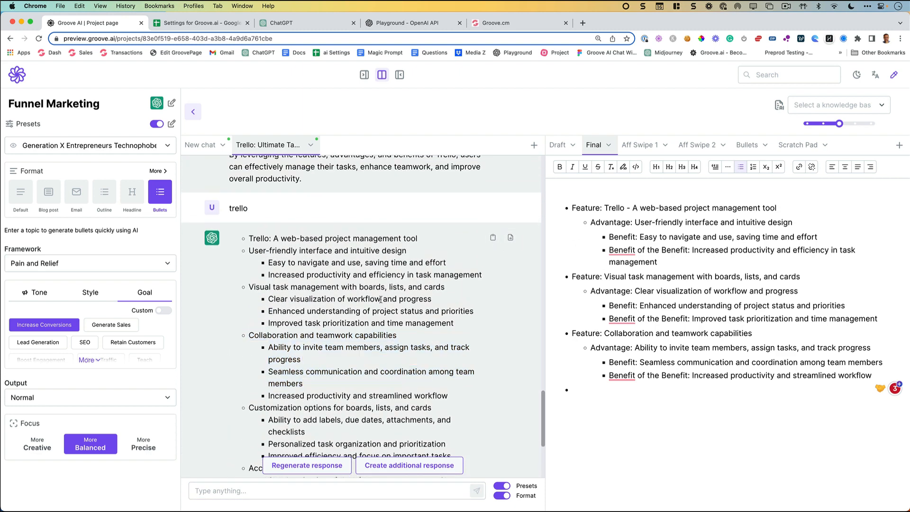
pyautogui.scroll(-1, 285, 258)
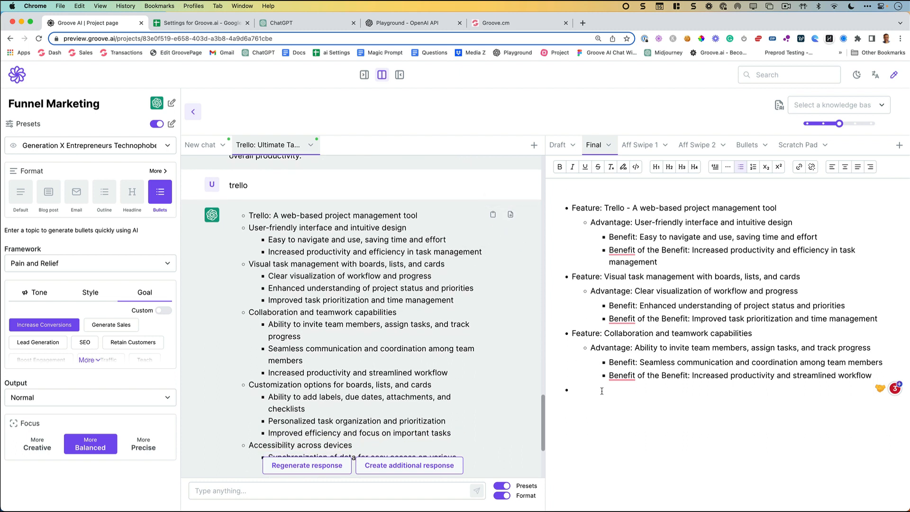
pyautogui.click(510, 214)
pyautogui.scroll(-2, 669, 393)
pyautogui.scroll(-5, 669, 394)
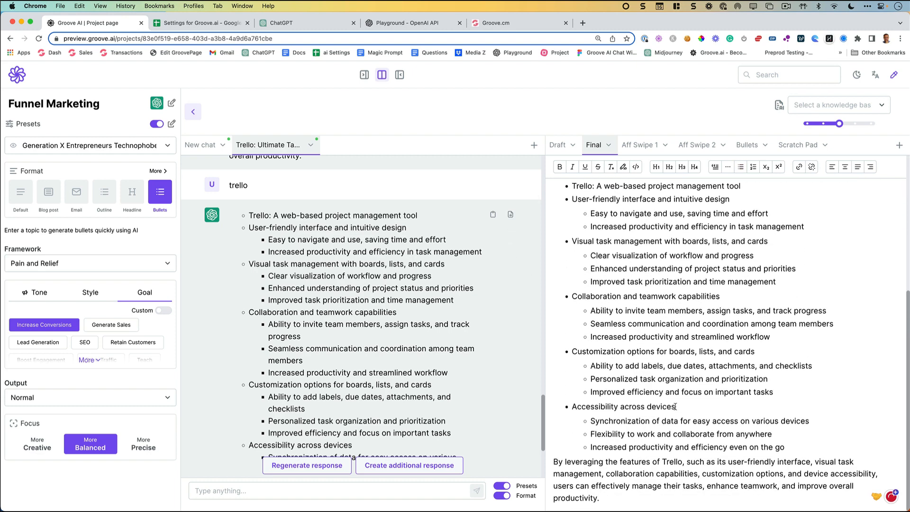
pyautogui.moveTo(785, 441); pyautogui.dragTo(564, 352)
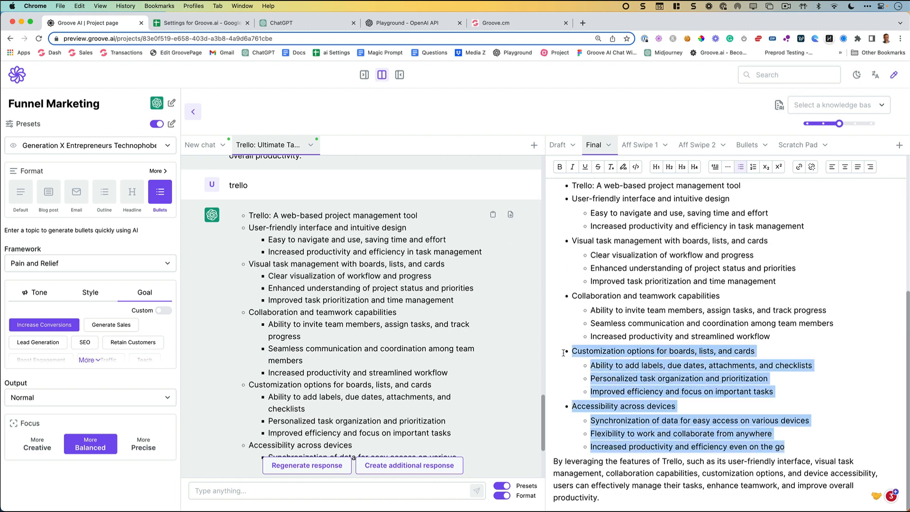
pyautogui.press('BackSpace')
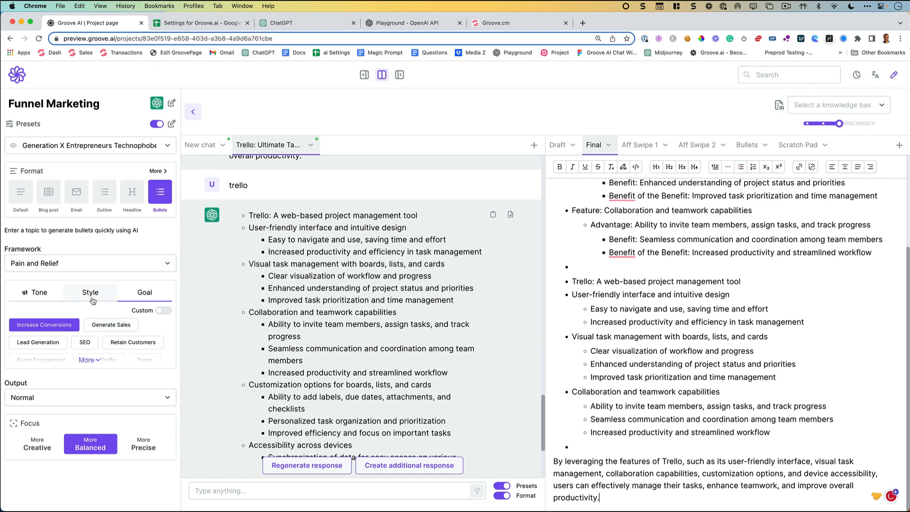
# Step: Change the bullets framework to Curiosity and send "give me 3 more" in the chat
pyautogui.click(82, 267)
pyautogui.scroll(-1, 90, 297)
pyautogui.scroll(-1, 91, 300)
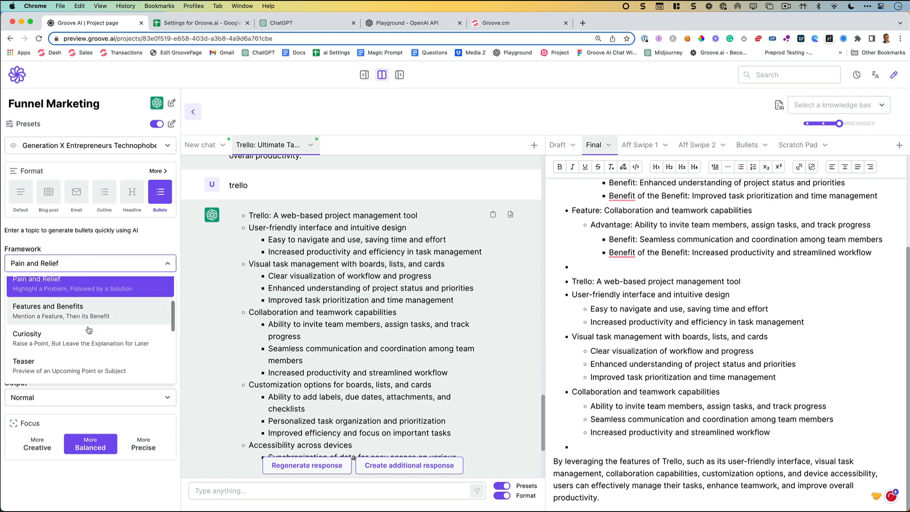
pyautogui.click(95, 339)
pyautogui.scroll(-5, 347, 358)
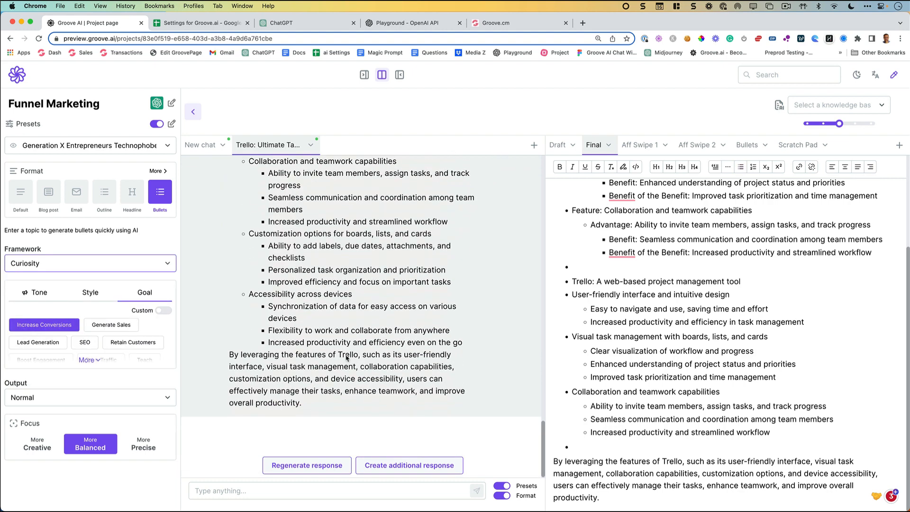
pyautogui.click(229, 494)
pyautogui.write('give me 3 more')
pyautogui.press('Return')
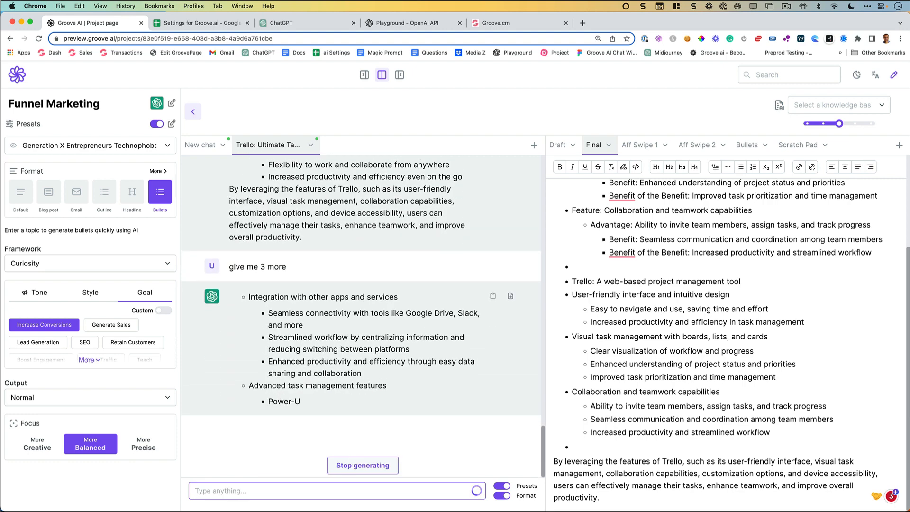
# Step: Review the available output types and the full range of bullet frameworks without changing the selection
pyautogui.click(78, 404)
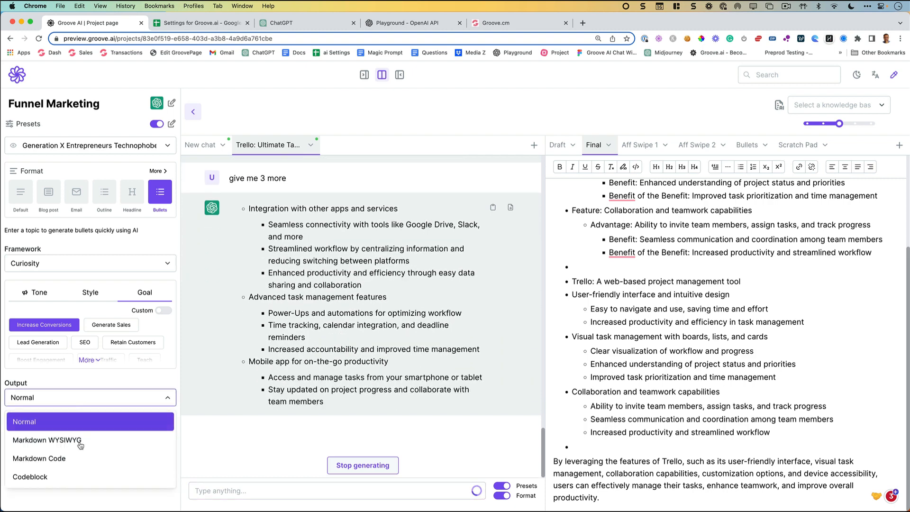
pyautogui.click(85, 264)
pyautogui.scroll(-3, 96, 313)
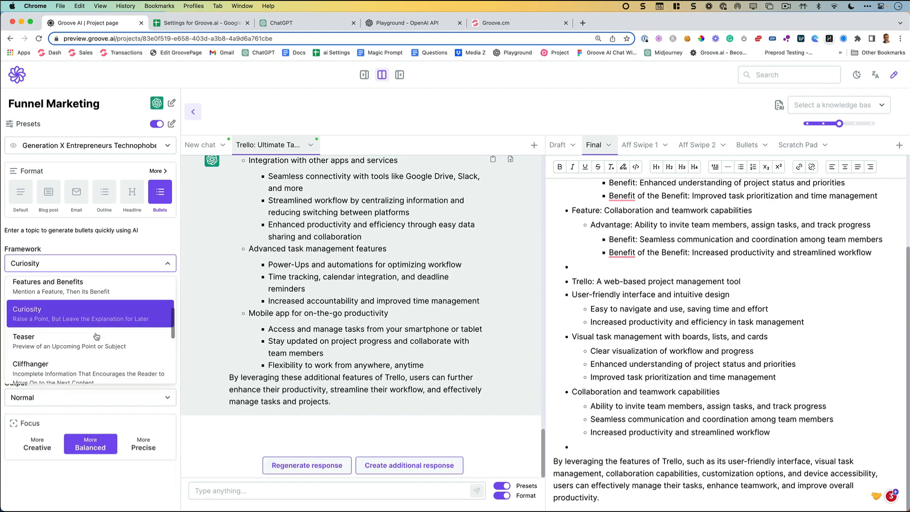
pyautogui.scroll(-1, 105, 343)
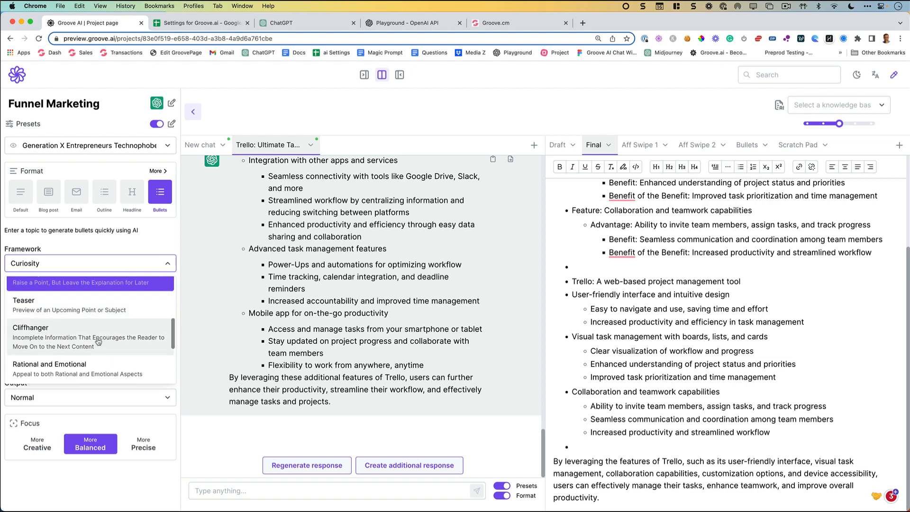
pyautogui.scroll(2, 83, 369)
pyautogui.scroll(-5, 84, 369)
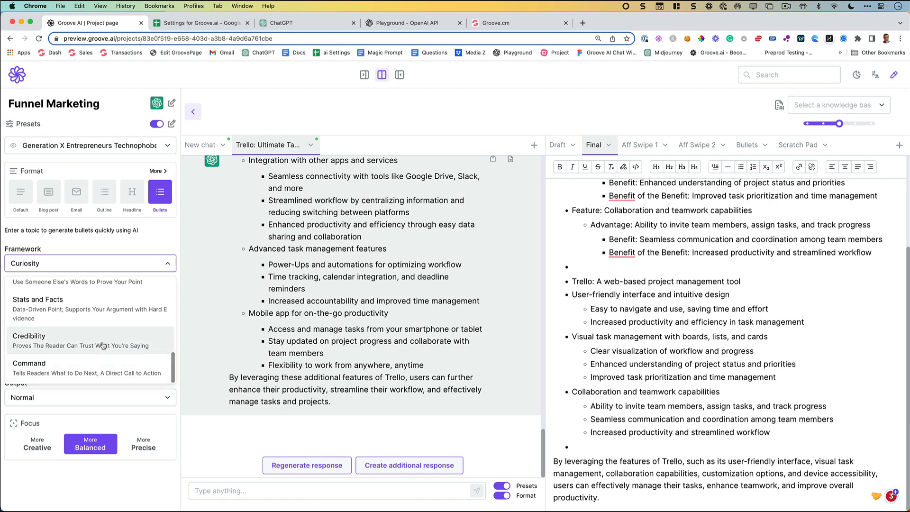
pyautogui.scroll(10, 101, 345)
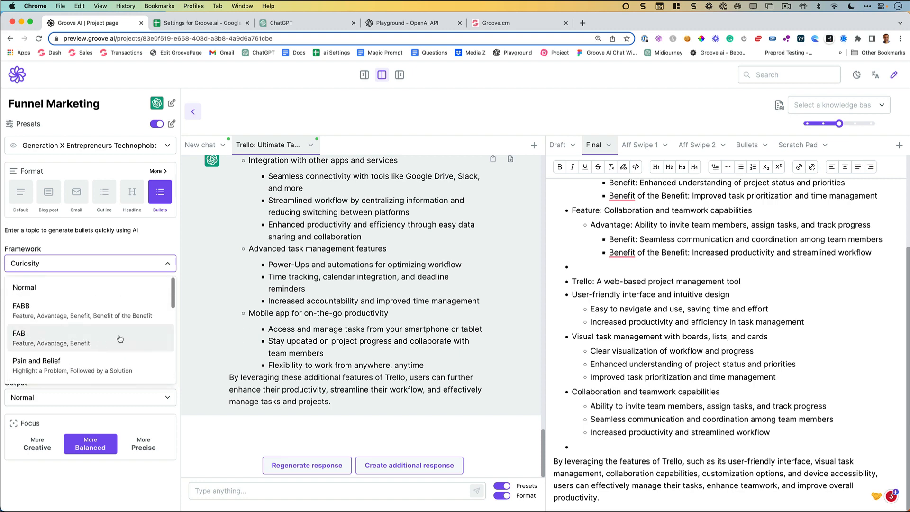
pyautogui.click(415, 285)
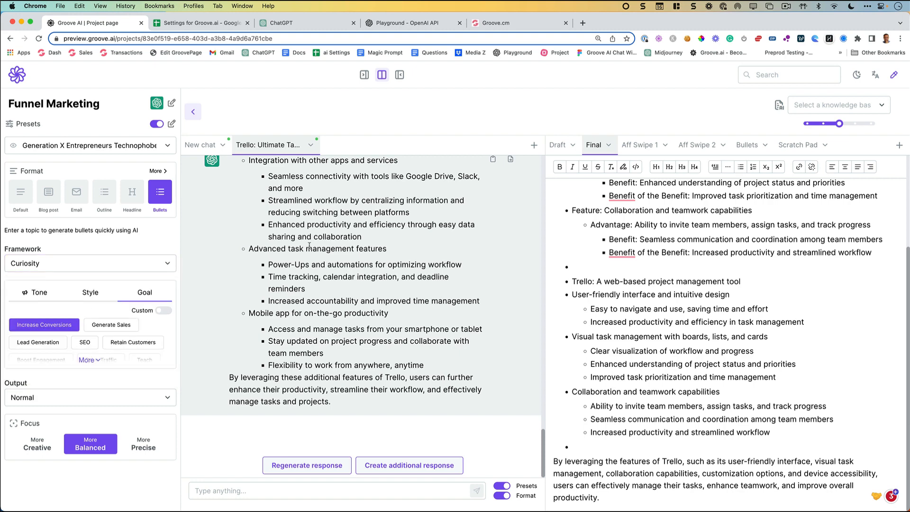
pyautogui.click(134, 265)
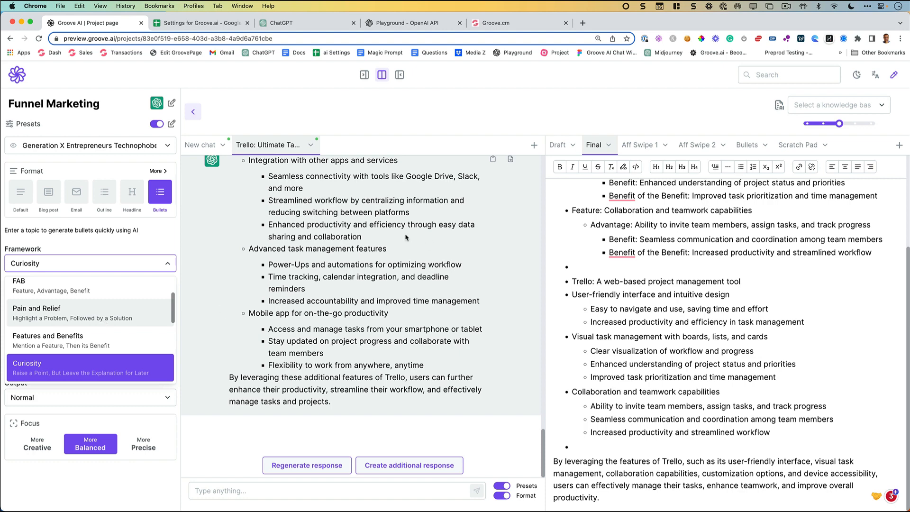
pyautogui.click(321, 236)
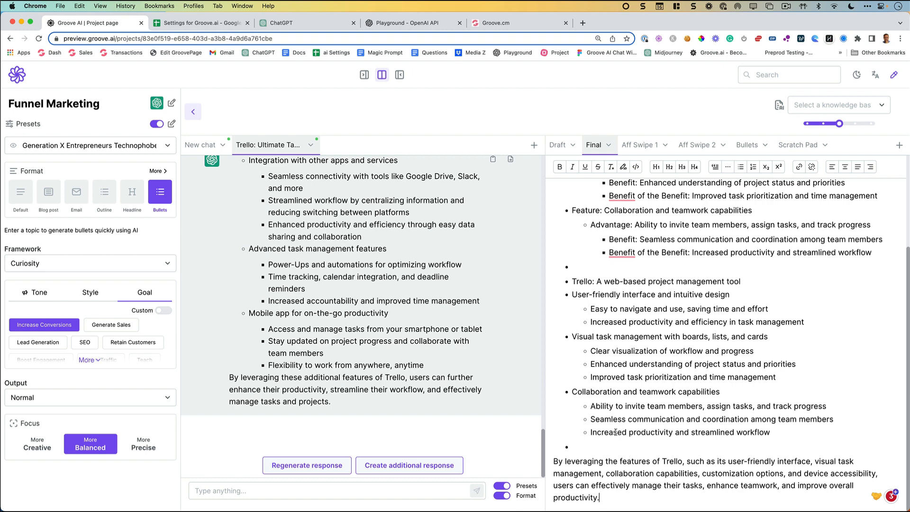
# Step: Select all text in the Final document, and start a new chat with the Email format
pyautogui.scroll(3, 592, 318)
pyautogui.press('super+a')
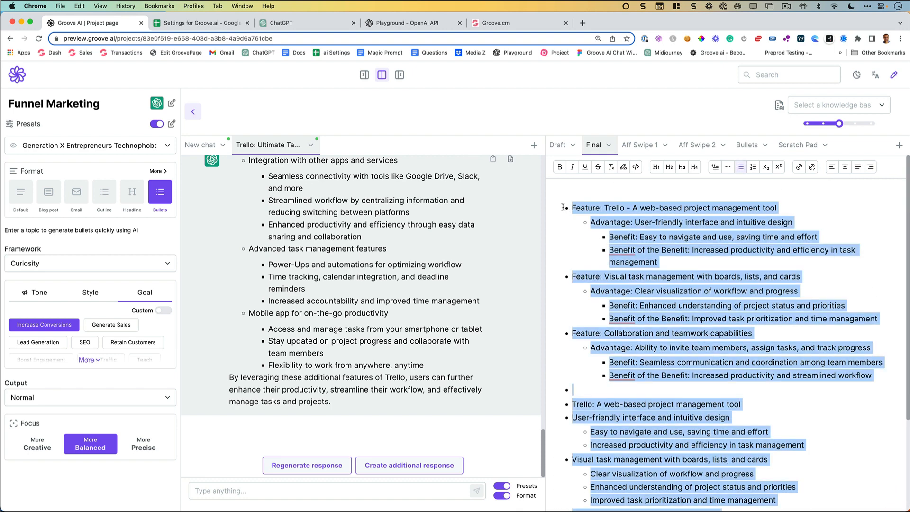
pyautogui.click(532, 146)
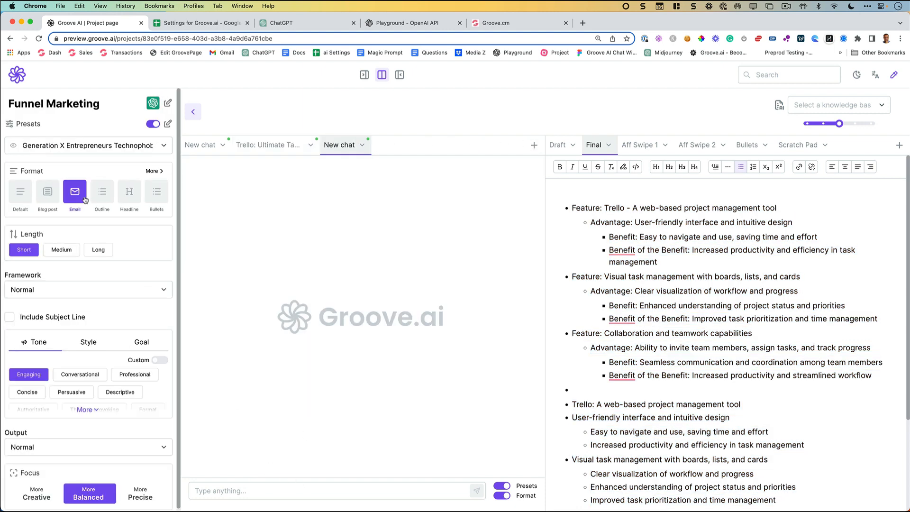
# Step: Compose the chat prompt "write me anemail to promot this blog post [[" followed by the copied Final document text
pyautogui.click(242, 489)
pyautogui.write('wri')
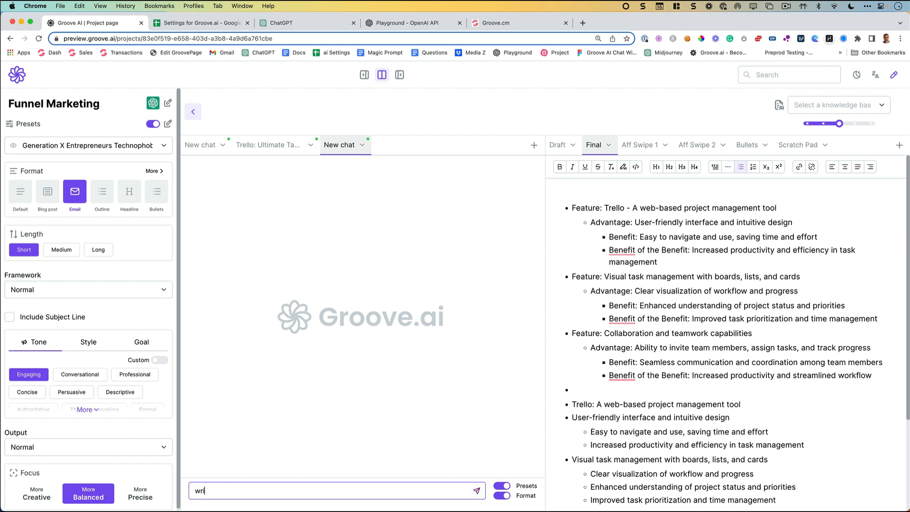
pyautogui.write('te me anemail tpo')
pyautogui.write('romot this blog post [[')
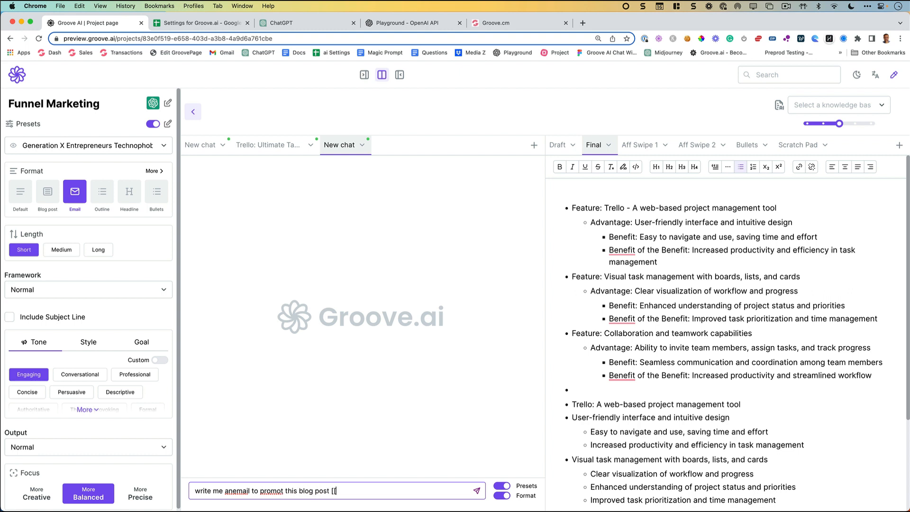
pyautogui.press('super+v')
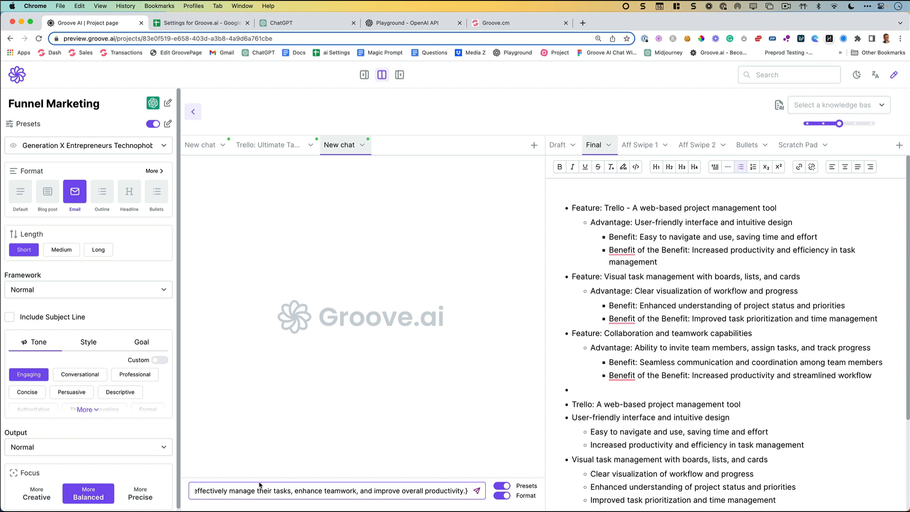
pyautogui.press('BackSpace')
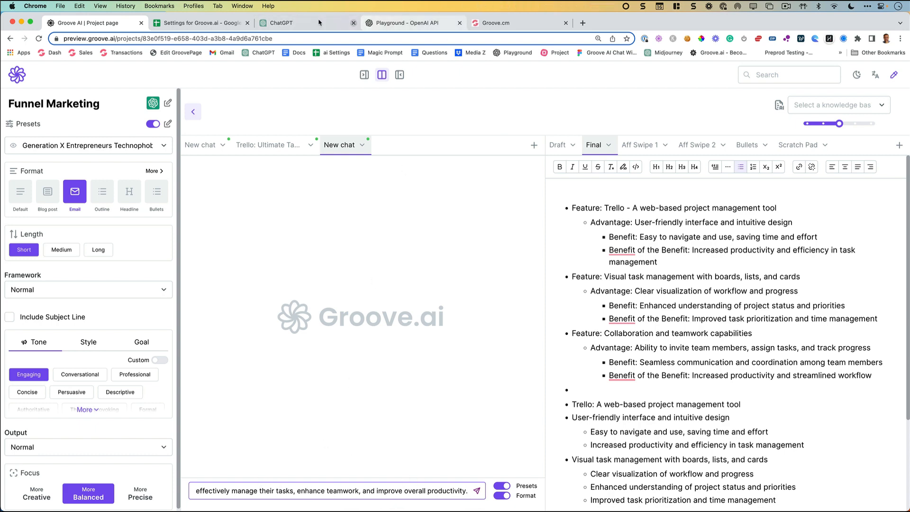
# Step: Paste the copied text into a ChatGPT prompt to check it, view the Groove.ai settings spreadsheet, and return to the Groove project
pyautogui.click(343, 23)
pyautogui.click(354, 463)
pyautogui.press('super+v')
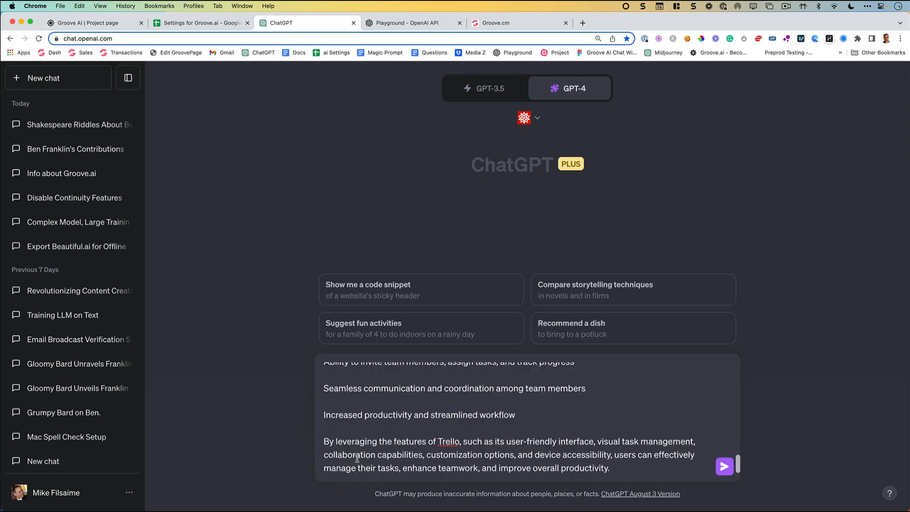
pyautogui.click(205, 24)
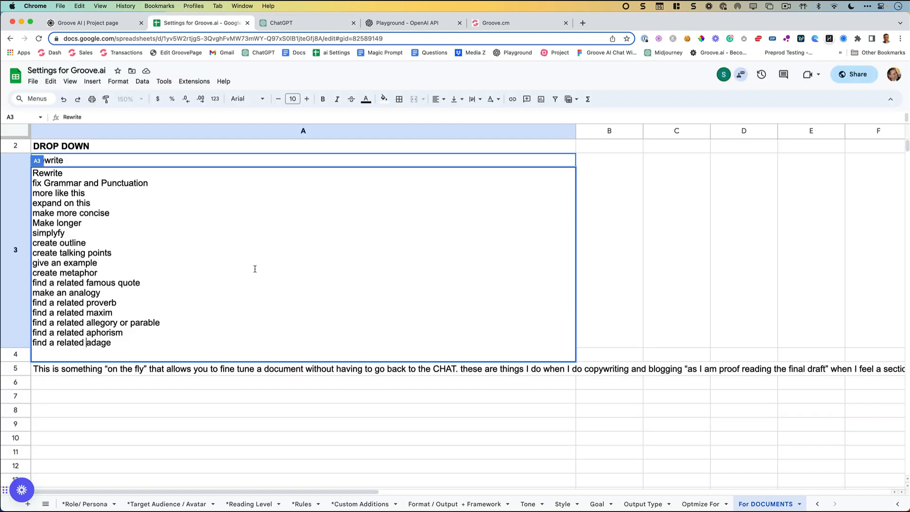
pyautogui.click(92, 22)
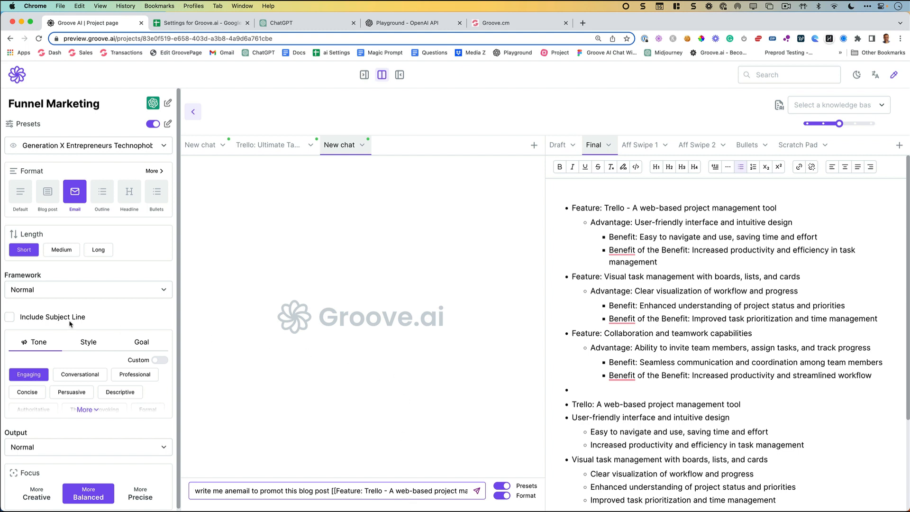
# Step: Set the email framework to Newsletter and send the blog post promotion prompt
pyautogui.click(47, 290)
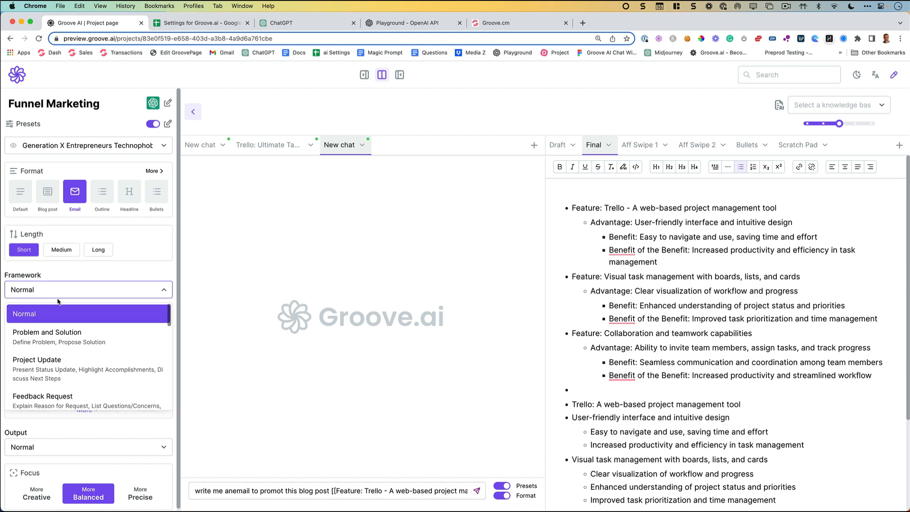
pyautogui.click(59, 290)
pyautogui.click(58, 290)
pyautogui.scroll(-5, 88, 319)
pyautogui.scroll(-5, 88, 318)
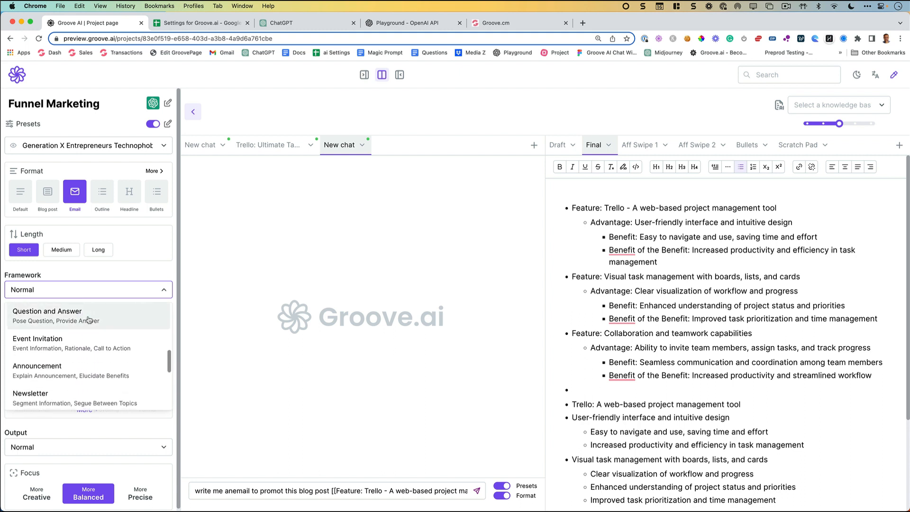
pyautogui.scroll(-3, 88, 319)
pyautogui.click(80, 313)
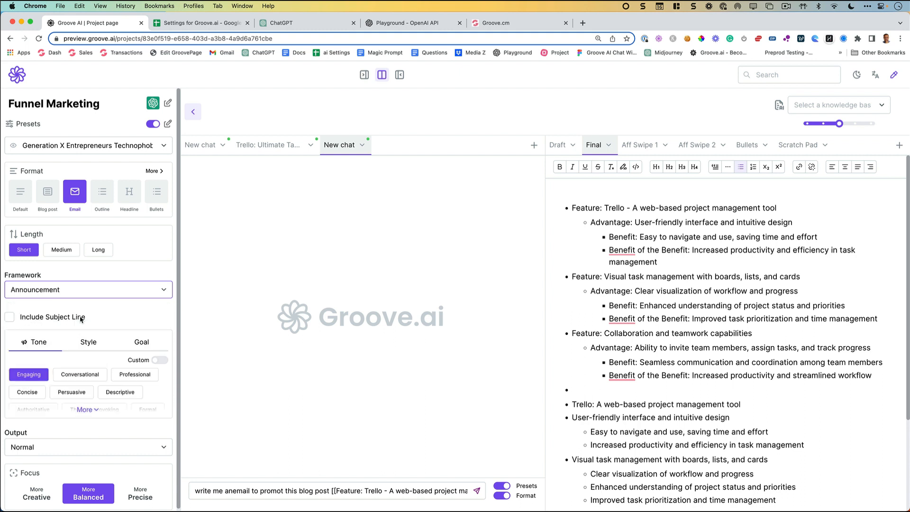
pyautogui.click(80, 290)
pyautogui.scroll(-3, 81, 332)
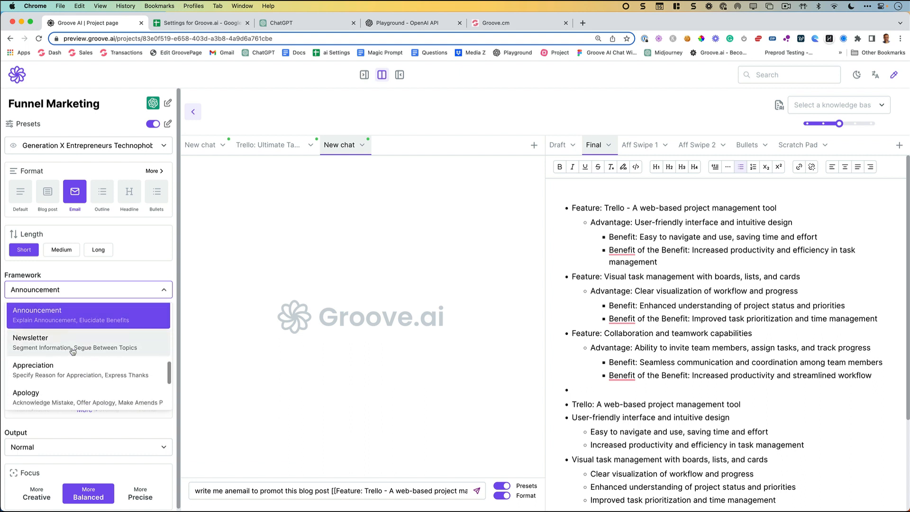
pyautogui.click(64, 343)
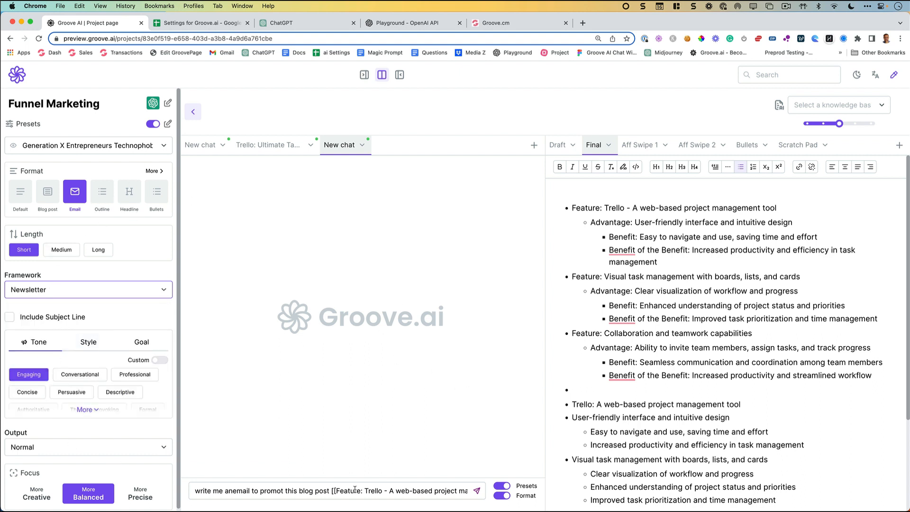
pyautogui.press('Return')
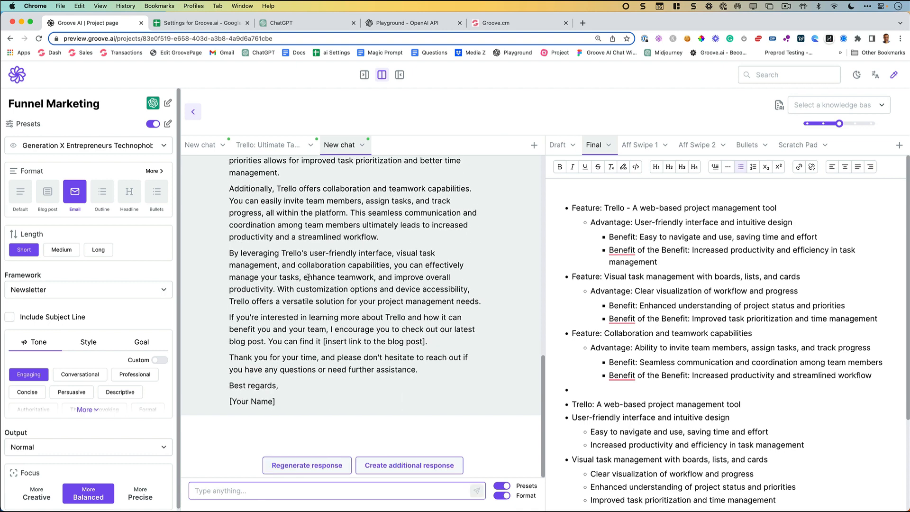
pyautogui.click(281, 487)
pyautogui.write('summarize')
pyautogui.press('Return')
# Step: Select the Funnels knowledge base and set its weighting to 0 - World Knowledge
pyautogui.click(842, 109)
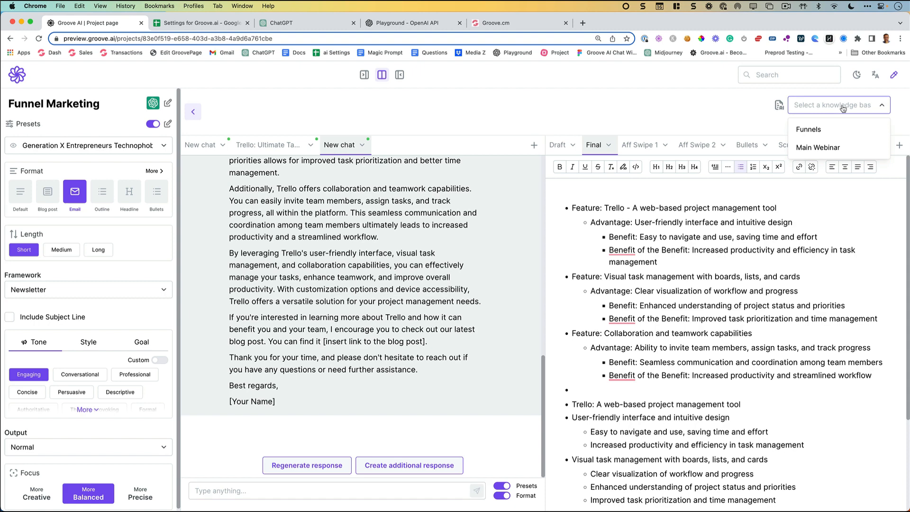
pyautogui.click(816, 131)
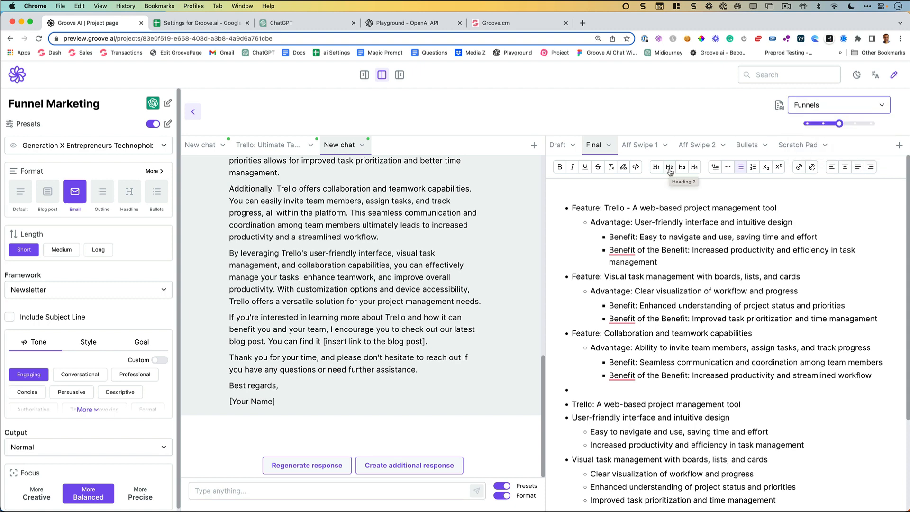
pyautogui.moveTo(839, 123)
pyautogui.moveTo(839, 123); pyautogui.dragTo(800, 123)
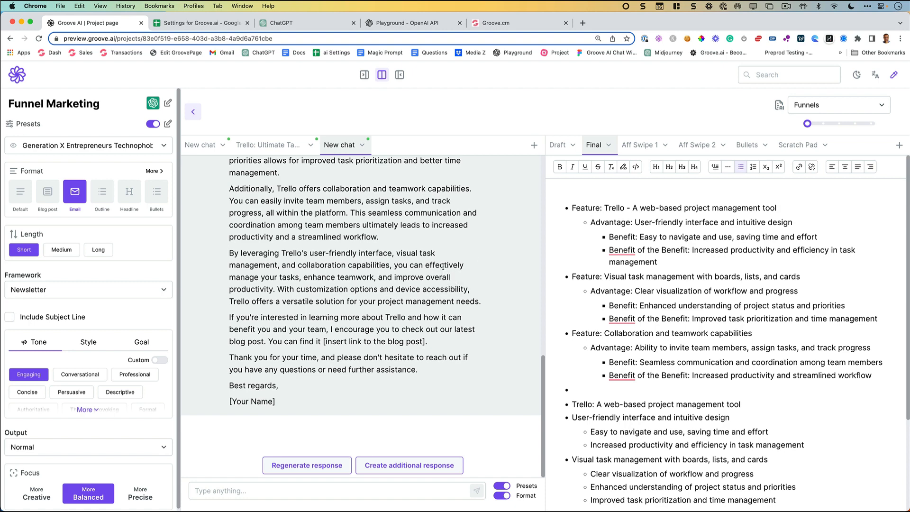
# Step: Try the Funnels weighting at 100 - Knowledge Base and 50, and set it one notch above World Knowledge
pyautogui.moveTo(804, 124)
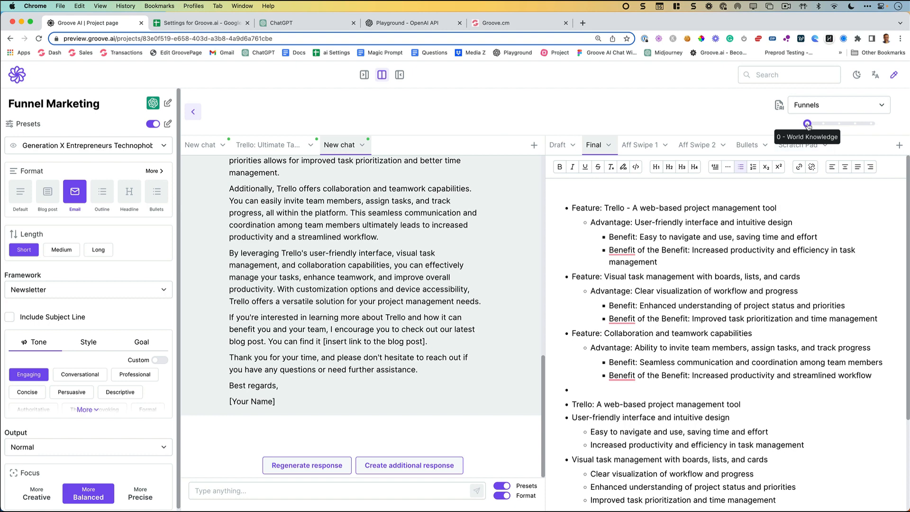
pyautogui.moveTo(807, 125); pyautogui.dragTo(870, 124)
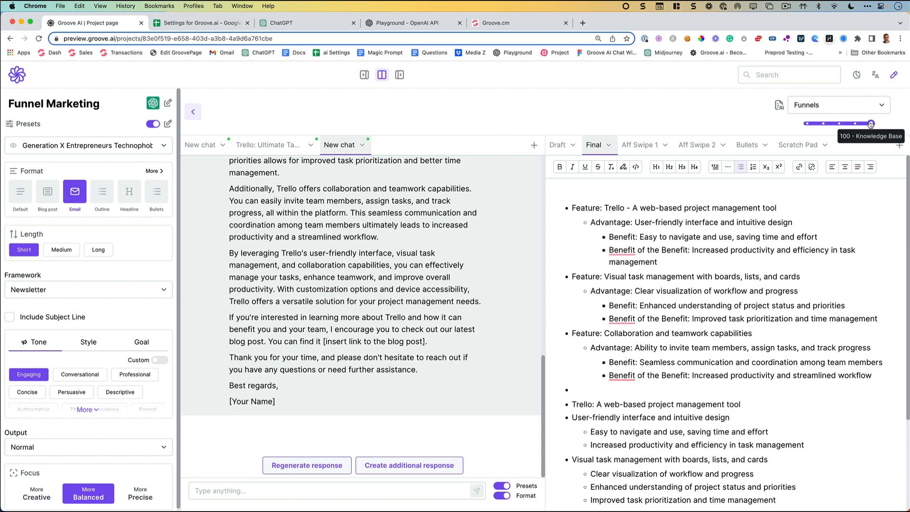
pyautogui.moveTo(870, 124); pyautogui.dragTo(838, 124)
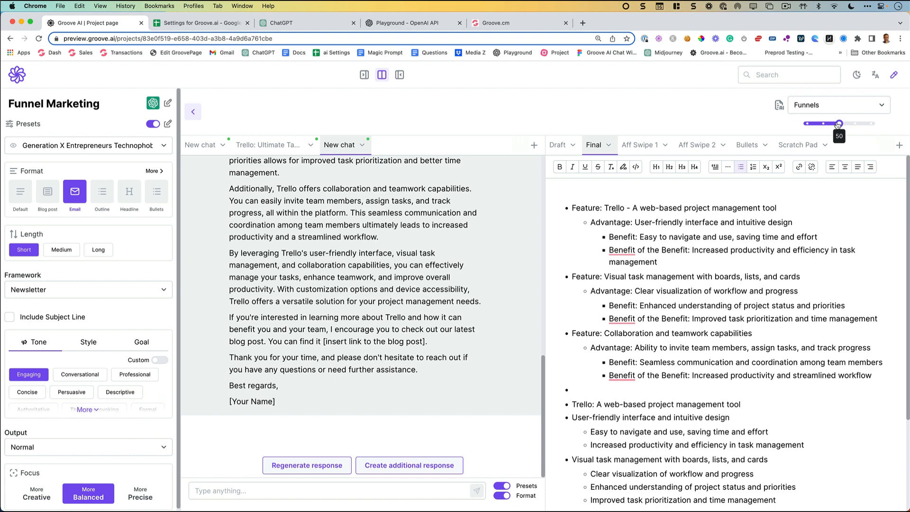
pyautogui.click(854, 125)
pyautogui.moveTo(853, 124); pyautogui.dragTo(824, 124)
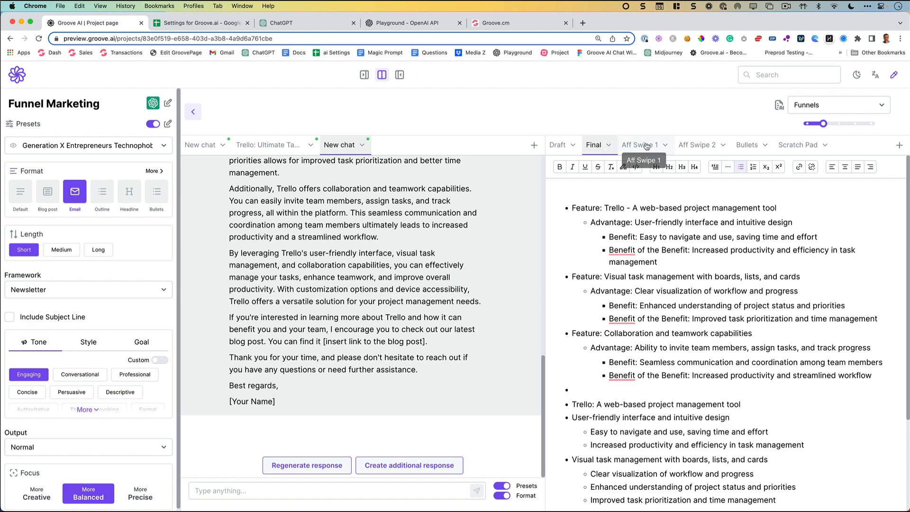
# Step: Review the Final document's options, the email frameworks and the additional output formats without changing any selection
pyautogui.click(609, 146)
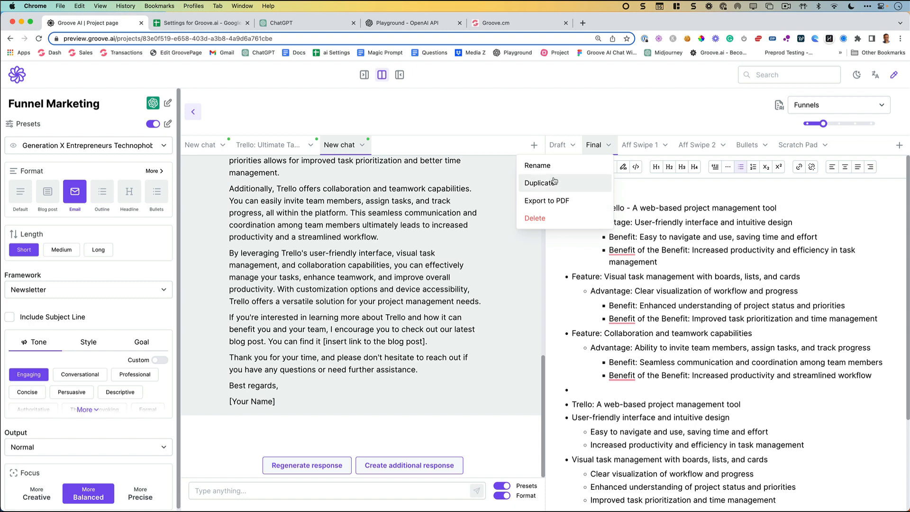
pyautogui.click(651, 190)
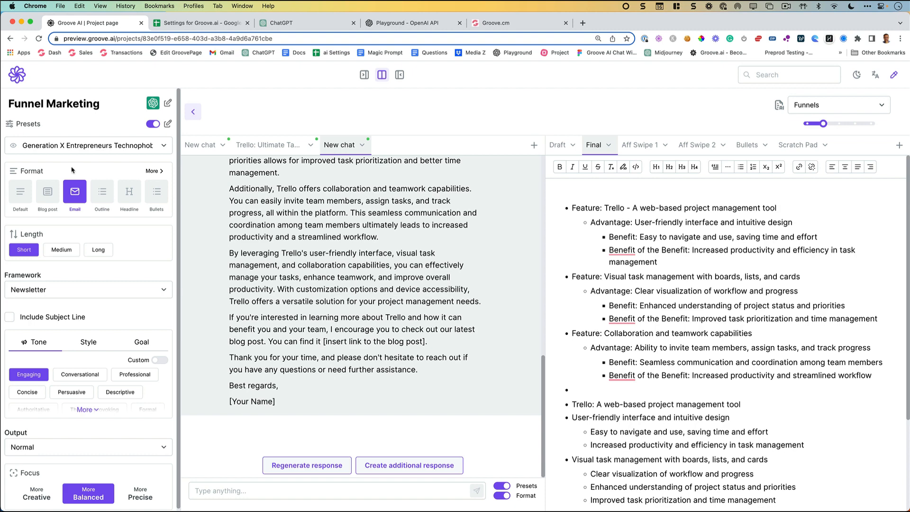
pyautogui.click(74, 439)
pyautogui.click(74, 439)
pyautogui.click(77, 290)
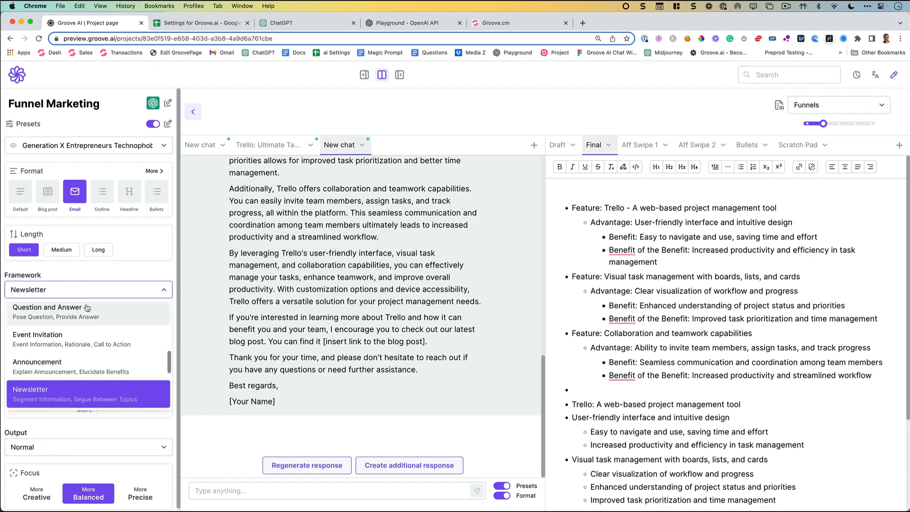
pyautogui.scroll(-3, 85, 315)
pyautogui.scroll(-3, 86, 316)
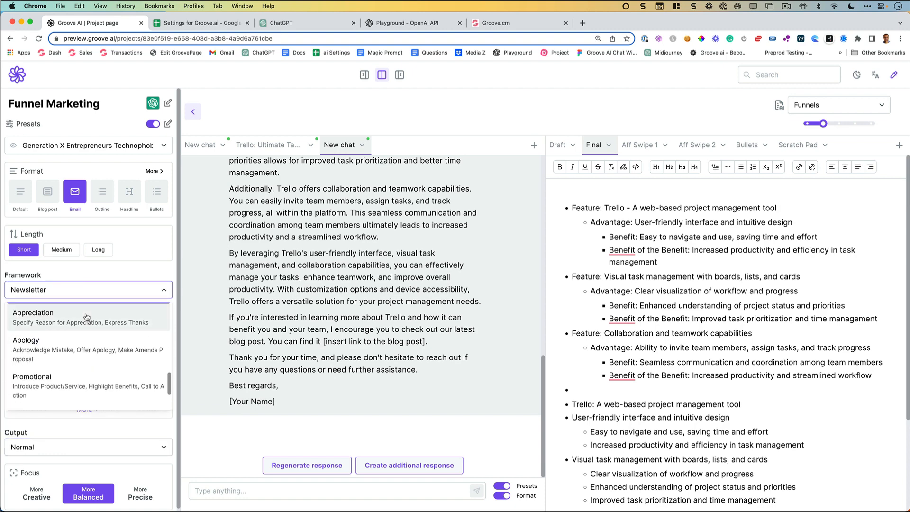
pyautogui.click(160, 174)
pyautogui.click(160, 174)
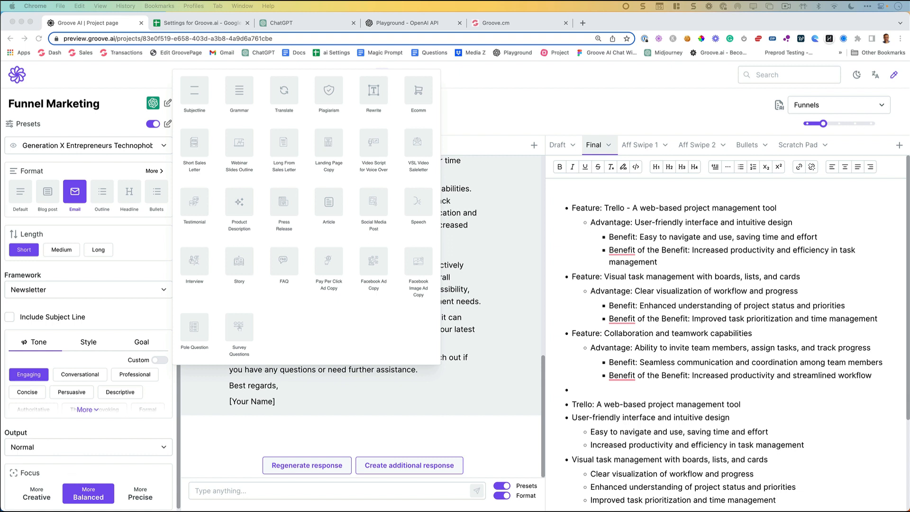
pyautogui.doubleClick(471, 214)
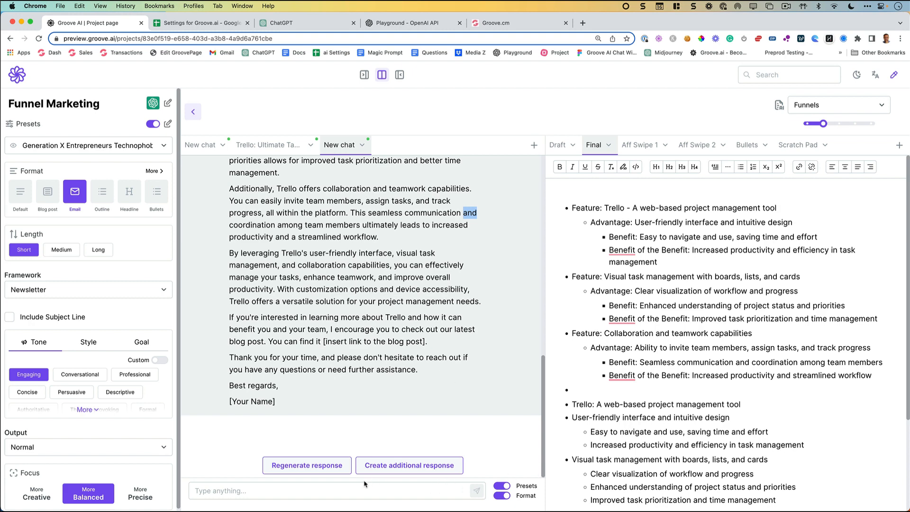
# Step: Switch the chat's Format option off and back on, and view the available knowledge bases while keeping Funnels
pyautogui.click(335, 490)
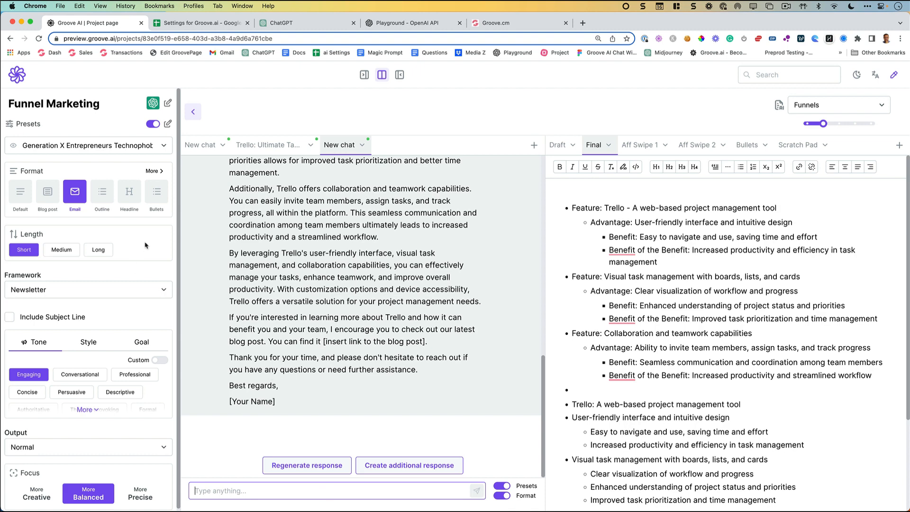
pyautogui.click(503, 495)
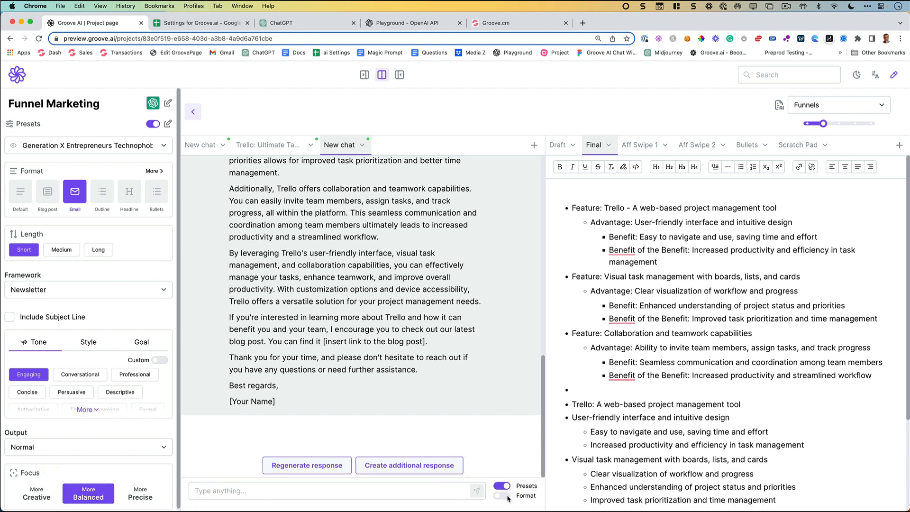
pyautogui.click(504, 496)
pyautogui.click(505, 496)
pyautogui.click(499, 497)
pyautogui.click(838, 106)
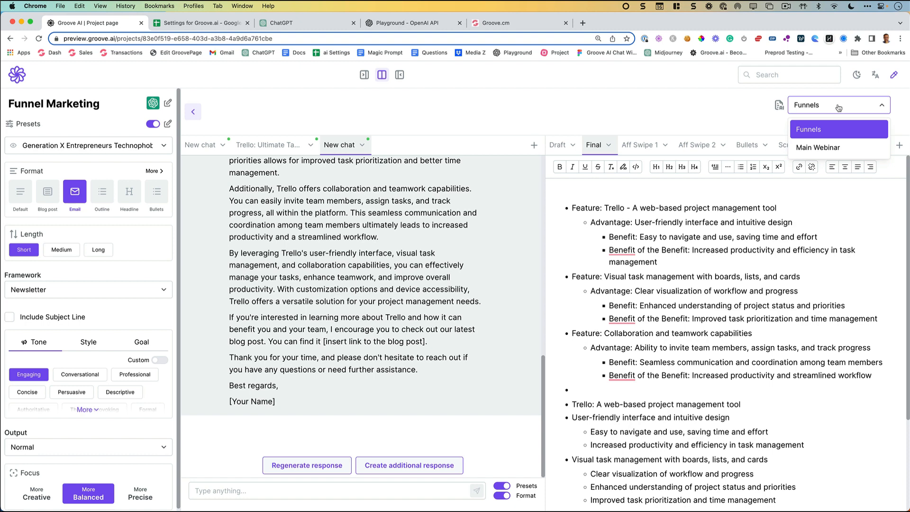
pyautogui.click(839, 106)
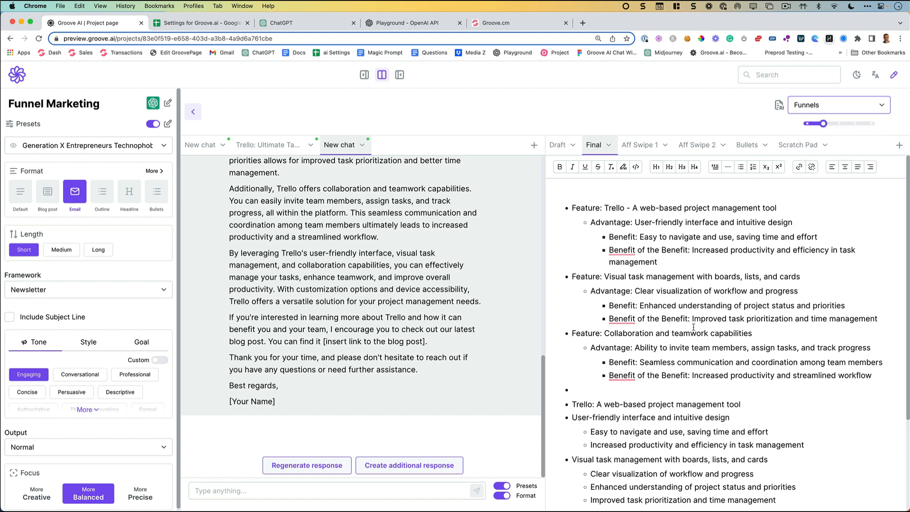
# Step: Show only the Final document with the preset settings hidden, and restore the split chat view and the preset settings
pyautogui.click(402, 77)
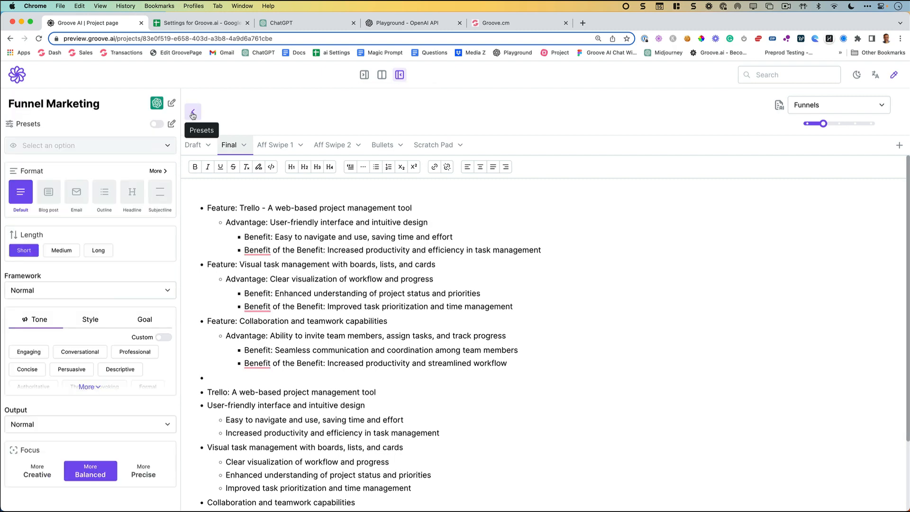
pyautogui.click(193, 112)
pyautogui.click(261, 222)
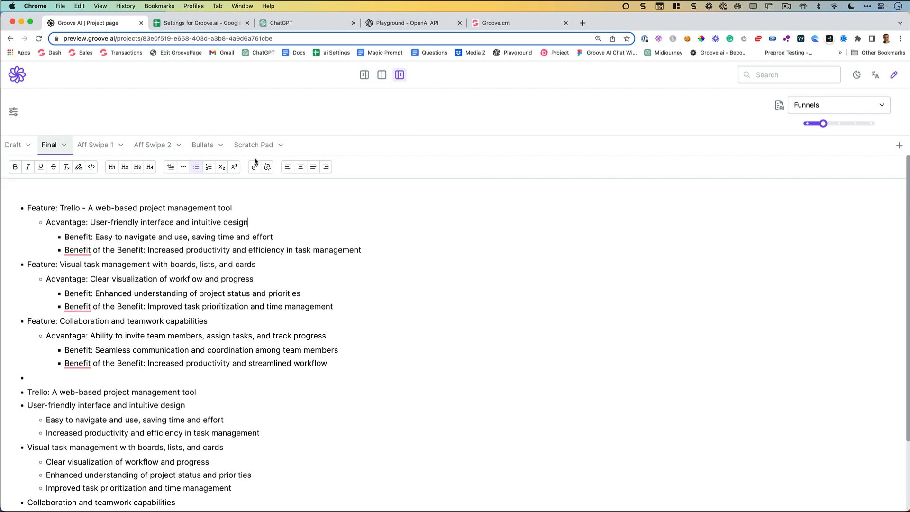
pyautogui.click(382, 74)
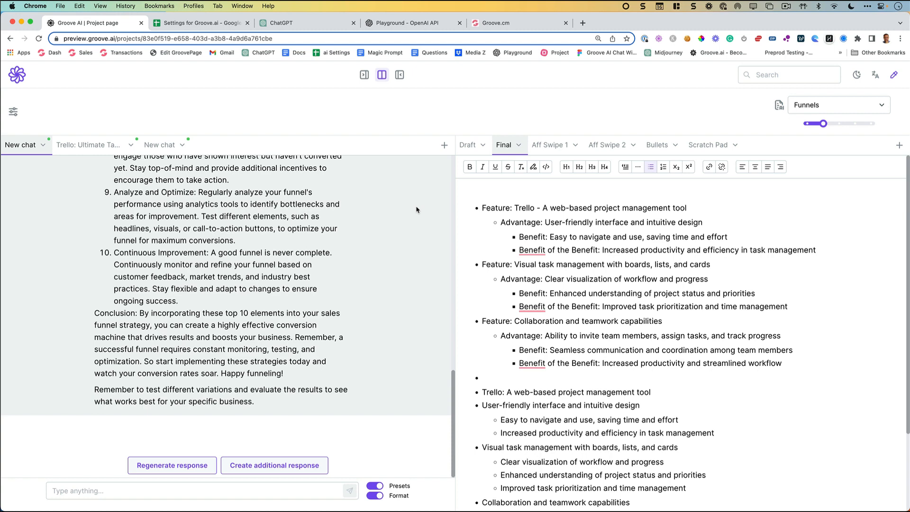
pyautogui.click(17, 112)
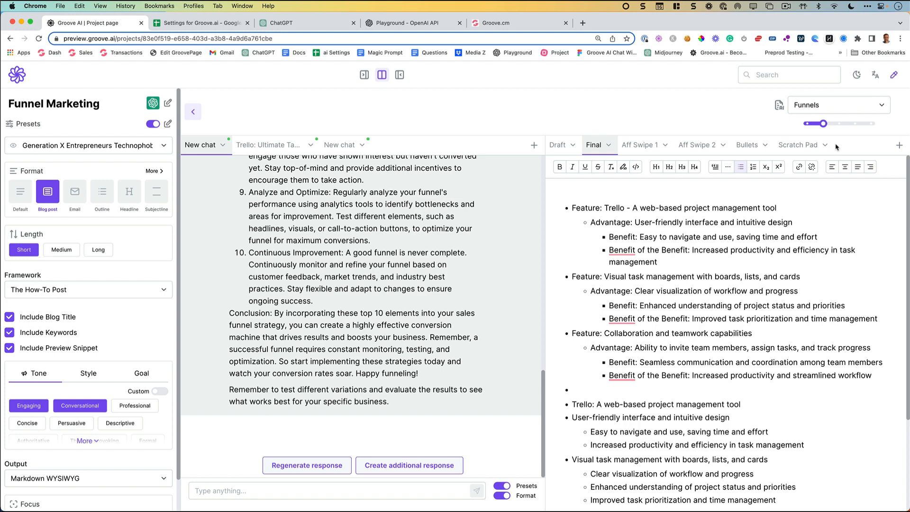
# Step: Open the profile's preset settings to view the saved presets, and return to the project
pyautogui.rightClick(837, 144)
pyautogui.click(830, 147)
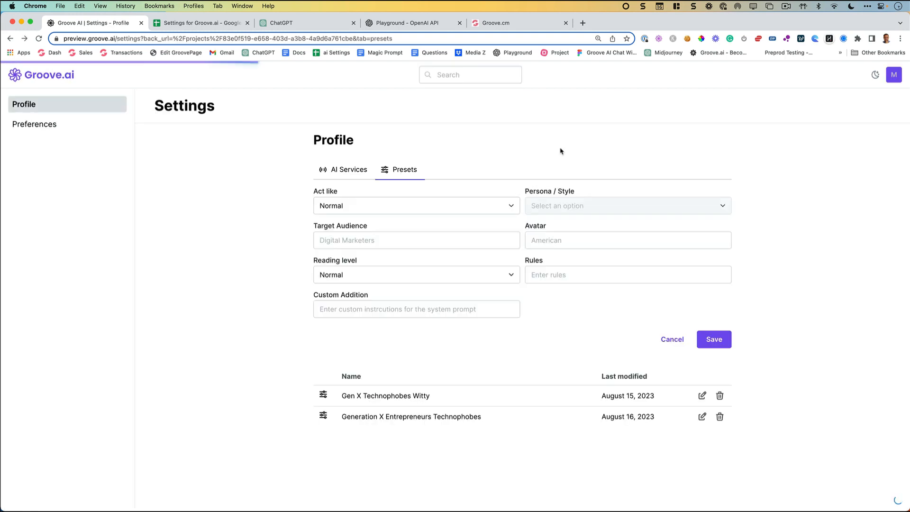
pyautogui.click(10, 38)
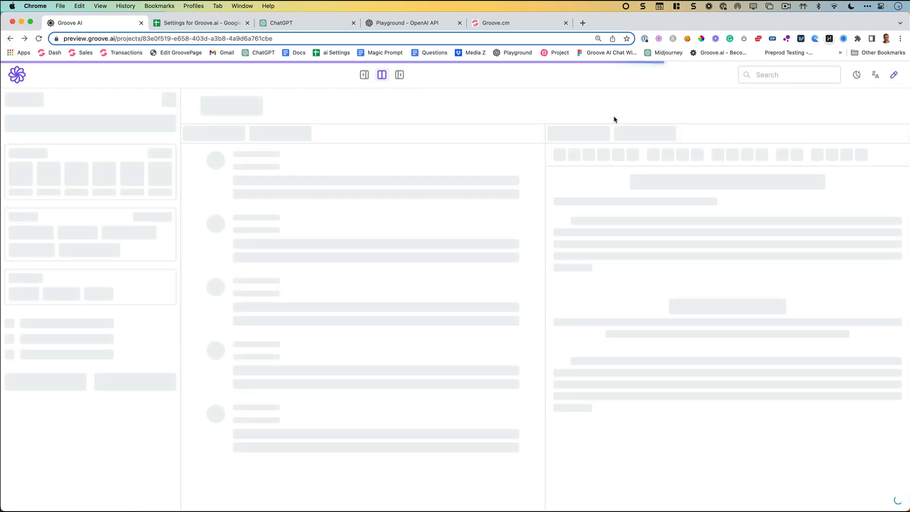